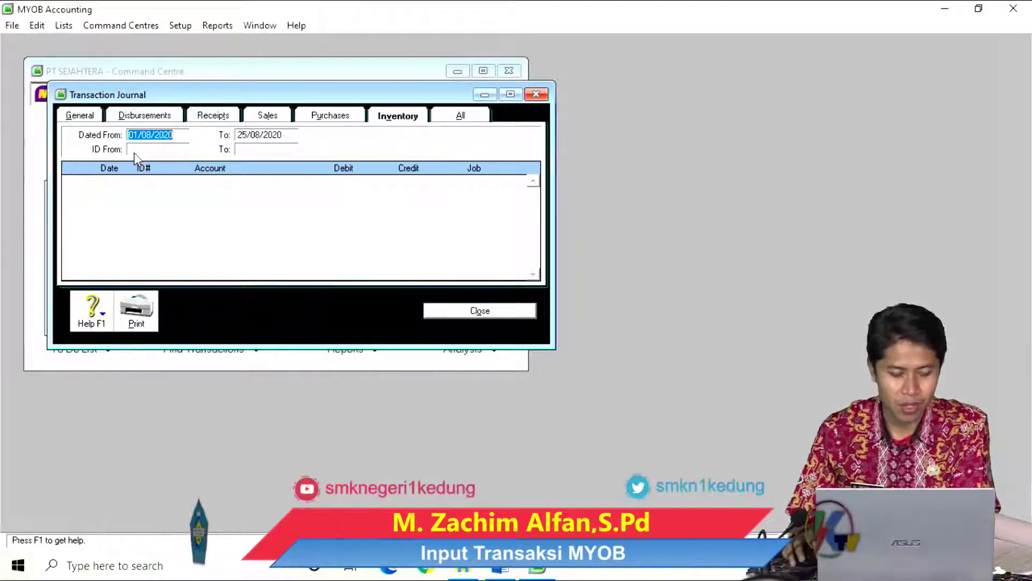
# - List all journal transactions dated from 01/01/2018, review them in the maximized Transaction Journal, and close it
pyautogui.write('1')
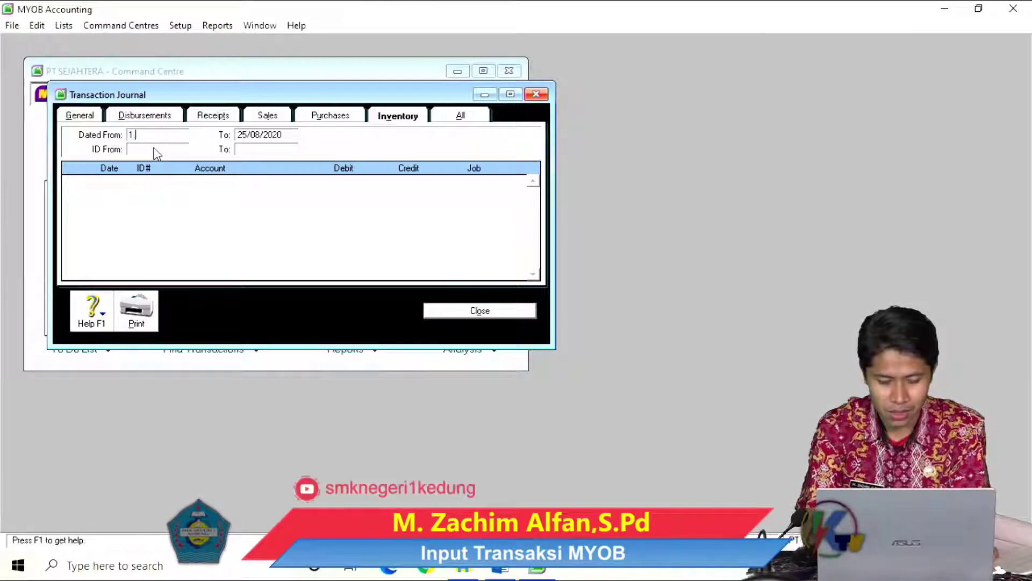
pyautogui.write('.1.18')
pyautogui.press('Tab')
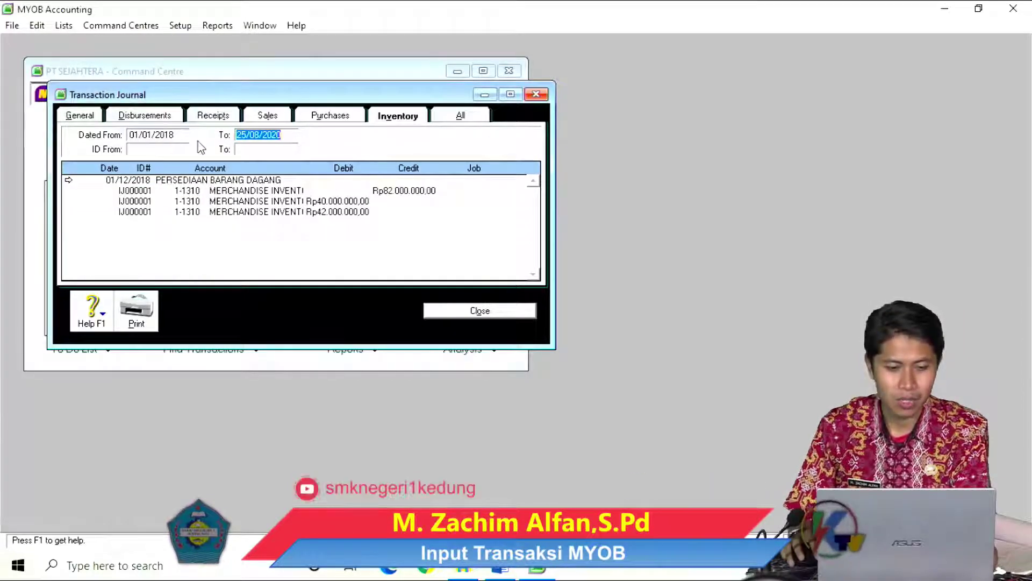
pyautogui.click(460, 116)
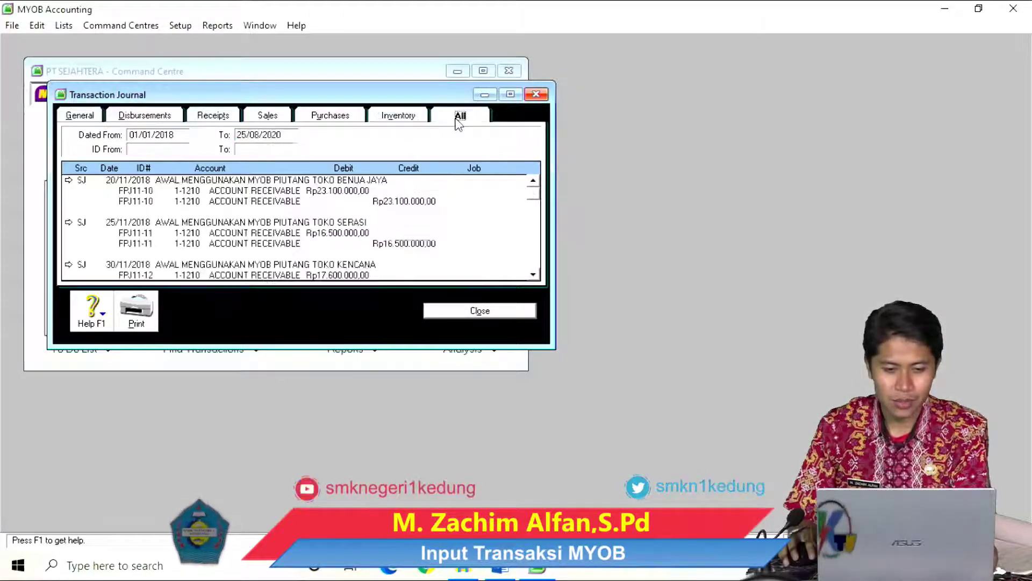
pyautogui.click(511, 95)
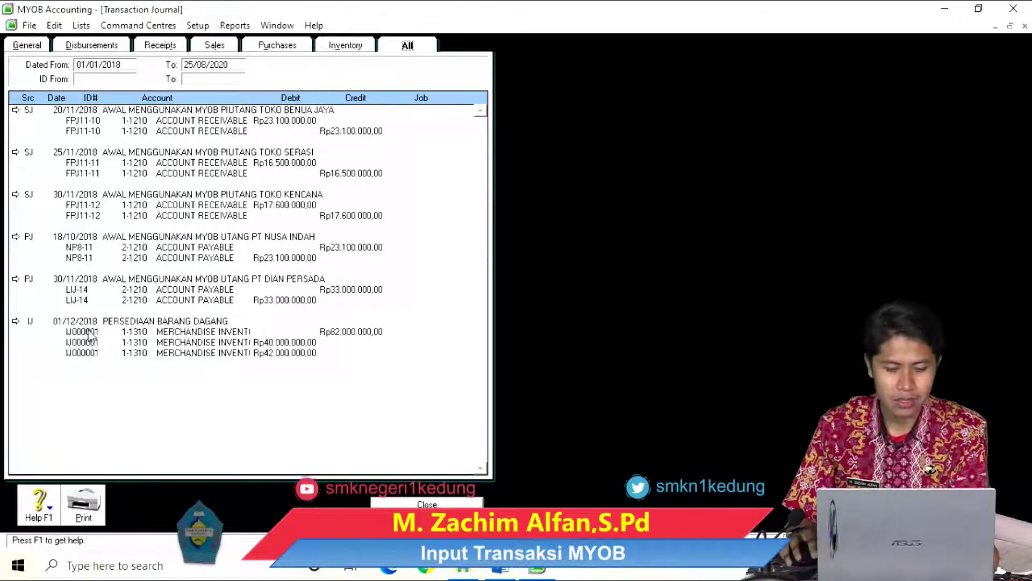
pyautogui.click(419, 504)
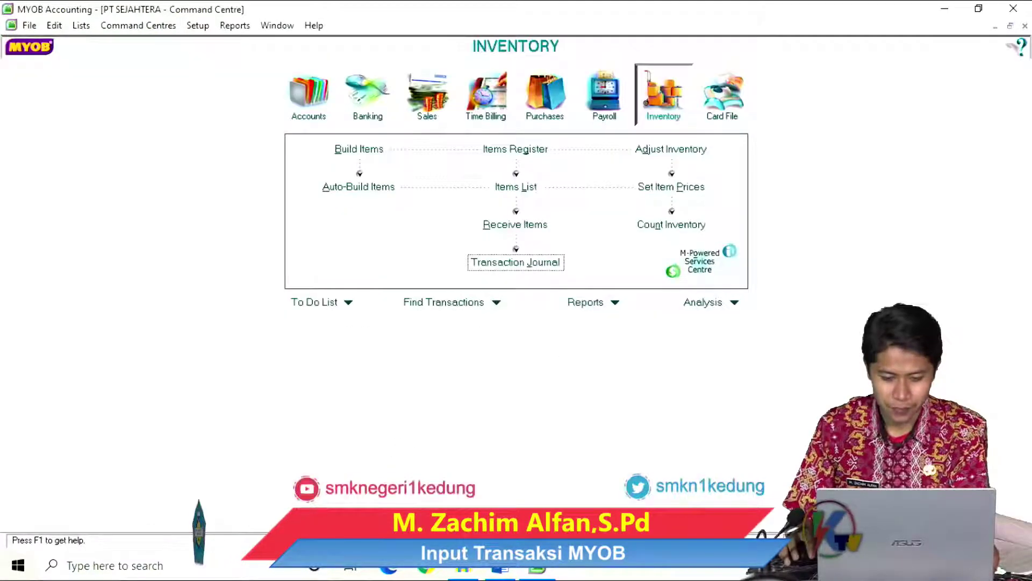
# - Switch to the Word exam document and find the petty cash voucher, Dokumen 1, under Dokumen Transaksi
pyautogui.click(501, 571)
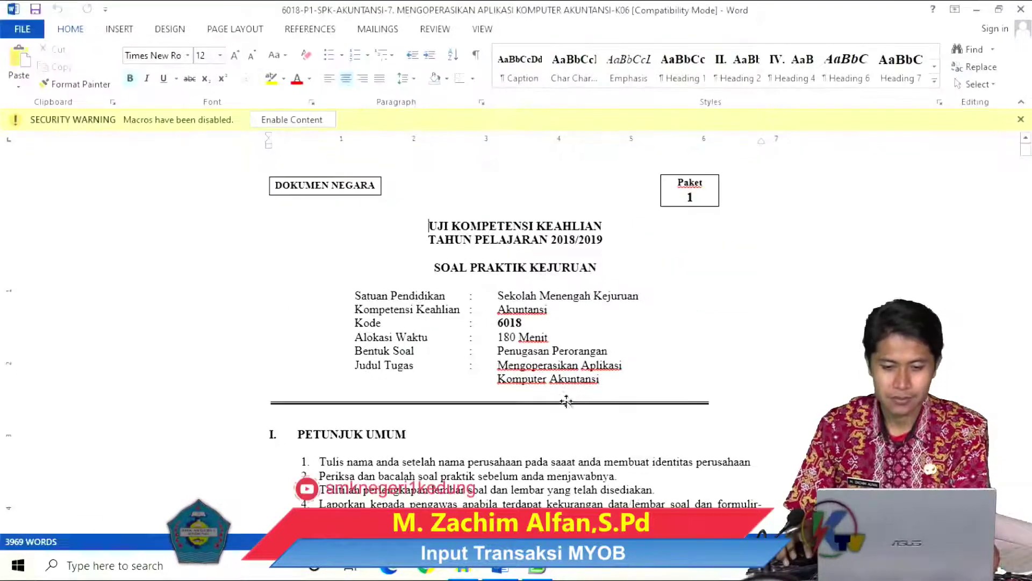
pyautogui.scroll(-20, 700, 270)
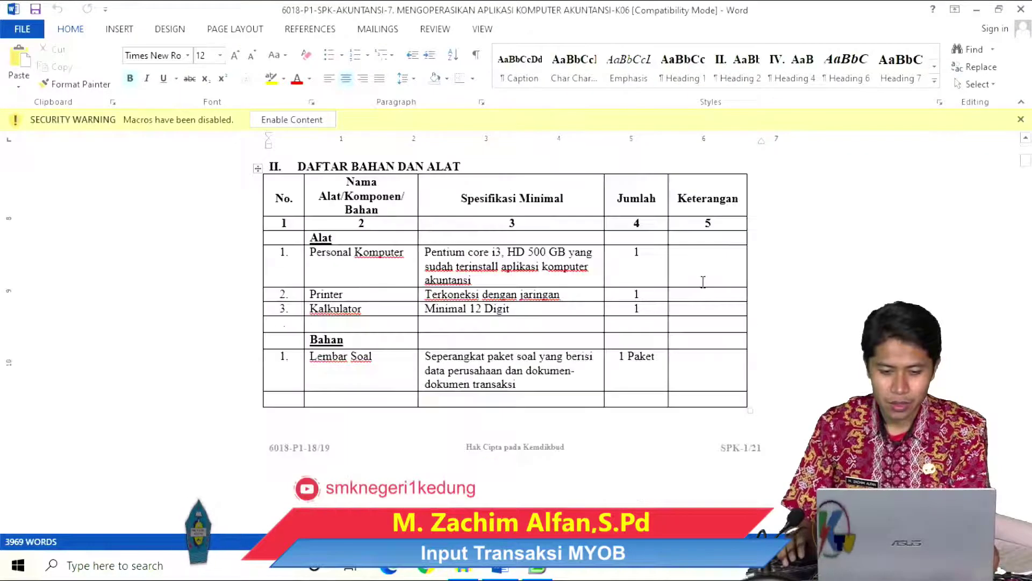
pyautogui.scroll(-20, 702, 289)
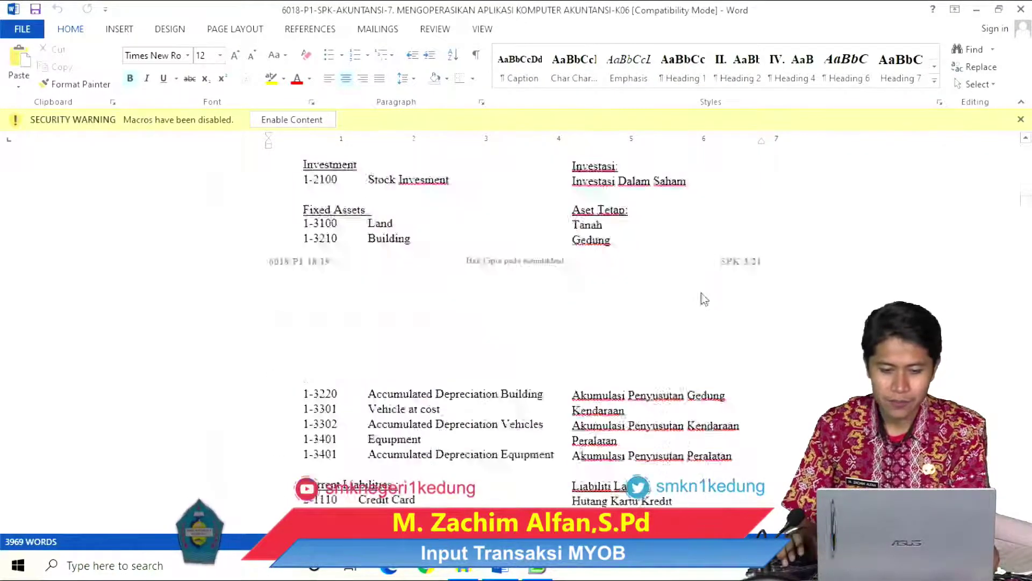
pyautogui.scroll(-20, 706, 299)
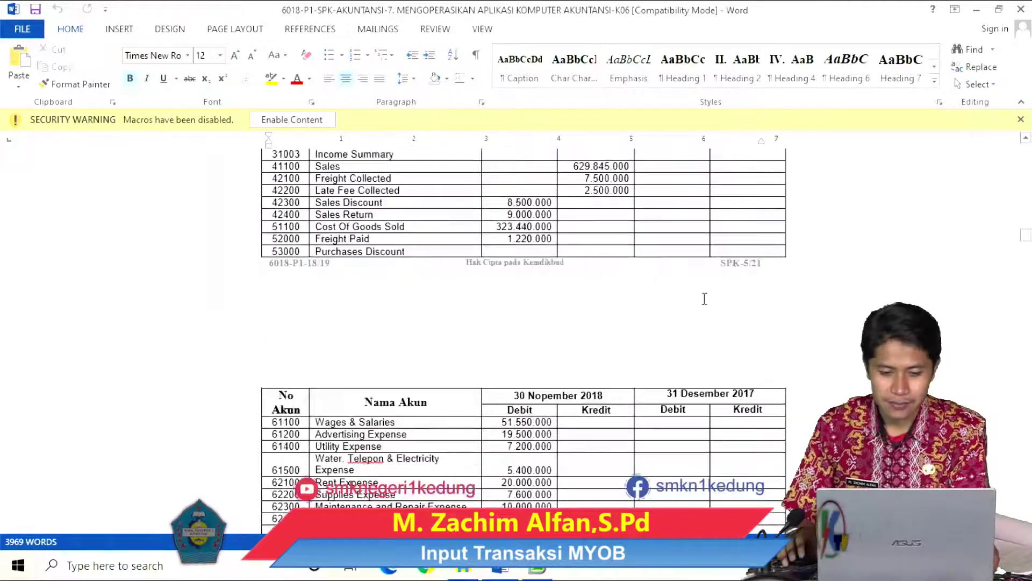
pyautogui.scroll(-20, 704, 299)
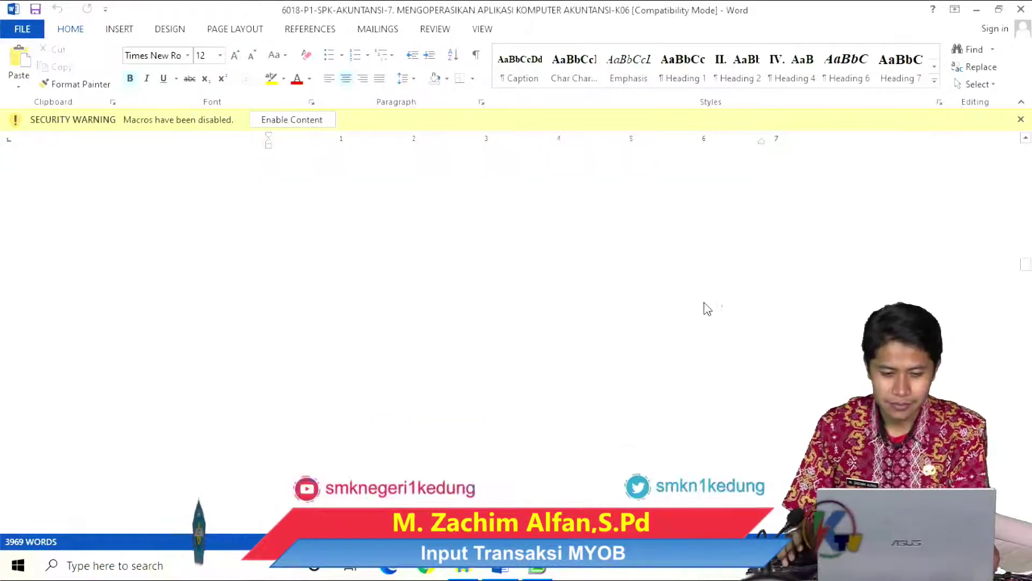
pyautogui.scroll(-3, 704, 302)
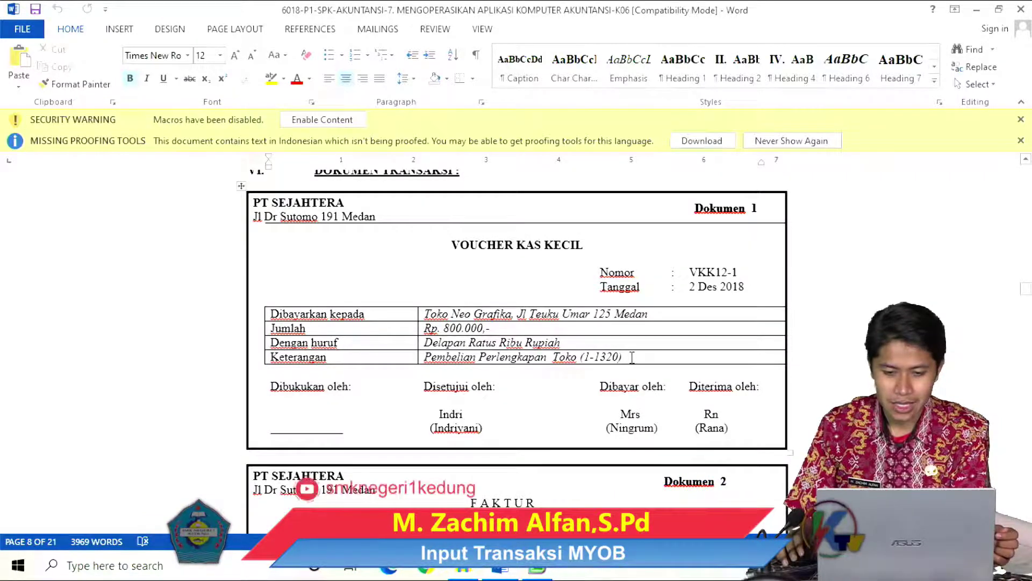
pyautogui.scroll(1, 633, 358)
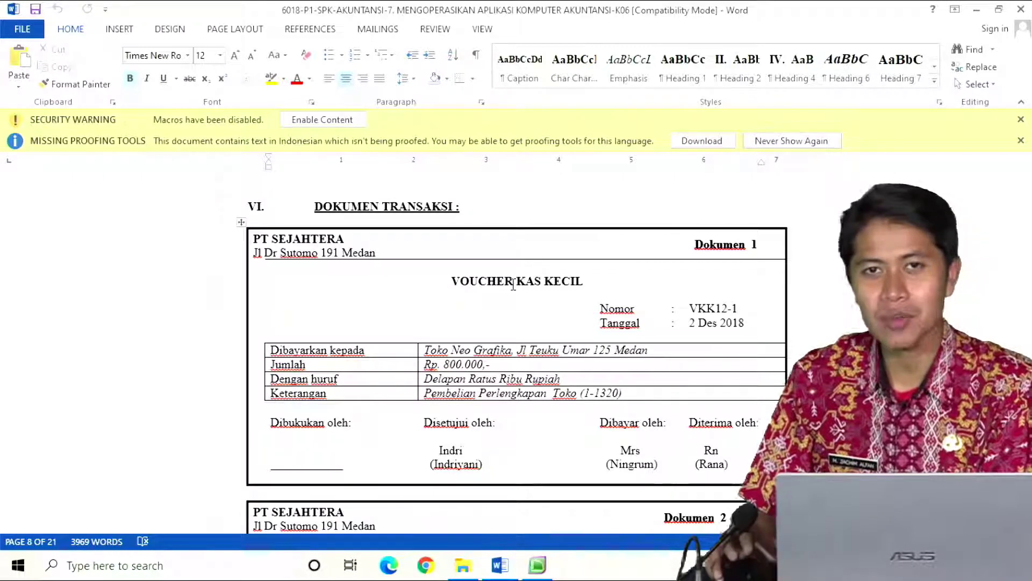
# - Examine the cash disbursement rules in the Pengeluaran Kas section, especially the petty cash recording system in point d
pyautogui.scroll(6, 515, 295)
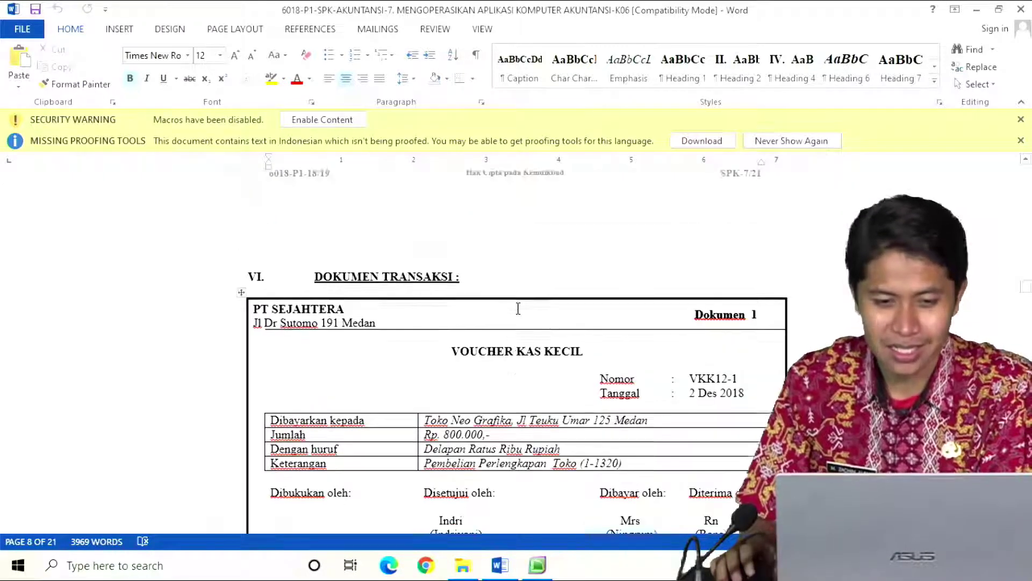
pyautogui.scroll(15, 518, 308)
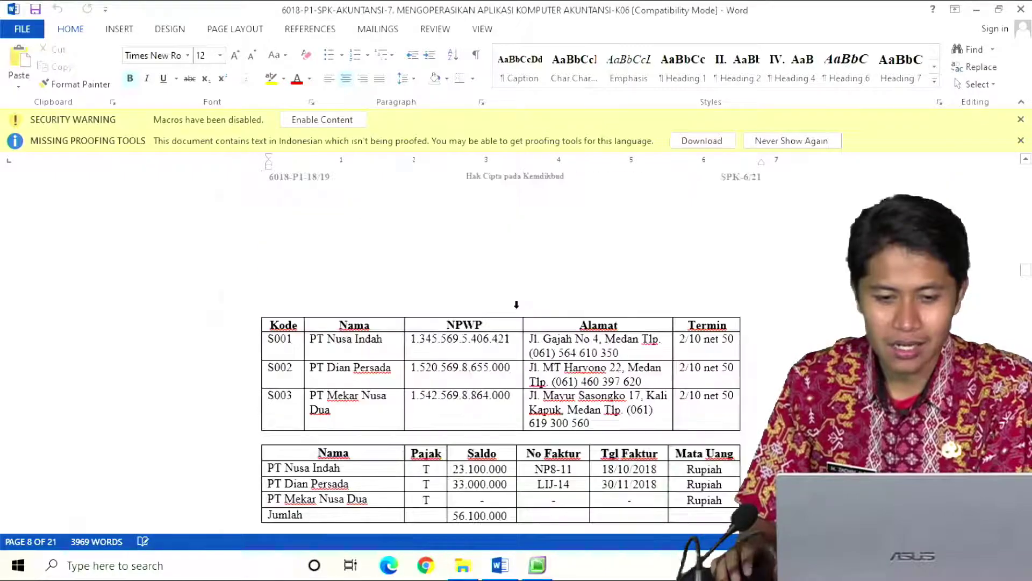
pyautogui.scroll(15, 515, 309)
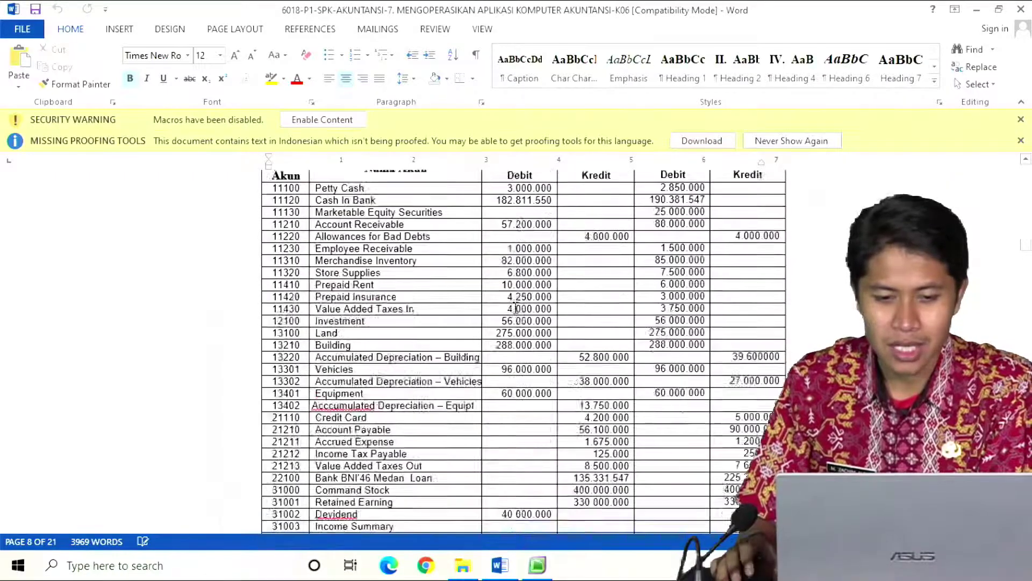
pyautogui.scroll(15, 516, 307)
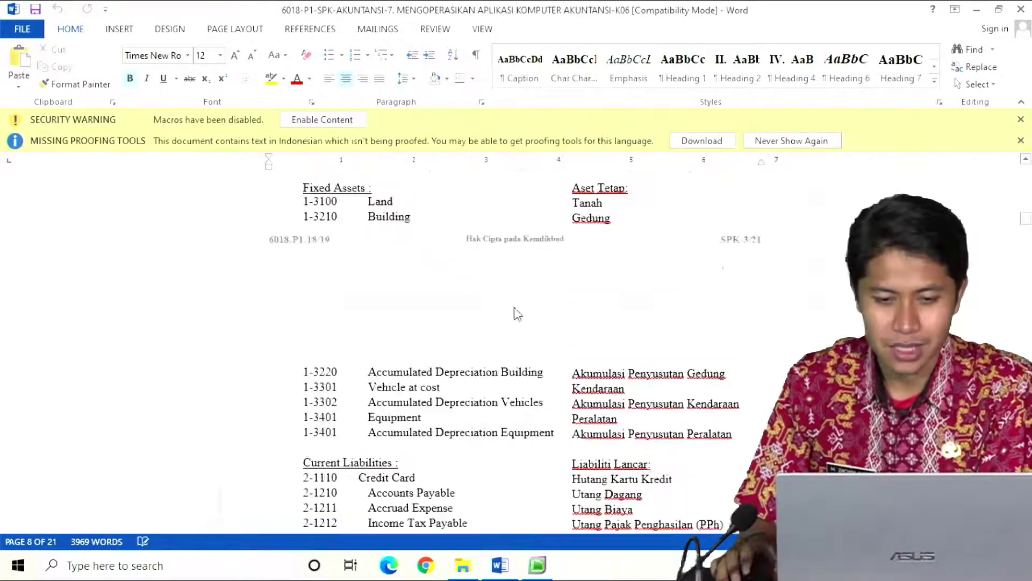
pyautogui.scroll(4, 515, 307)
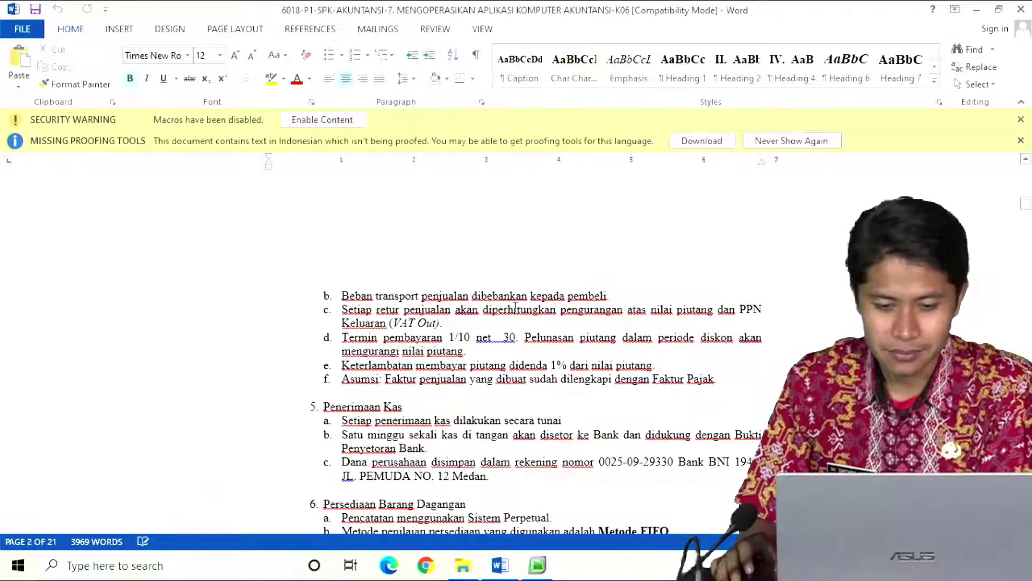
pyautogui.scroll(9, 516, 306)
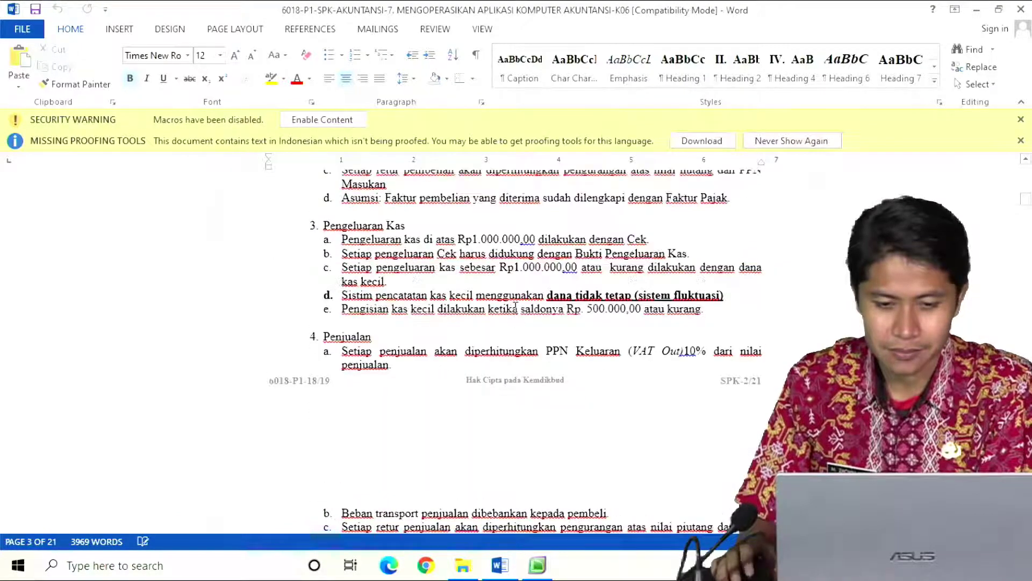
pyautogui.scroll(3, 515, 307)
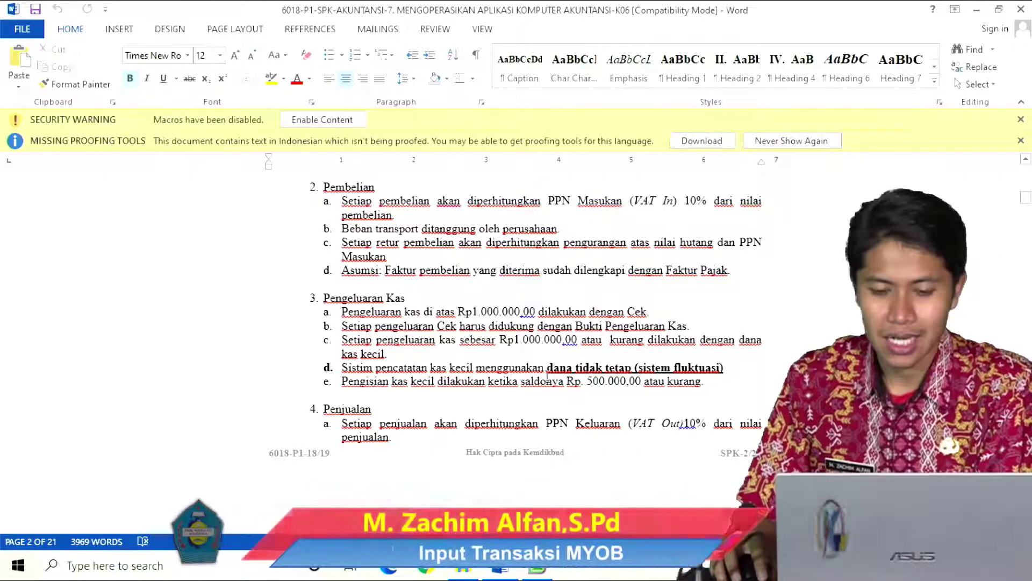
pyautogui.moveTo(552, 370); pyautogui.dragTo(704, 374)
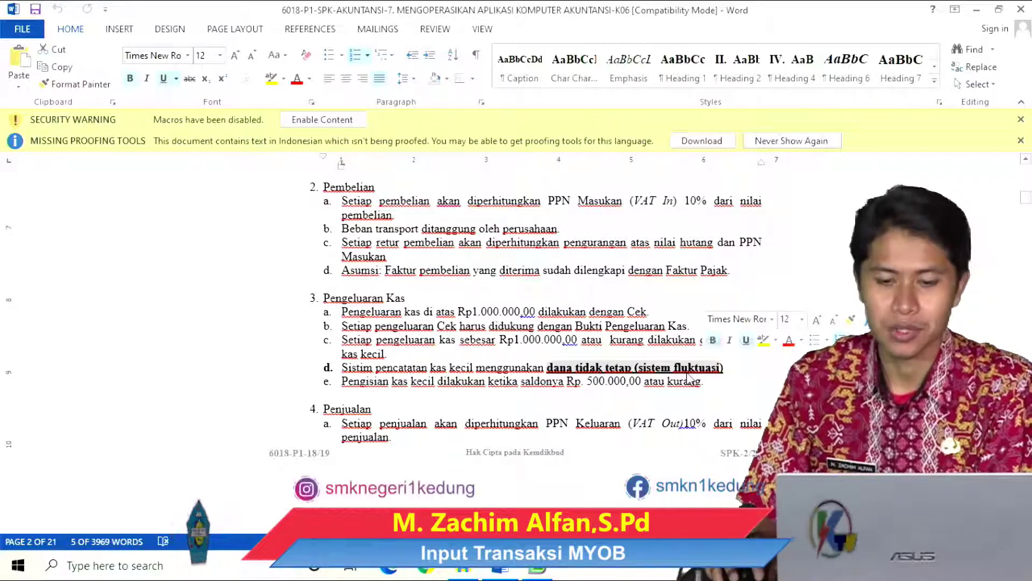
pyautogui.click(689, 369)
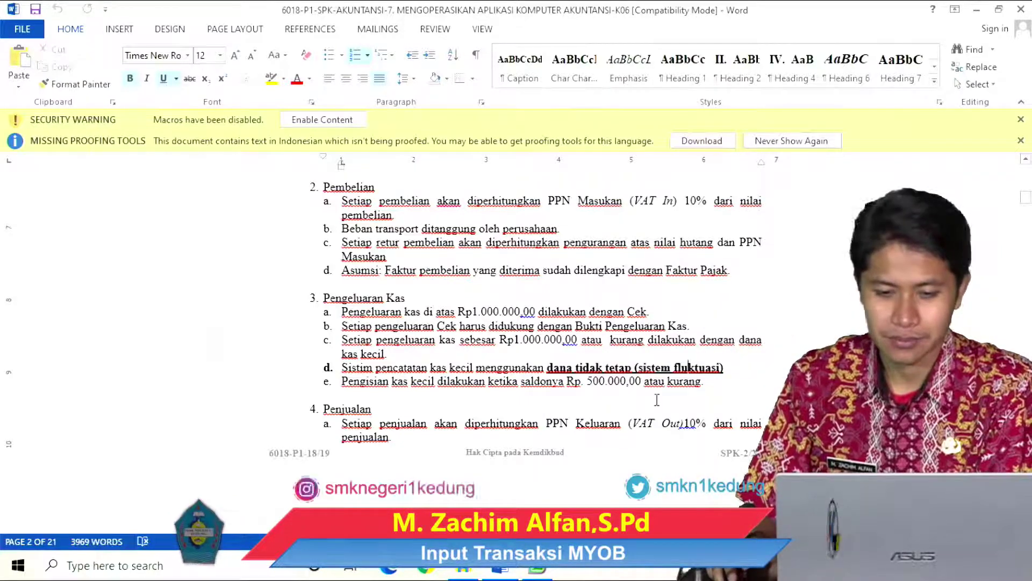
# - Go back to the petty cash voucher in Dokumen 1 and read its transaction details
pyautogui.scroll(-20, 658, 400)
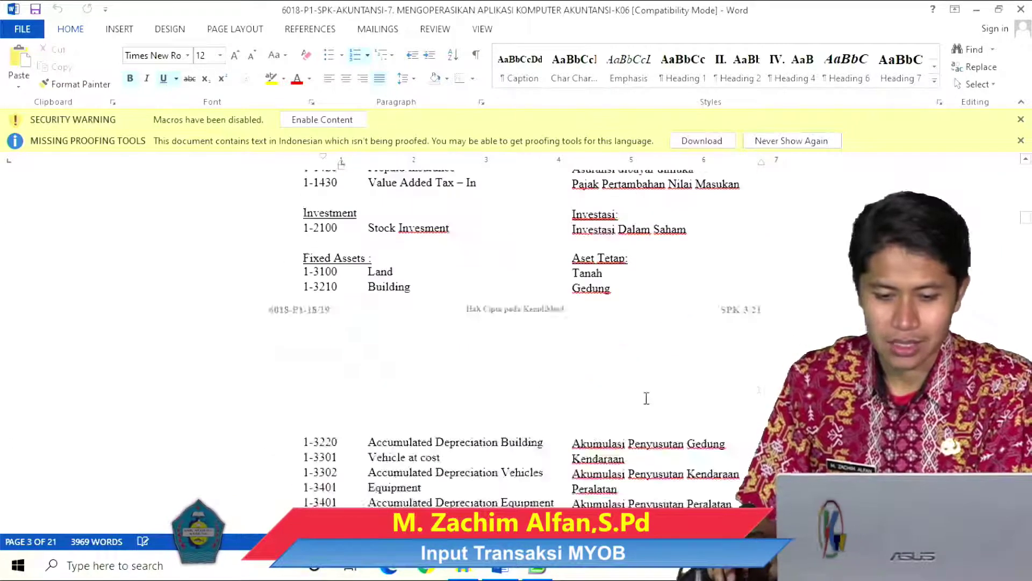
pyautogui.scroll(-20, 646, 398)
pyautogui.scroll(-20, 642, 400)
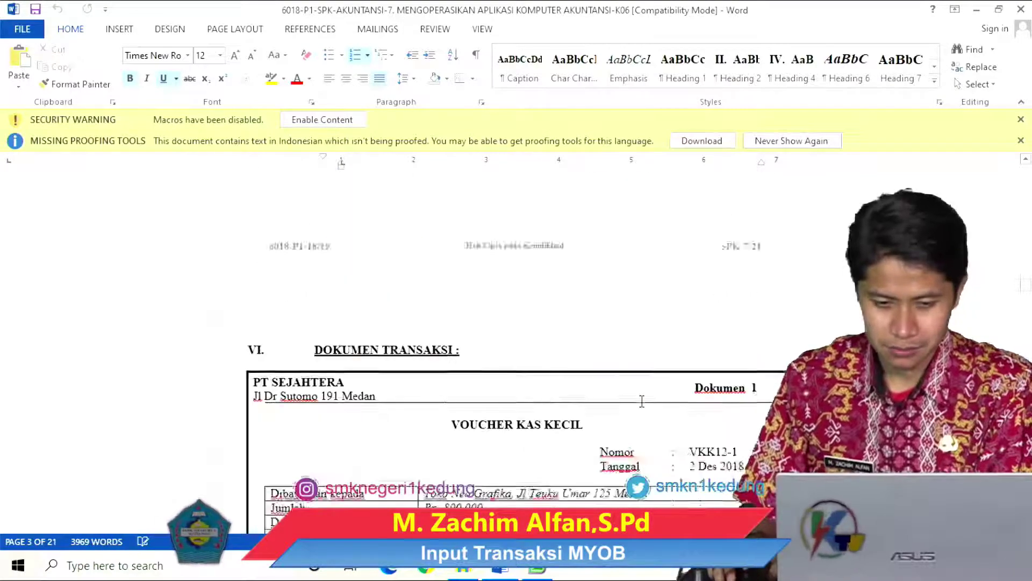
pyautogui.scroll(-5, 642, 401)
pyautogui.scroll(2, 585, 303)
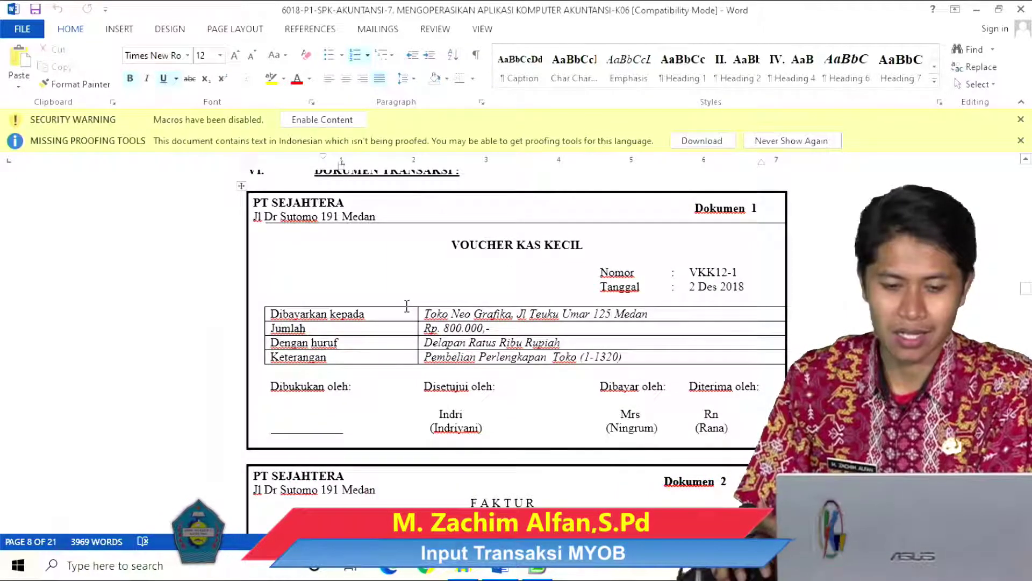
# - Switch to MYOB Accounting, open a Spend Money transaction from Banking, and turn off Tax Inclusive
pyautogui.click(537, 571)
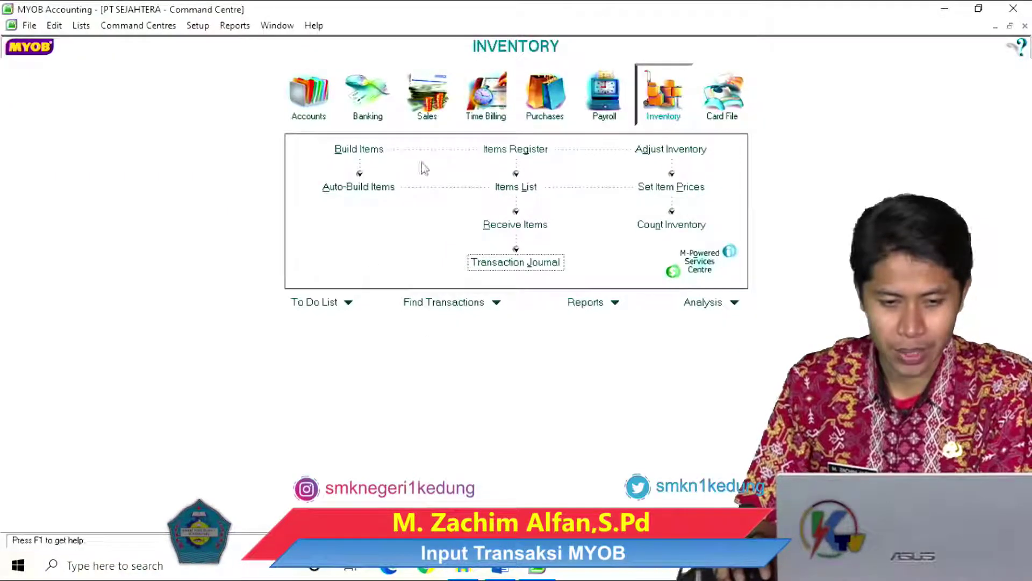
pyautogui.click(376, 116)
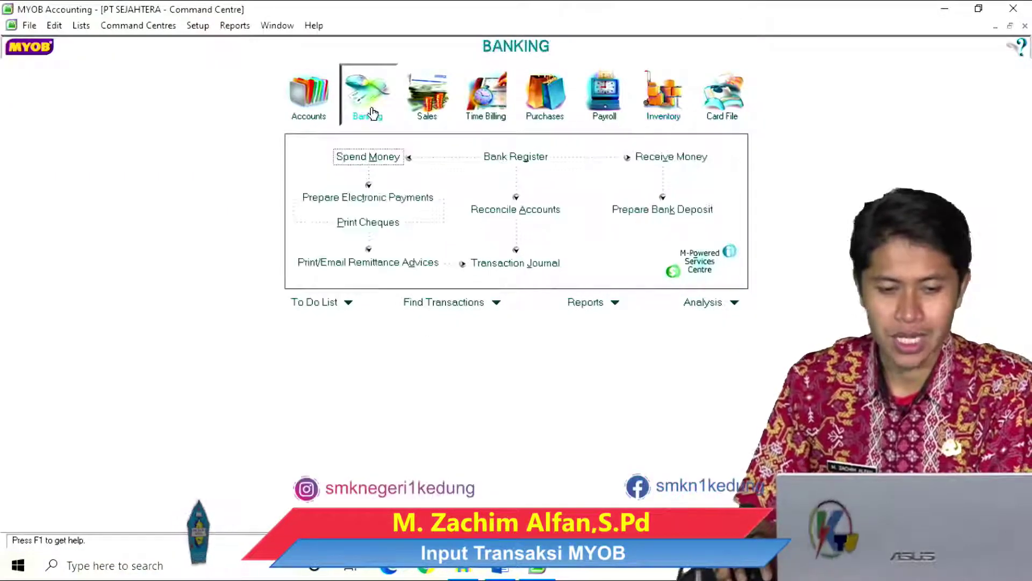
pyautogui.click(364, 161)
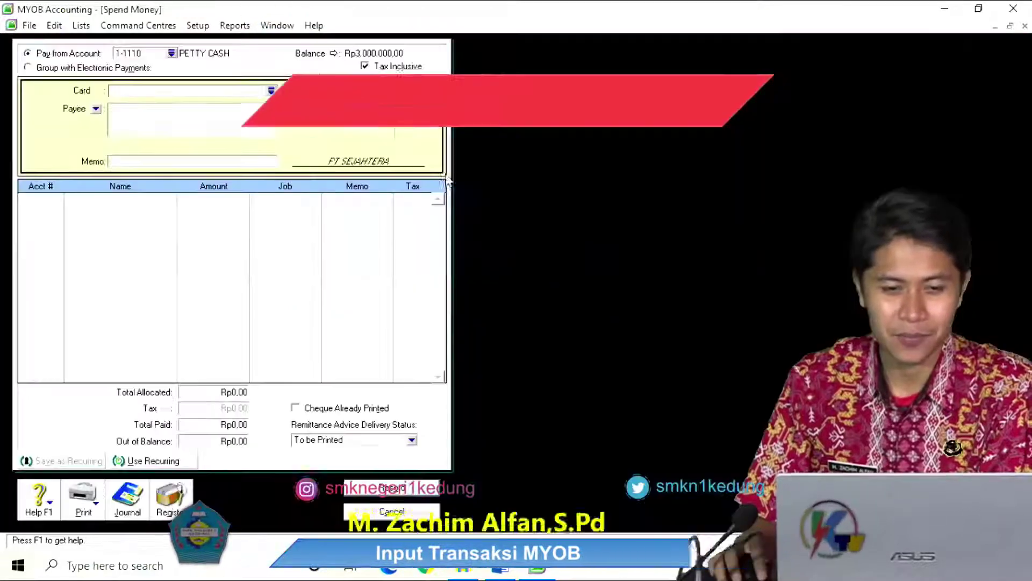
pyautogui.click(365, 67)
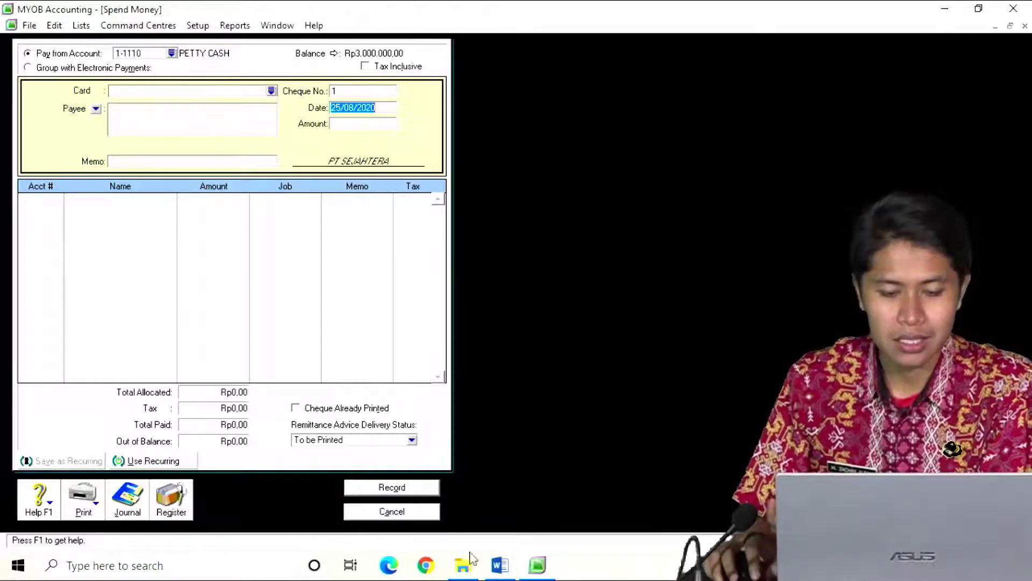
# - Check the voucher in Word, and in MYOB set the payment's cheque number to VKK12-1 and its date to 02/12/2018
pyautogui.click(500, 571)
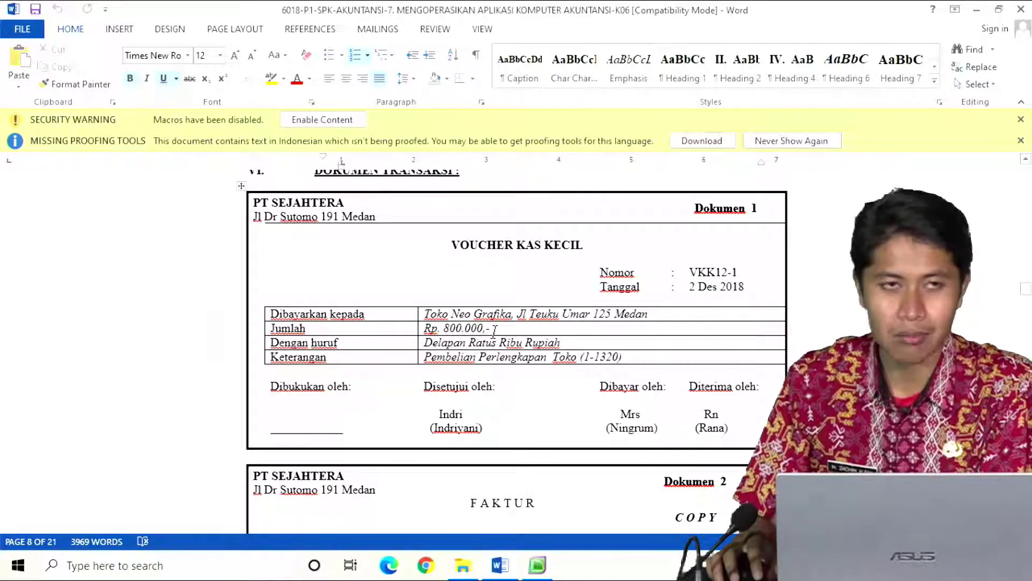
pyautogui.click(537, 565)
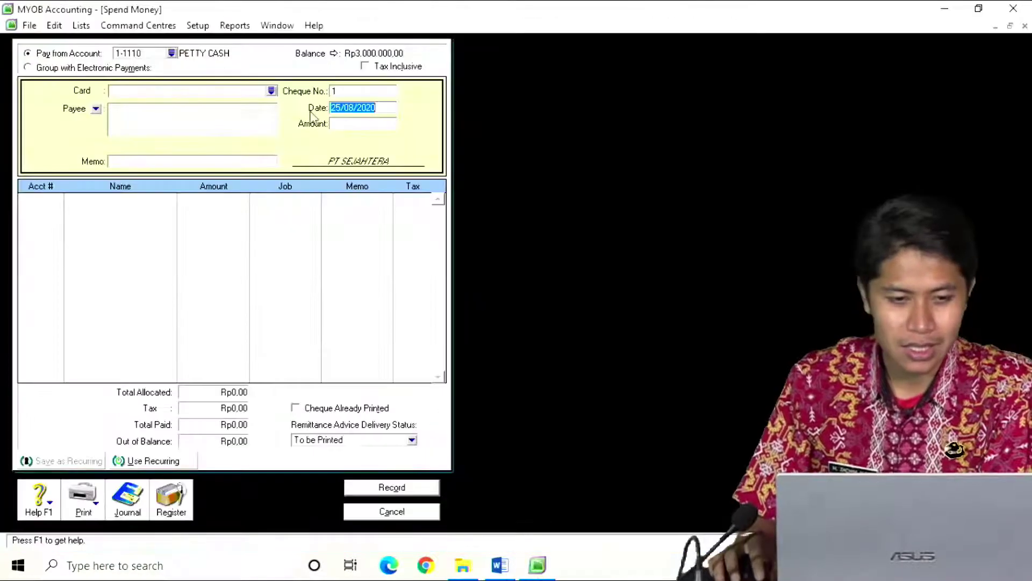
pyautogui.click(359, 93)
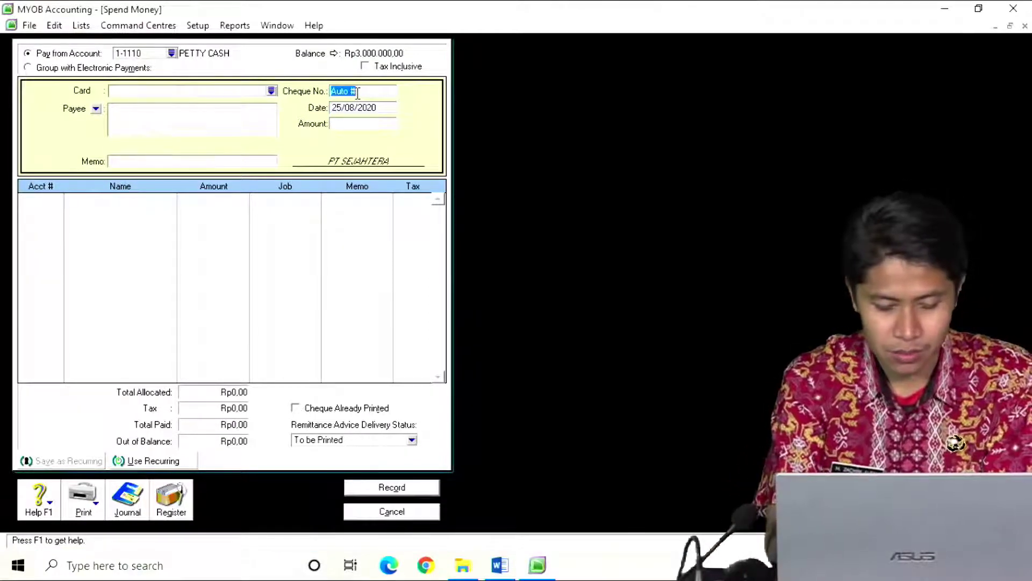
pyautogui.write('VKK121')
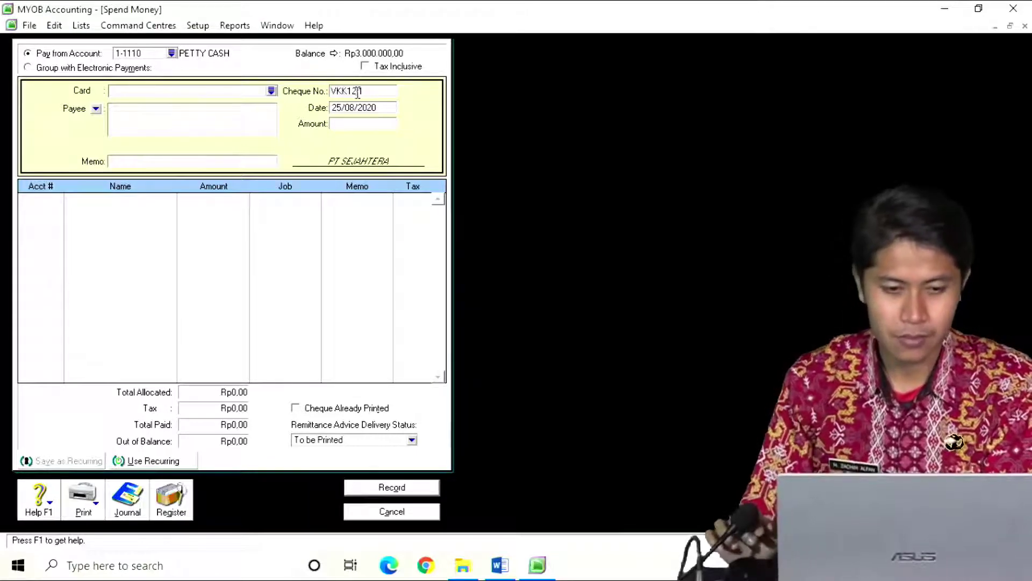
pyautogui.press('Tab')
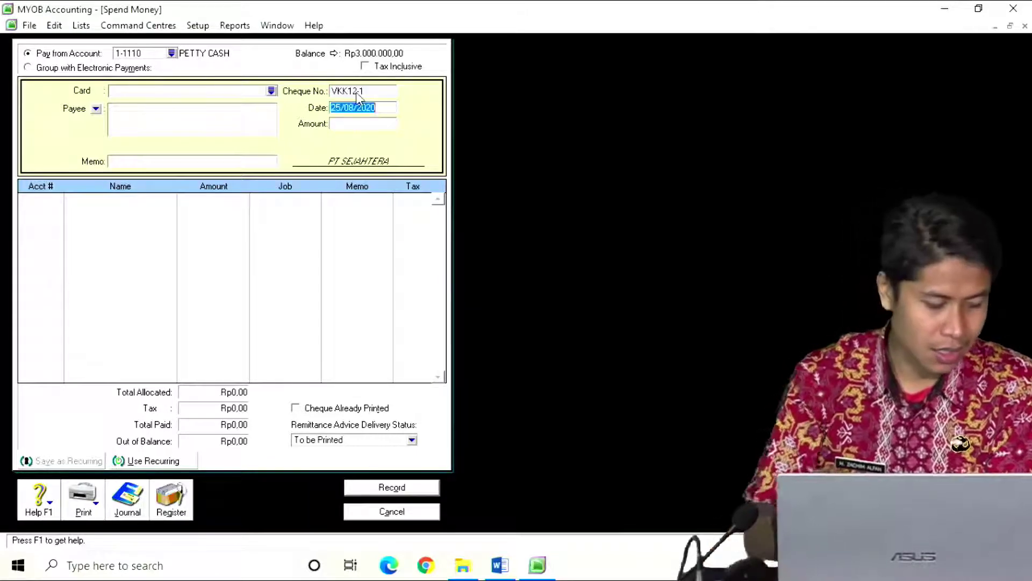
pyautogui.write('2')
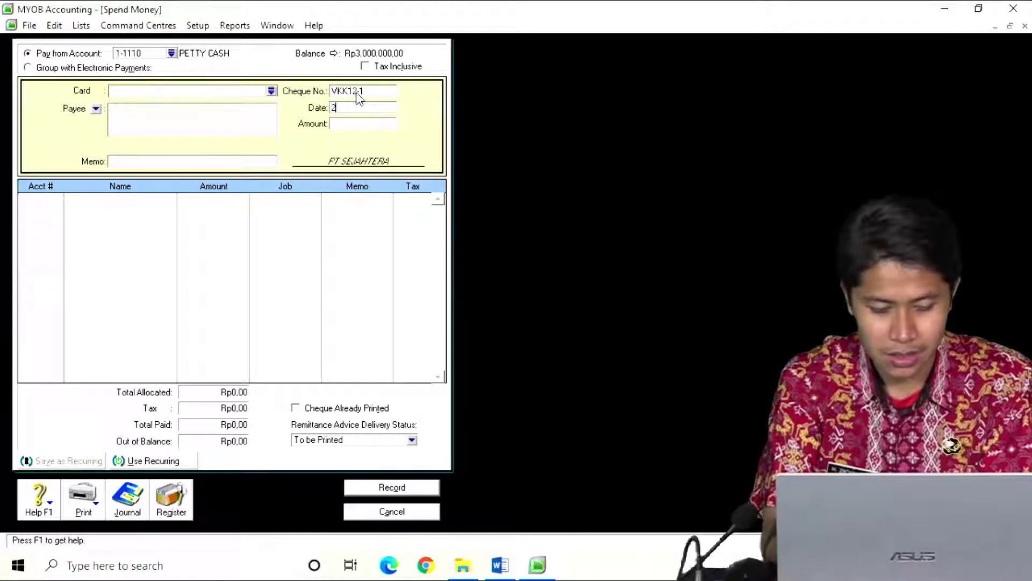
pyautogui.write('.12.1')
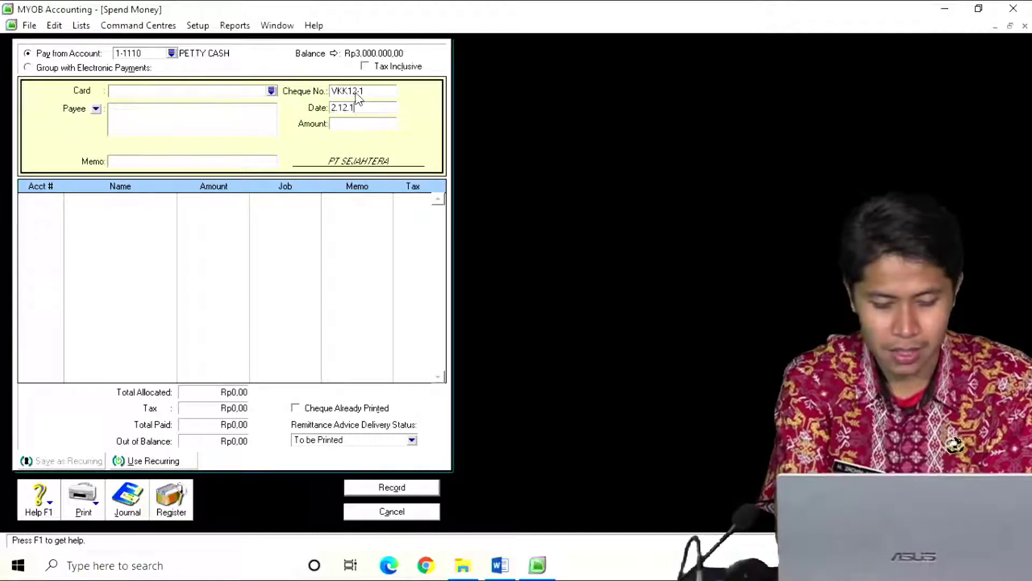
pyautogui.write('8')
pyautogui.press('Tab')
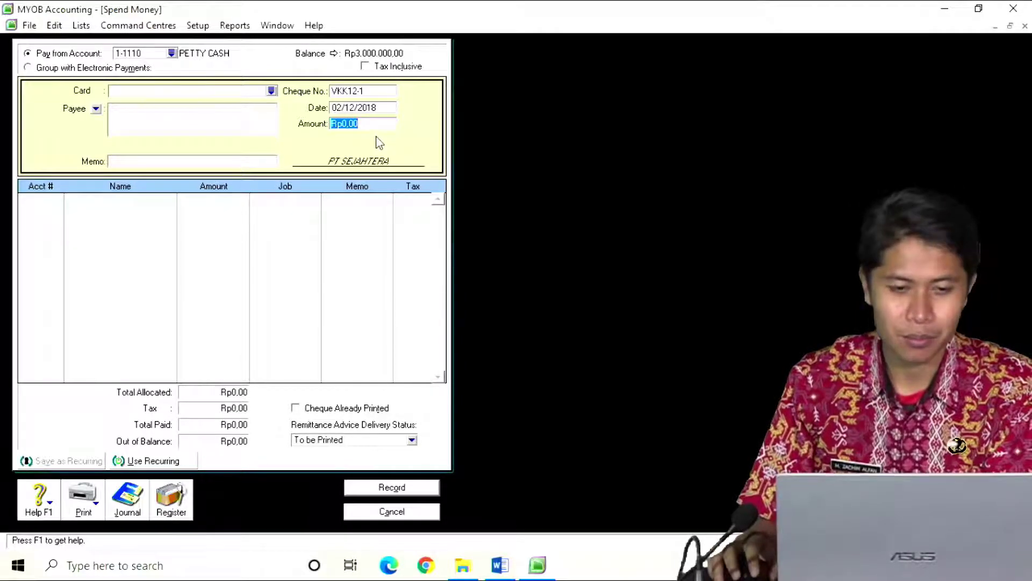
# - Set the payment amount to Rp800.000 and enter the memo PEMBELIAN PERLENGKAPAN TOKO
pyautogui.write('800000')
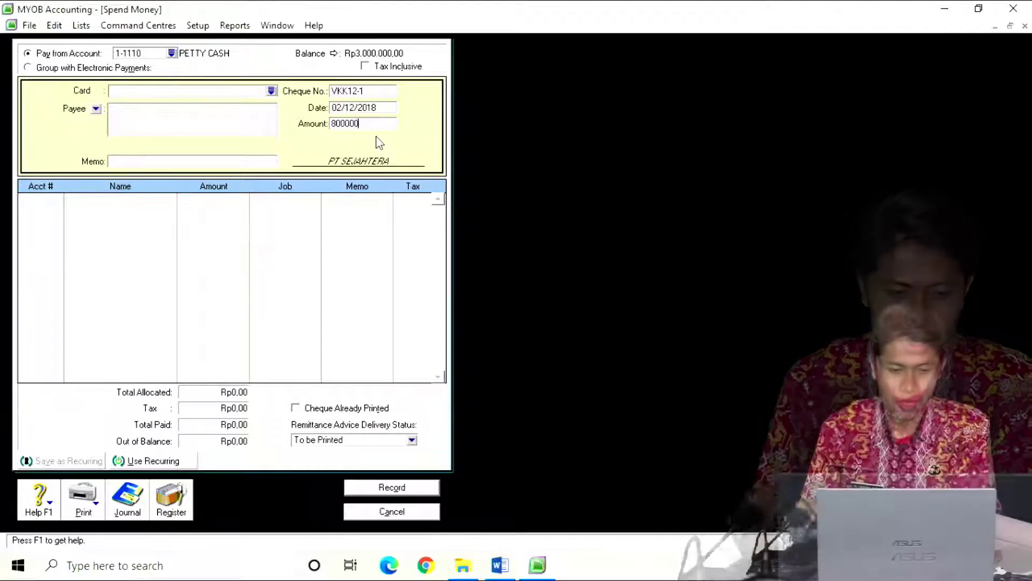
pyautogui.press('Tab')
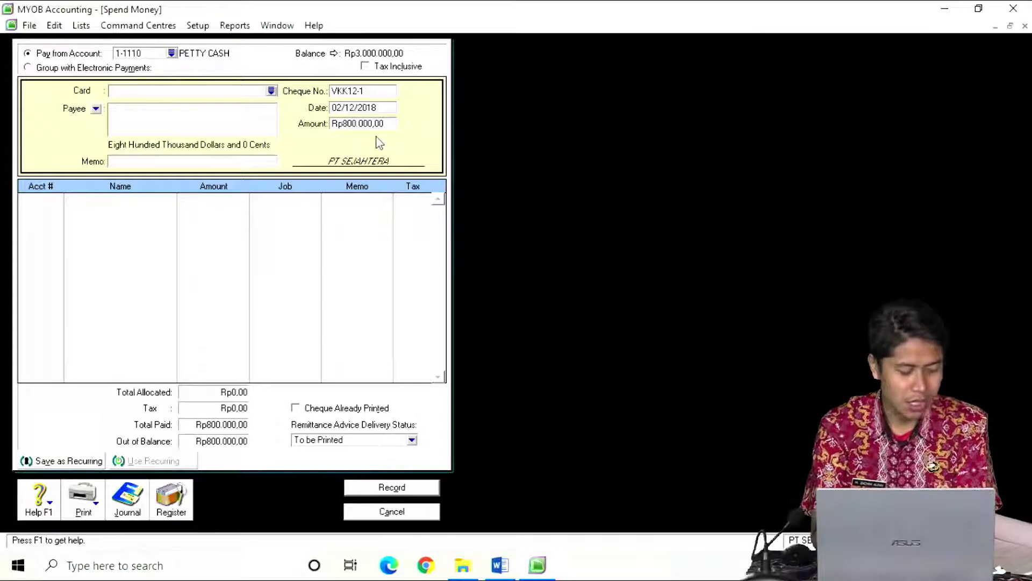
pyautogui.press('Tab')
pyautogui.write('PEMBELIAN PERLENGKAPAN TOKO')
pyautogui.press('Tab')
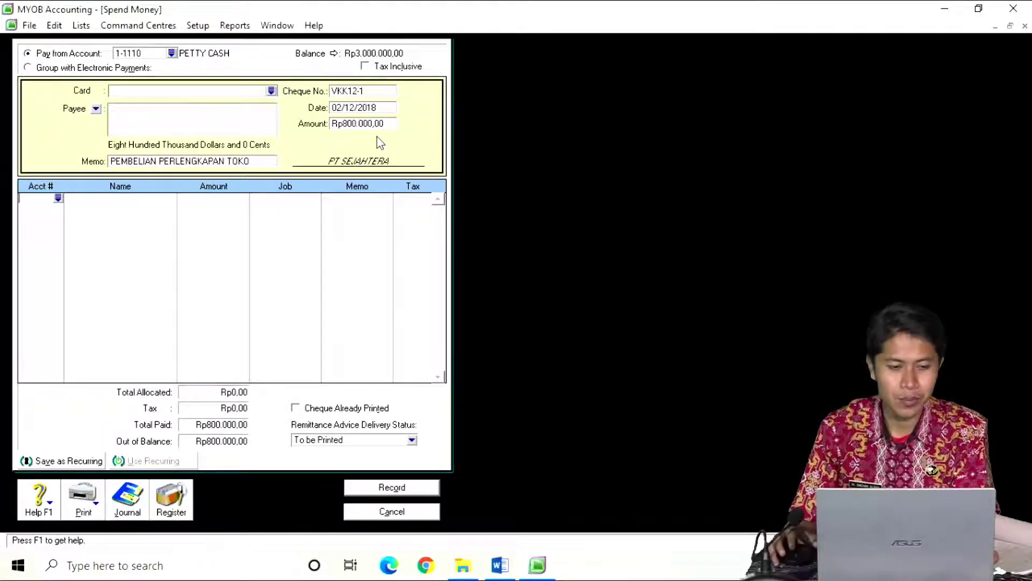
# - Check the account code in the Word voucher's Keterangan row and allocate the payment to account 1-1320 STORE SUPPLIES in MYOB
pyautogui.write('6-')
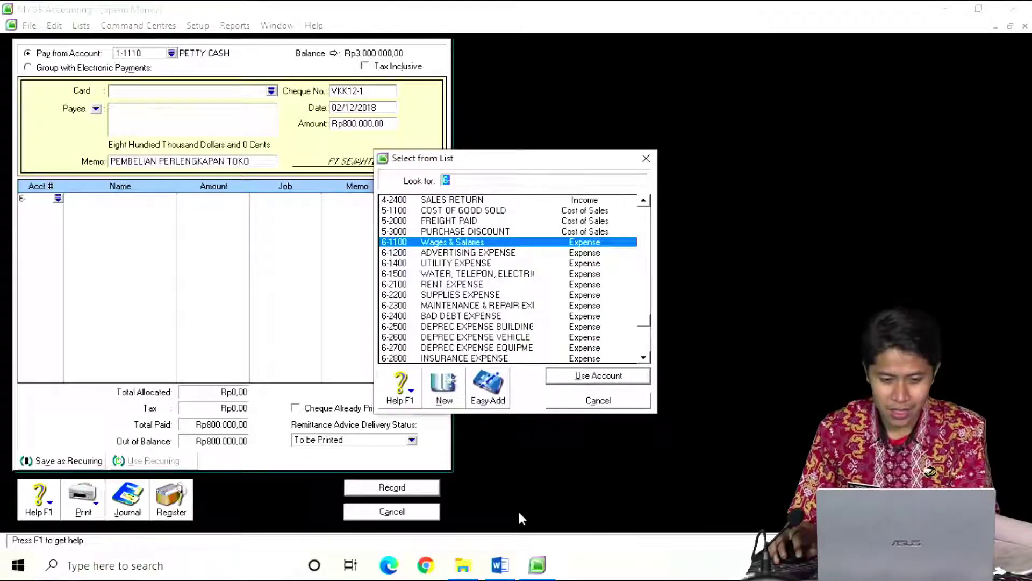
pyautogui.click(504, 565)
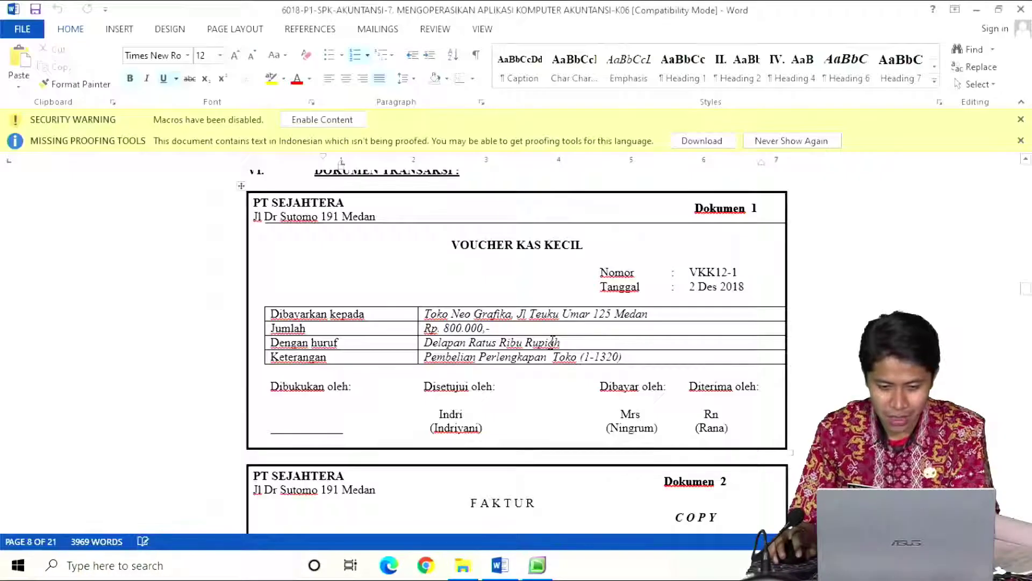
pyautogui.moveTo(631, 356); pyautogui.dragTo(582, 357)
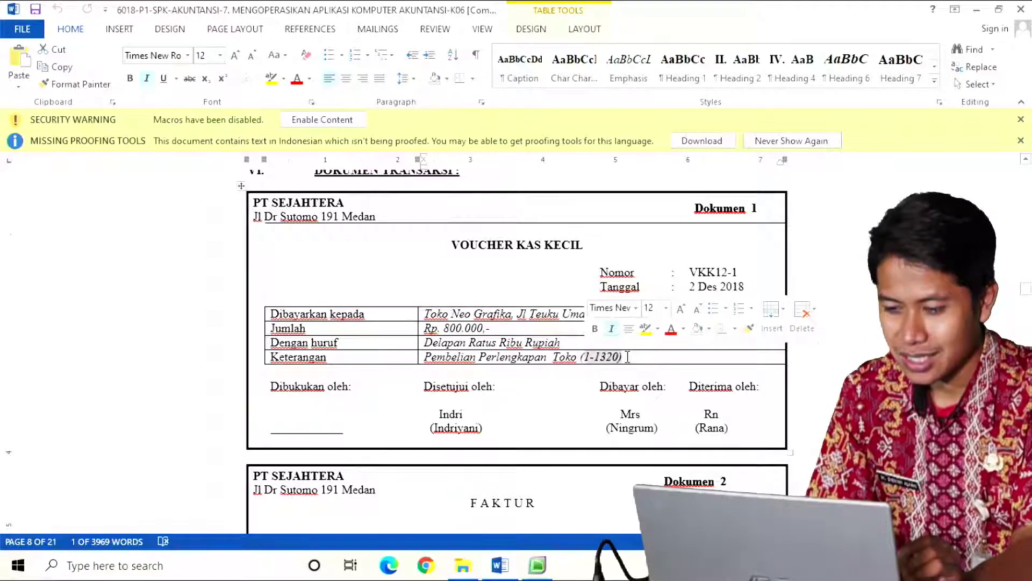
pyautogui.click(628, 356)
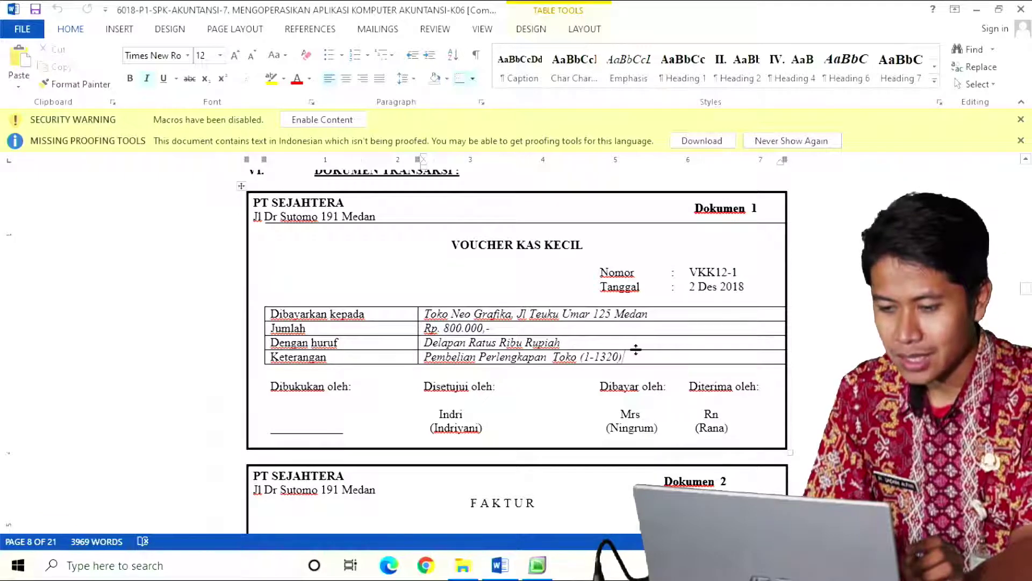
pyautogui.moveTo(623, 358); pyautogui.dragTo(582, 362)
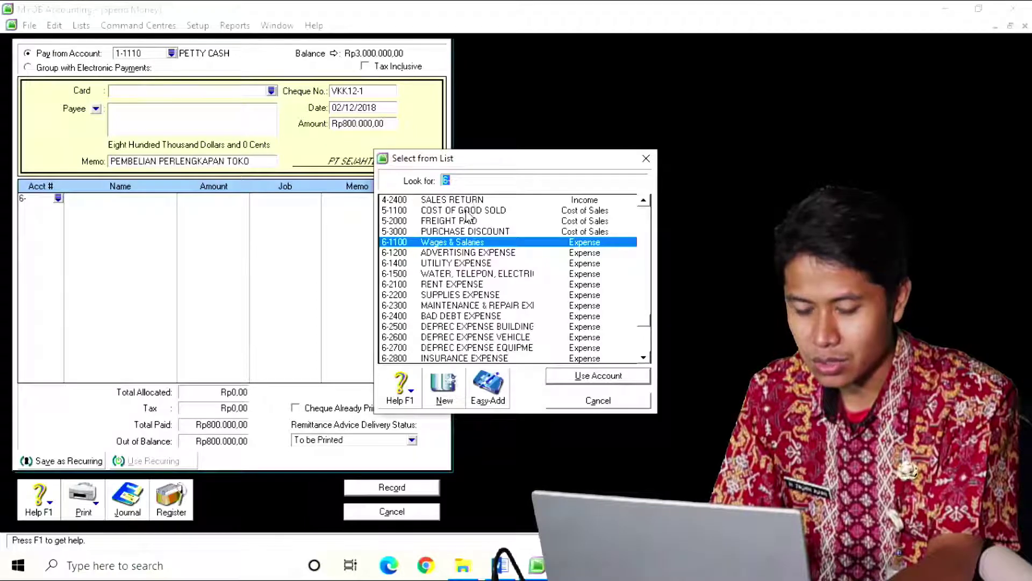
pyautogui.write('1')
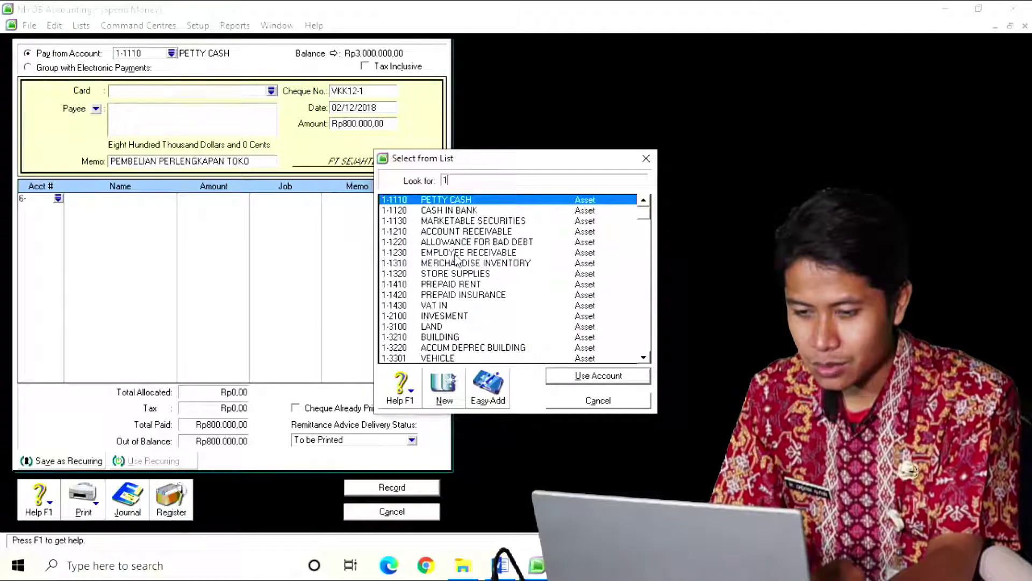
pyautogui.click(455, 275)
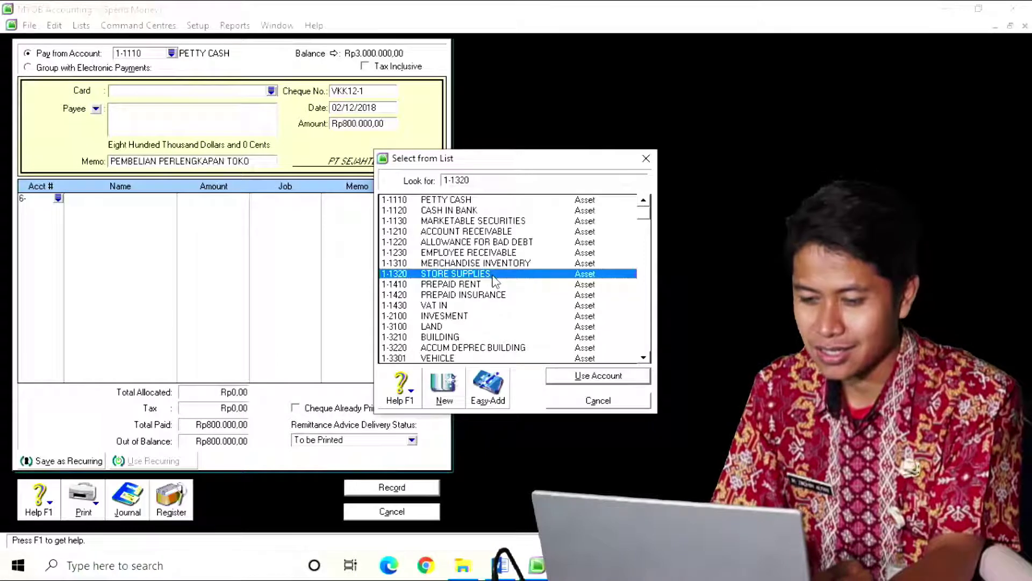
pyautogui.click(580, 377)
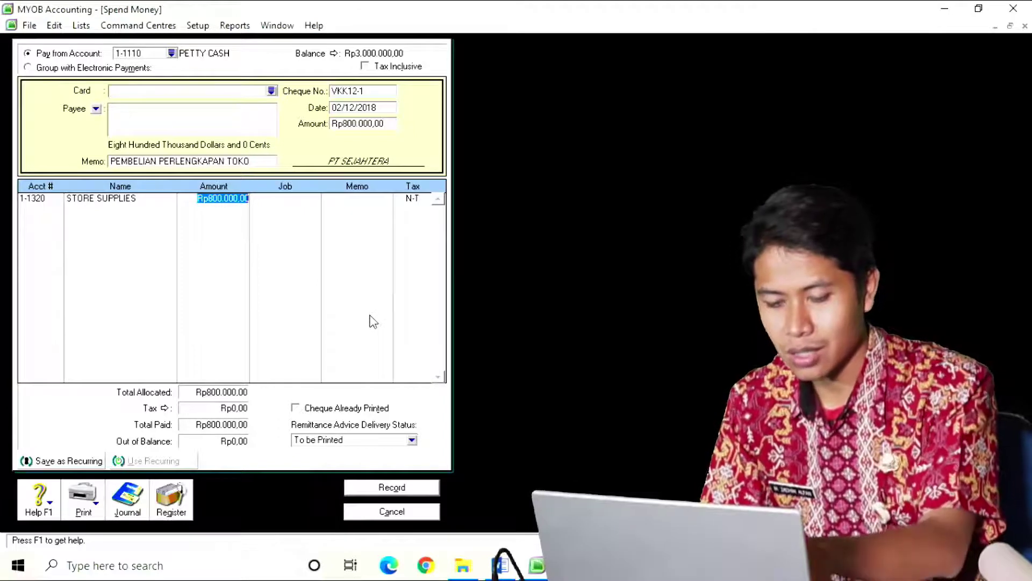
# - Review the recap of the Spend Money transaction, record it and leave the Spend Money window
pyautogui.hotkey('ctrl', 'r')
pyautogui.moveTo(481, 138); pyautogui.dragTo(682, 99)
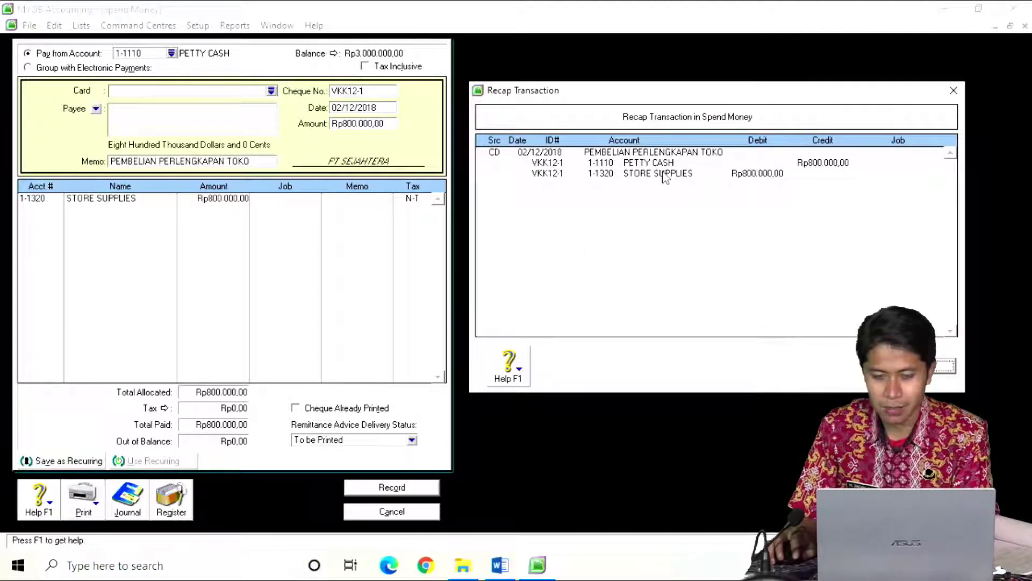
pyautogui.click(909, 366)
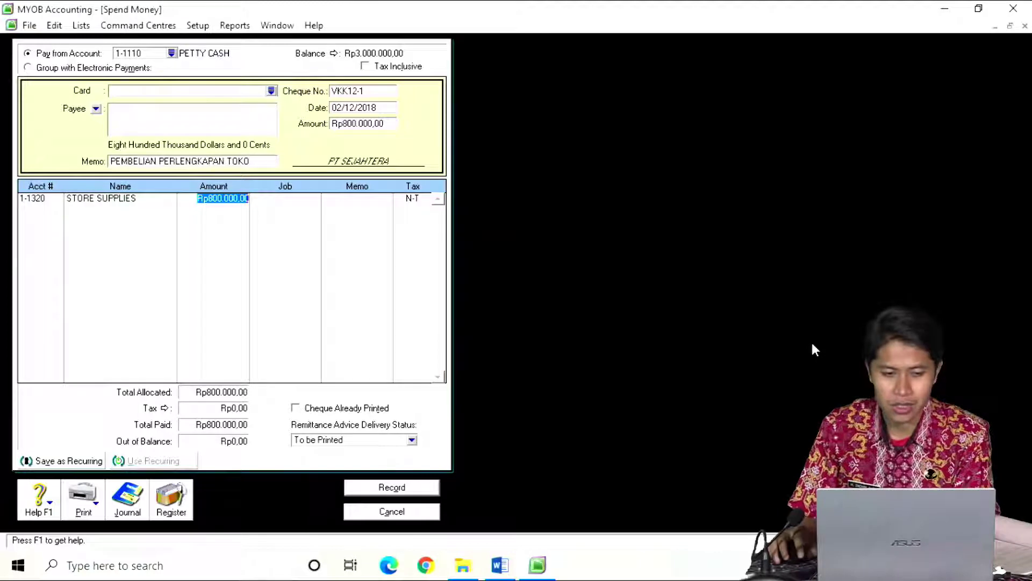
pyautogui.click(378, 487)
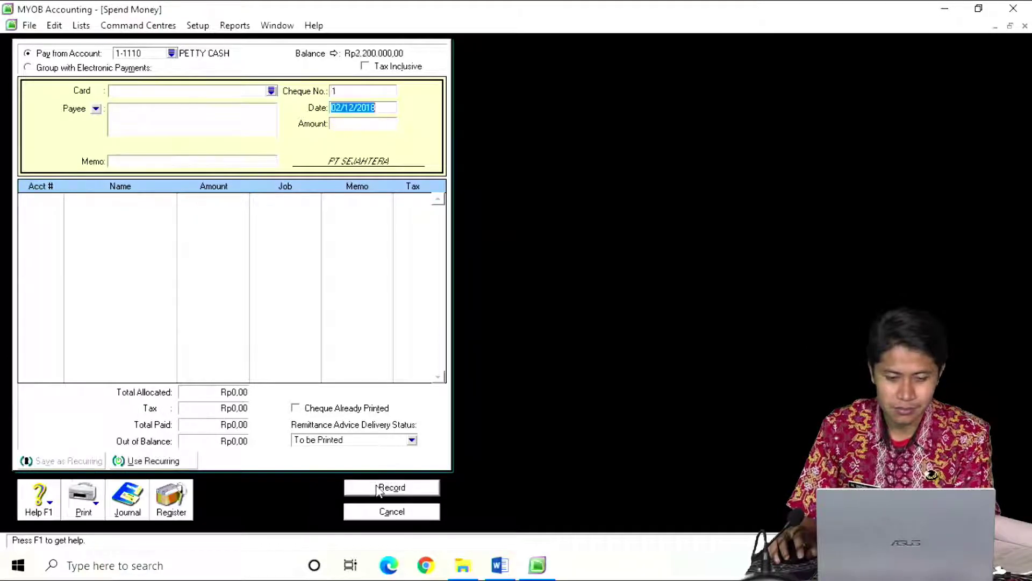
pyautogui.click(381, 514)
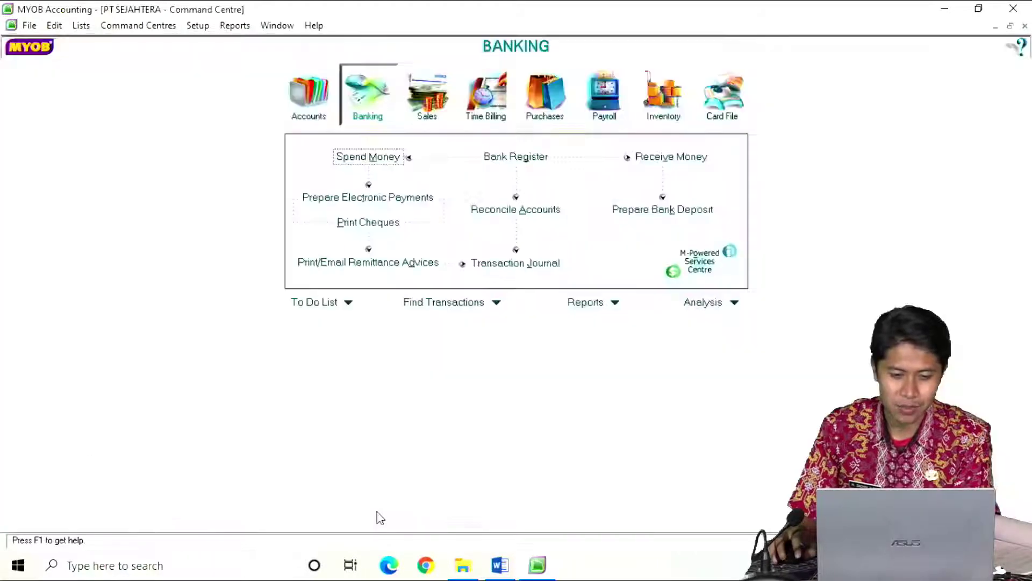
# - Switch to the Word exam document and read the sales invoice in Dokumen 2, including customer, terms, items, tax and freight
pyautogui.click(500, 562)
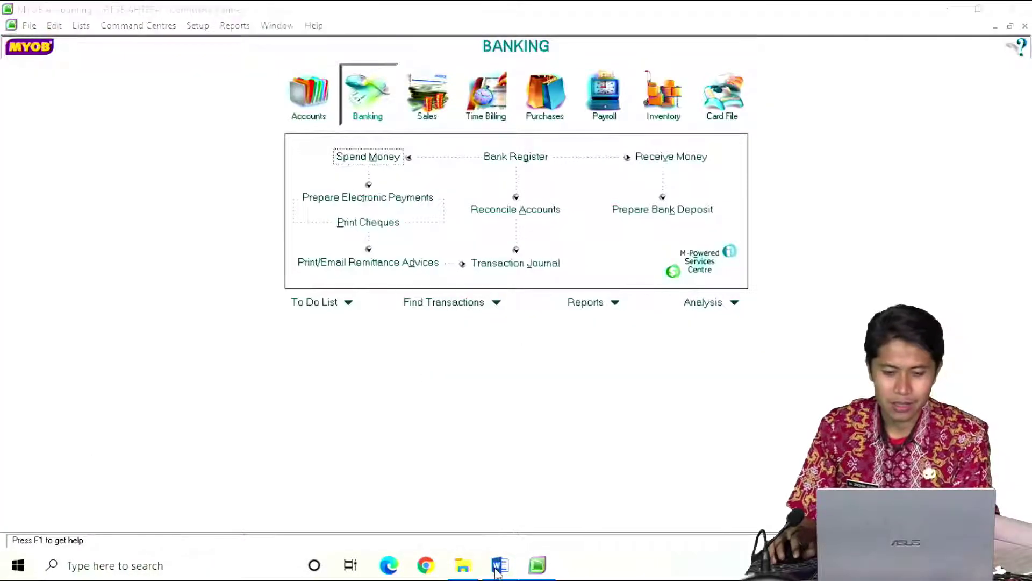
pyautogui.scroll(-5, 572, 316)
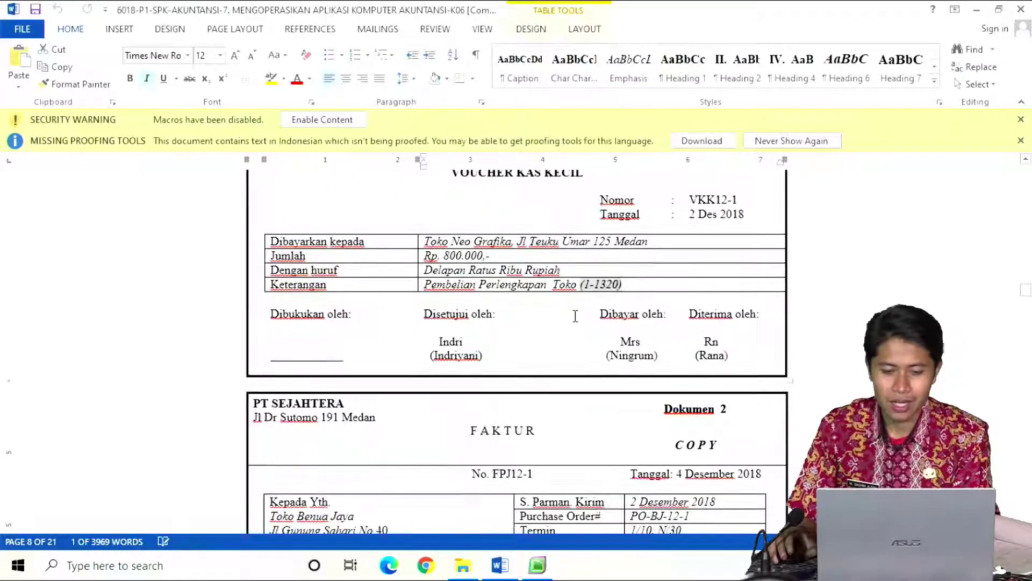
pyautogui.scroll(1, 576, 314)
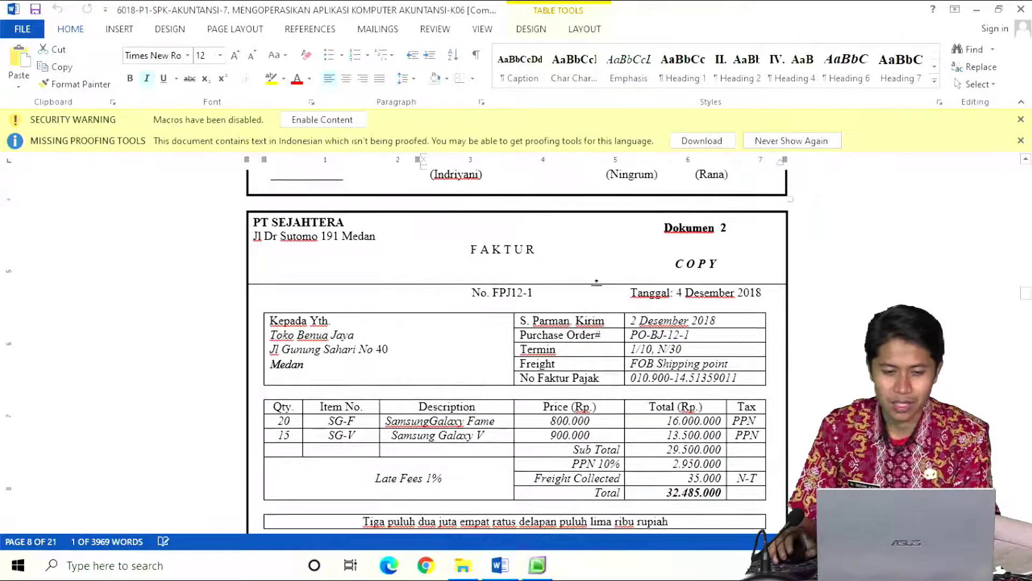
pyautogui.scroll(-2, 576, 315)
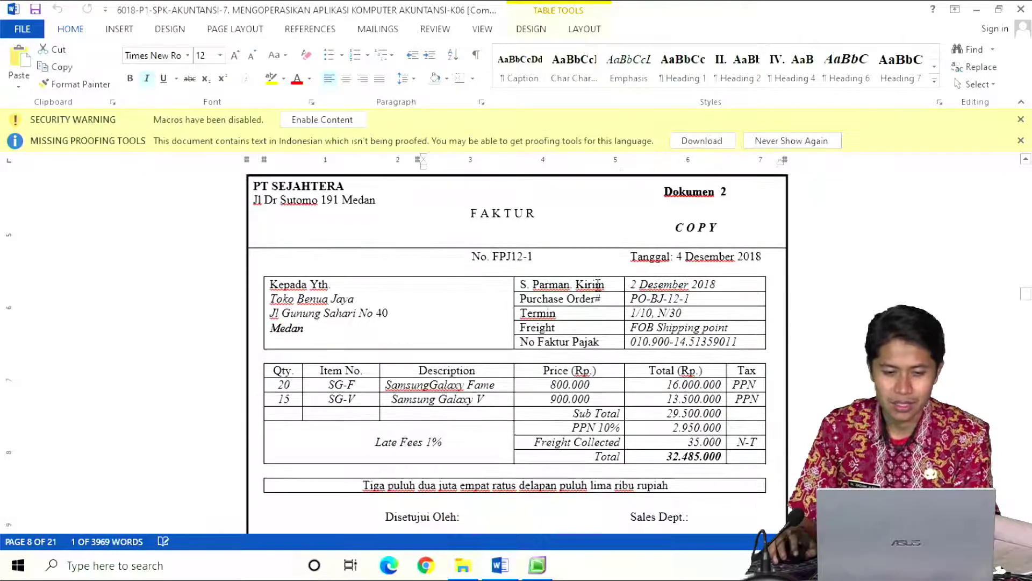
pyautogui.click(565, 214)
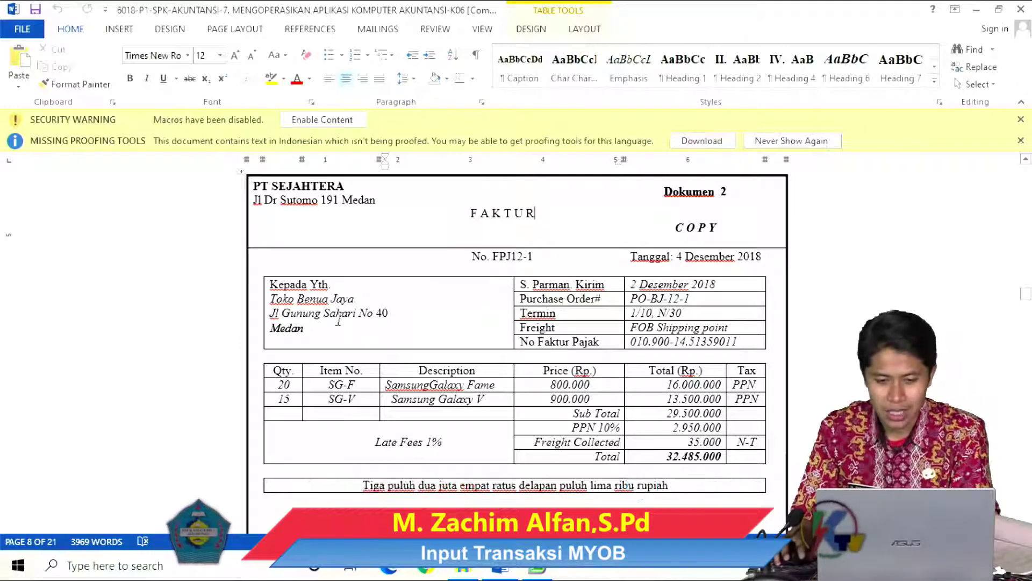
pyautogui.scroll(-1, 505, 297)
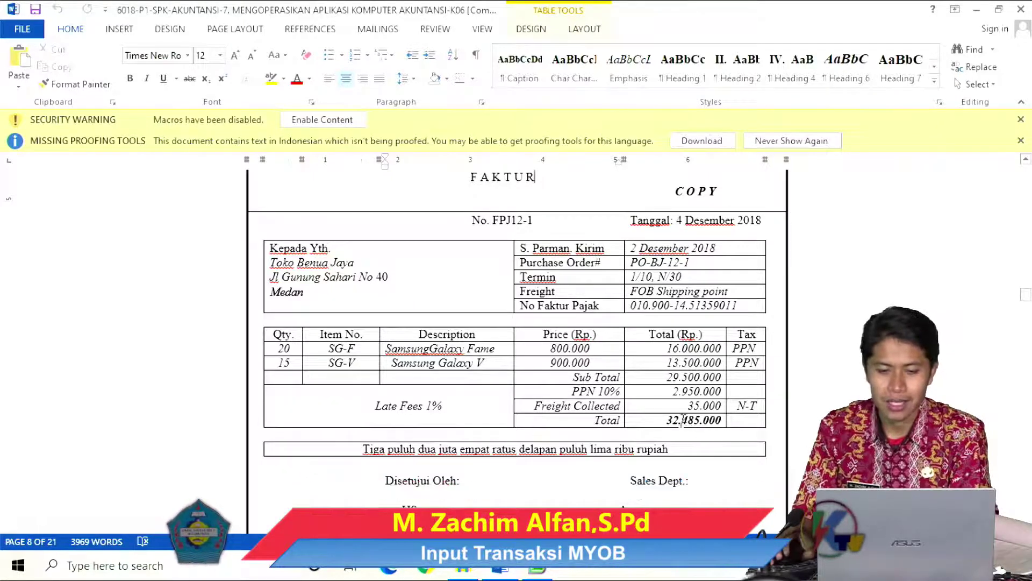
pyautogui.scroll(1, 670, 411)
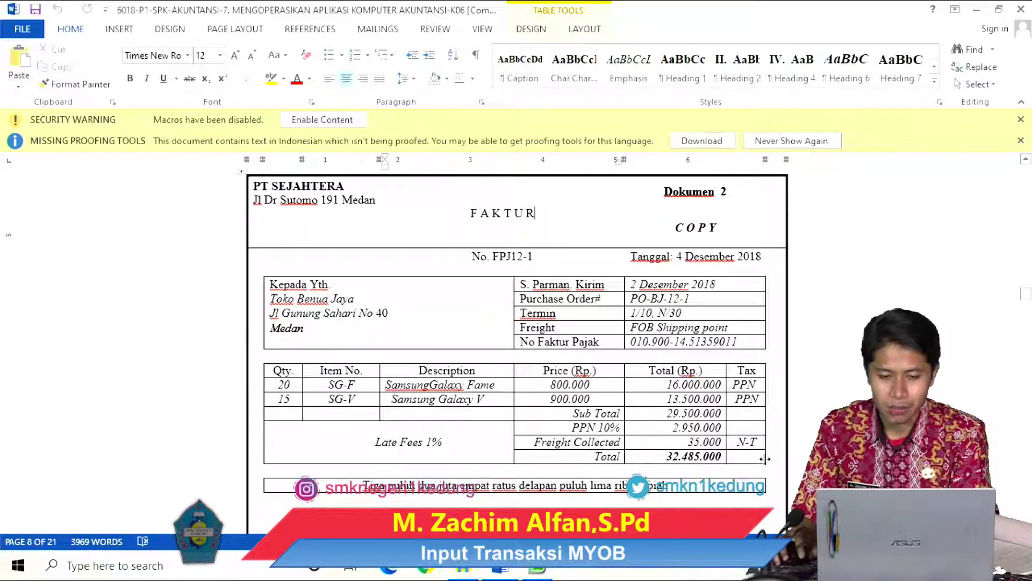
# - Switch to MYOB Accounting, start a new sales invoice with Enter Sales, and turn off Tax Inclusive
pyautogui.click(537, 569)
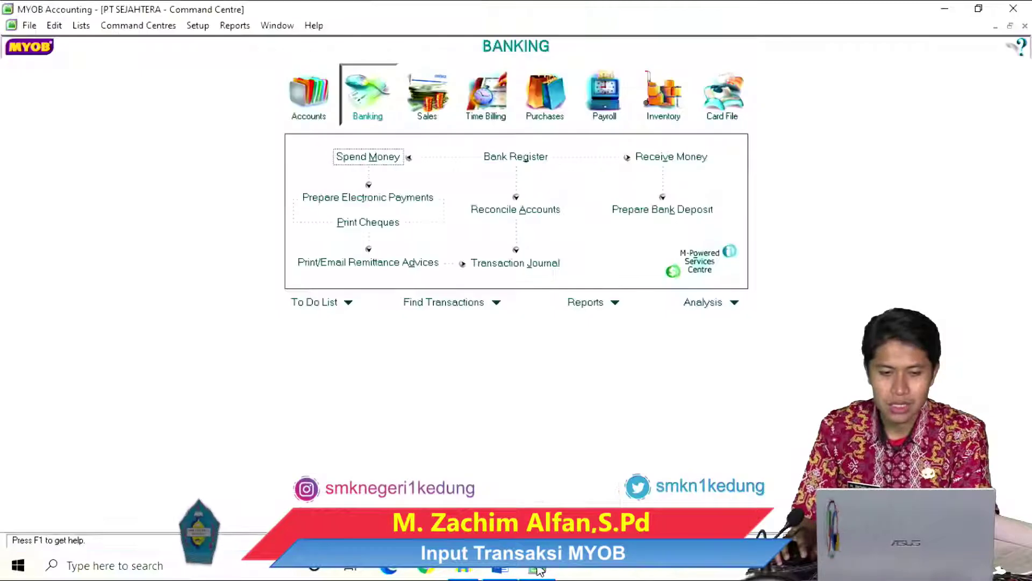
pyautogui.click(427, 96)
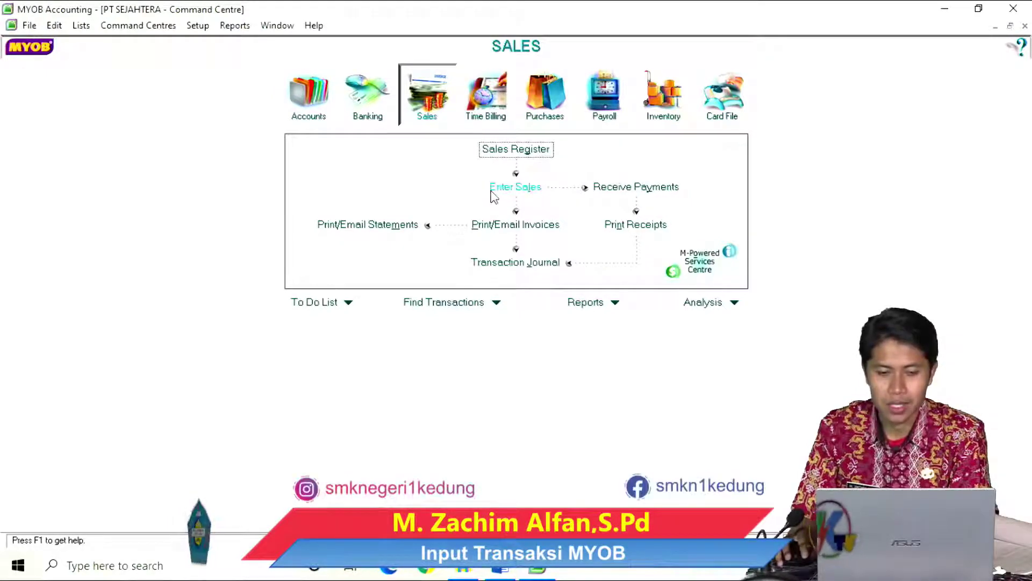
pyautogui.click(521, 192)
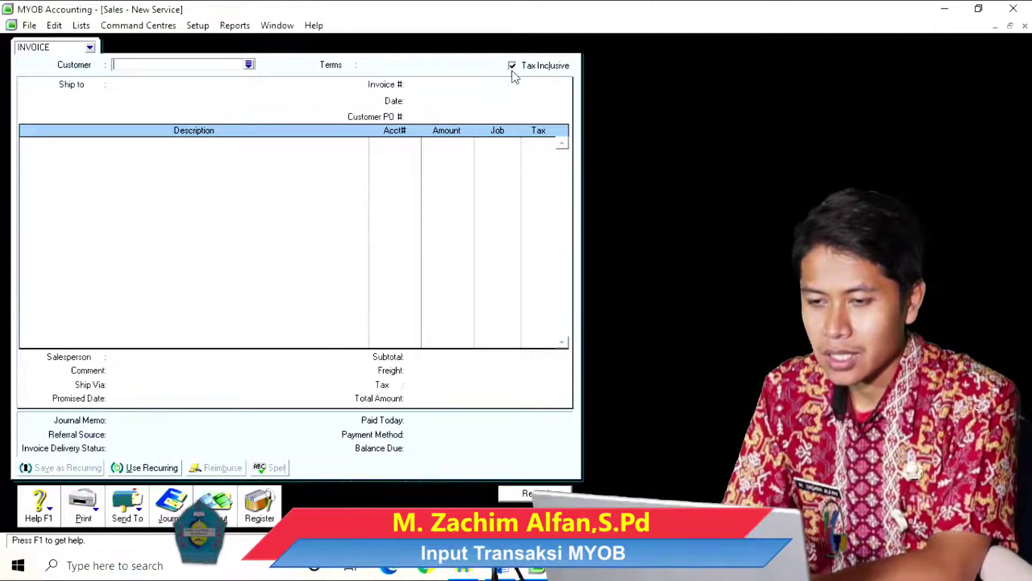
pyautogui.click(512, 67)
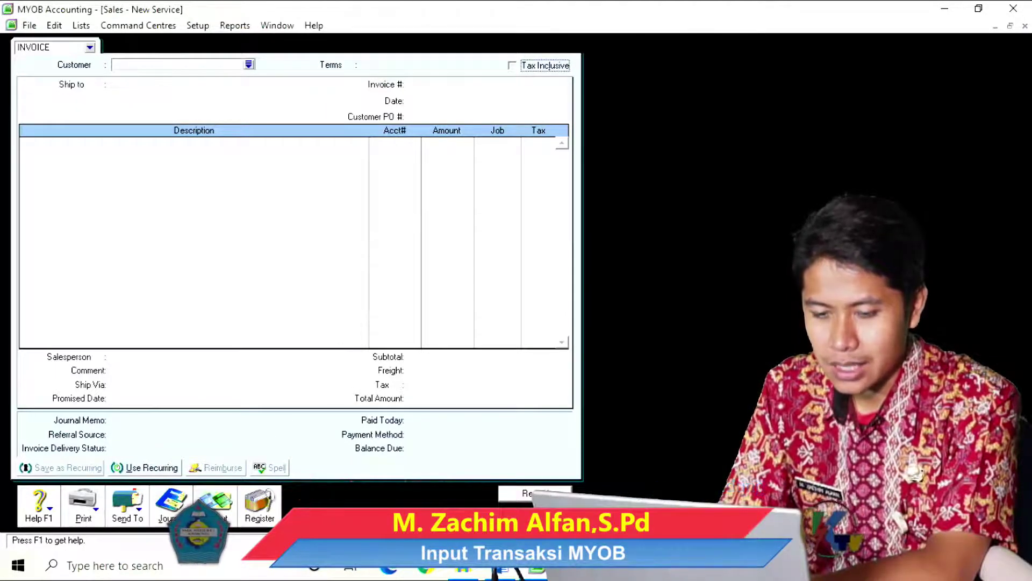
# - Switch the new sales invoice to the Item layout
pyautogui.click(220, 505)
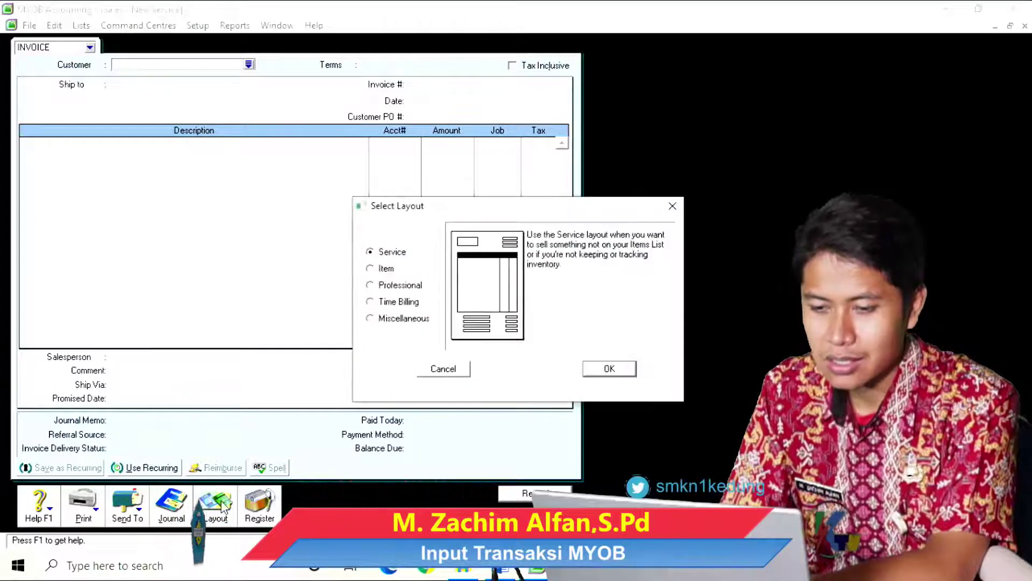
pyautogui.click(385, 269)
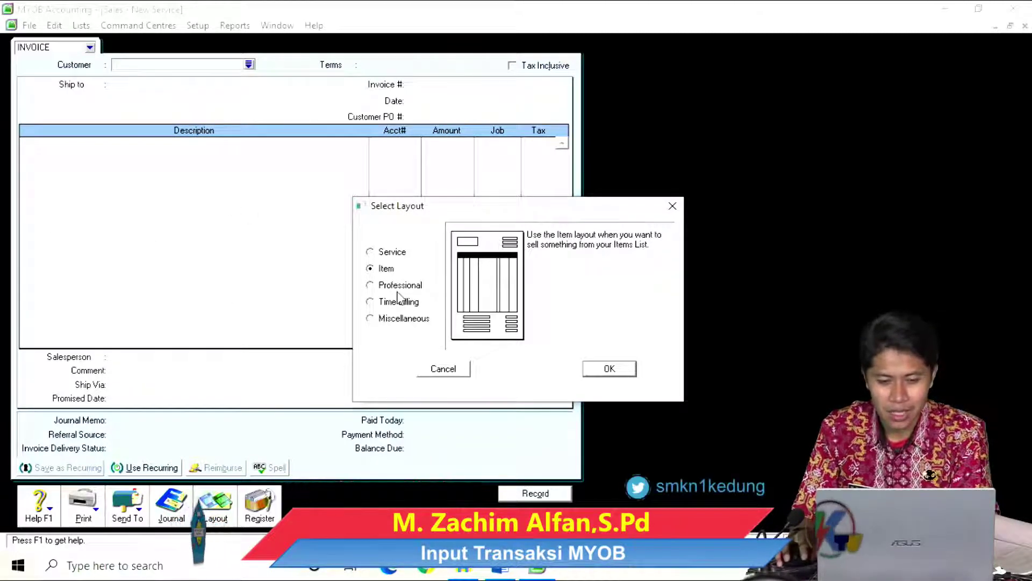
pyautogui.click(608, 369)
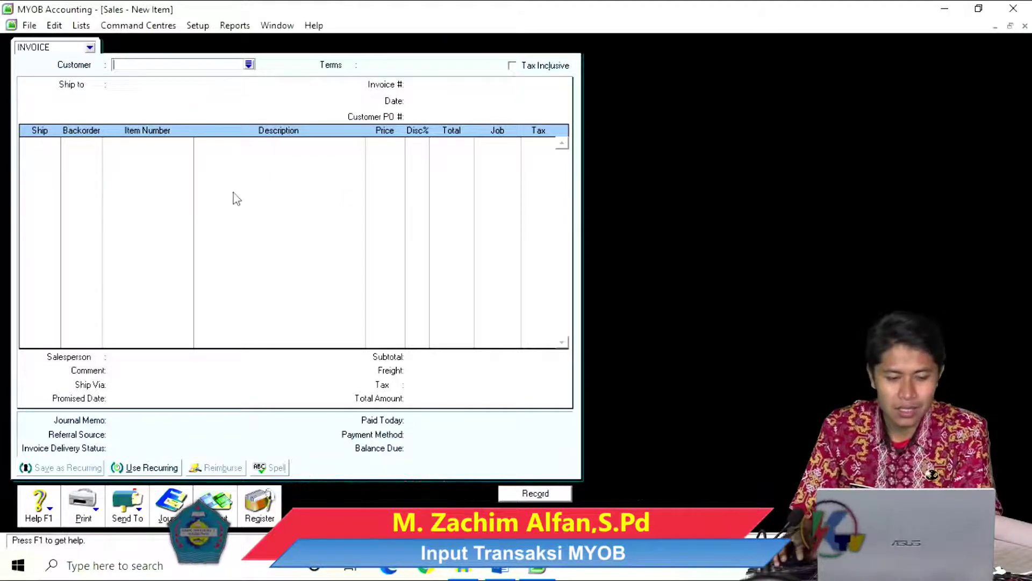
# - Check the customer in the Word invoice and select TOKO BENUA JAYA as the customer in MYOB
pyautogui.click(500, 570)
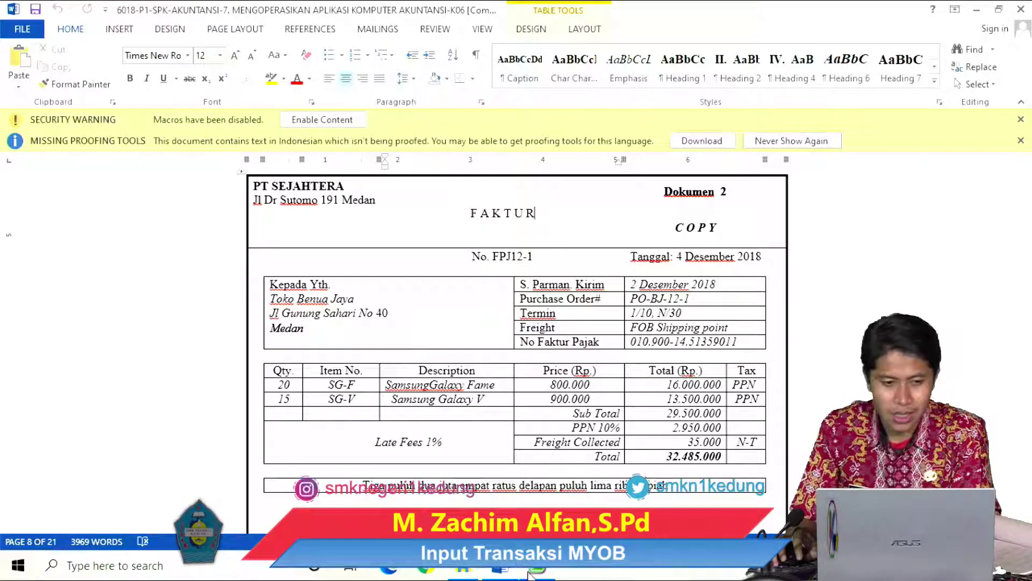
pyautogui.hotkey('alt', 'Tab')
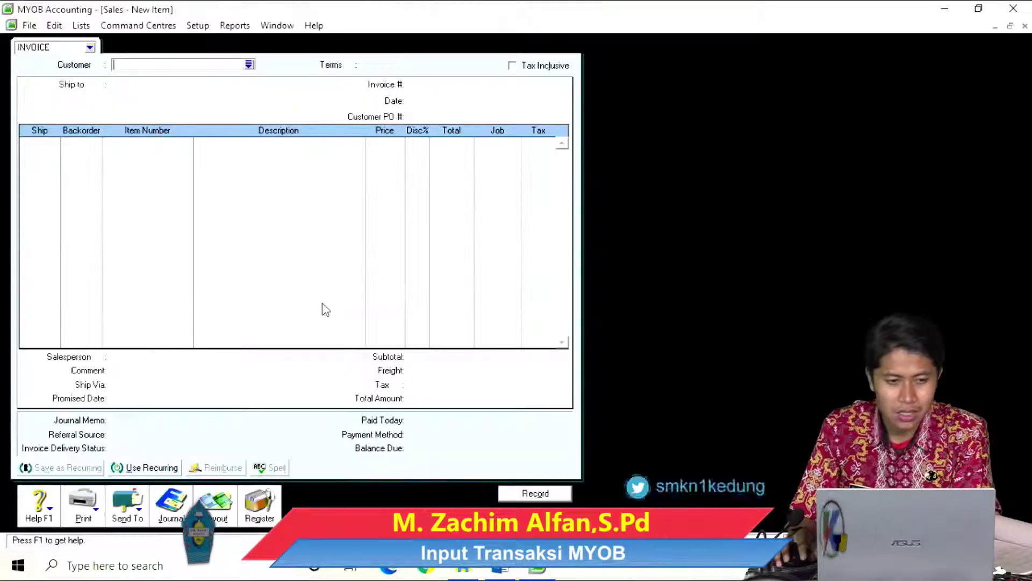
pyautogui.click(248, 64)
pyautogui.doubleClick(400, 221)
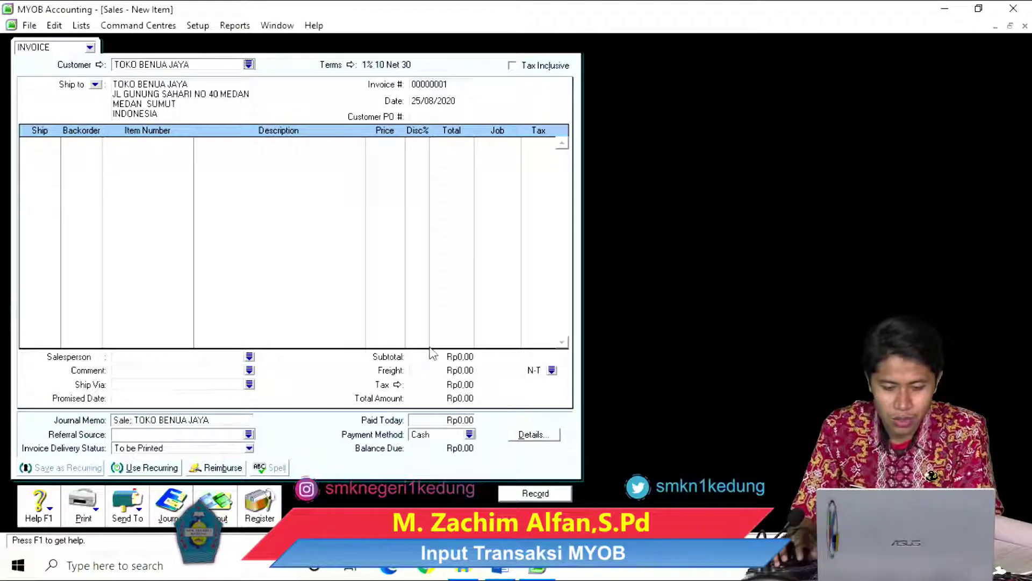
# - Check the Word invoice's header and enter invoice number FPJ12-1 and date 04/12/2018 in MYOB
pyautogui.hotkey('alt', 'Tab')
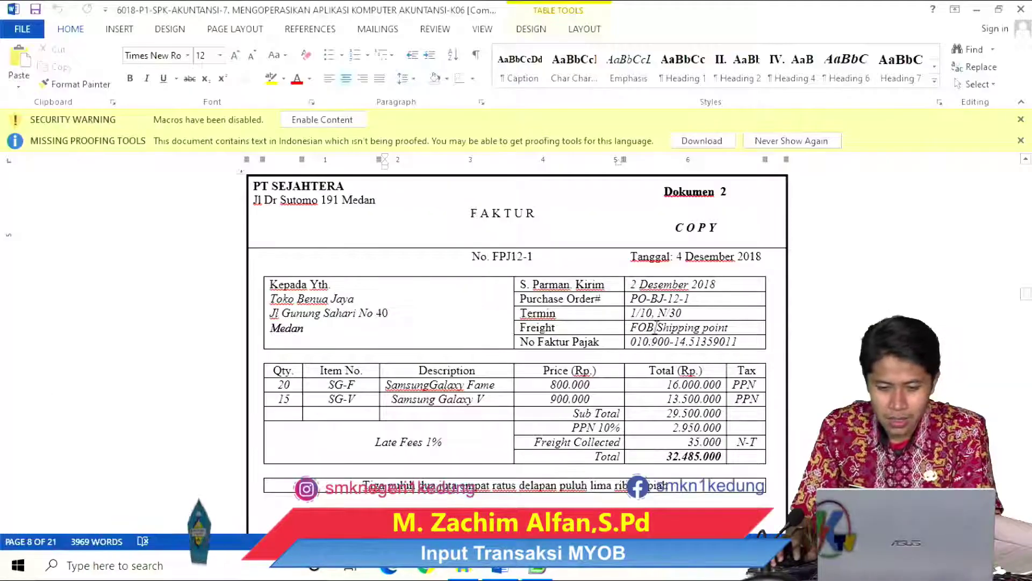
pyautogui.click(531, 571)
pyautogui.click(466, 83)
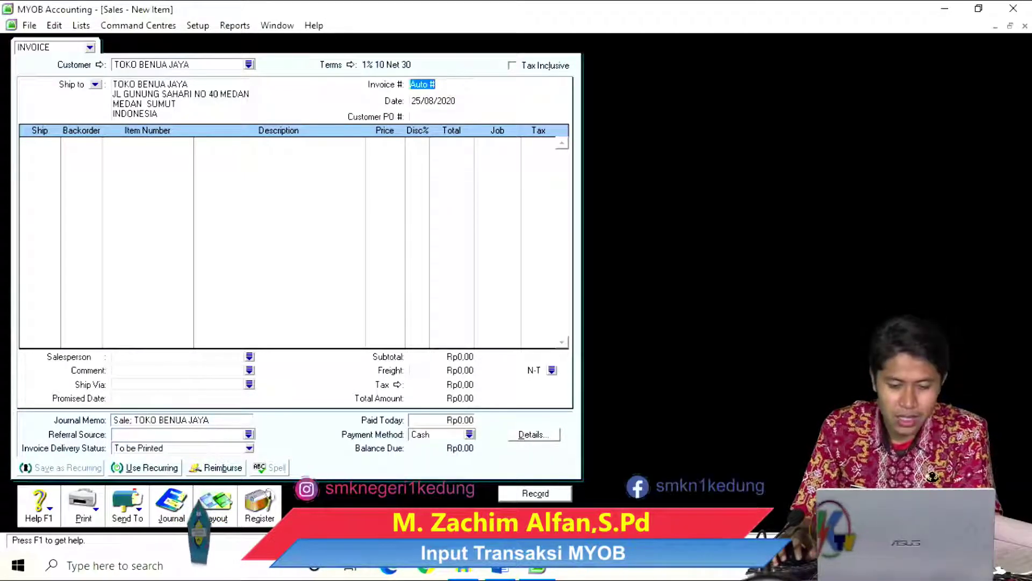
pyautogui.click(512, 569)
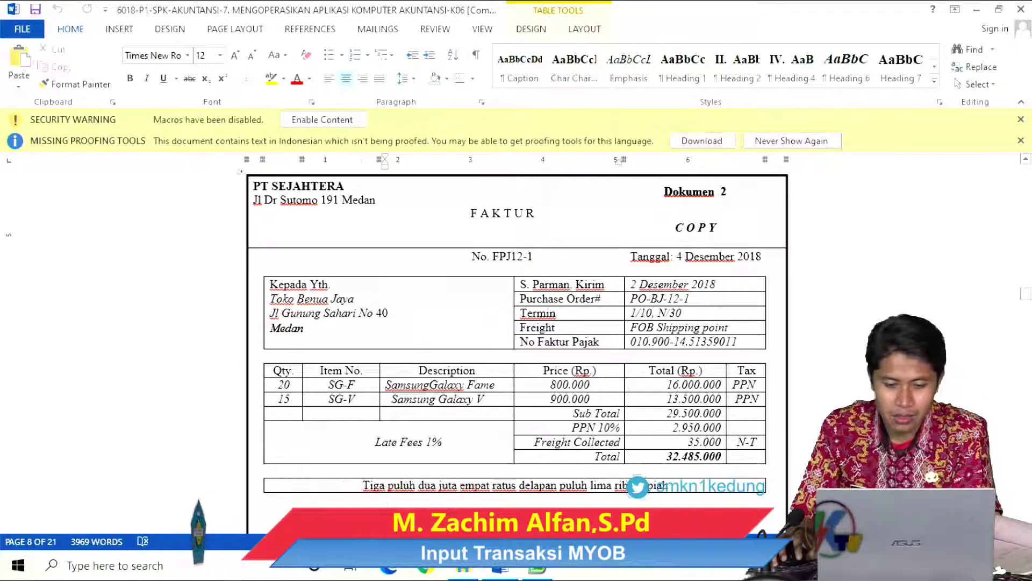
pyautogui.click(532, 569)
pyautogui.write('FPJ12-1')
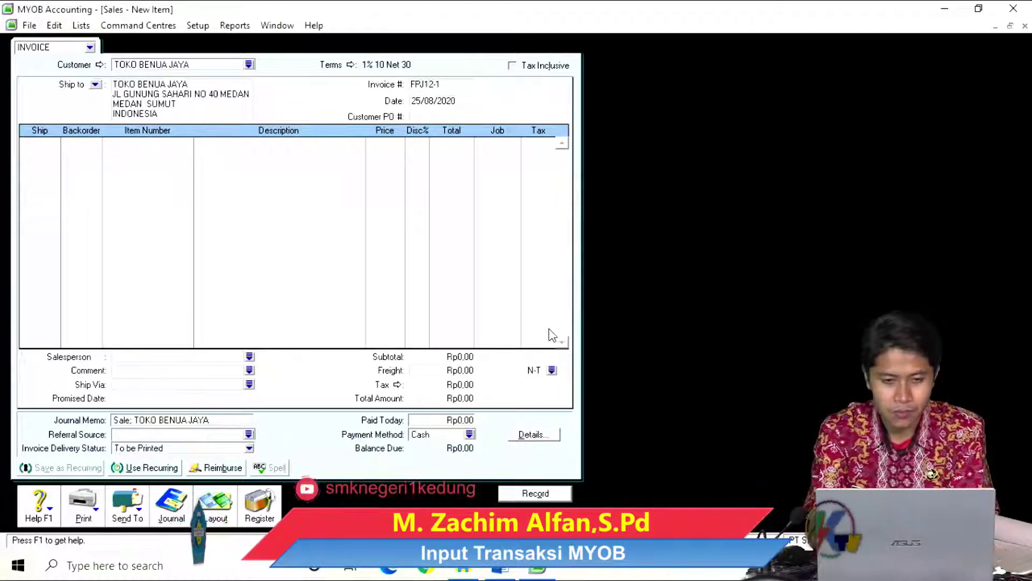
pyautogui.press('Tab')
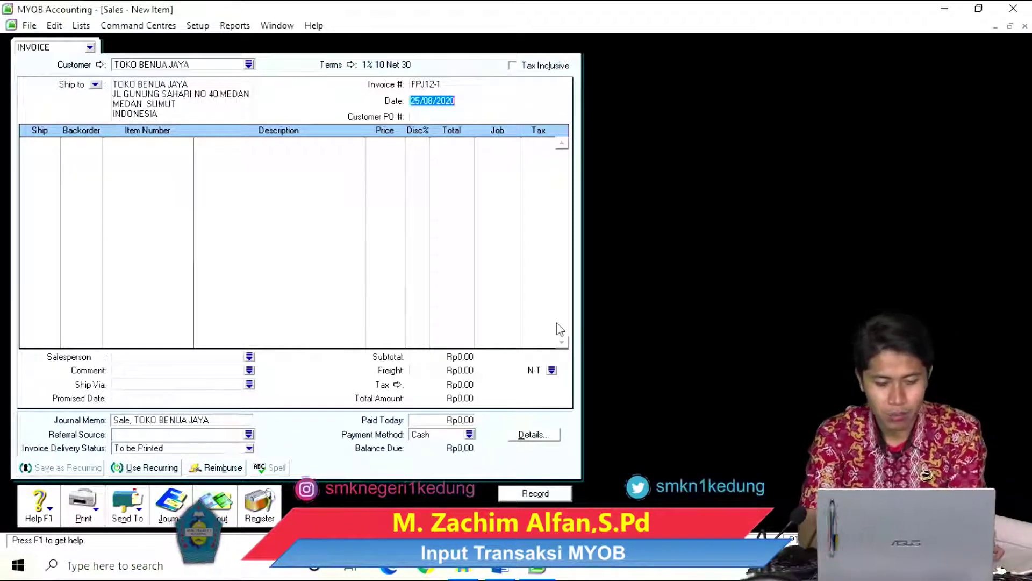
pyautogui.write('4.12.18')
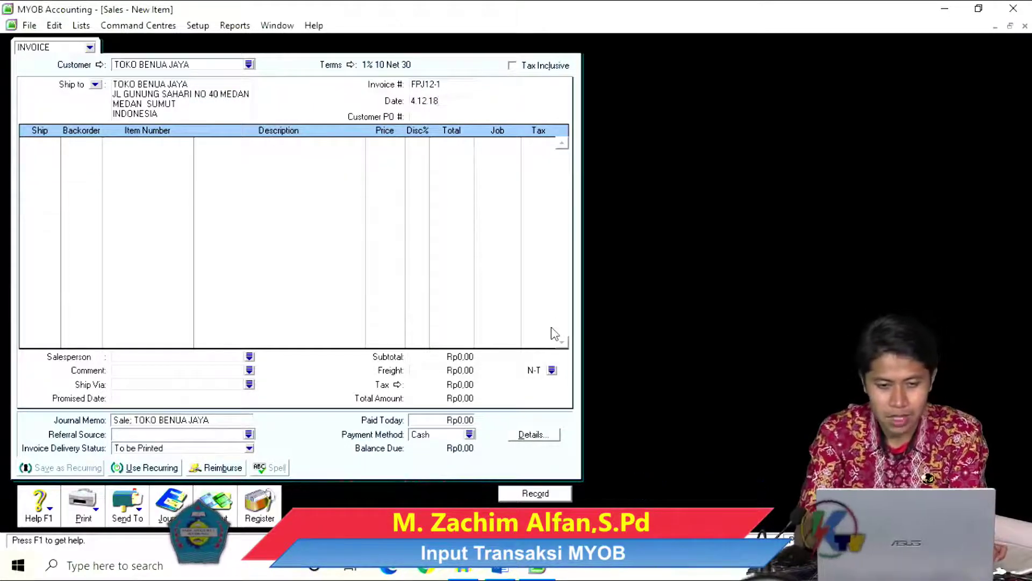
pyautogui.press('Tab')
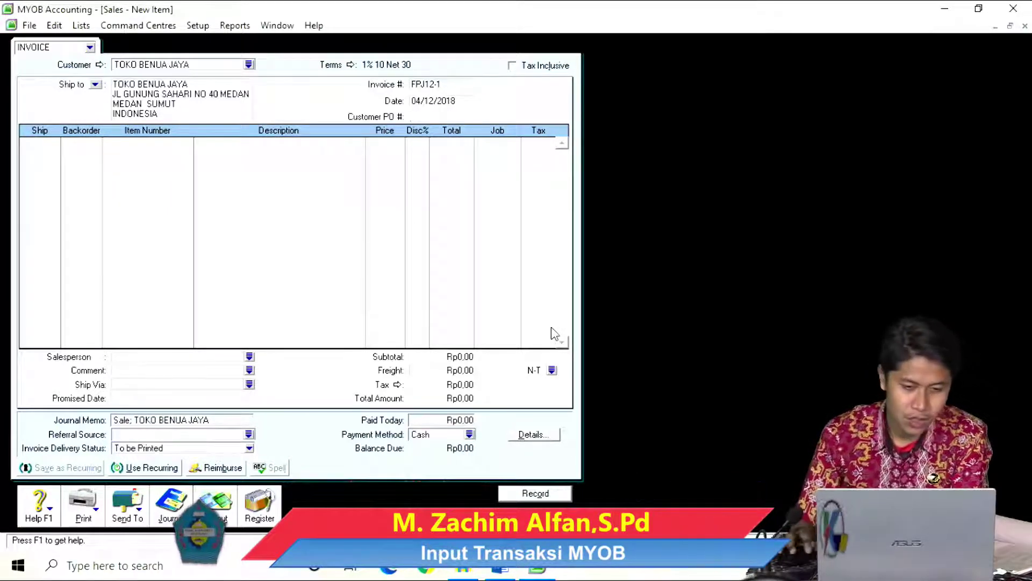
# - Look up the Purchase Order# in the Word invoice and enter it as the Customer PO # in MYOB
pyautogui.click(501, 567)
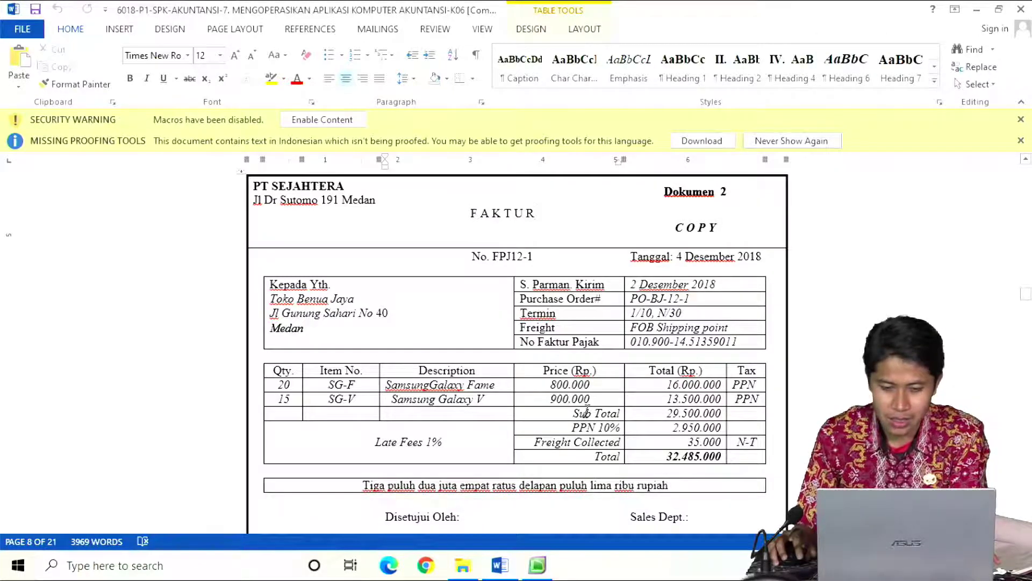
pyautogui.click(541, 565)
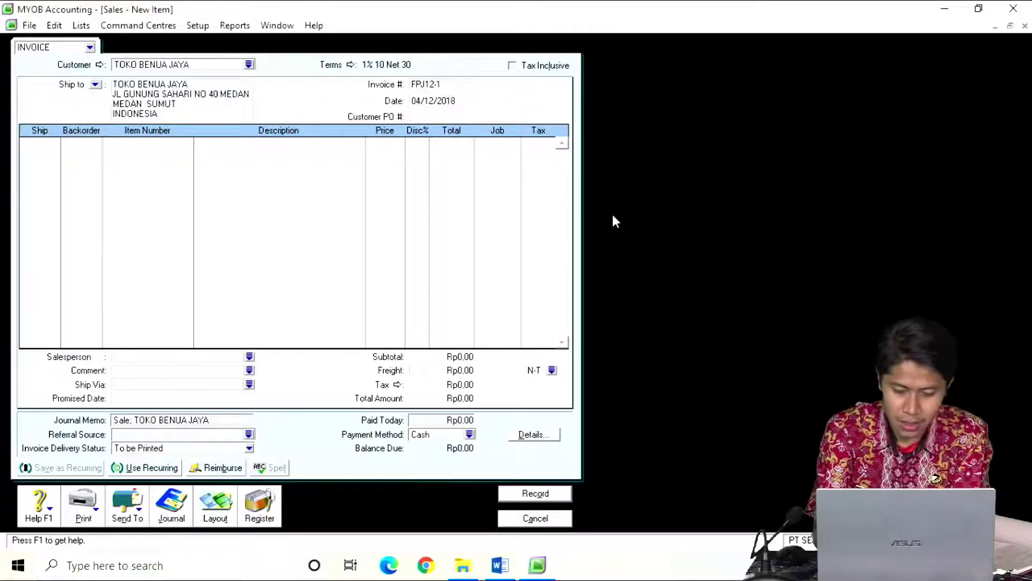
pyautogui.write('PO-B')
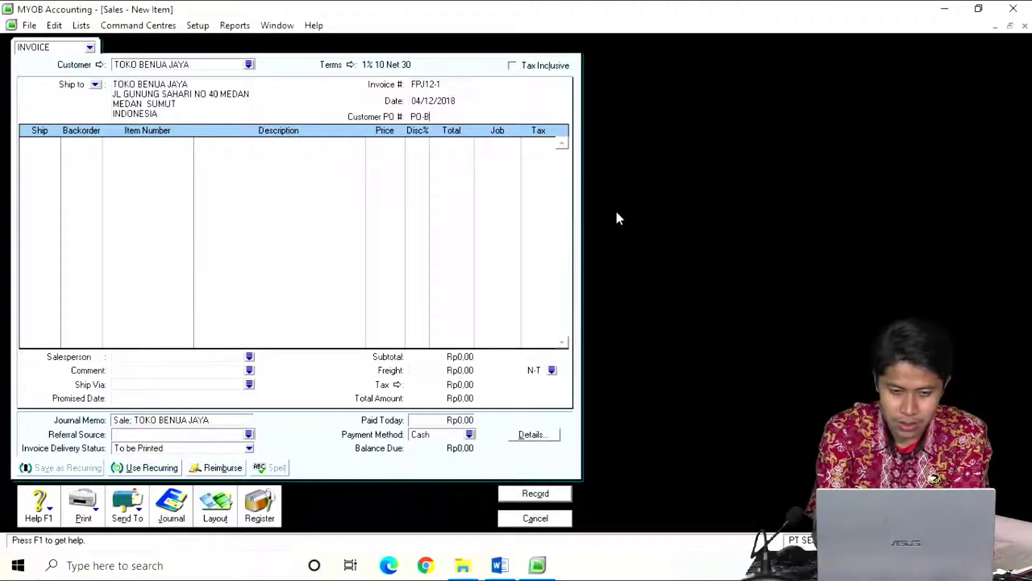
pyautogui.write('J')
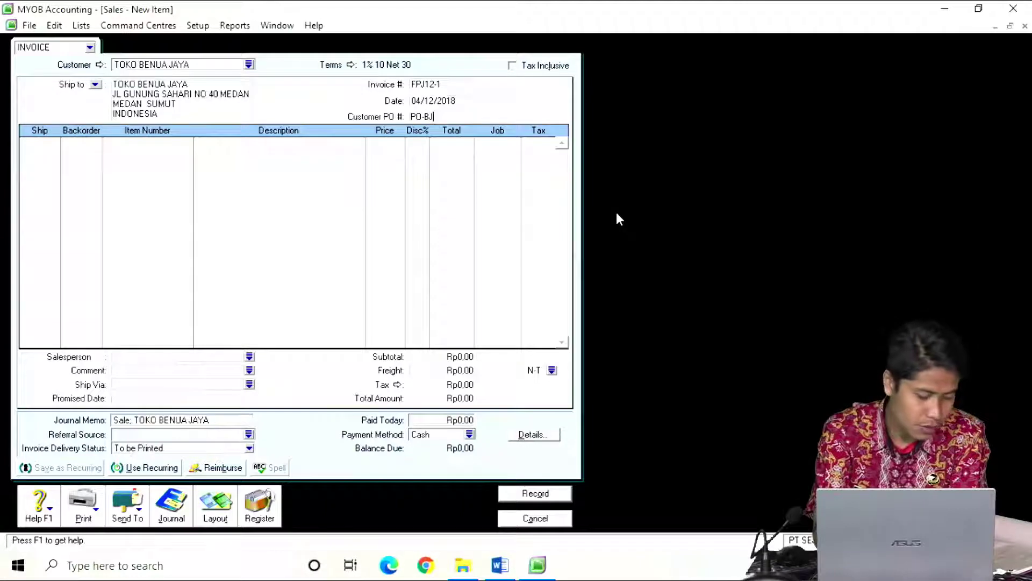
pyautogui.write('-12')
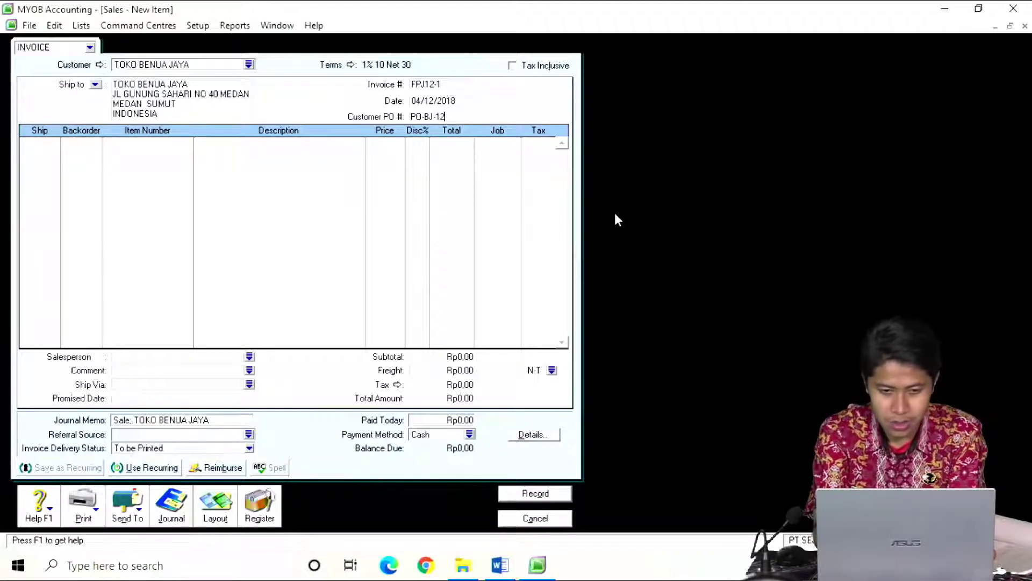
pyautogui.write('-1')
pyautogui.press('Tab')
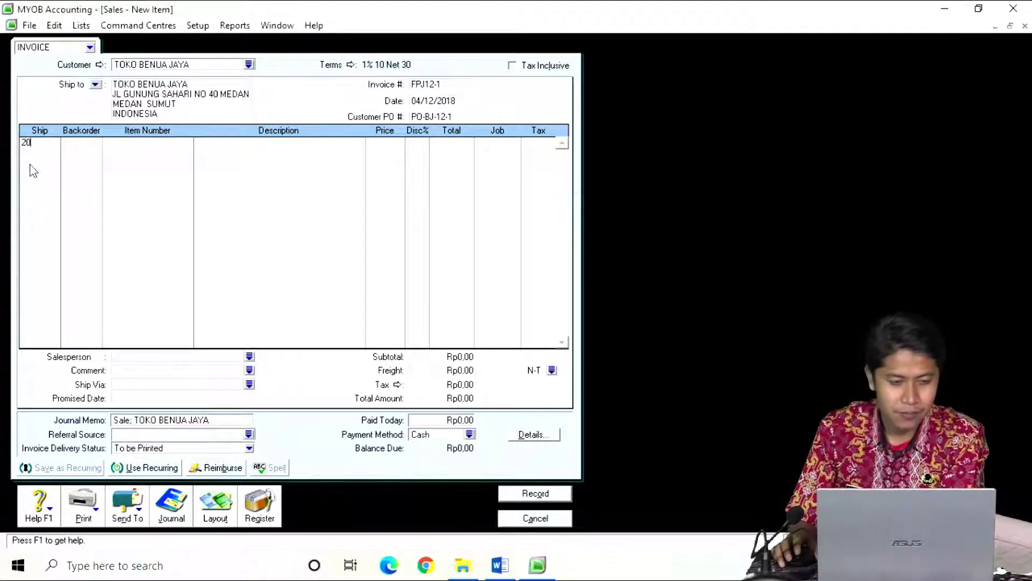
# - Fill the first invoice line with 20 units of item SG-F, SAMSUNG GALAXY FAME, at a price of 800000
pyautogui.press('Tab')
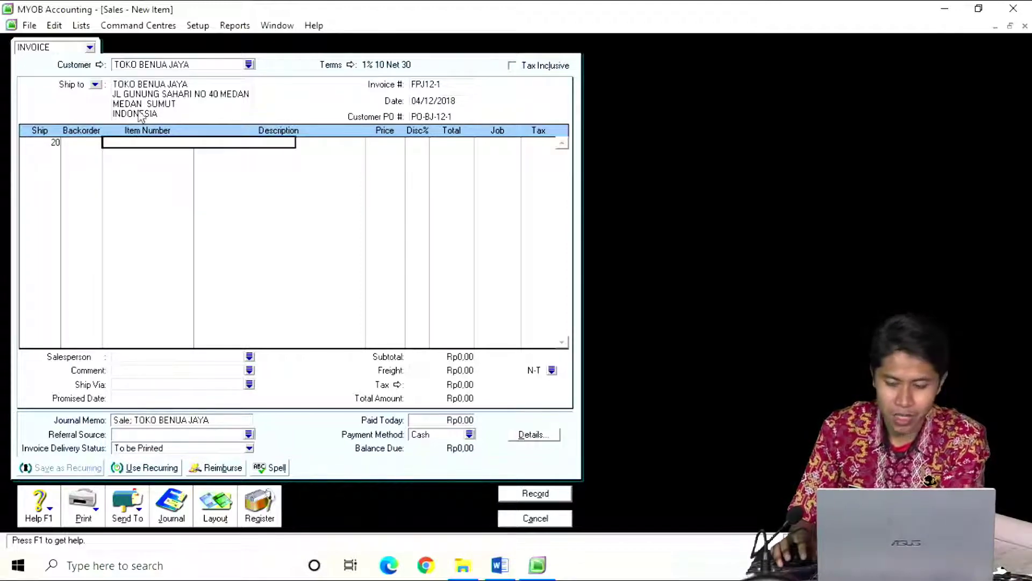
pyautogui.press('Tab')
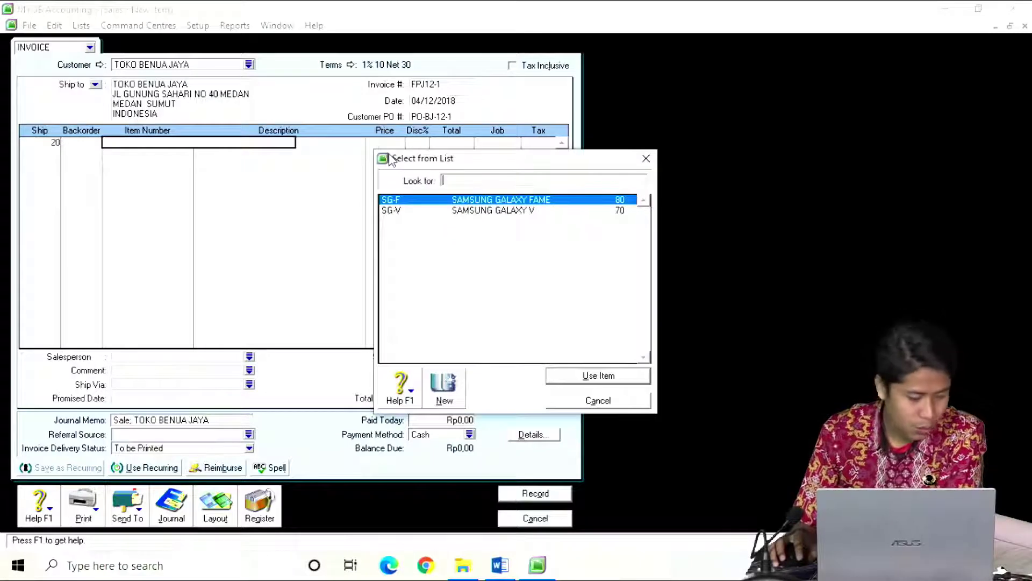
pyautogui.doubleClick(474, 203)
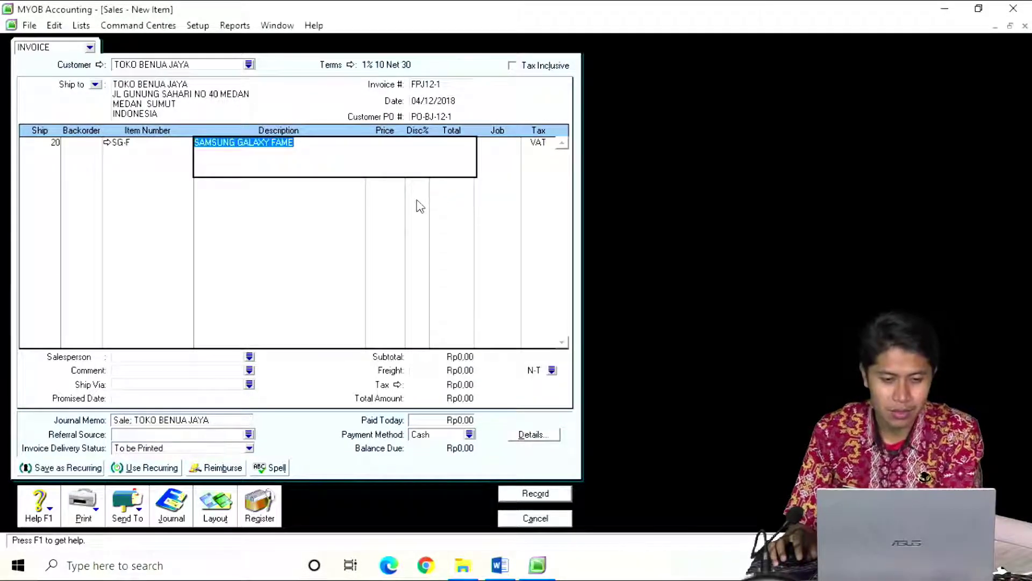
pyautogui.press('Tab')
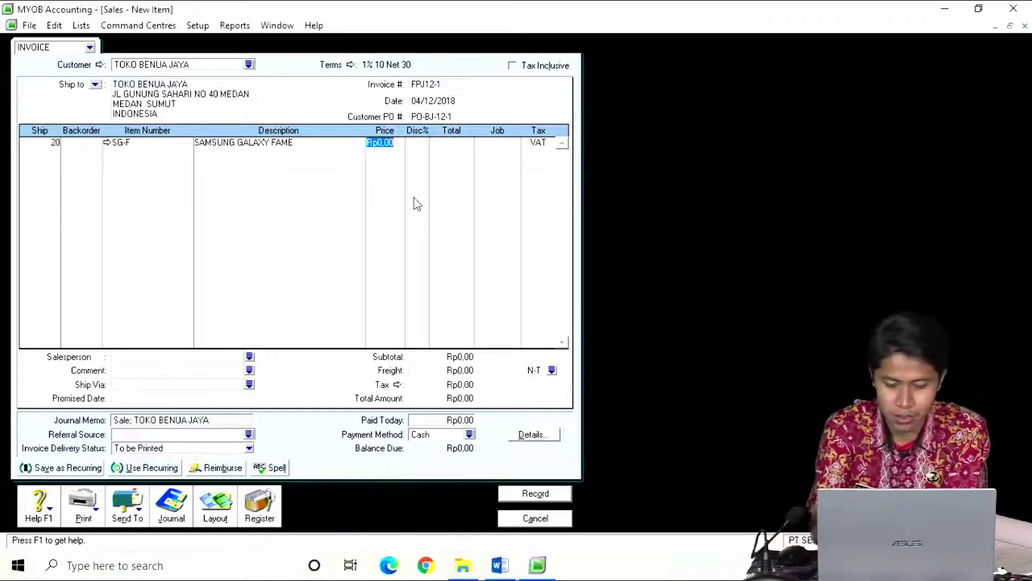
pyautogui.write('800000')
pyautogui.press('Tab')
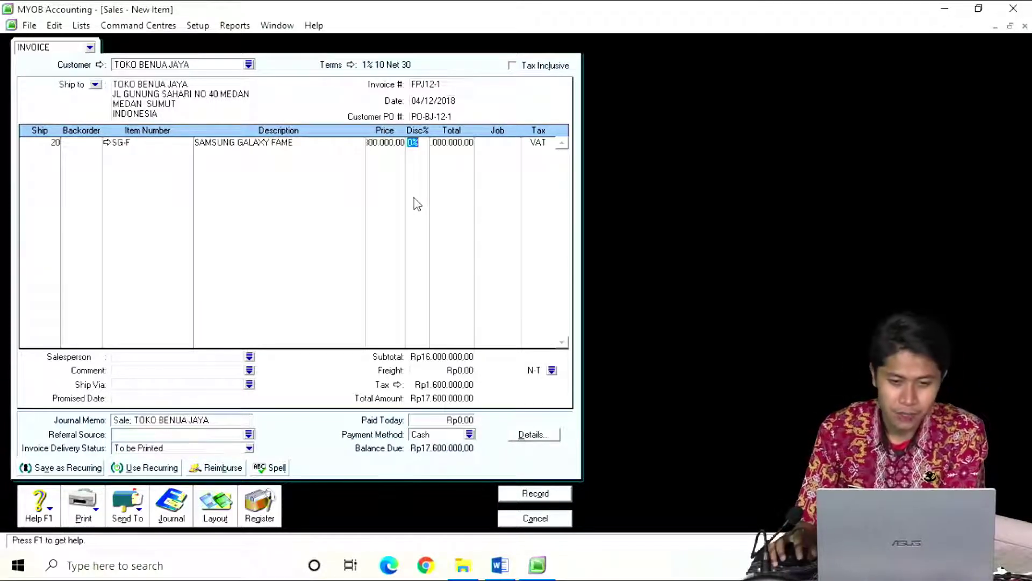
# - Review the SG-F line's total and tax code in MYOB and compare them with Dokumen 2 in Word
pyautogui.click(461, 144)
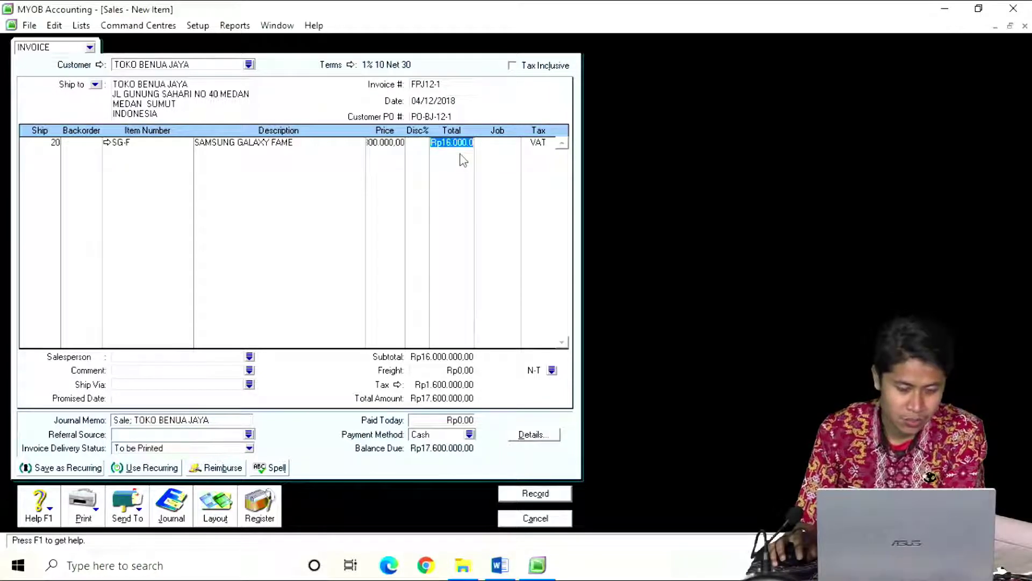
pyautogui.press('Tab')
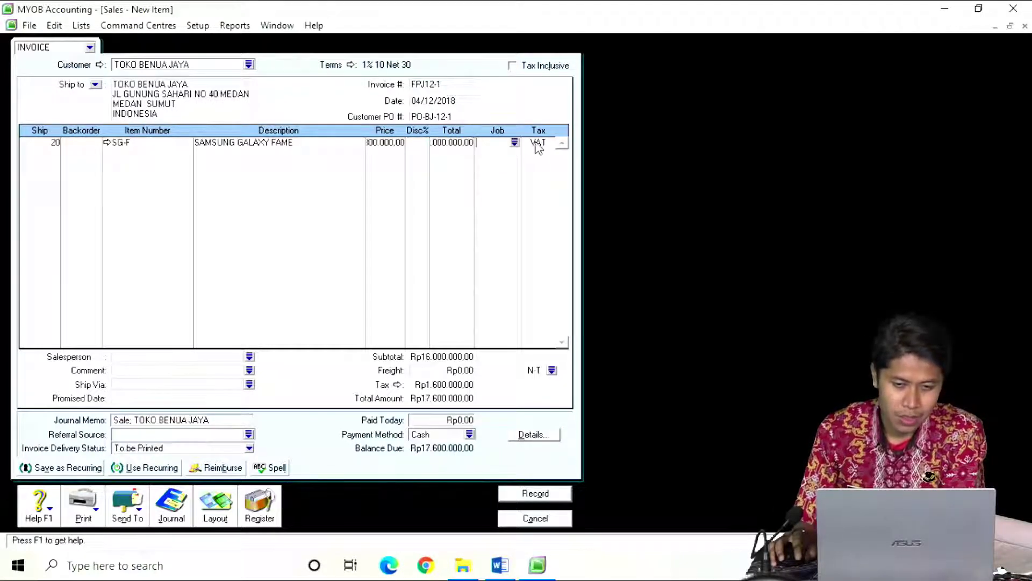
pyautogui.press('Tab')
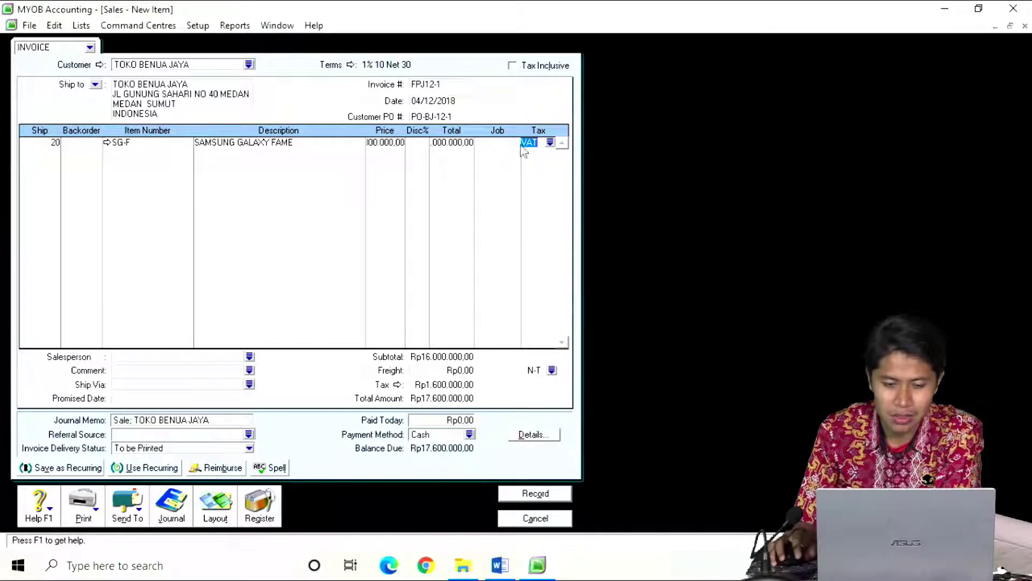
pyautogui.click(500, 565)
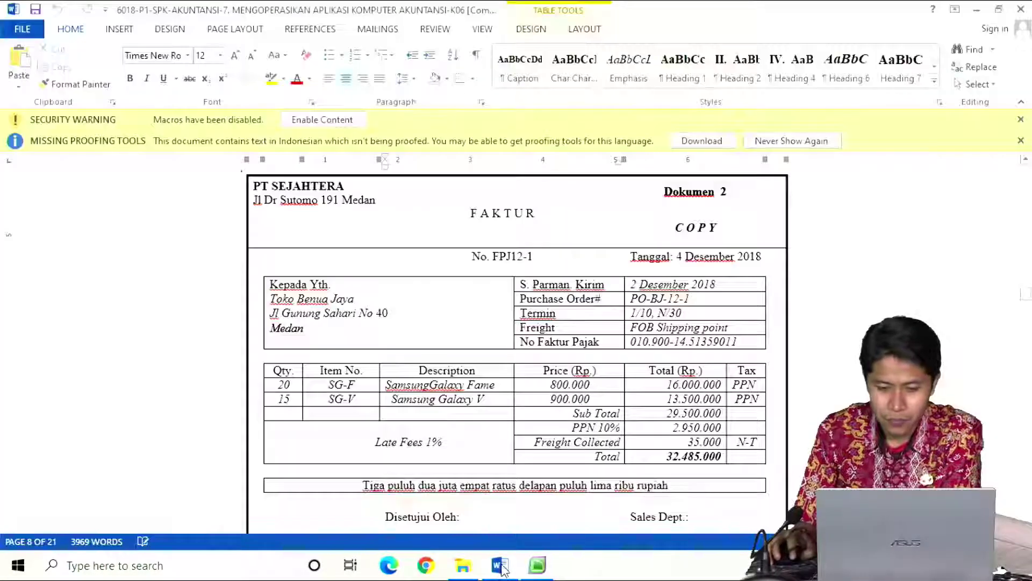
pyautogui.click(755, 387)
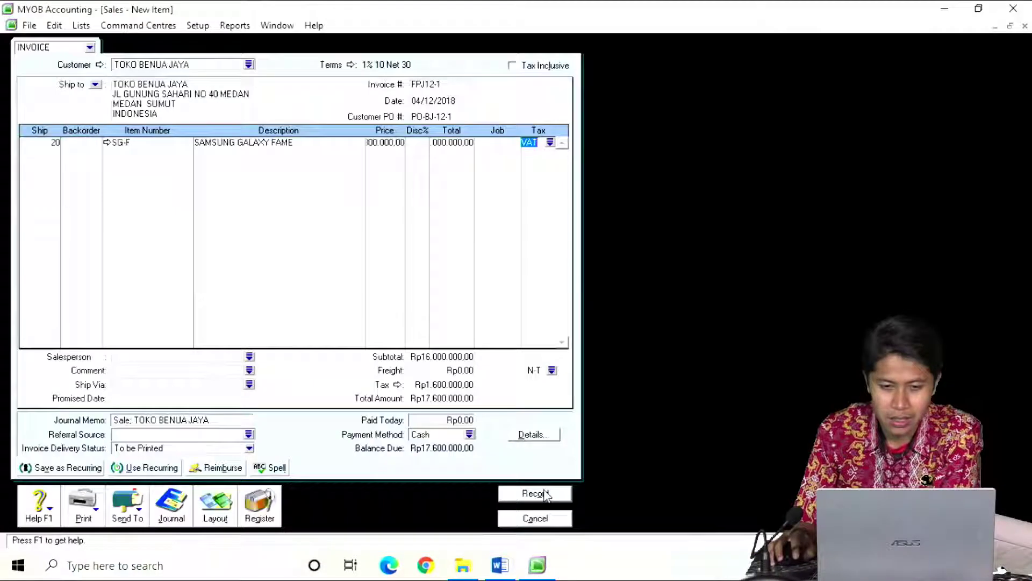
pyautogui.click(537, 565)
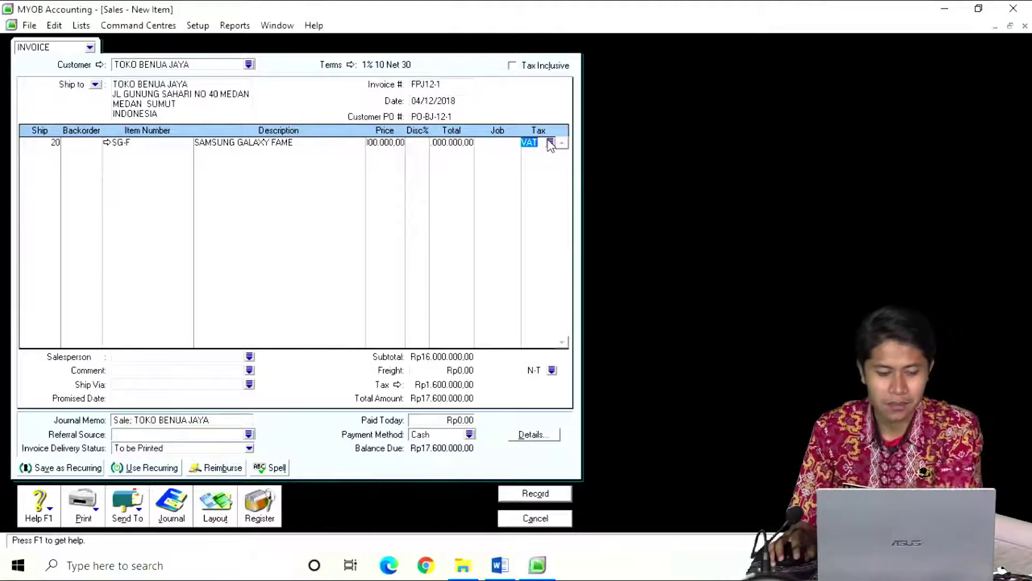
# - Add a second invoice line with 15 units of item SG-V, SAMSUNG GALAXY V, at a price of 900000
pyautogui.press('Tab')
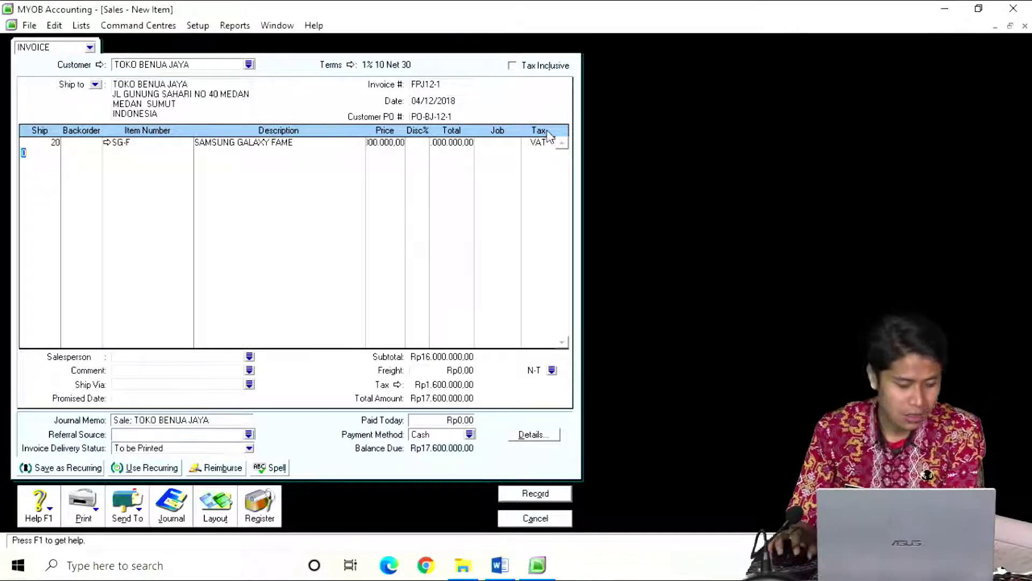
pyautogui.write('1')
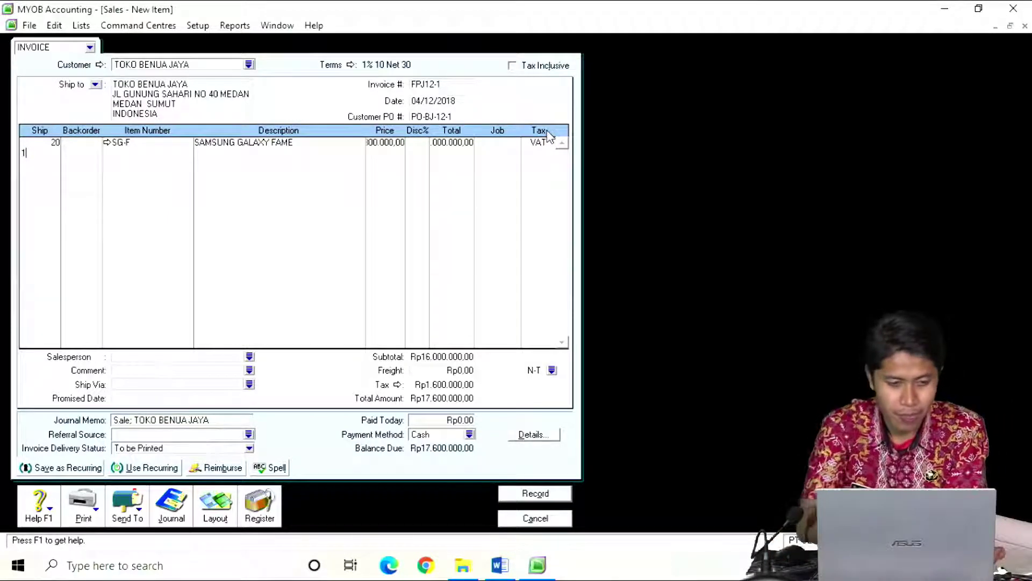
pyautogui.write('5')
pyautogui.press('Tab')
pyautogui.press('Tab')
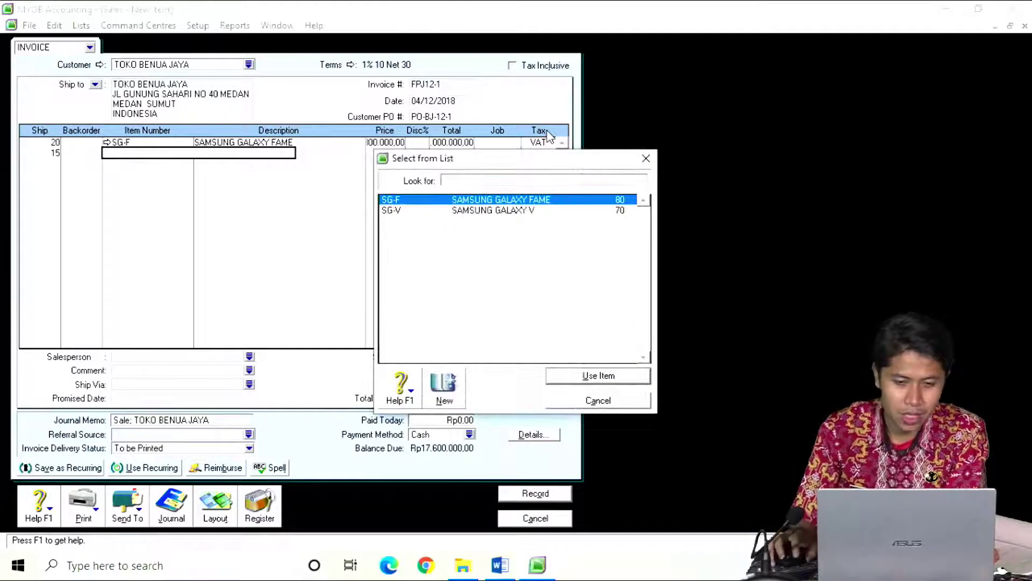
pyautogui.doubleClick(510, 211)
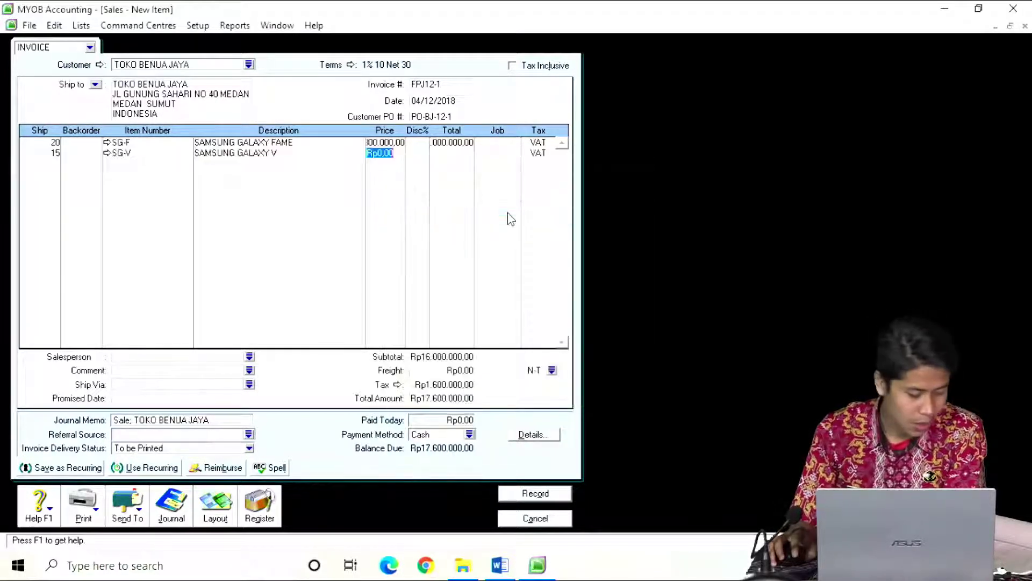
pyautogui.write('900000')
pyautogui.press('Tab')
pyautogui.press('Tab')
pyautogui.press('Tab')
pyautogui.press('Tab')
pyautogui.press('Tab')
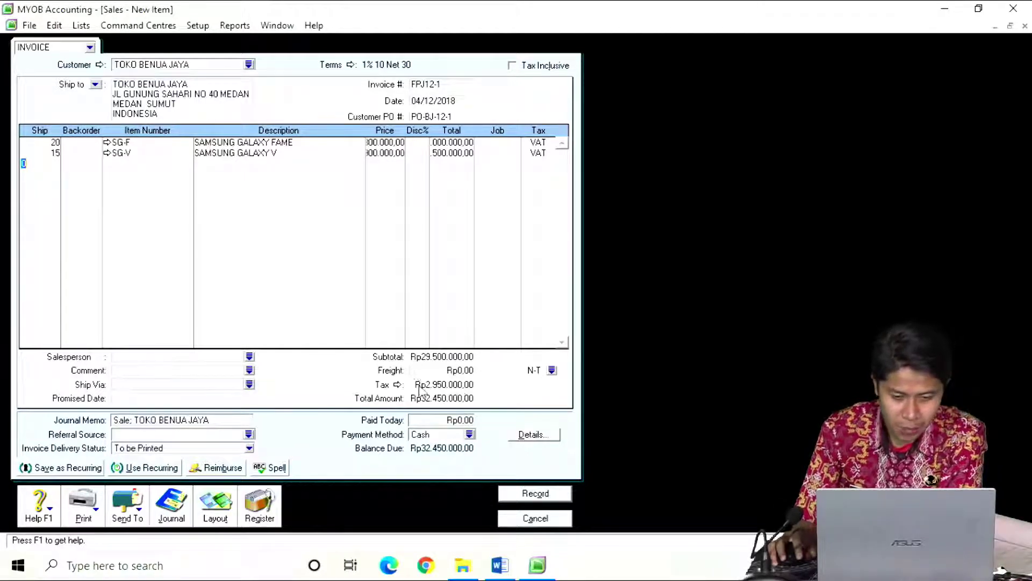
# - Set the invoice's freight to 35000 with tax code N-T left as is, and check it against Dokumen 2 in Word
pyautogui.click(457, 372)
pyautogui.write('3')
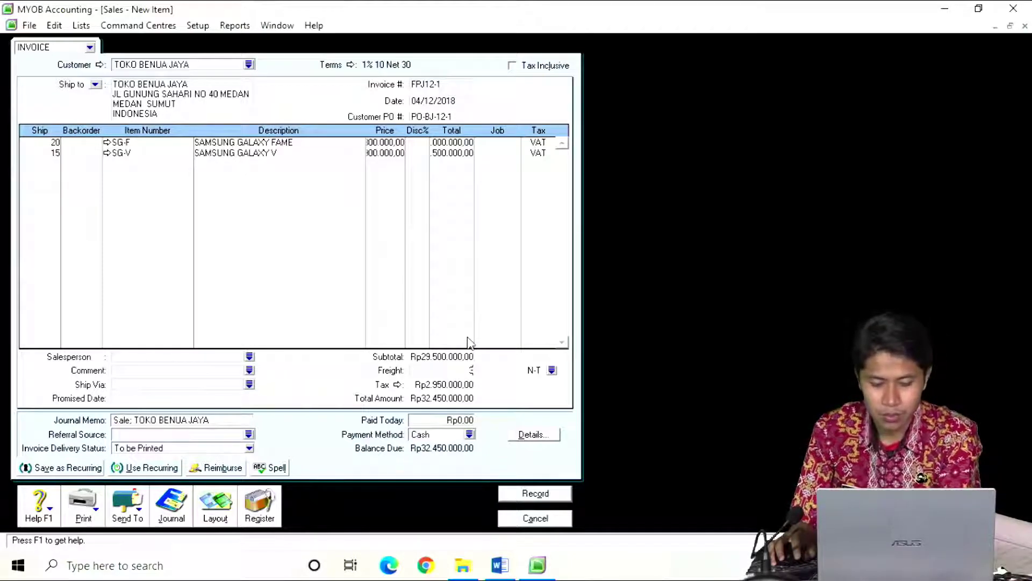
pyautogui.write('5.000')
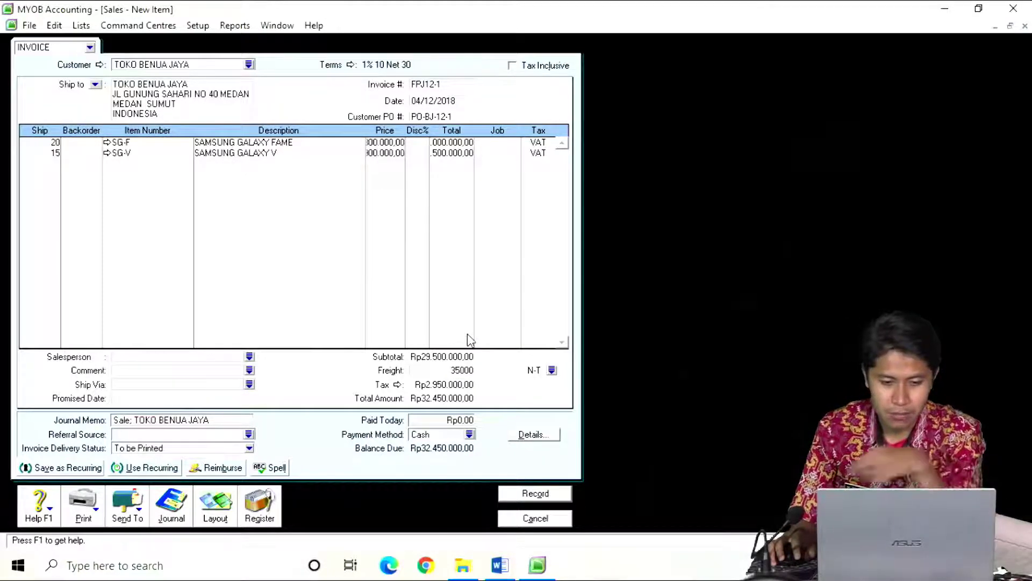
pyautogui.press('Tab')
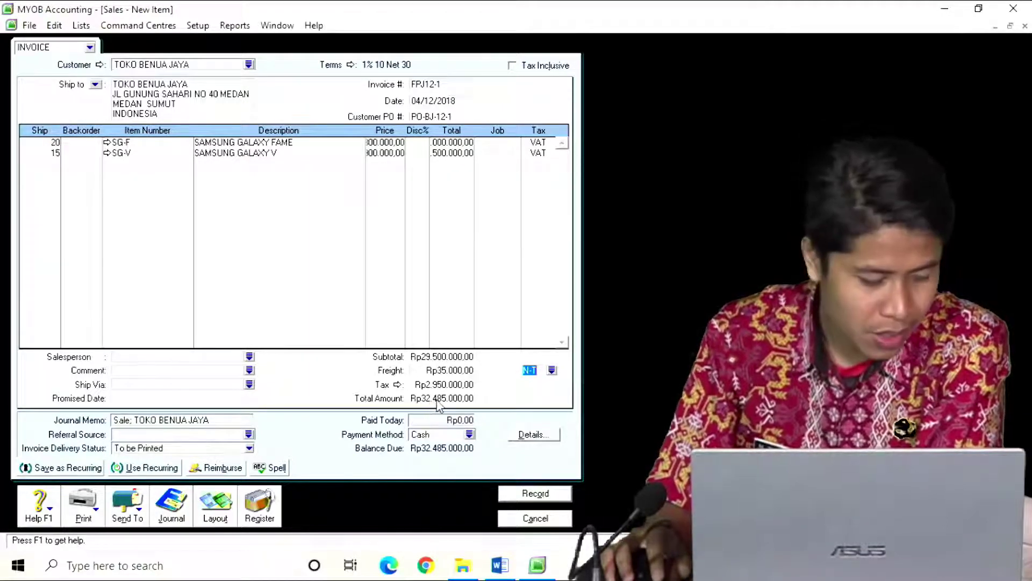
pyautogui.click(499, 565)
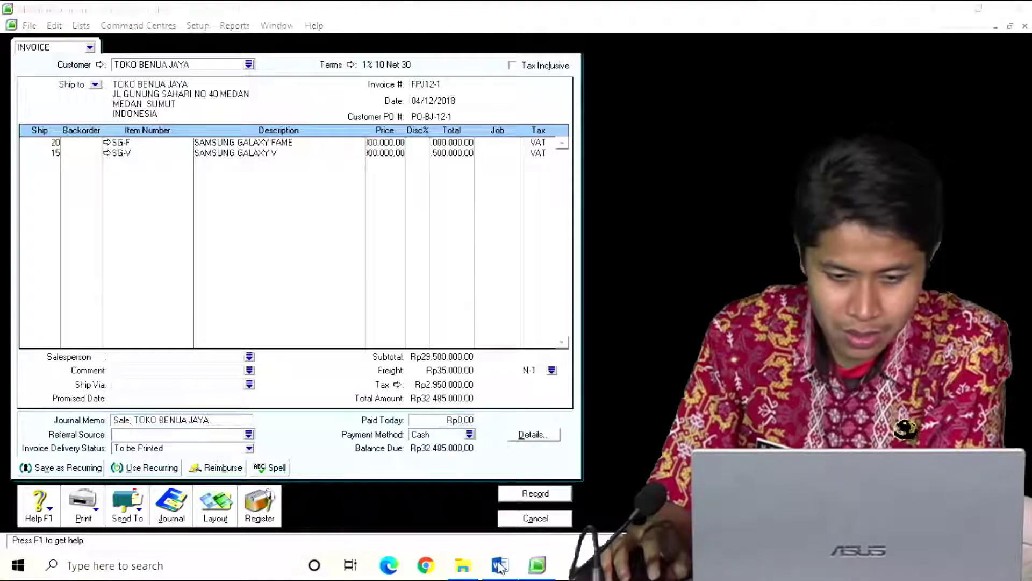
pyautogui.click(536, 566)
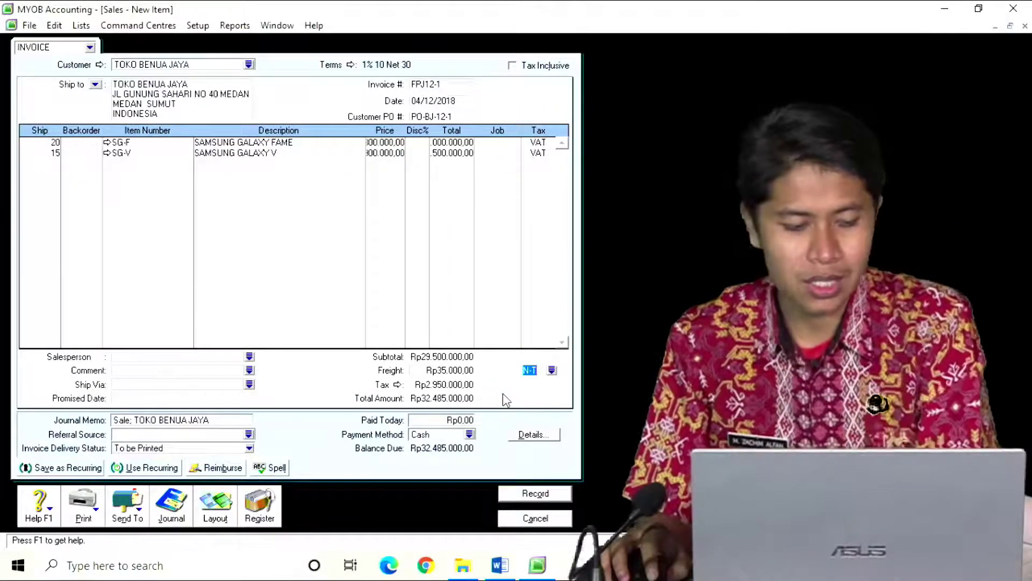
# - Review the sales invoice's journal entries in Recap Transaction and record the invoice
pyautogui.hotkey('ctrl', 'r')
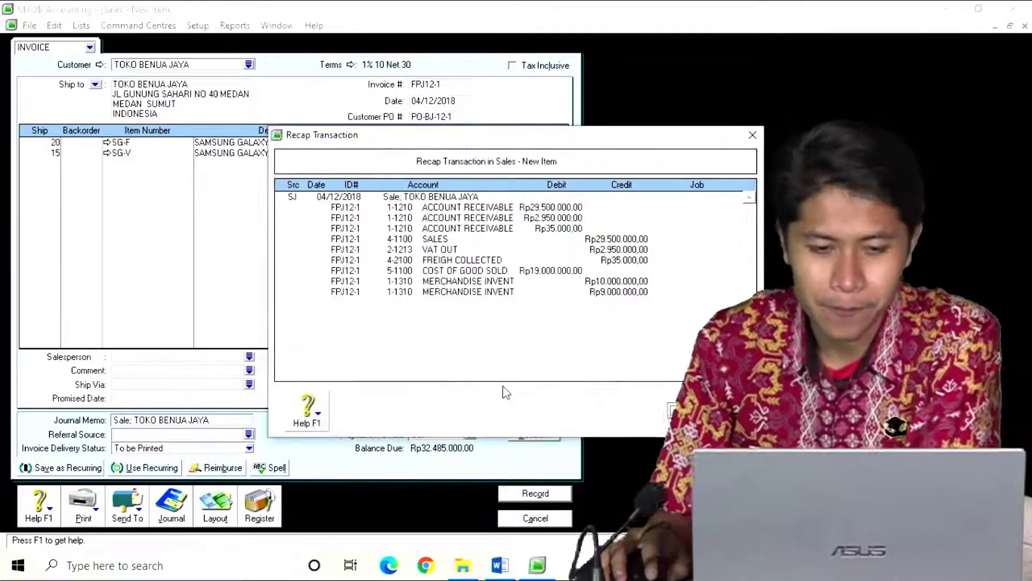
pyautogui.moveTo(456, 138); pyautogui.dragTo(675, 156)
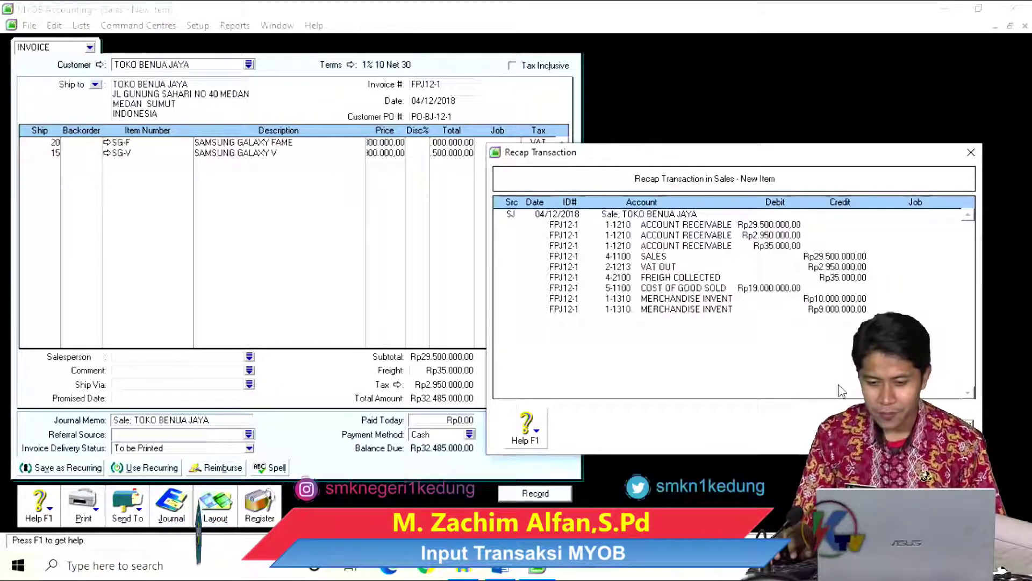
pyautogui.press('Escape')
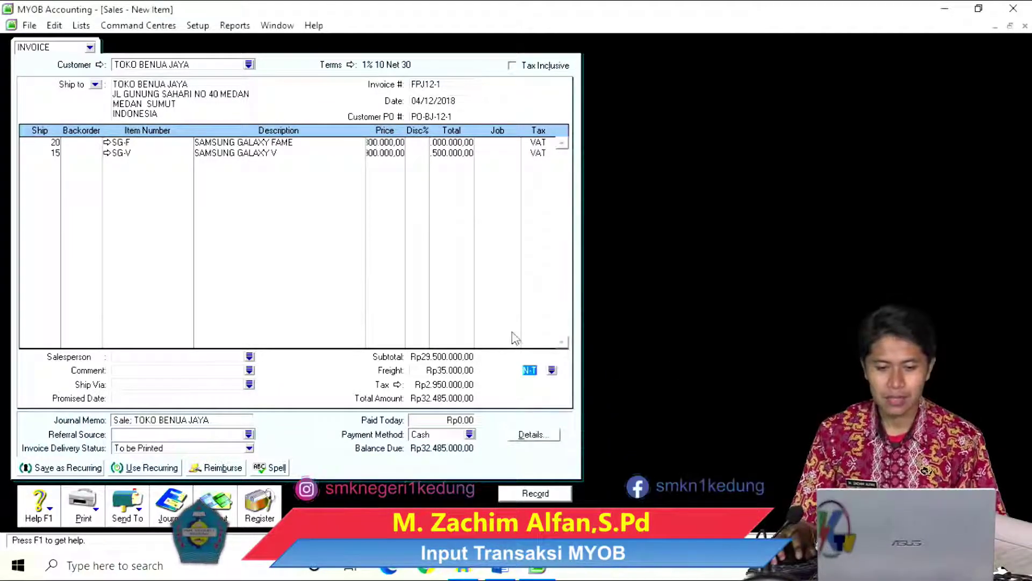
pyautogui.click(522, 493)
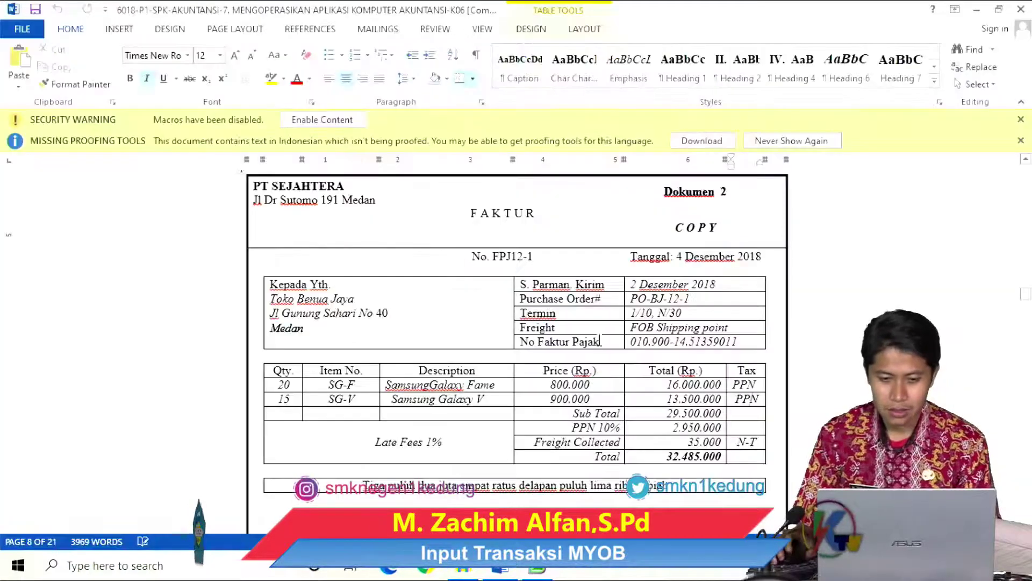
# - Read the petty cash voucher in Dokumen 3 in Word, and open a new Spend Money transaction in MYOB
pyautogui.scroll(-15, 600, 341)
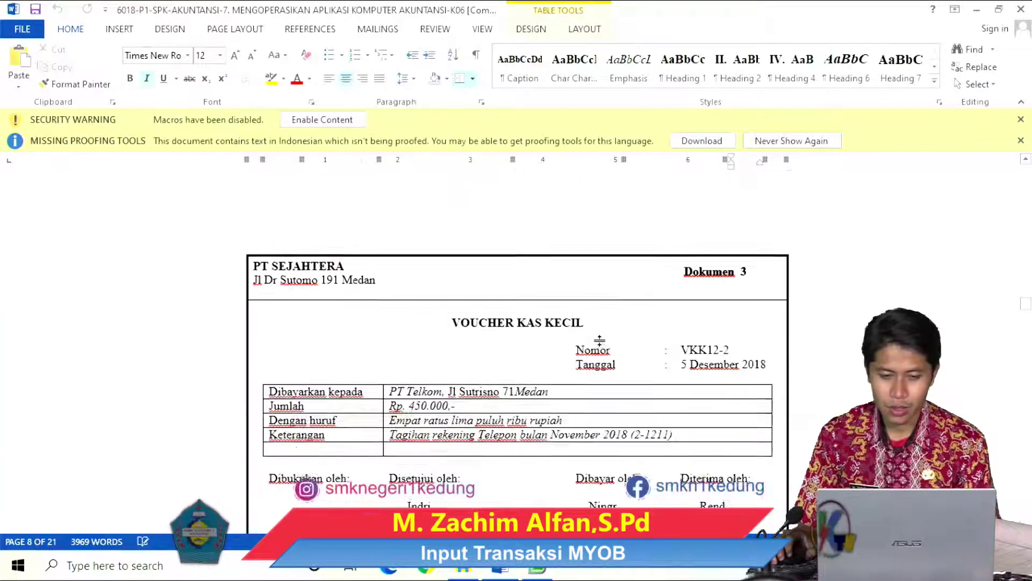
pyautogui.scroll(-1, 603, 343)
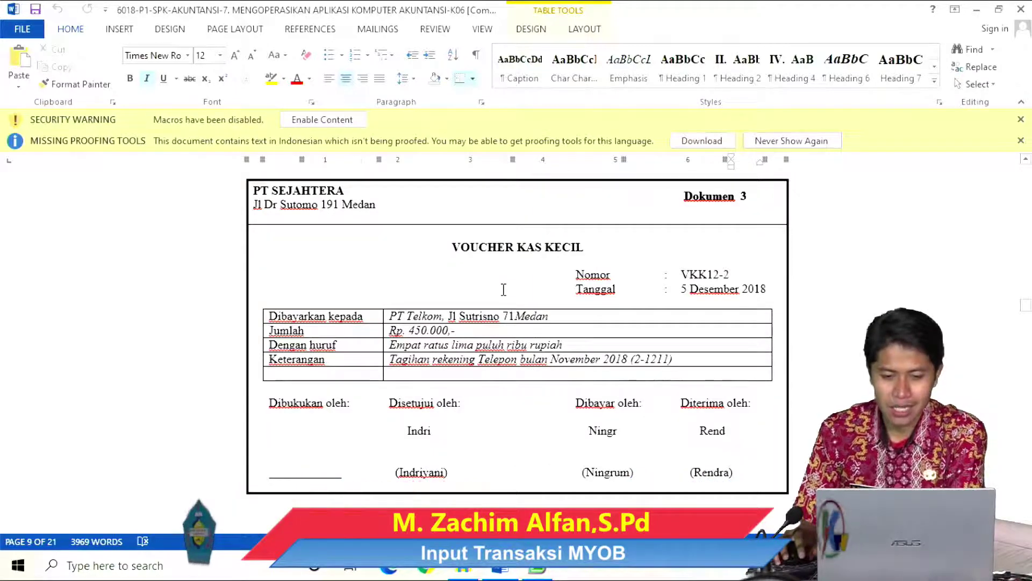
pyautogui.click(549, 569)
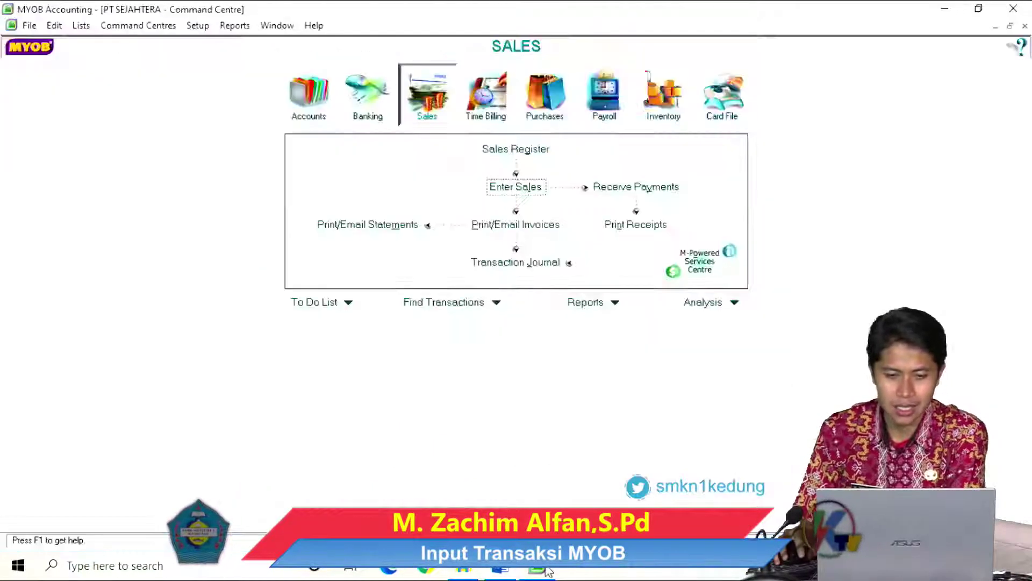
pyautogui.click(372, 97)
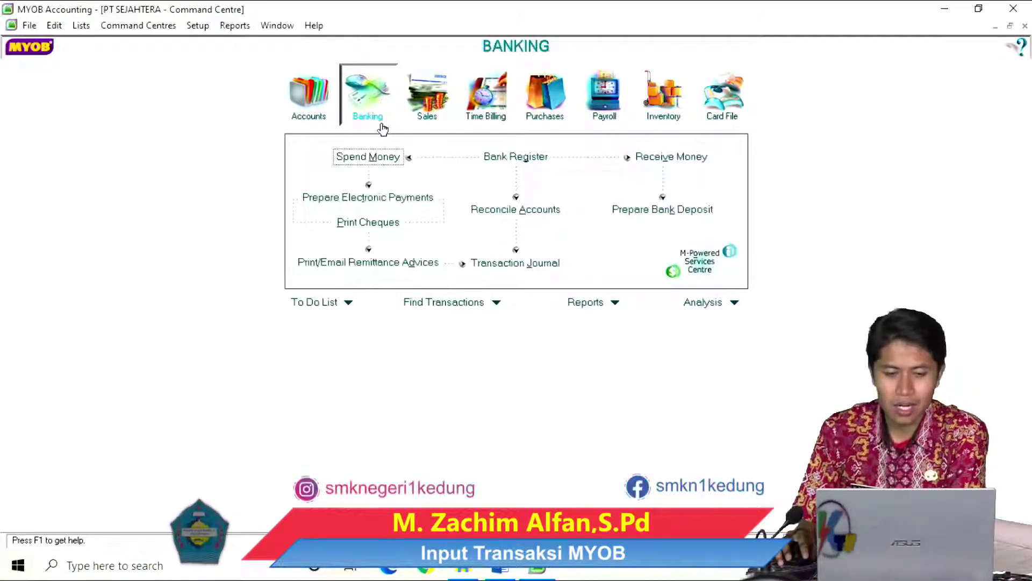
pyautogui.click(362, 156)
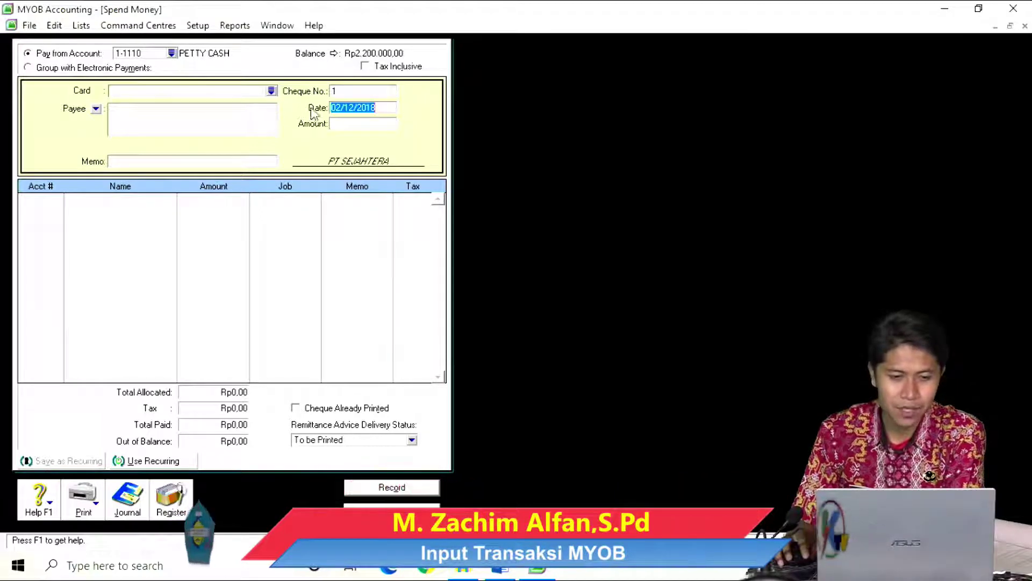
# - Set the payment's Cheque No. to VKK12-2 in capitals
pyautogui.click(359, 91)
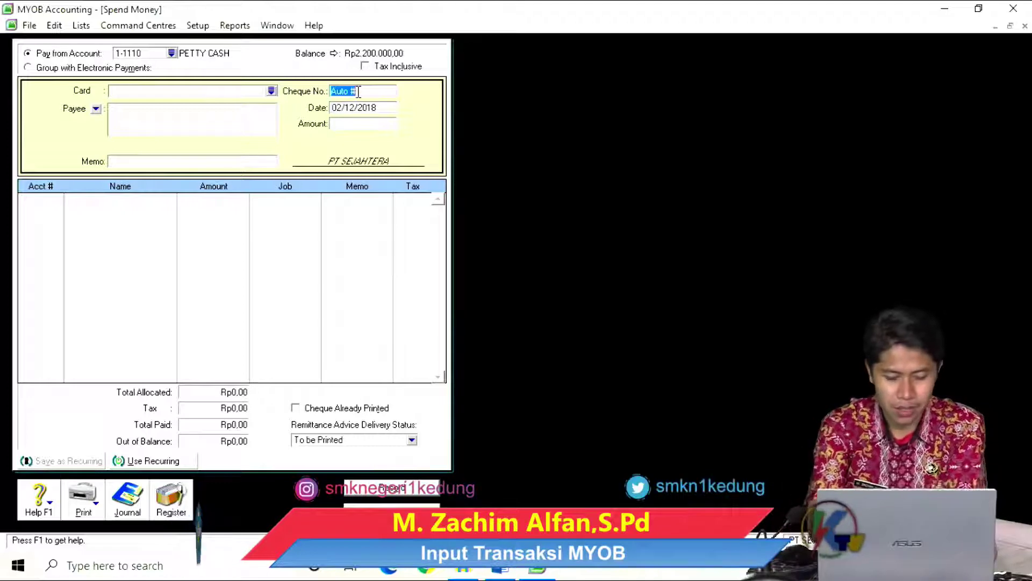
pyautogui.write('vkk12-')
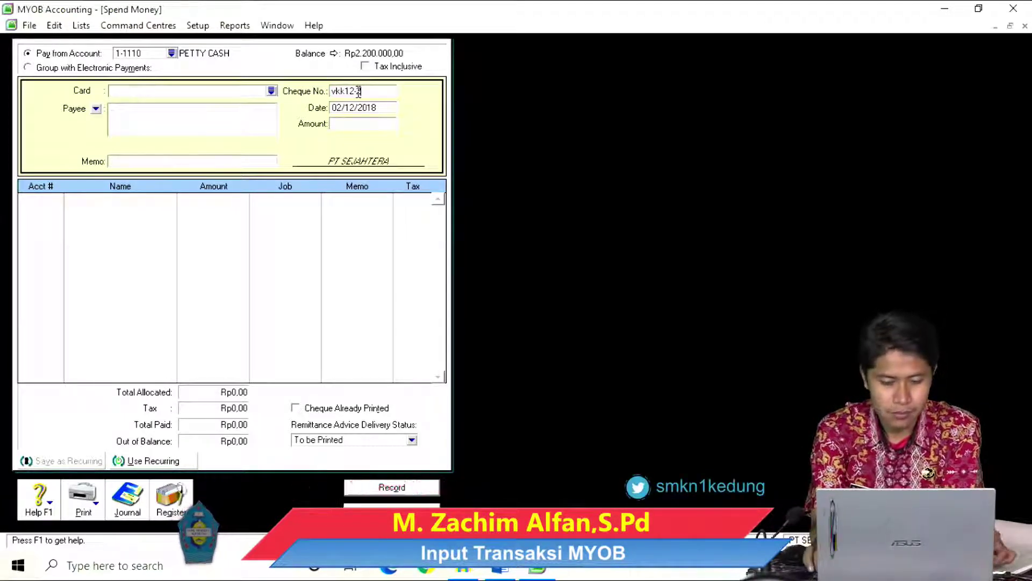
pyautogui.press('BackSpace')
pyautogui.press('BackSpace')
pyautogui.press('BackSpace')
pyautogui.press('BackSpace')
pyautogui.press('BackSpace')
pyautogui.write('VKK12-1')
pyautogui.press('BackSpace')
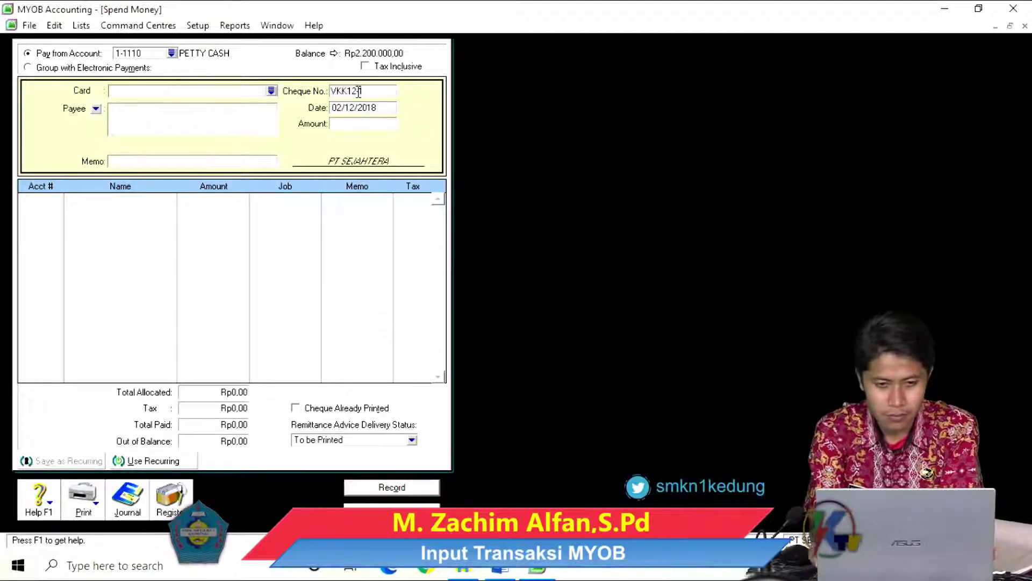
pyautogui.write('2')
pyautogui.press('Tab')
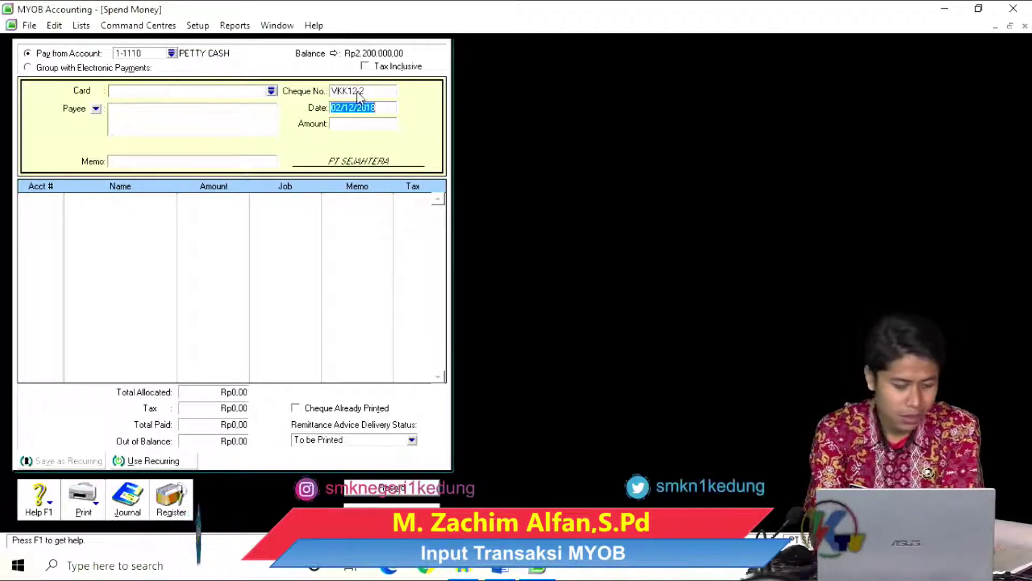
# - Date the petty cash payment 05/12/2018 and set its amount to 450000
pyautogui.write('5.12.18')
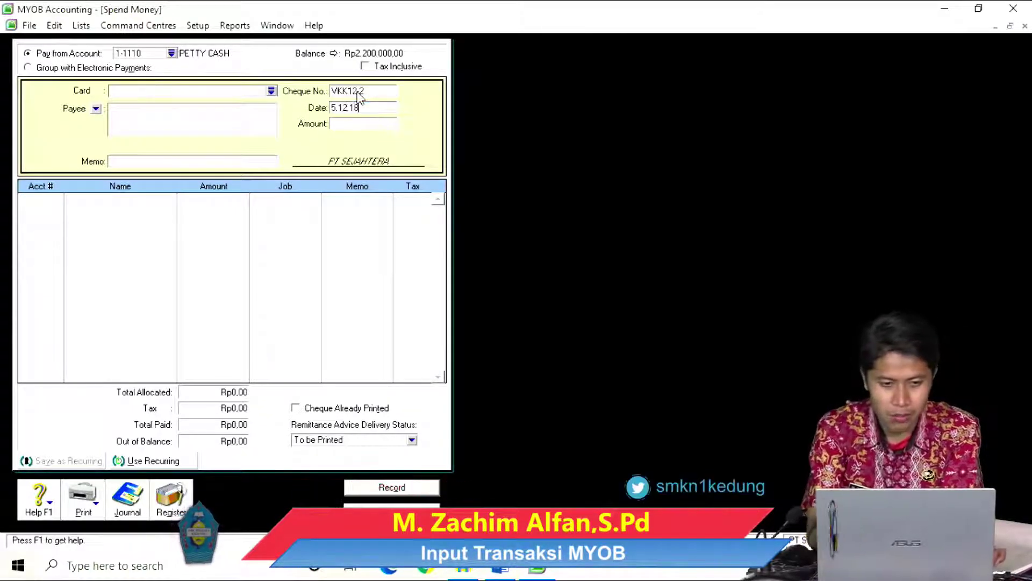
pyautogui.press('Tab')
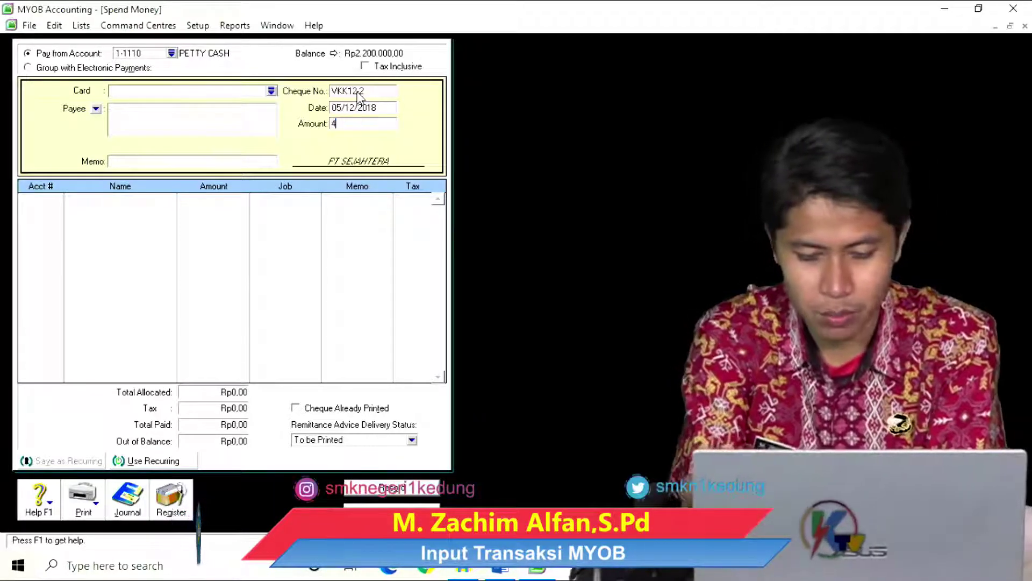
pyautogui.write('450000')
pyautogui.press('Tab')
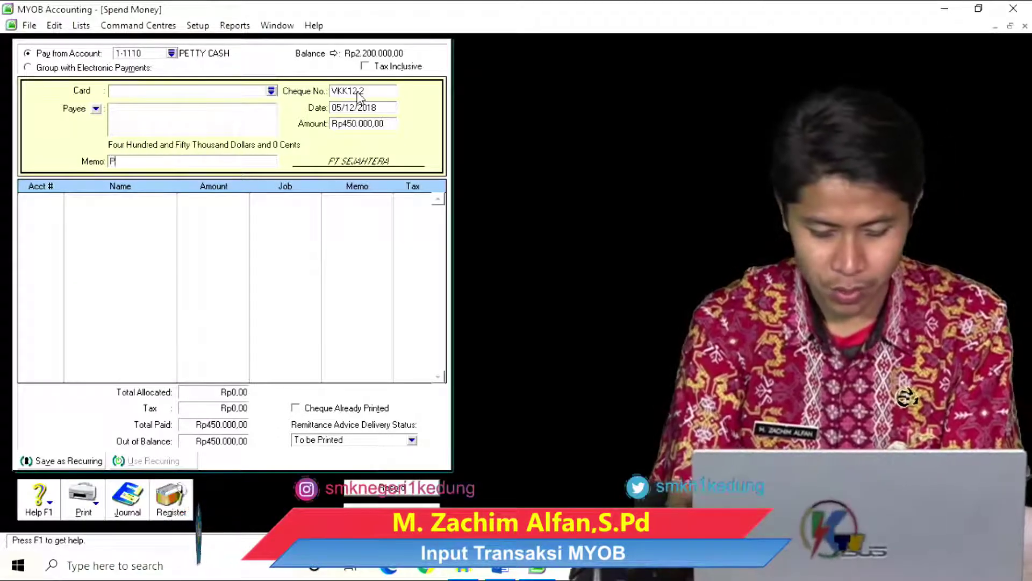
# - Enter the memo PEMBAYARAN TAGIHAN TELEPON BULAN NOVEMBER, correcting the spelling of its first word
pyautogui.write('PEMBEYARAN TAGIHAN TEL')
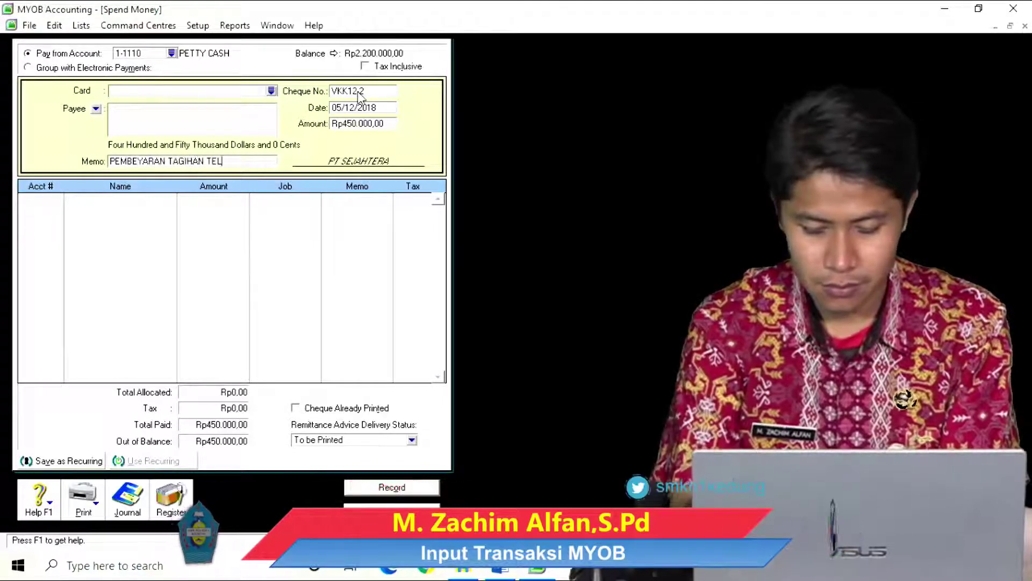
pyautogui.write('EPON BULA')
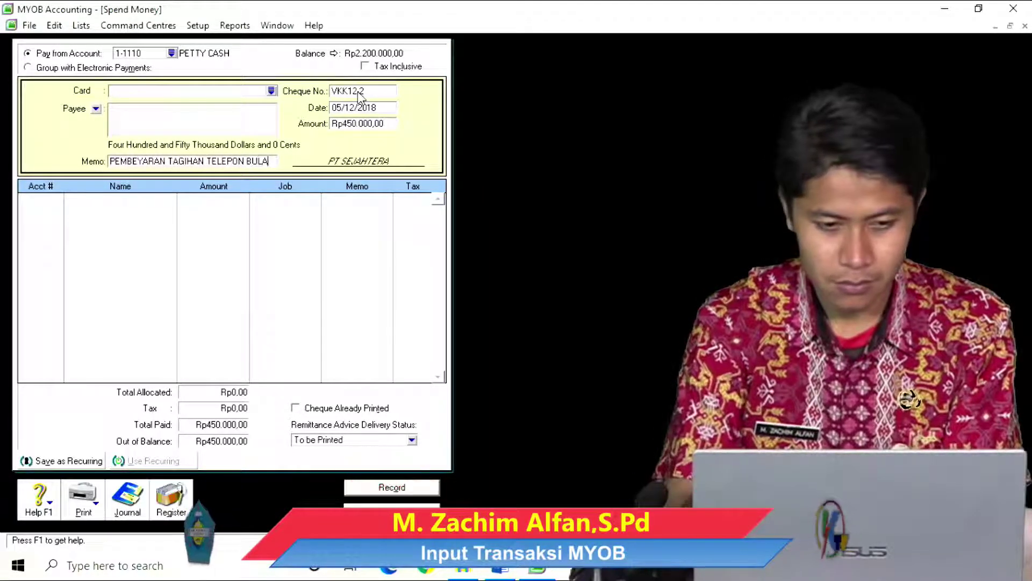
pyautogui.write('N NOVEMBER')
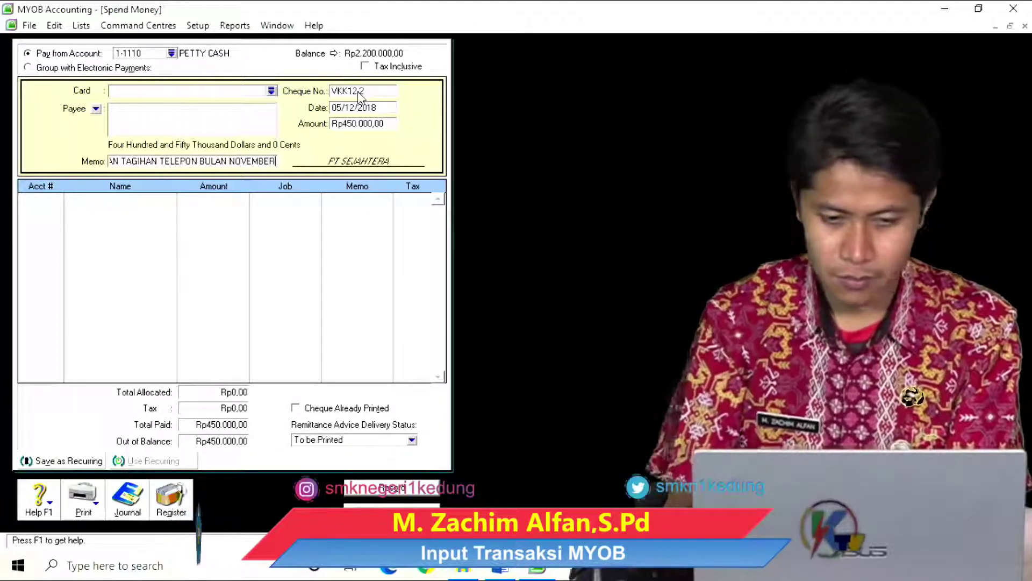
pyautogui.press('Left')
pyautogui.press('Left')
pyautogui.press('Left')
pyautogui.press('Left')
pyautogui.press('Left')
pyautogui.press('Left')
pyautogui.press('Left')
pyautogui.press('Left')
pyautogui.press('Left')
pyautogui.press('Left')
pyautogui.press('Left')
pyautogui.press('Left')
pyautogui.press('Left')
pyautogui.press('Left')
pyautogui.press('Left')
pyautogui.press('Left')
pyautogui.press('Left')
pyautogui.press('Left')
pyautogui.press('Left')
pyautogui.press('Left')
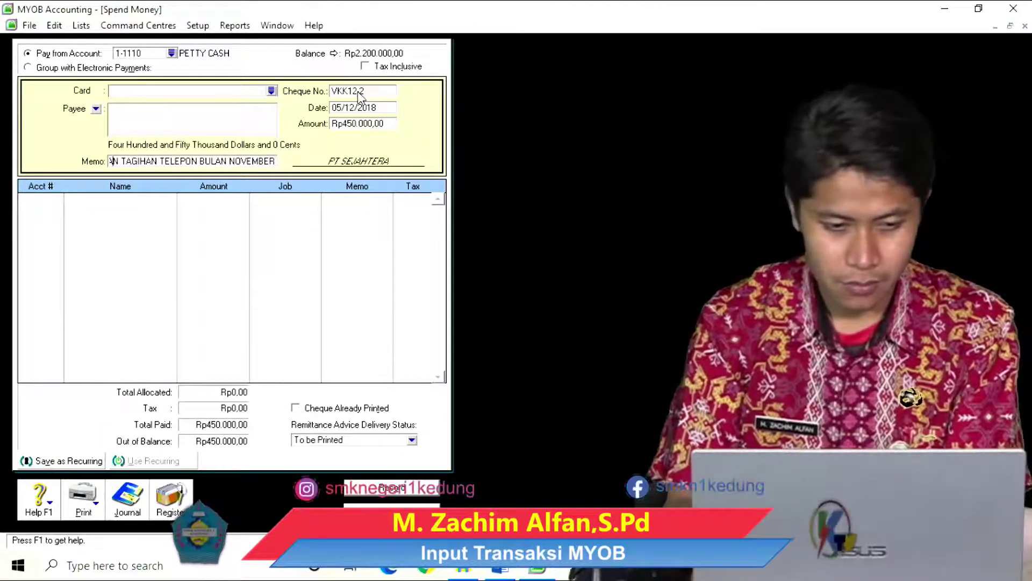
pyautogui.press('BackSpace')
pyautogui.write('AYAR')
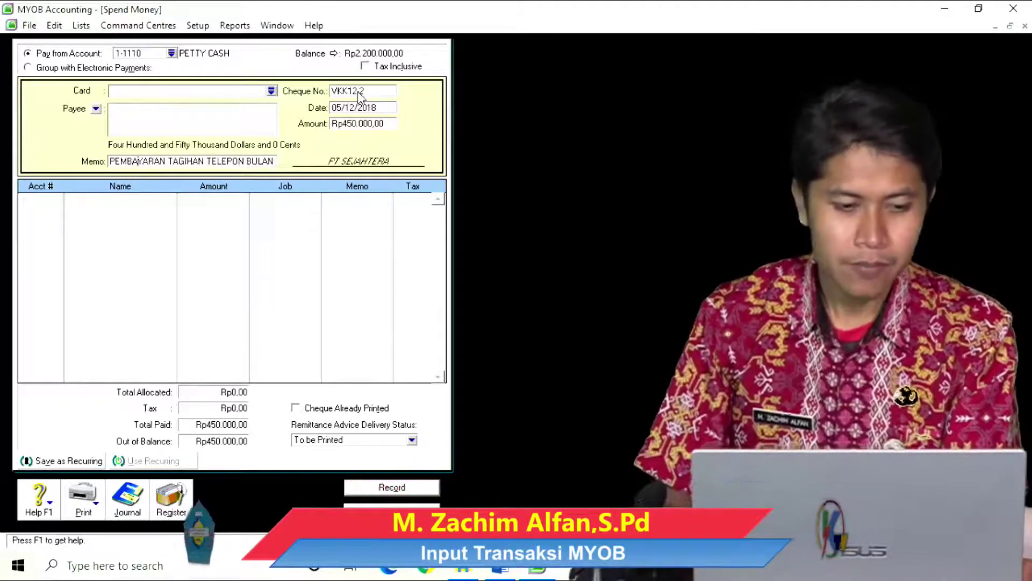
pyautogui.press('Tab')
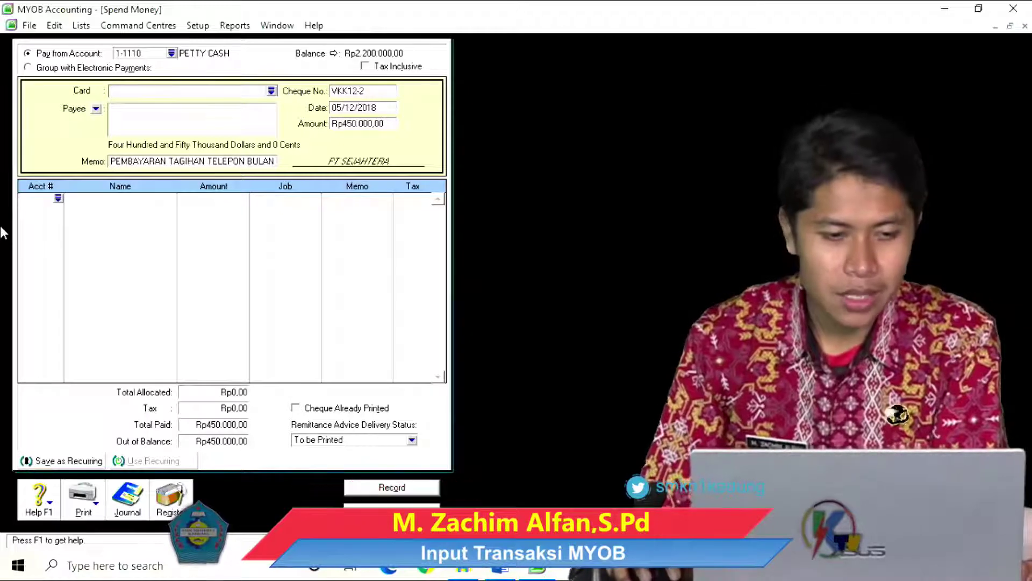
# - Look up the account code in Dokumen 3 in Word and allocate the payment to account 2-1211, ACCRUED EXPENSE
pyautogui.write('6-')
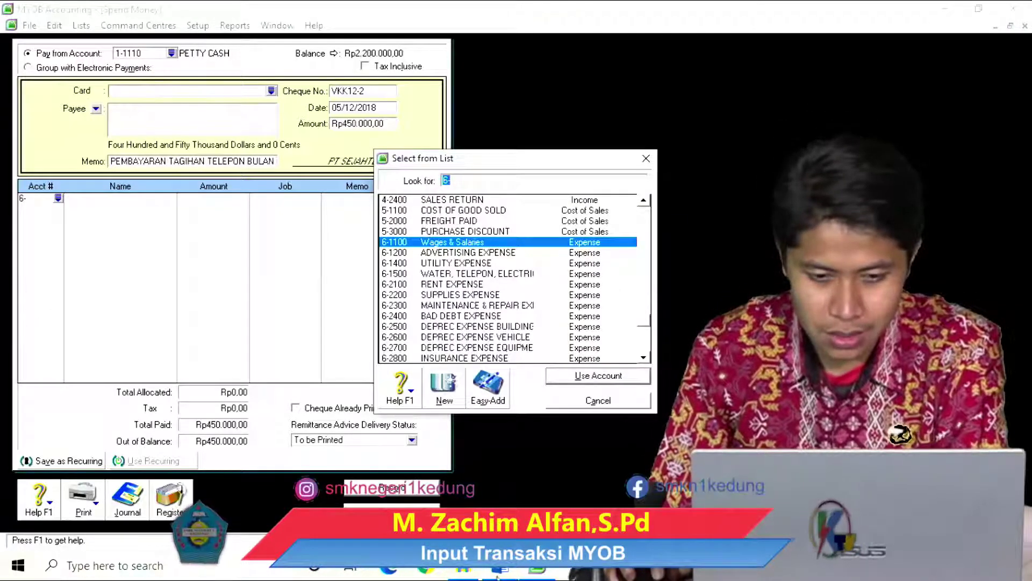
pyautogui.click(499, 569)
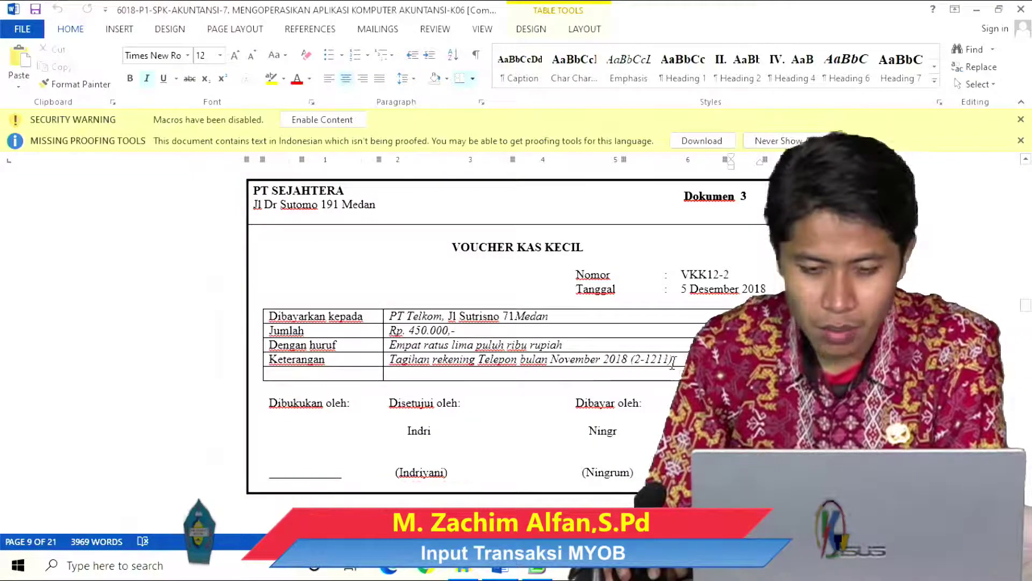
pyautogui.click(532, 572)
pyautogui.write('2')
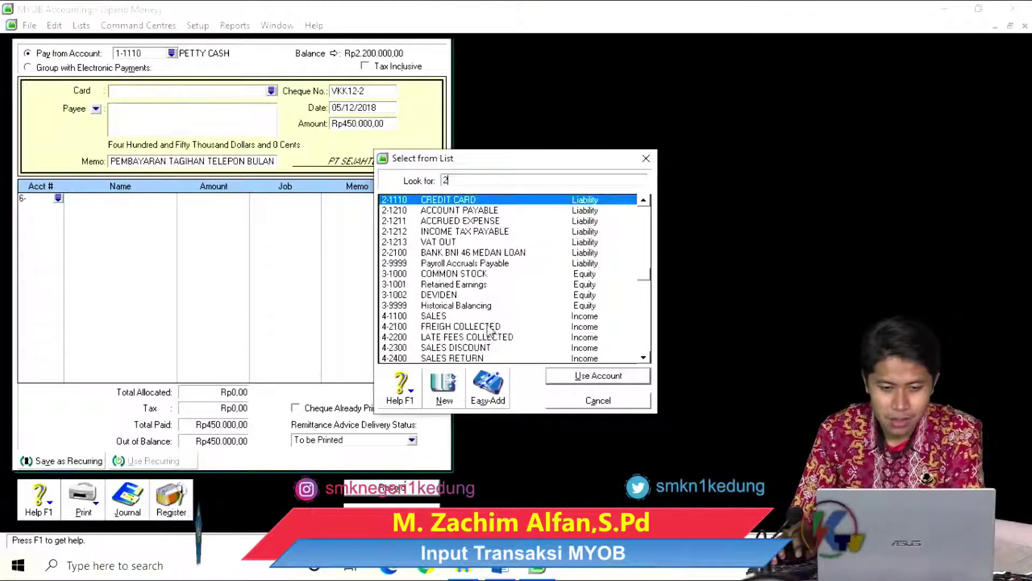
pyautogui.doubleClick(436, 227)
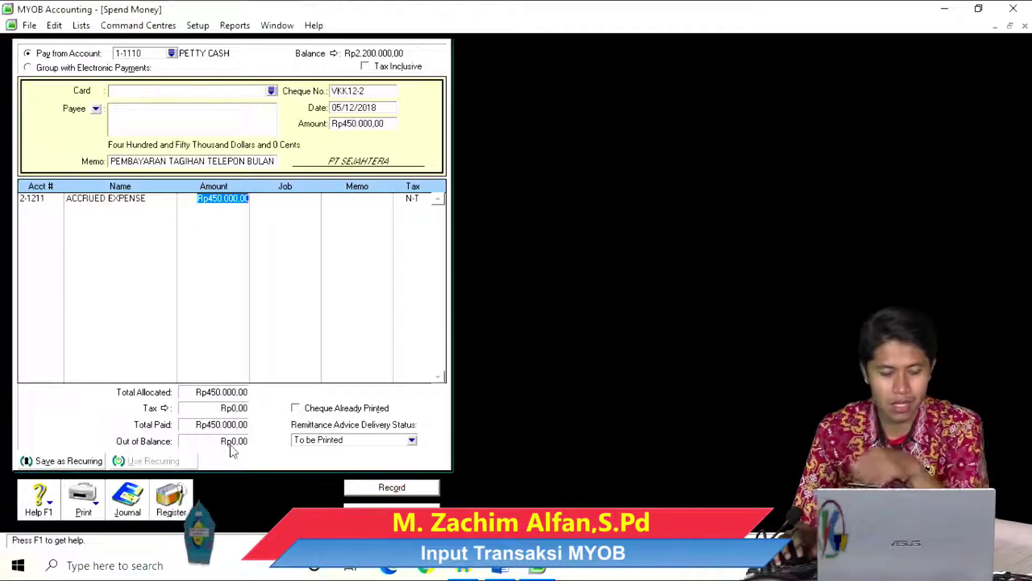
# - Review the payment's journal entries in Recap Transaction, record the payment and close the Spend Money form
pyautogui.hotkey('ctrl', 'r')
pyautogui.moveTo(506, 141); pyautogui.dragTo(688, 93)
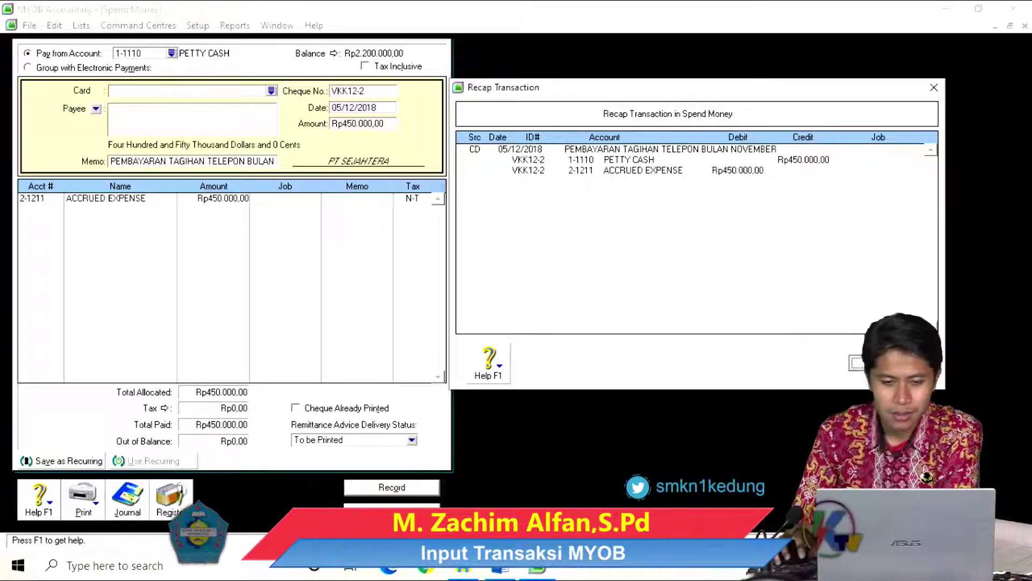
pyautogui.press('Escape')
pyautogui.click(392, 487)
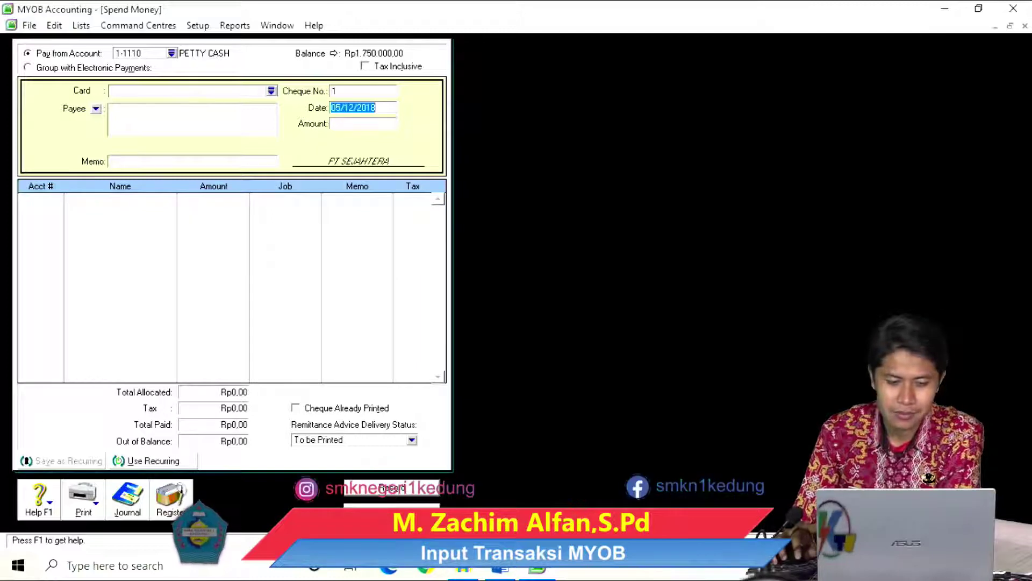
pyautogui.press('Escape')
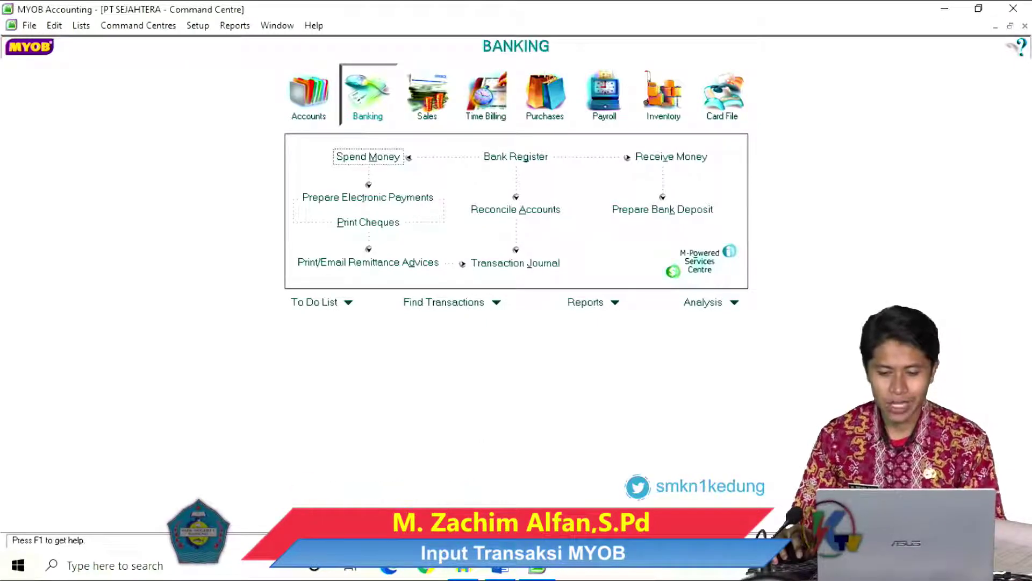
# - Read the Dokumen 4 cash receipt in Word, return to MYOB and open the Receive Payments form for sales
pyautogui.click(505, 569)
pyautogui.scroll(-10, 627, 309)
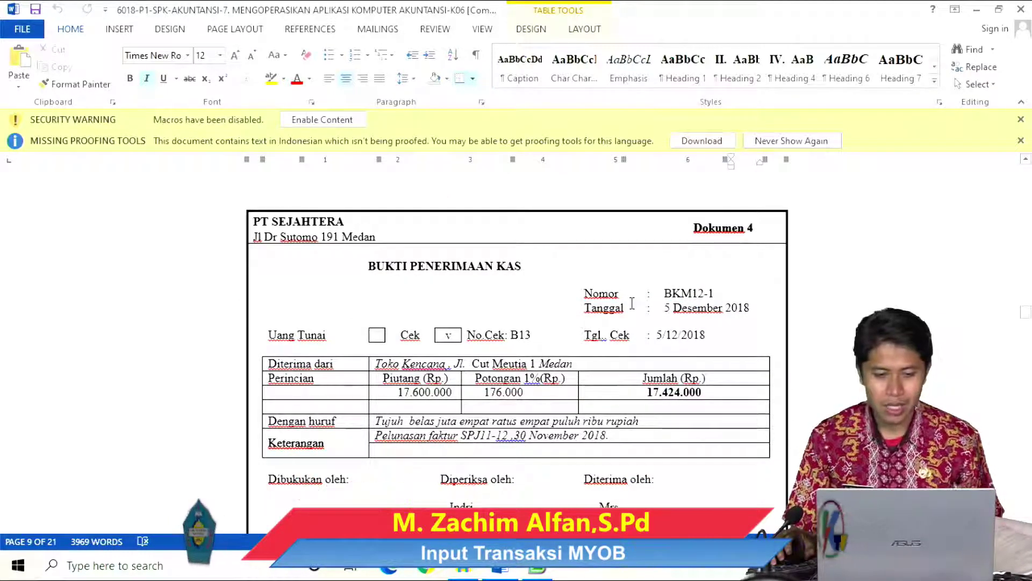
pyautogui.scroll(-1, 632, 303)
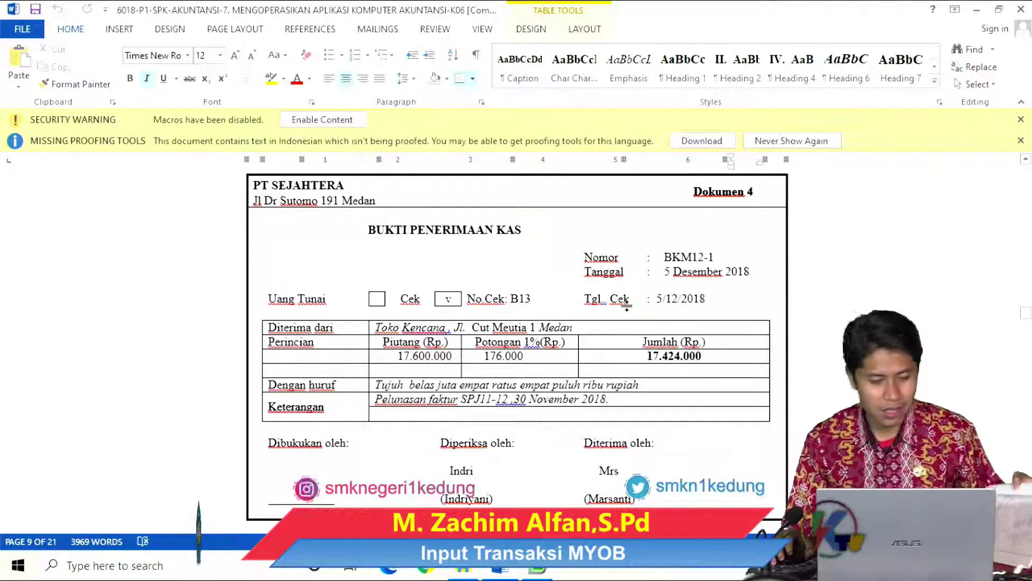
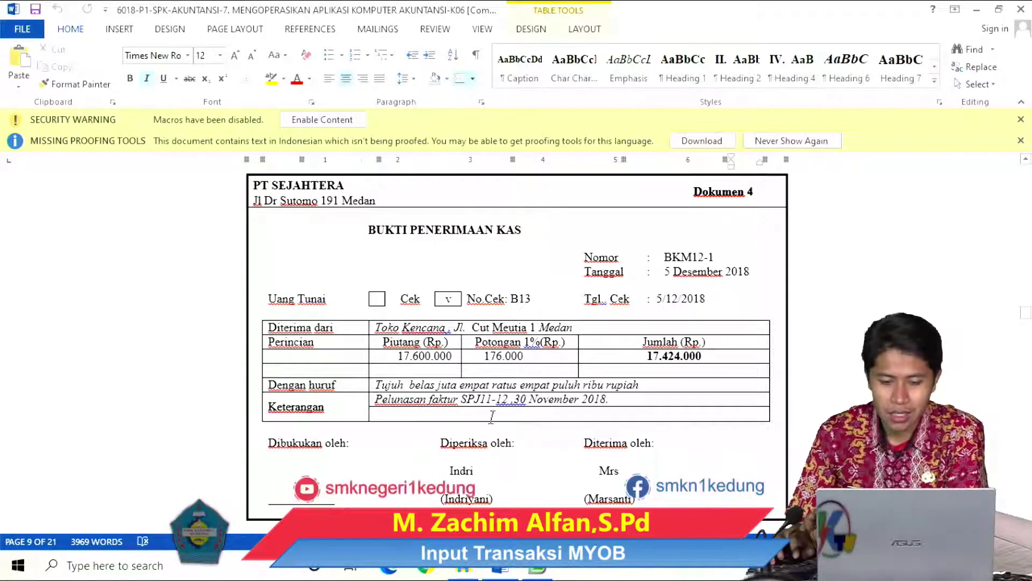
pyautogui.click(532, 570)
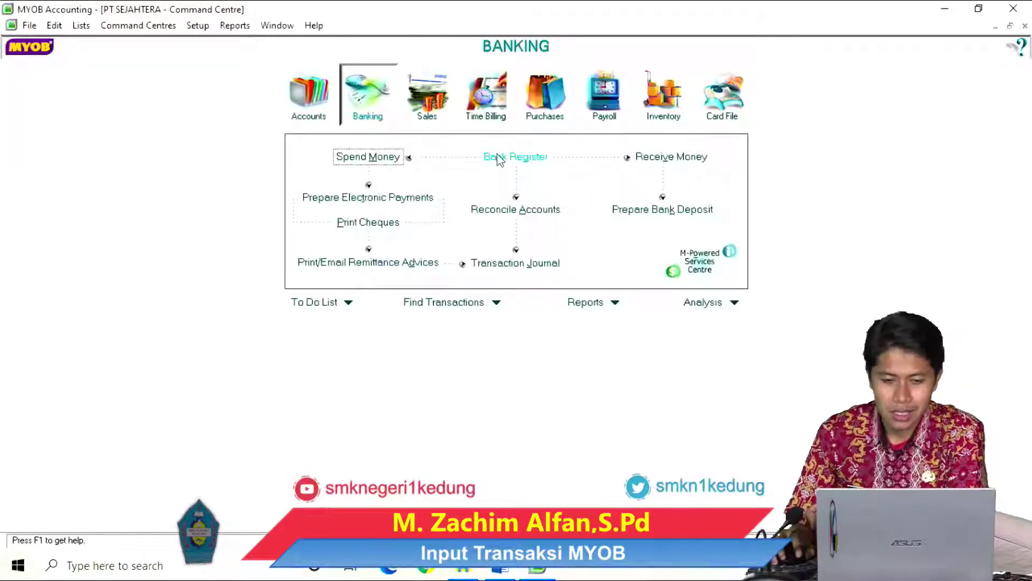
pyautogui.click(437, 116)
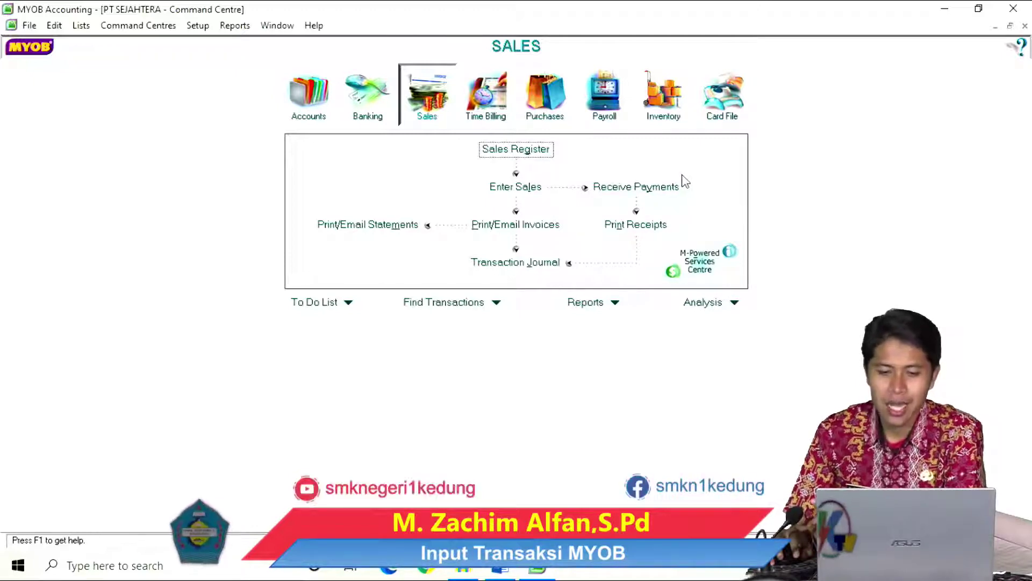
pyautogui.click(626, 188)
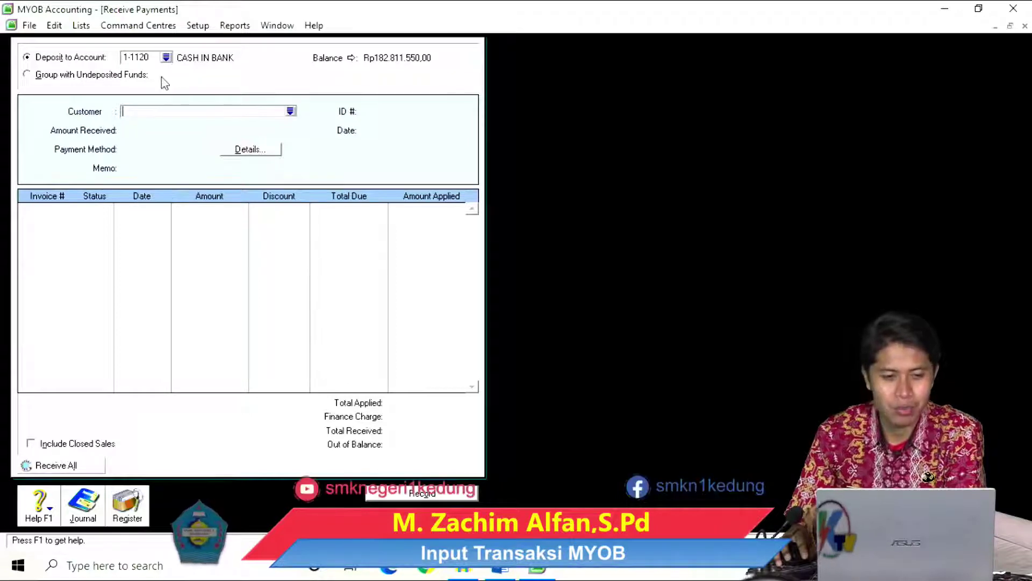
# - Select TOKO KENCANA as the paying customer, checking the payer against Dokumen 4 in Word
pyautogui.click(291, 112)
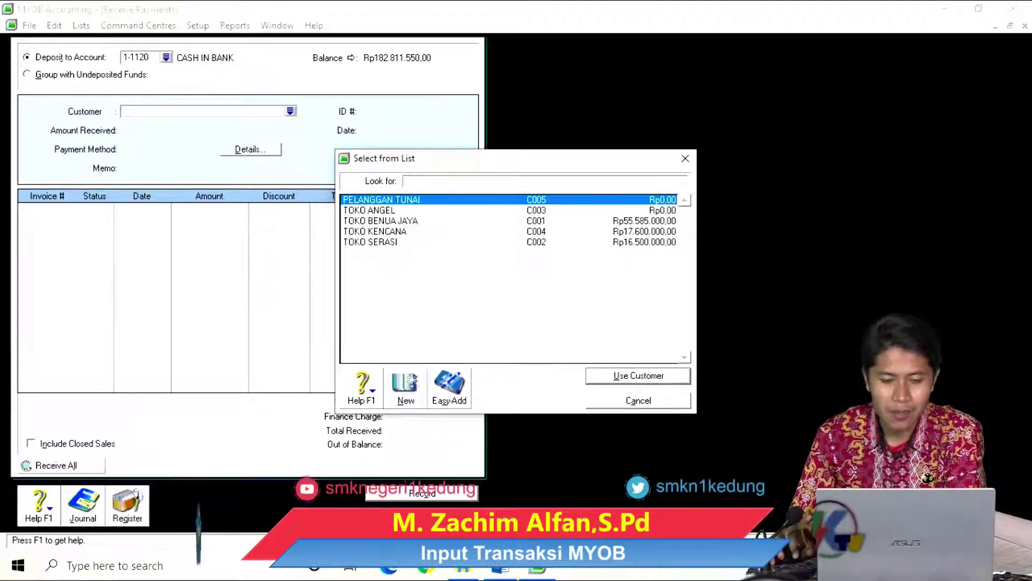
pyautogui.click(500, 569)
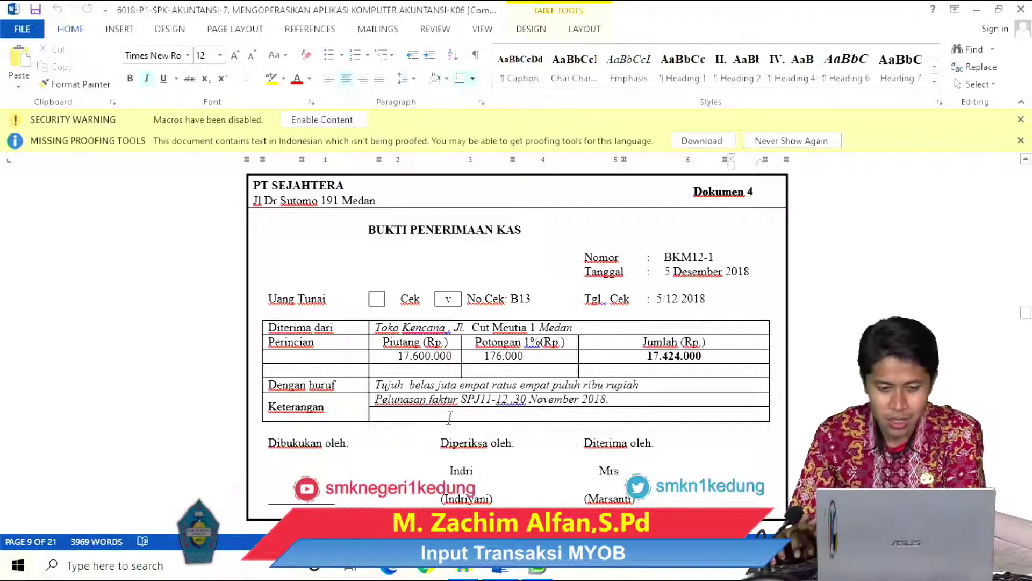
pyautogui.click(532, 572)
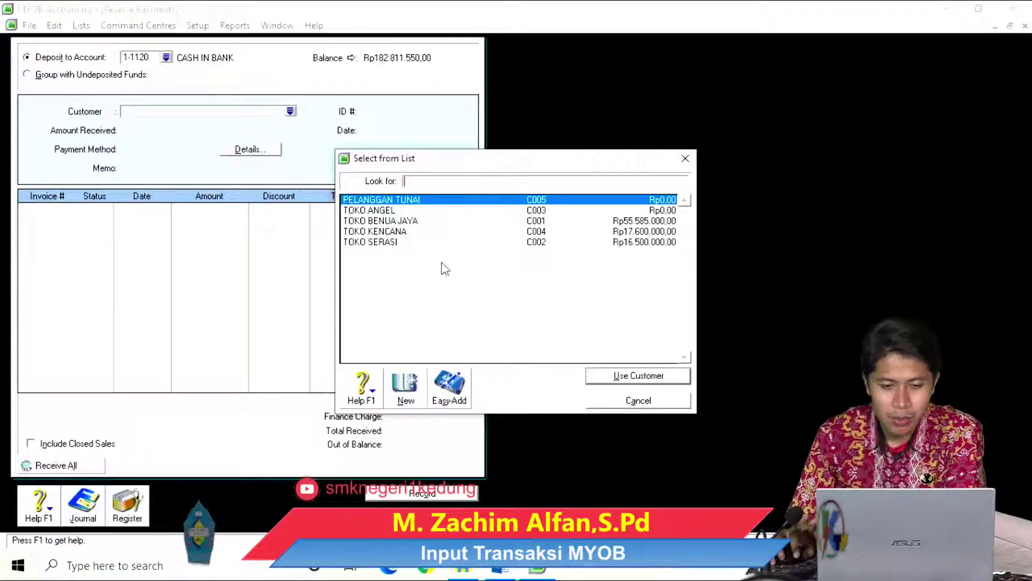
pyautogui.doubleClick(425, 231)
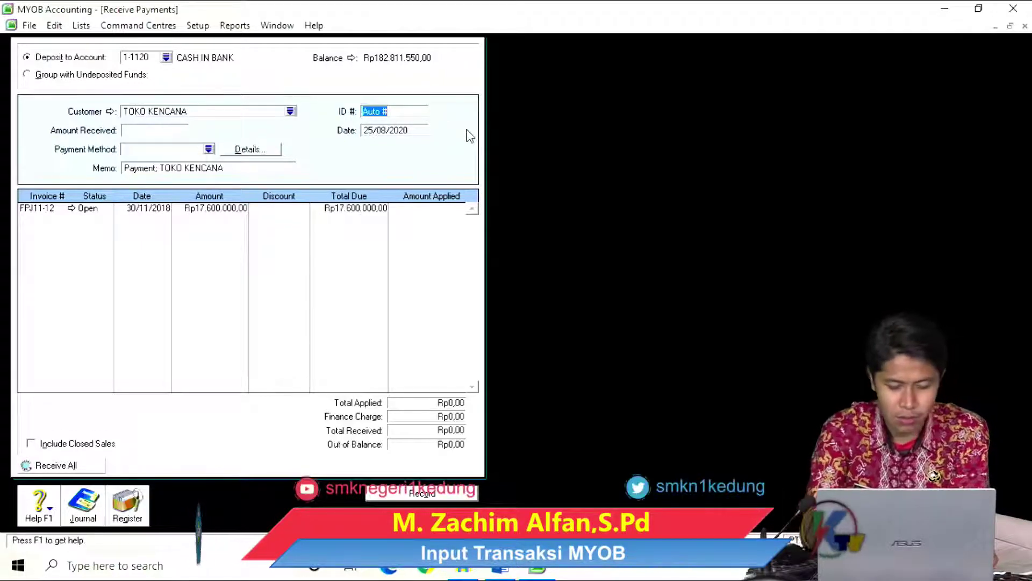
pyautogui.write('NP')
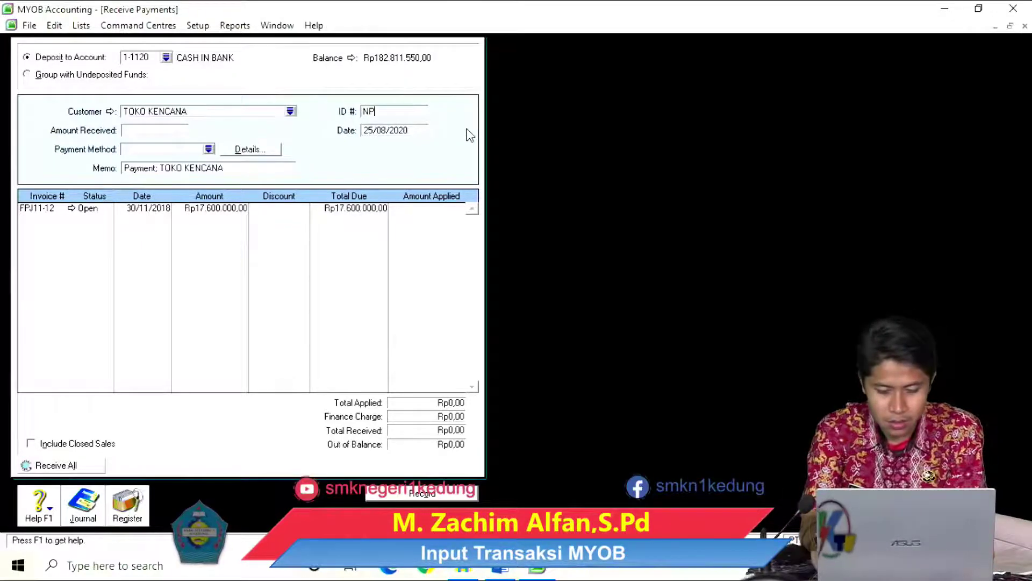
pyautogui.write('2=12')
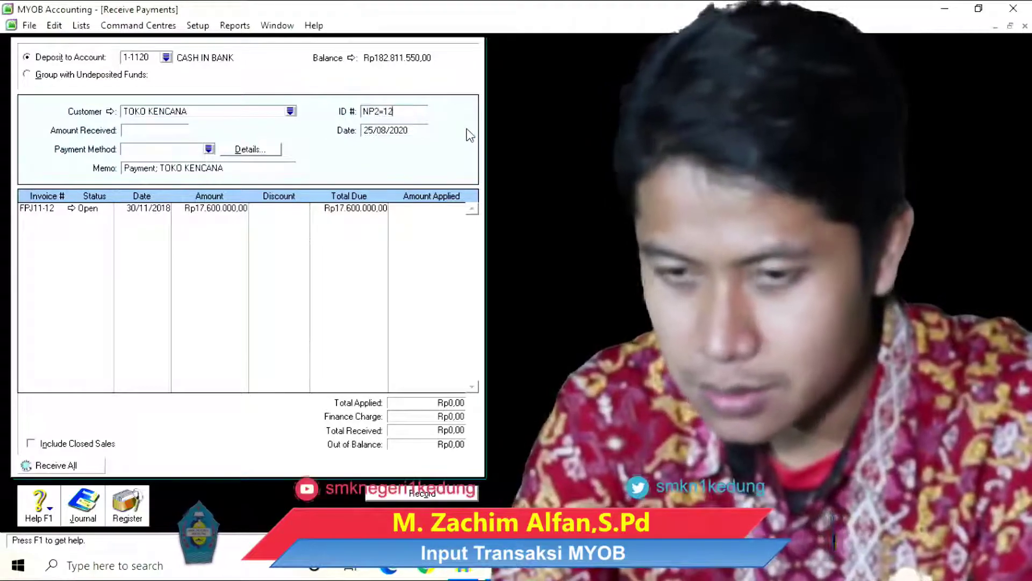
pyautogui.press('BackSpace')
pyautogui.press('BackSpace')
pyautogui.press('BackSpace')
pyautogui.write('-12')
pyautogui.press('BackSpace')
pyautogui.press('BackSpace')
pyautogui.press('BackSpace')
pyautogui.write('-')
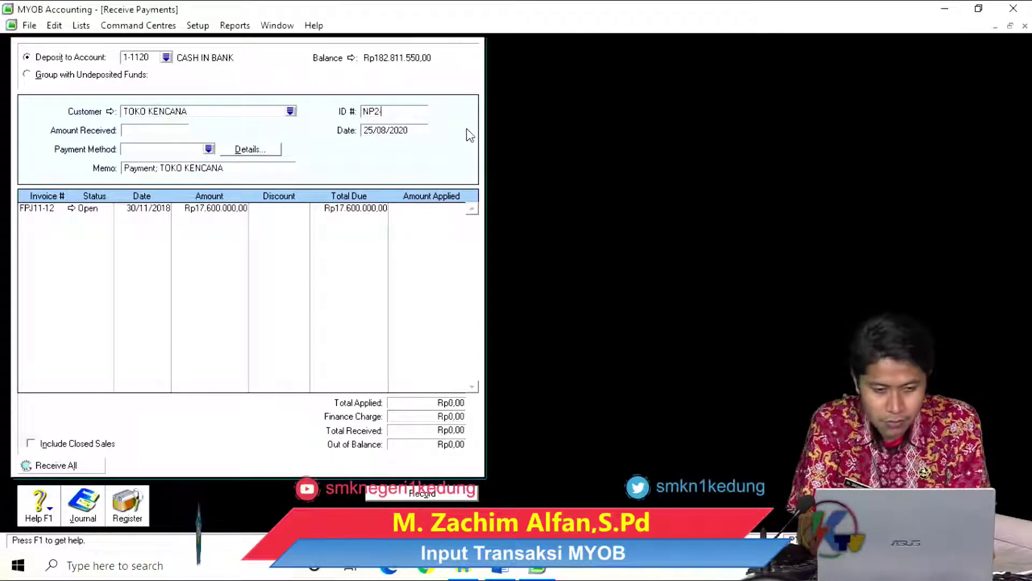
pyautogui.write('12')
pyautogui.press('Tab')
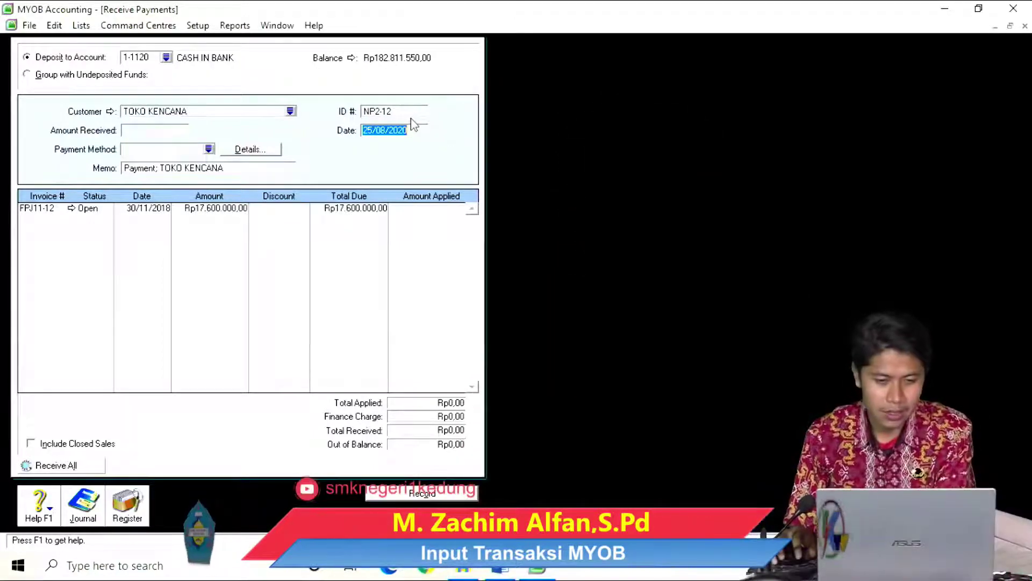
# - Set the receipt's ID number to BKM12-1, check the date in Dokumen 4 in Word and date the payment 05/12/2018
pyautogui.click(416, 111)
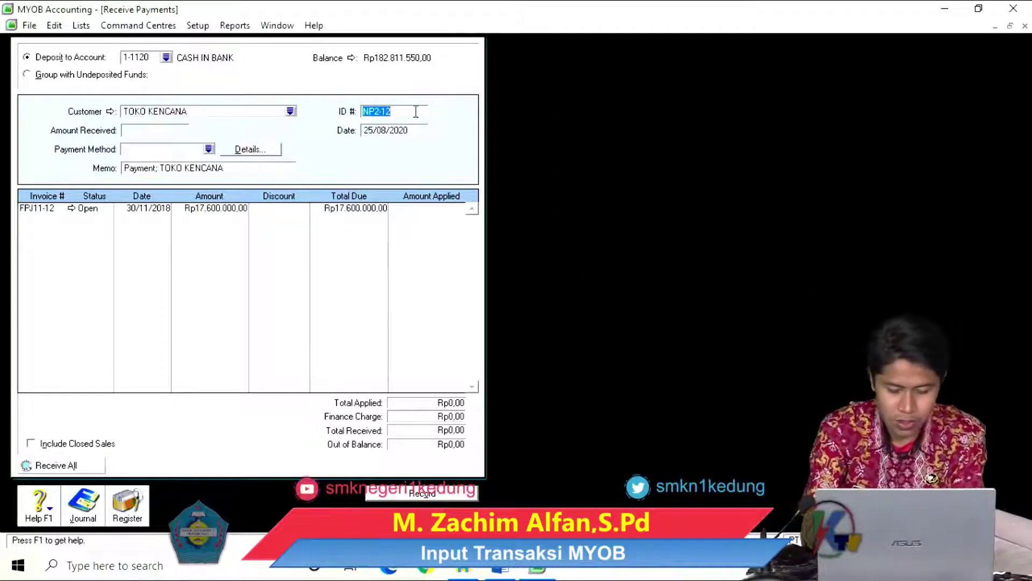
pyautogui.write('BKM12')
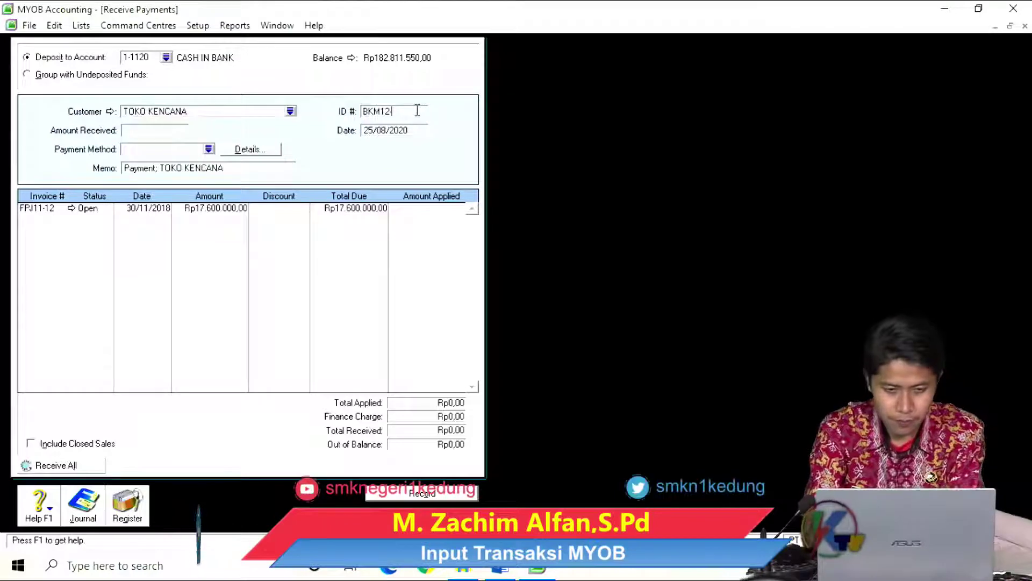
pyautogui.write('-1')
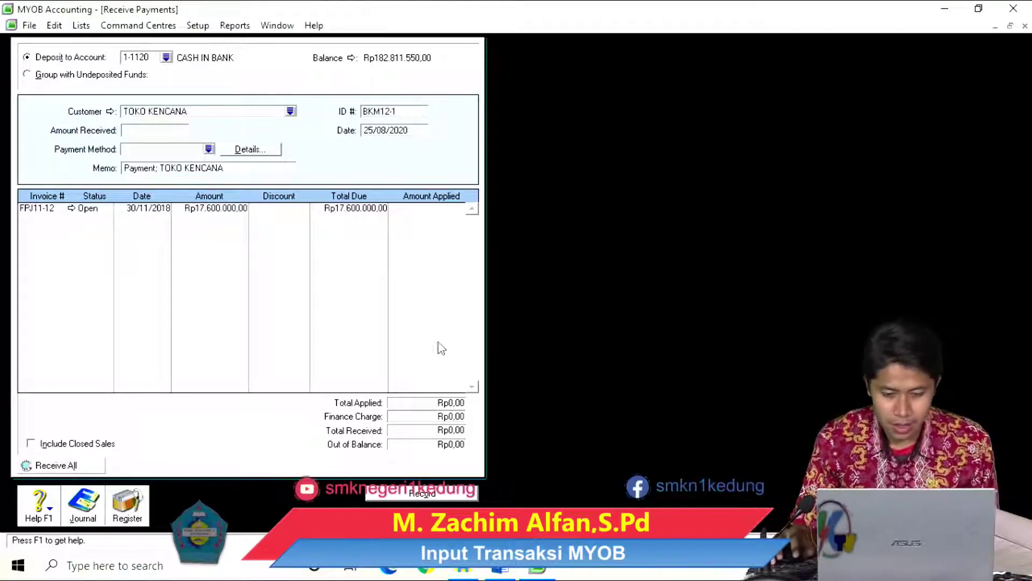
pyautogui.click(510, 572)
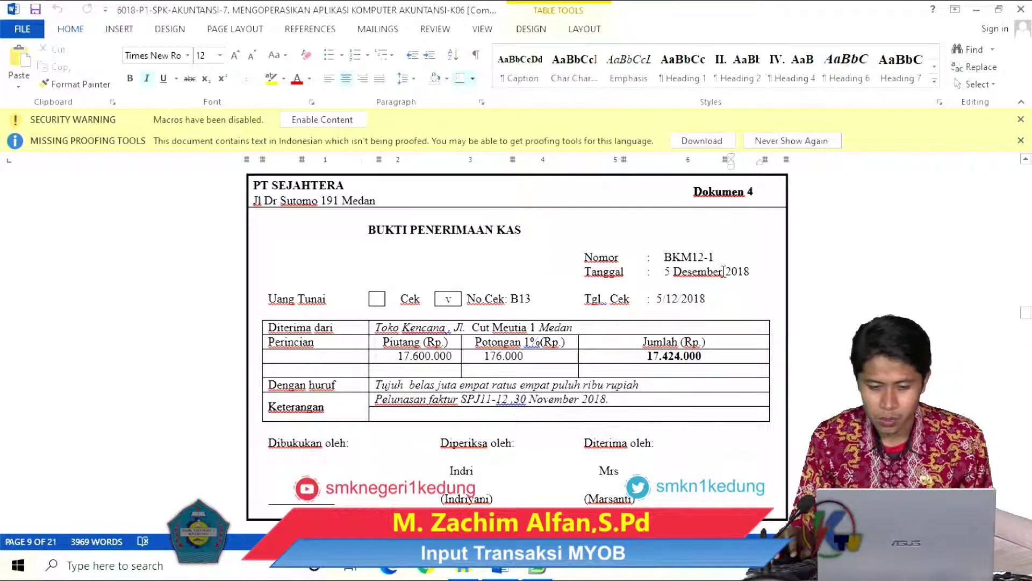
pyautogui.click(538, 571)
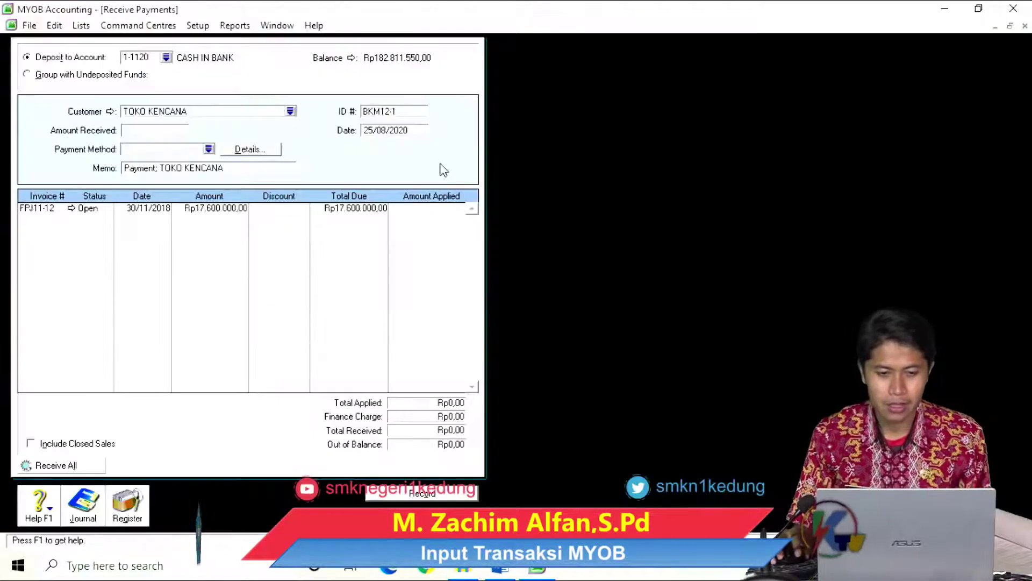
pyautogui.click(408, 131)
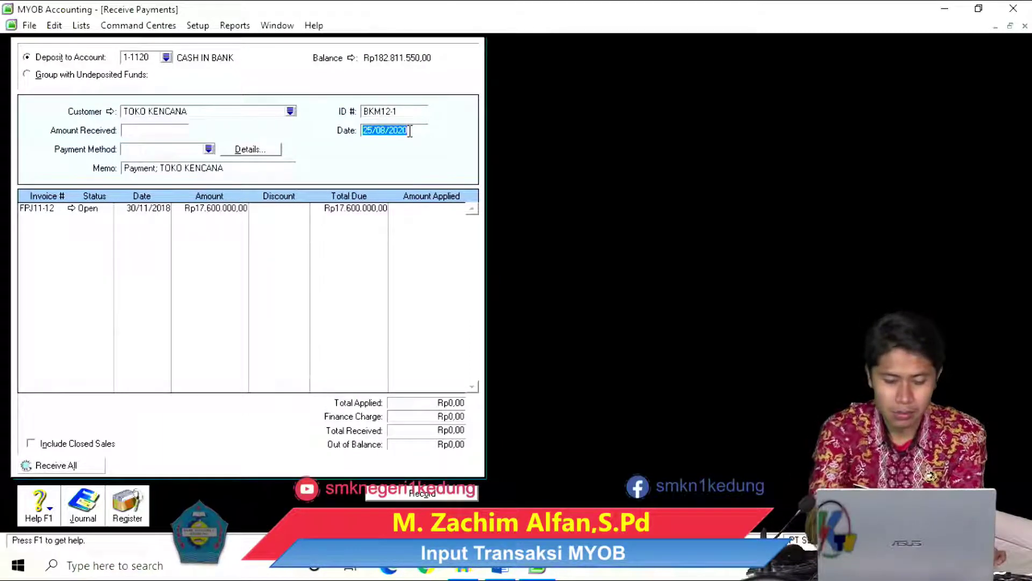
pyautogui.write('5/12/2018')
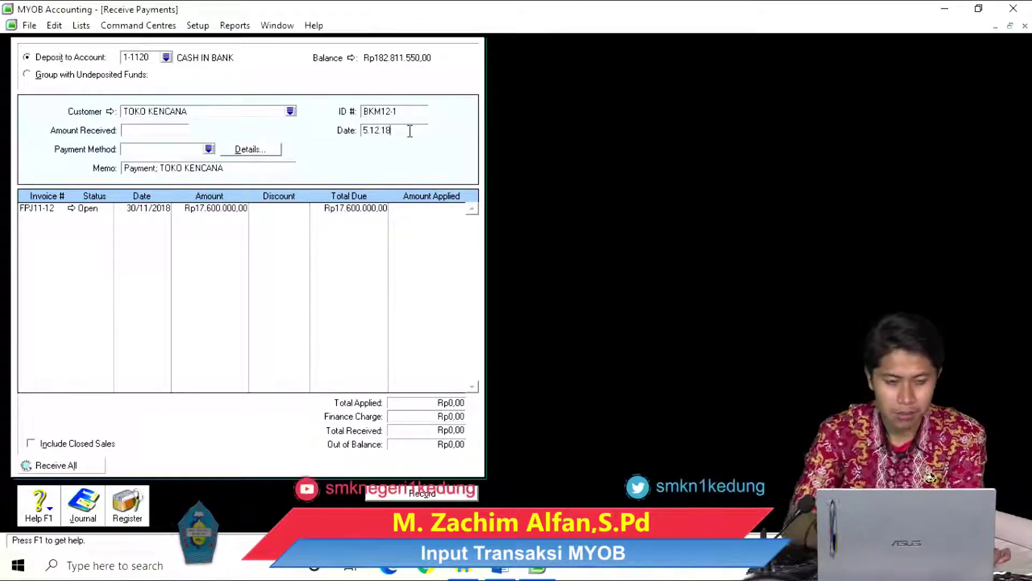
pyautogui.press('Tab')
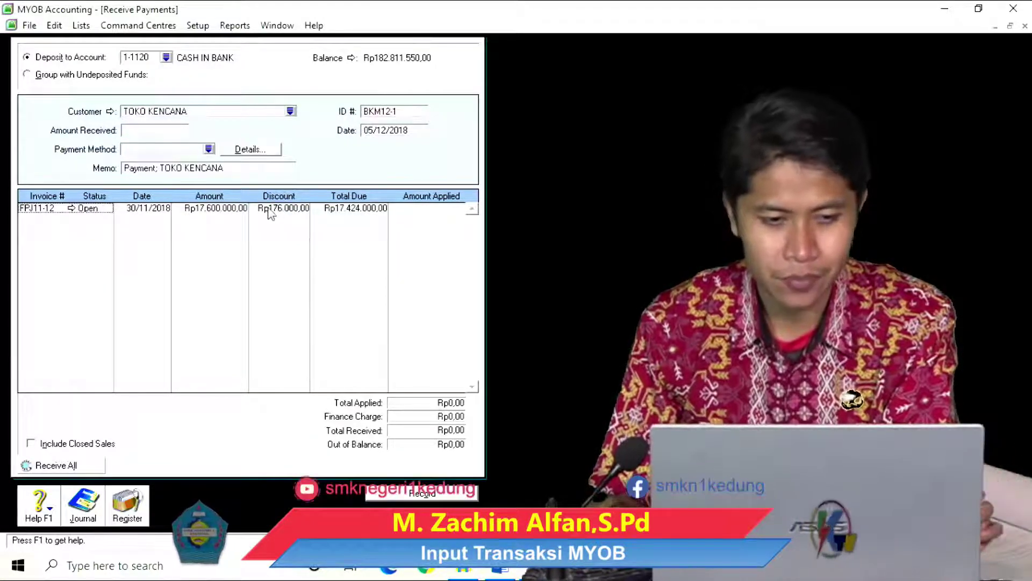
# - Set the amount received to 17424000 and apply it in full to open invoice FPJ11-12
pyautogui.click(163, 132)
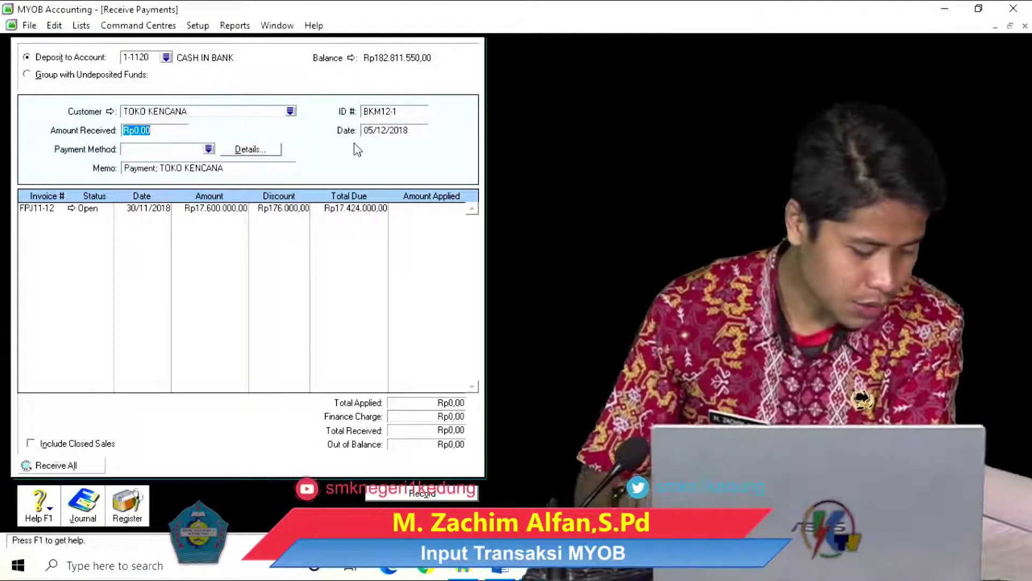
pyautogui.write('174')
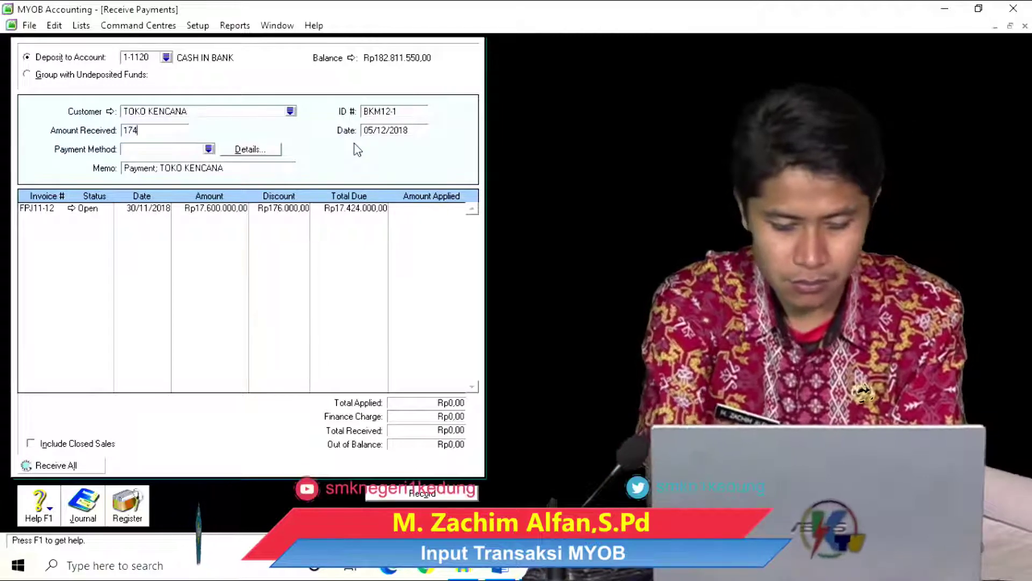
pyautogui.write('24000')
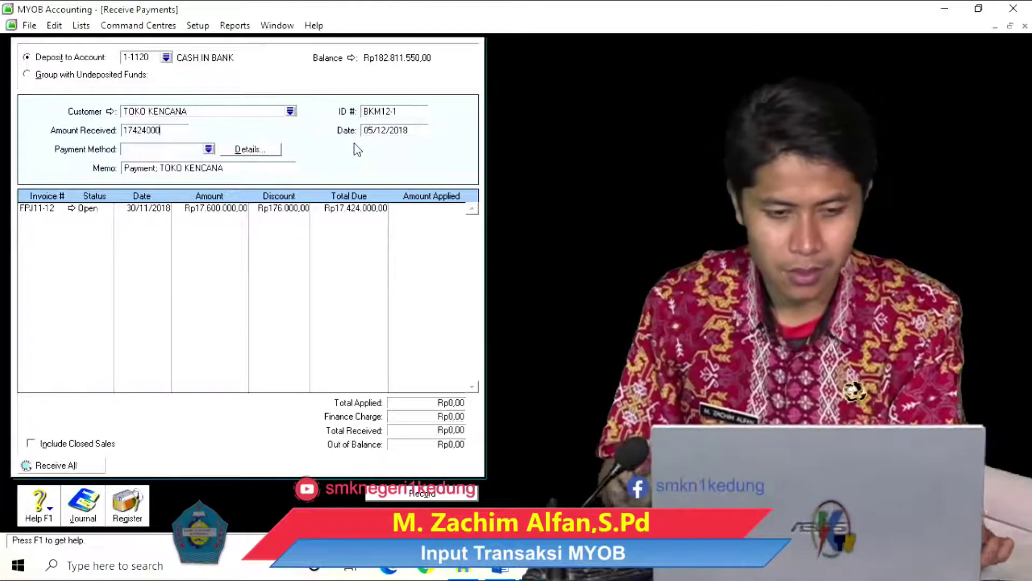
pyautogui.press('Tab')
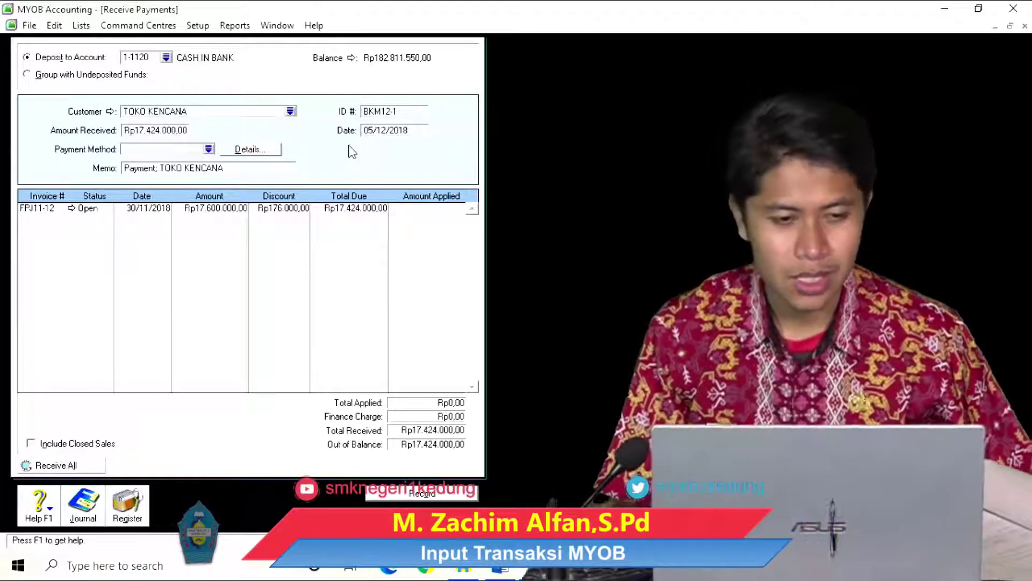
pyautogui.click(420, 212)
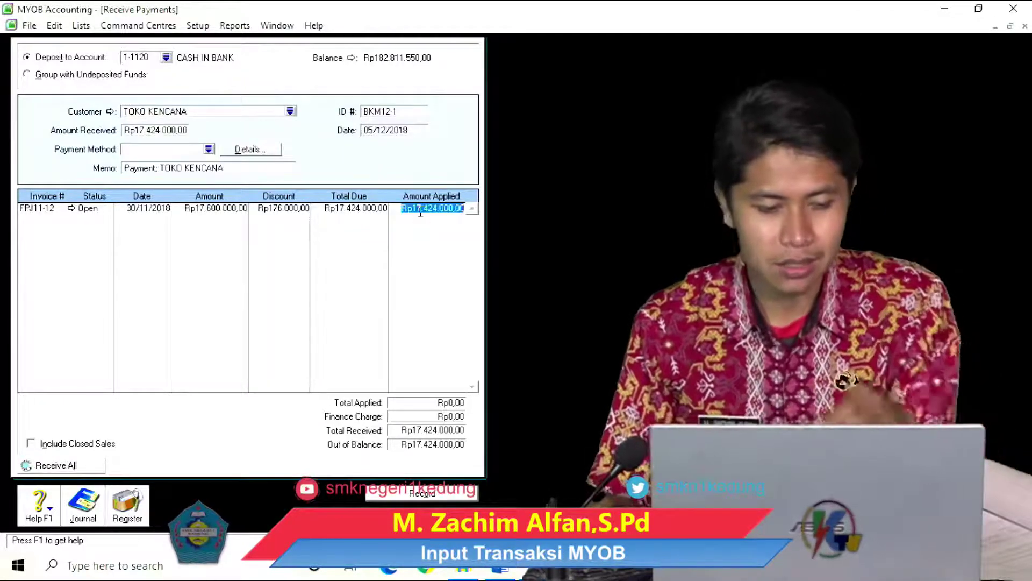
pyautogui.press('Tab')
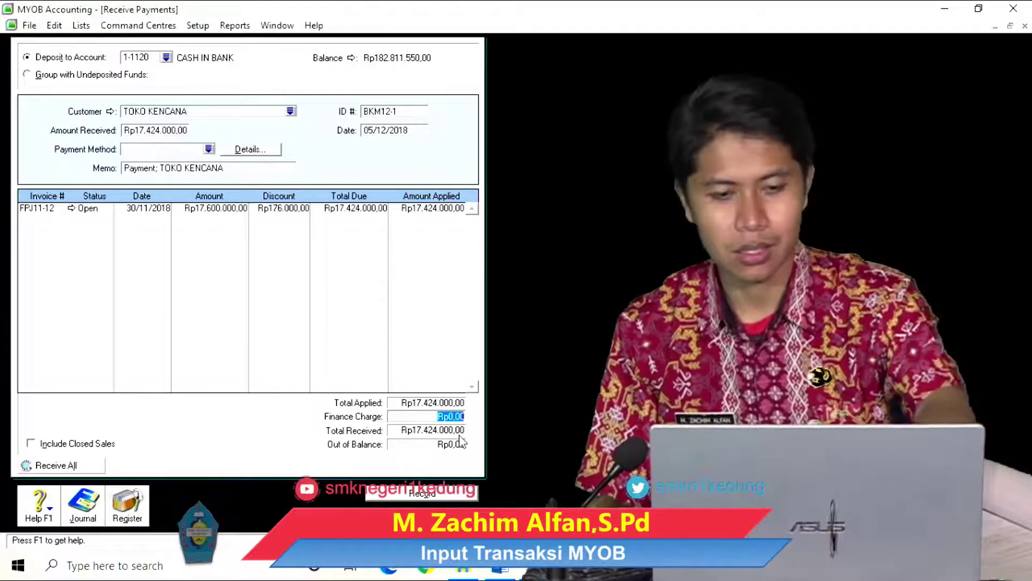
# - Review the customer payment's journal entries in Recap Transaction, including the sales discount entry
pyautogui.hotkey('ctrl', 'r')
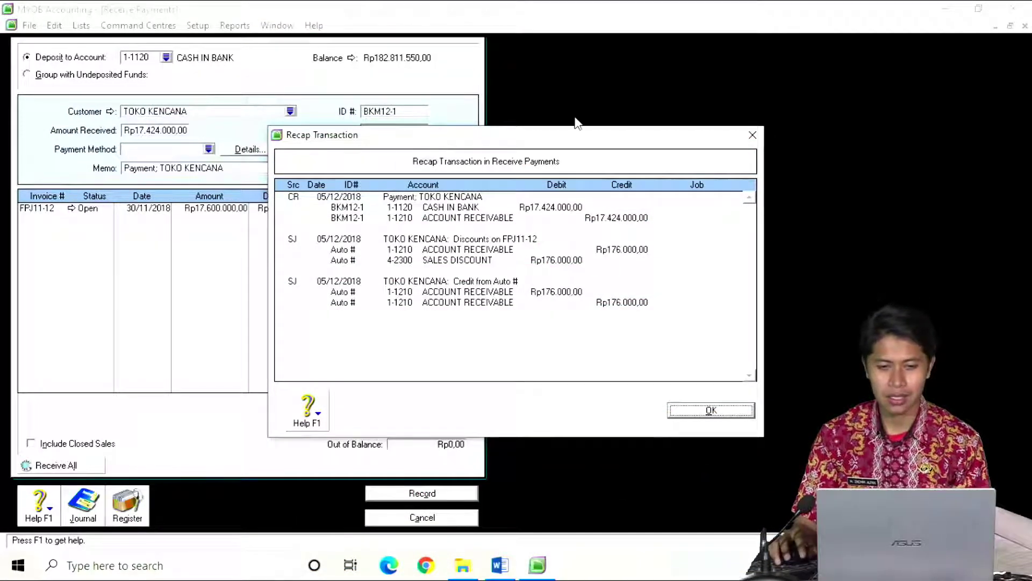
pyautogui.moveTo(519, 145); pyautogui.dragTo(624, 121)
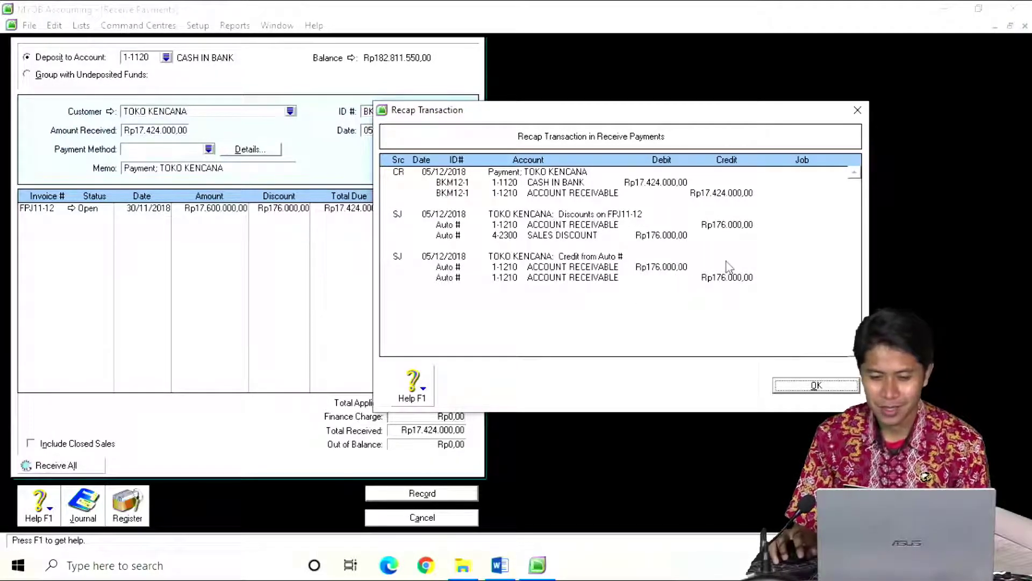
pyautogui.click(813, 385)
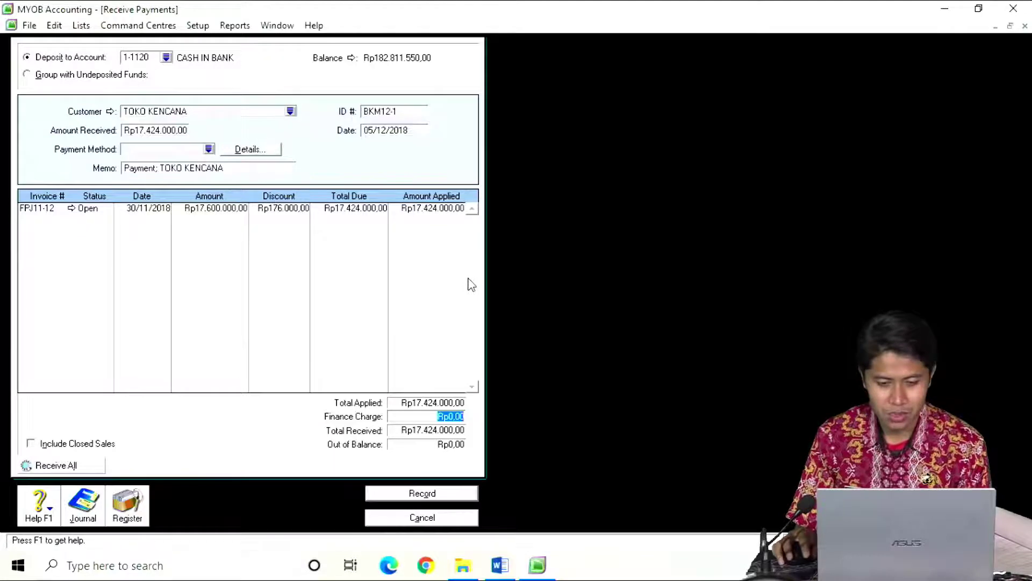
# - Record the payment while postponing the printing of the discount's credit invoice, and close the Receive Payments form
pyautogui.click(409, 498)
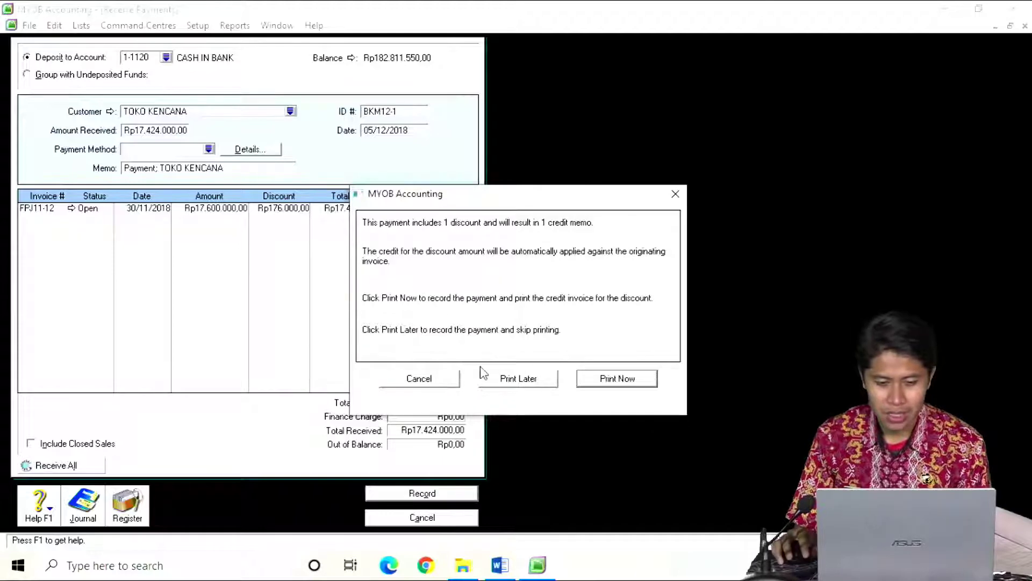
pyautogui.click(529, 381)
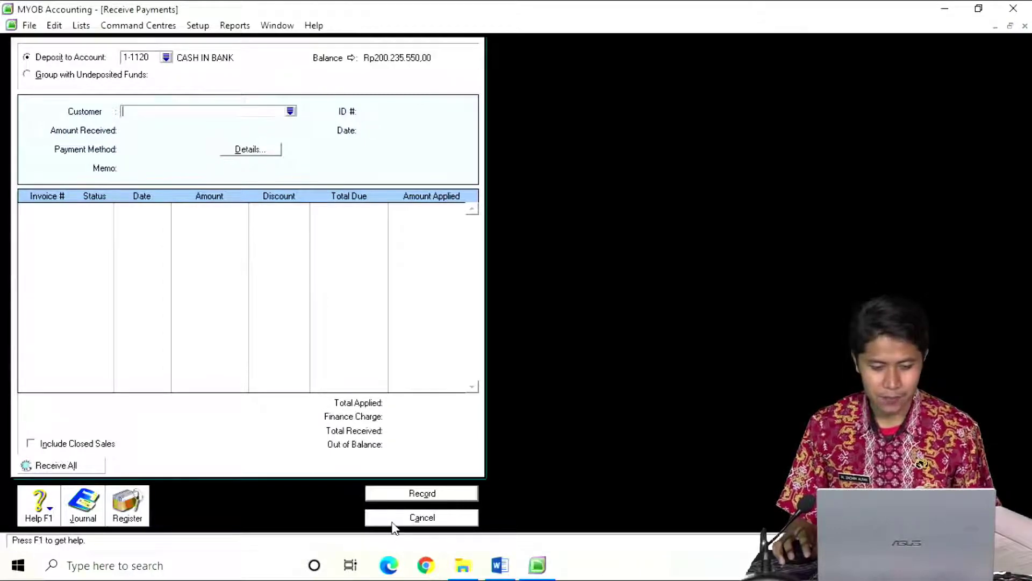
pyautogui.click(393, 522)
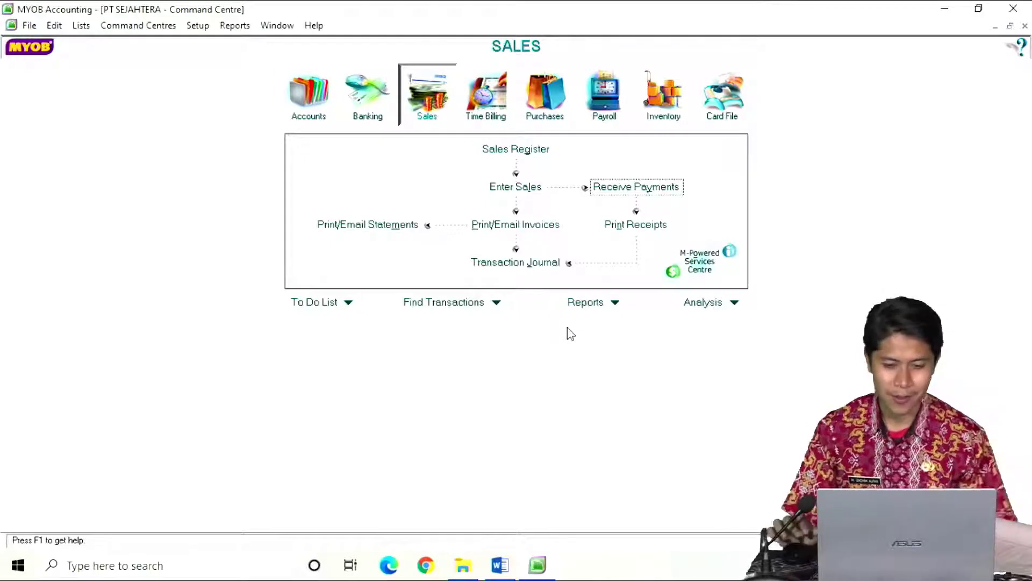
# - Switch to Word, bring up the Dokumen 5 invoice and dismiss the macro security and missing proofing tools notices
pyautogui.click(500, 565)
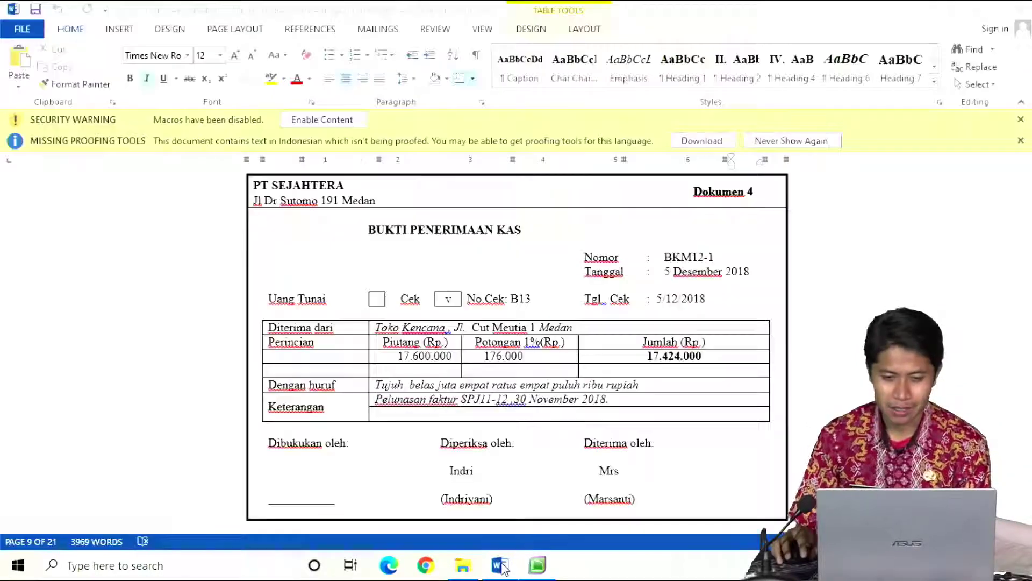
pyautogui.scroll(-5, 609, 339)
pyautogui.scroll(-4, 610, 338)
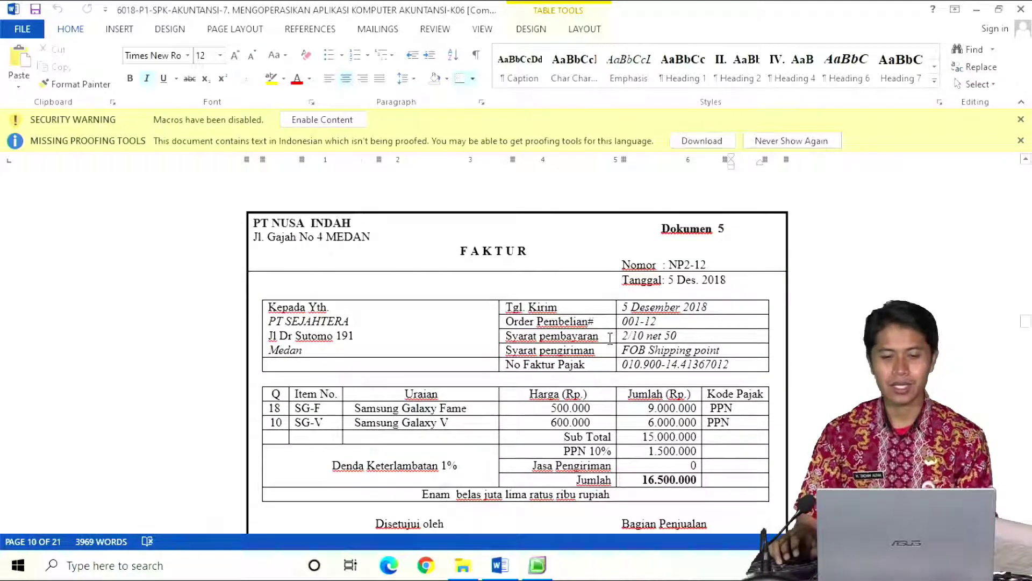
pyautogui.click(1020, 141)
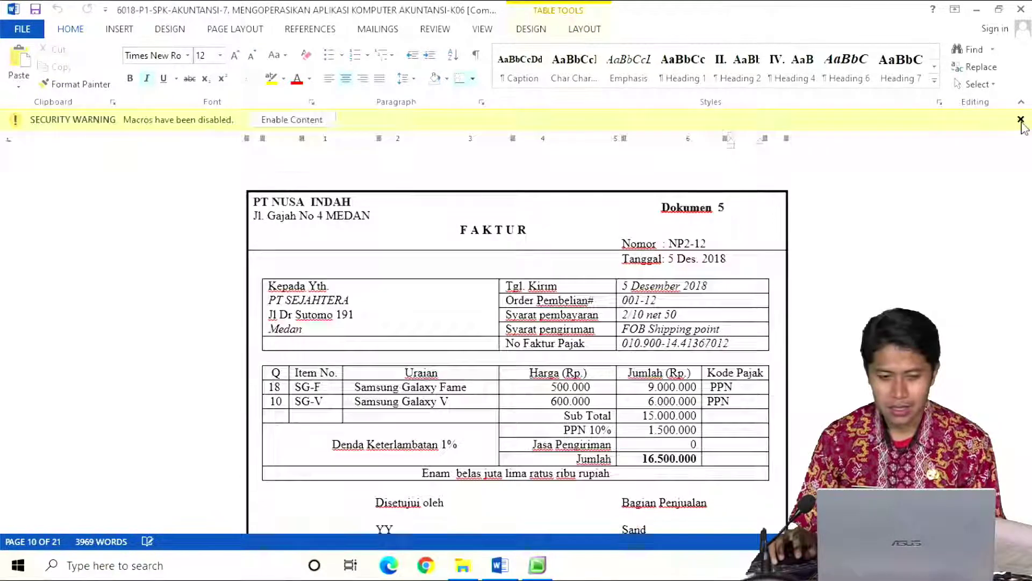
pyautogui.click(1021, 119)
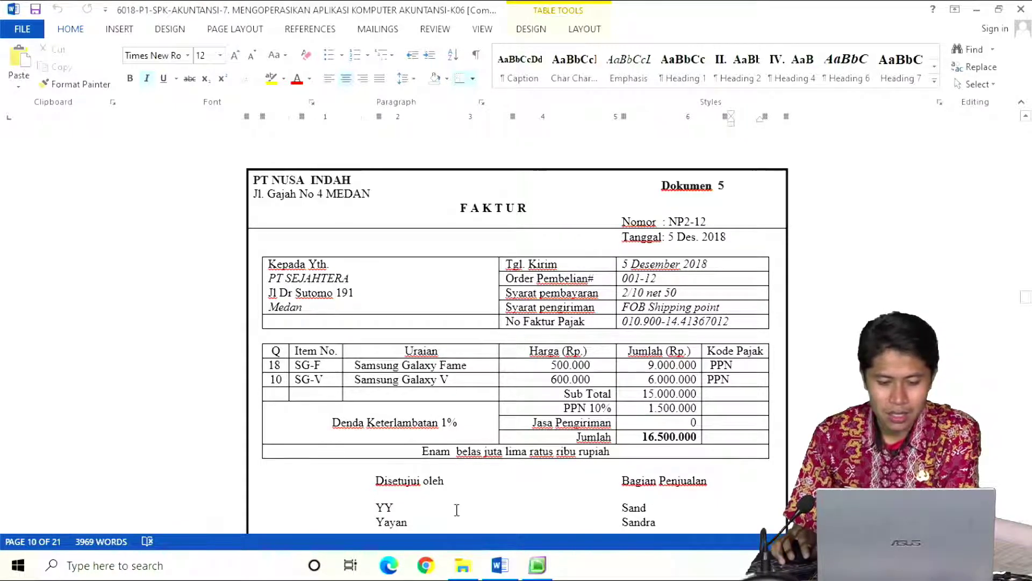
# - Look up PT Nusa Indah in the Daftar Supplier table and return to the Dokumen 5 invoice
pyautogui.click(501, 574)
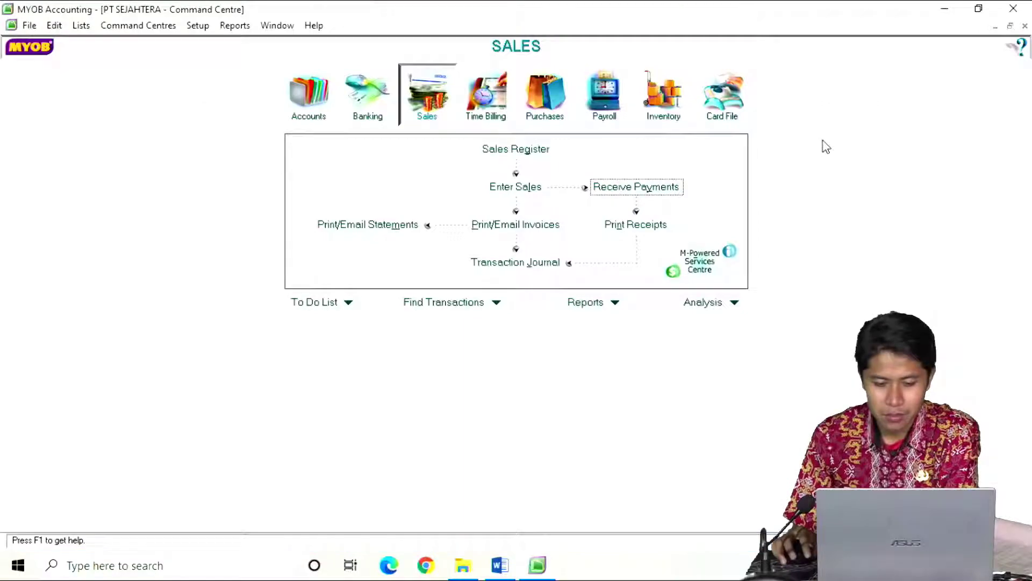
pyautogui.click(502, 565)
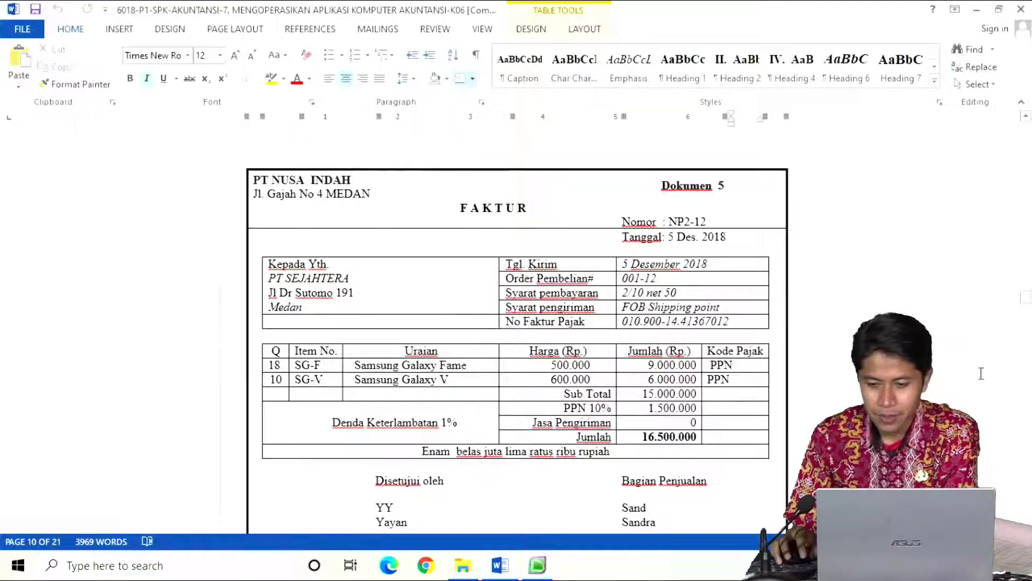
pyautogui.moveTo(1028, 295); pyautogui.dragTo(1021, 236)
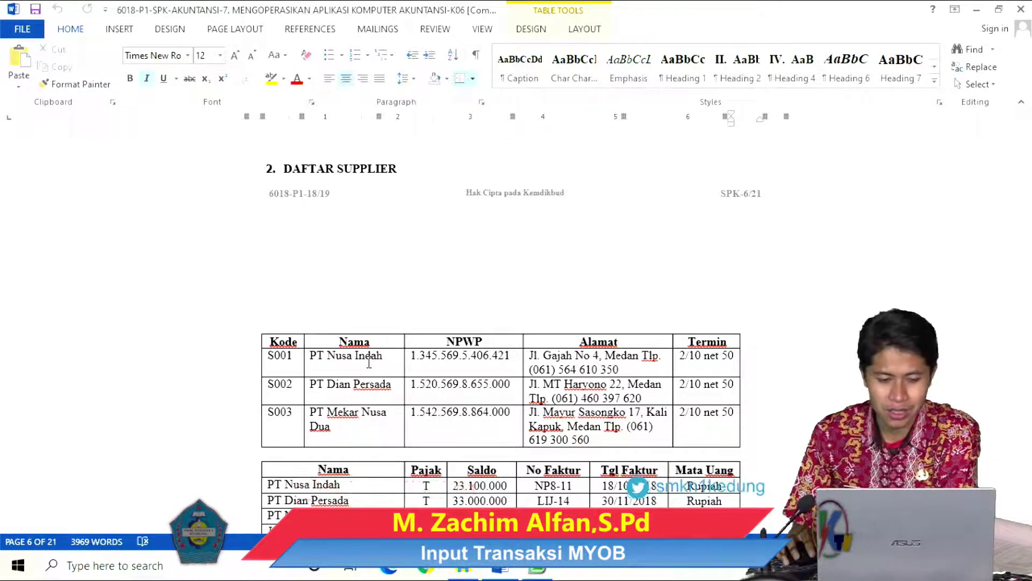
pyautogui.moveTo(1026, 237); pyautogui.dragTo(1024, 305)
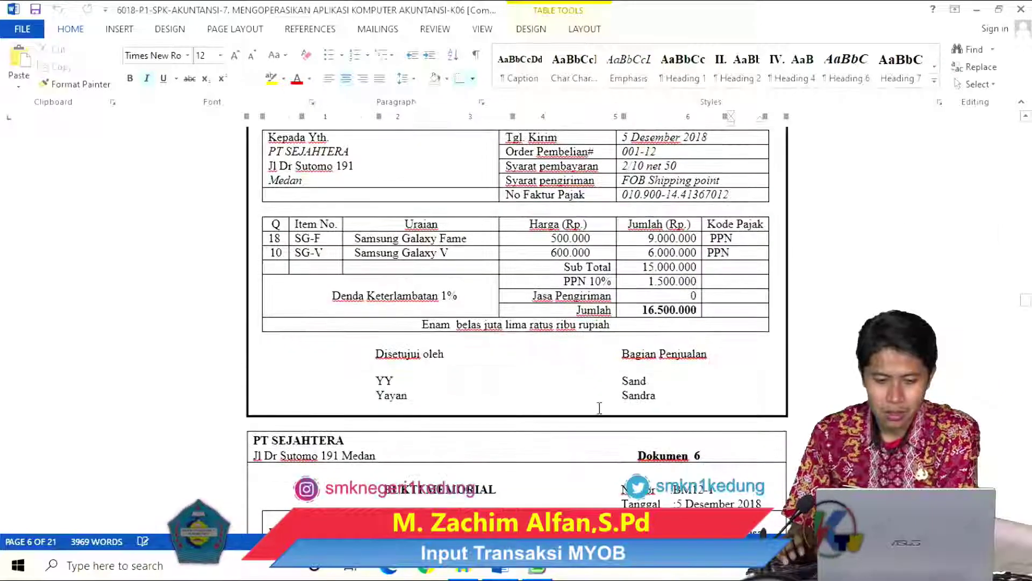
pyautogui.scroll(4, 596, 406)
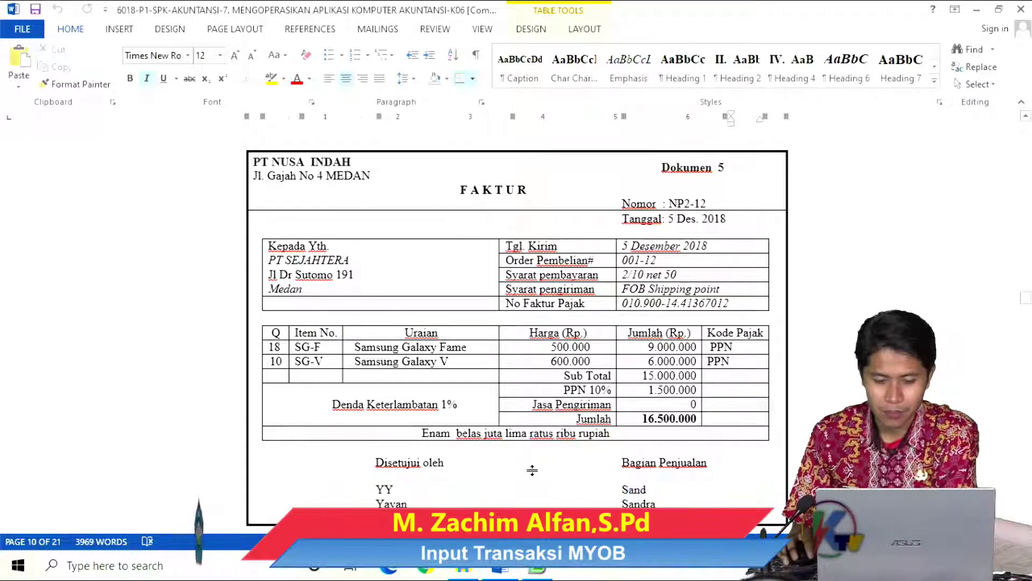
# - Switch to MYOB Accounting and start a new purchase bill with tax-exclusive amounts and the Item layout
pyautogui.click(535, 570)
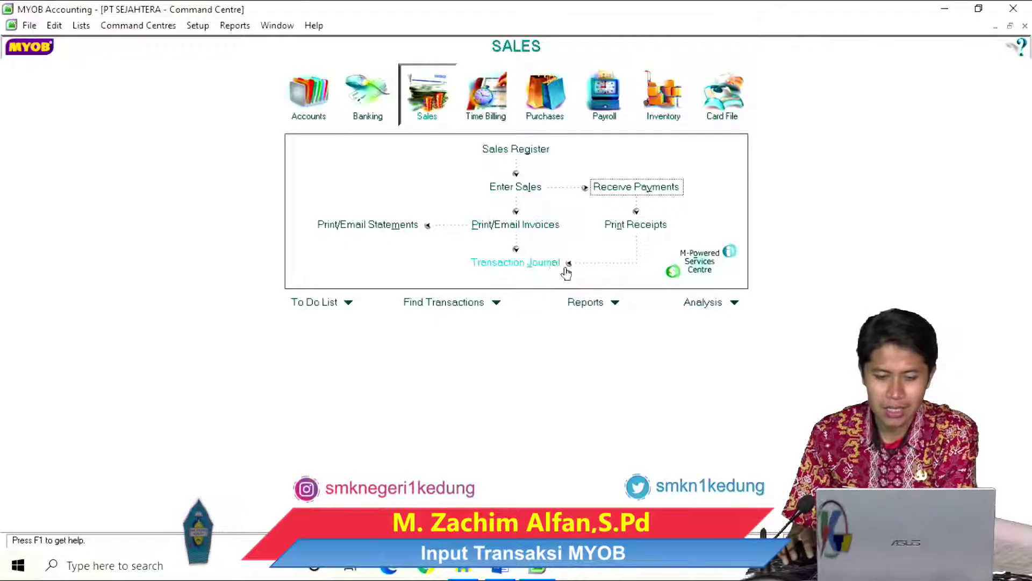
pyautogui.click(543, 119)
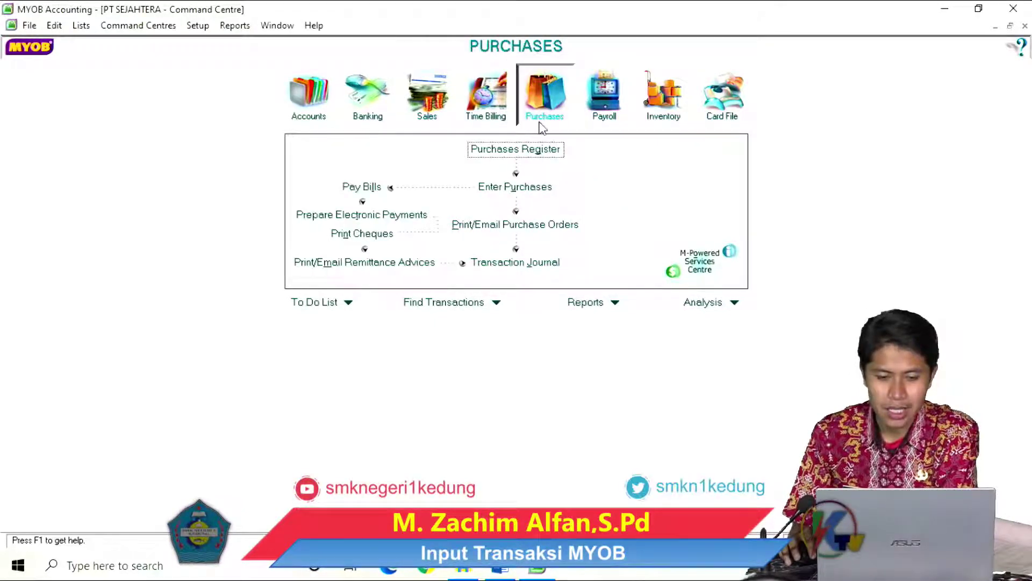
pyautogui.click(499, 188)
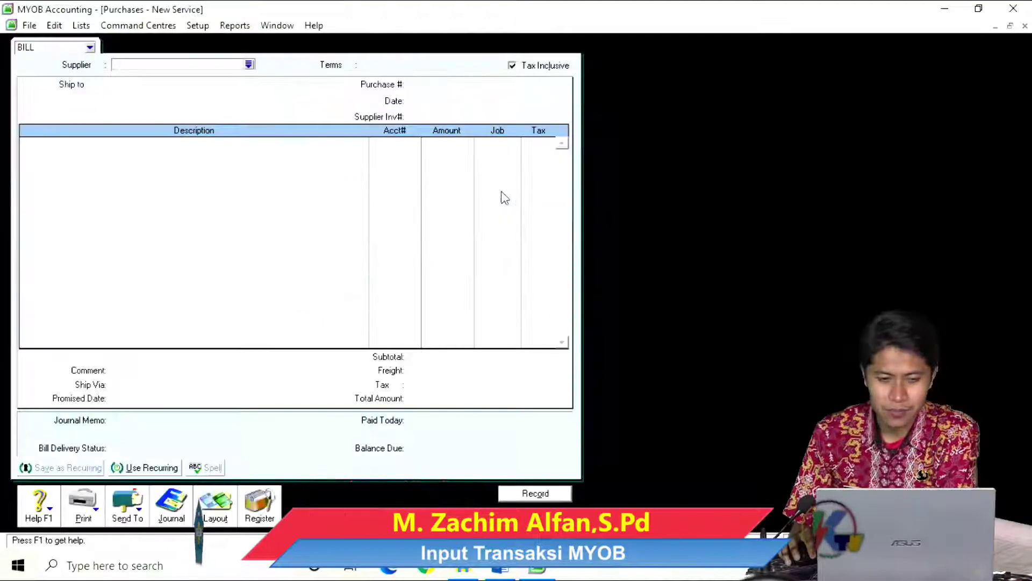
pyautogui.click(513, 69)
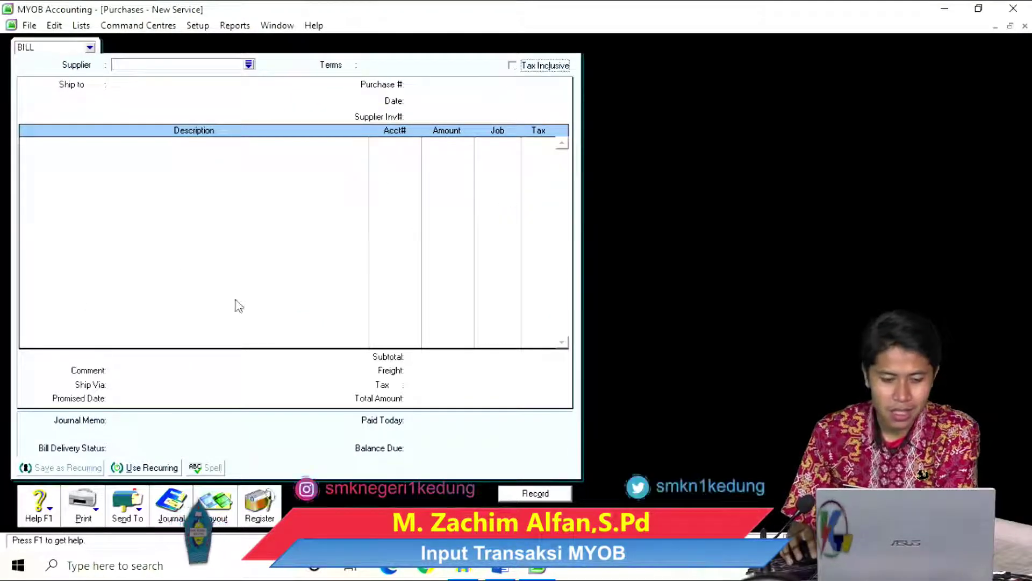
pyautogui.click(215, 505)
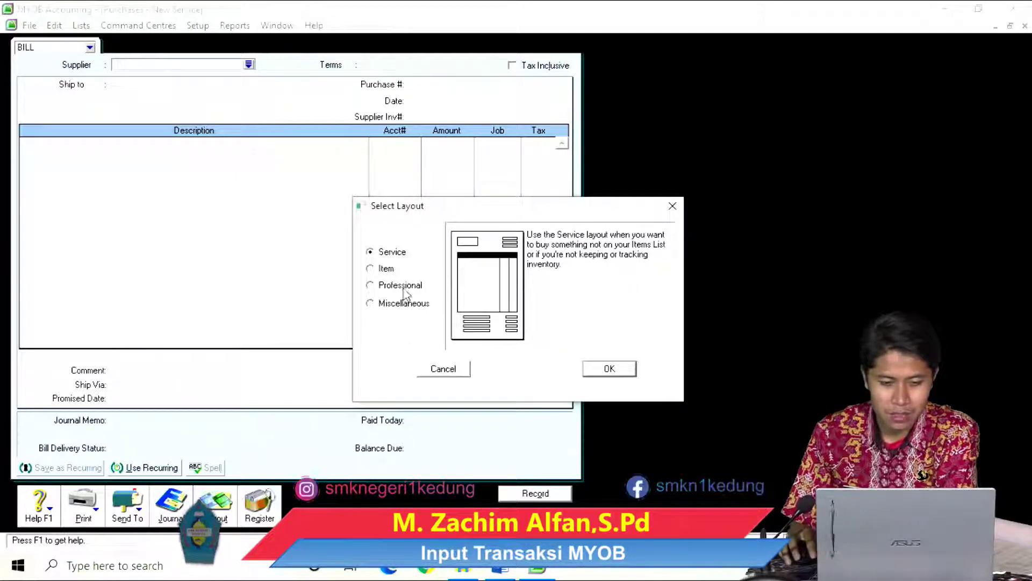
pyautogui.click(386, 269)
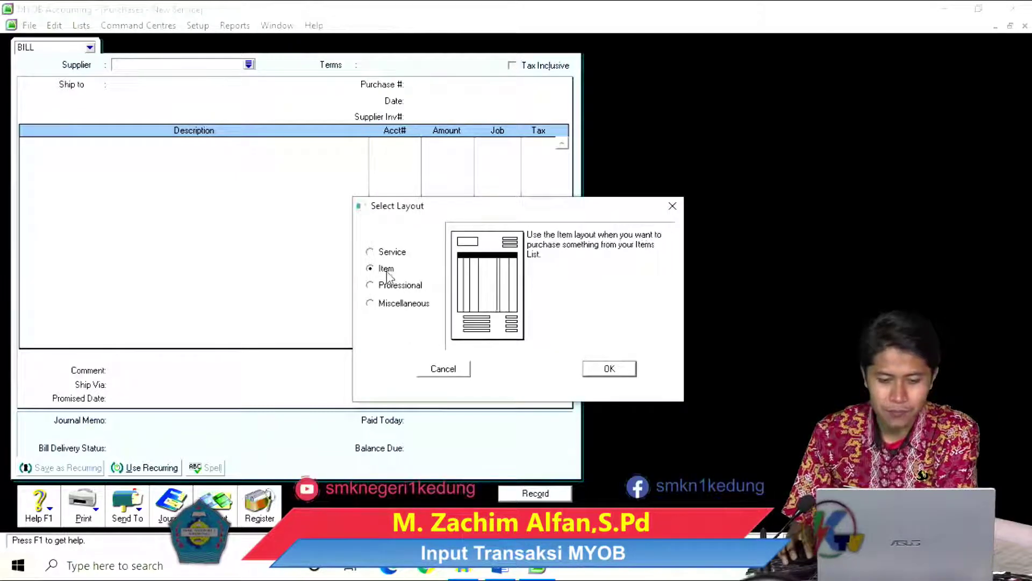
pyautogui.click(592, 372)
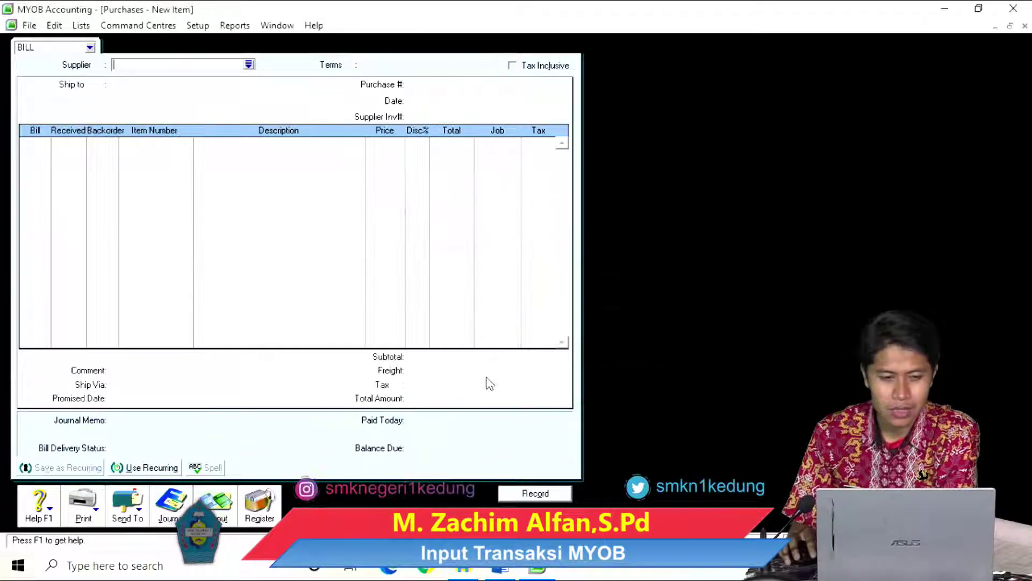
# - Choose PT NUSA INDAH as the bill's supplier and check the payment terms against Dokumen 5 in Word
pyautogui.click(249, 66)
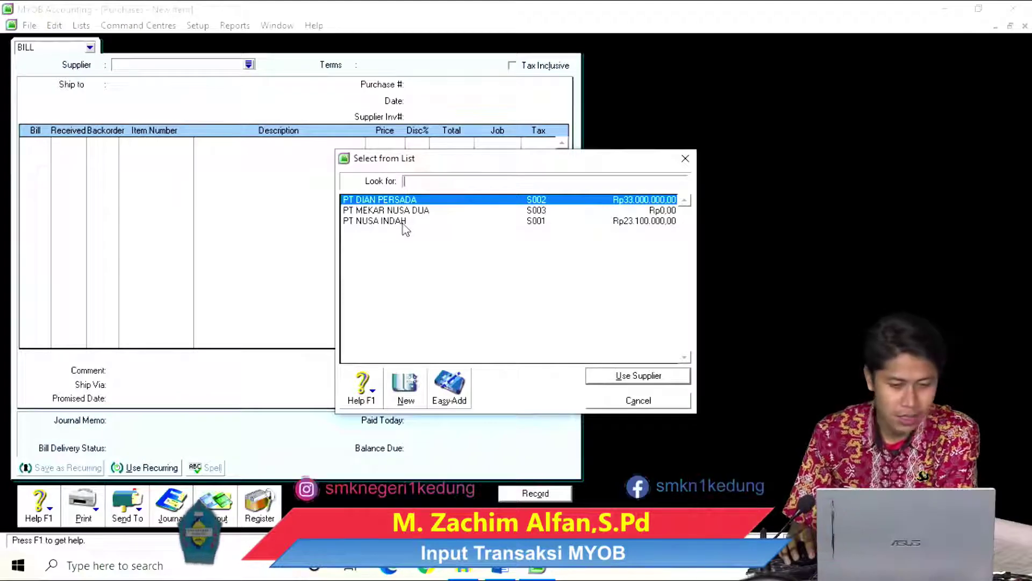
pyautogui.doubleClick(403, 222)
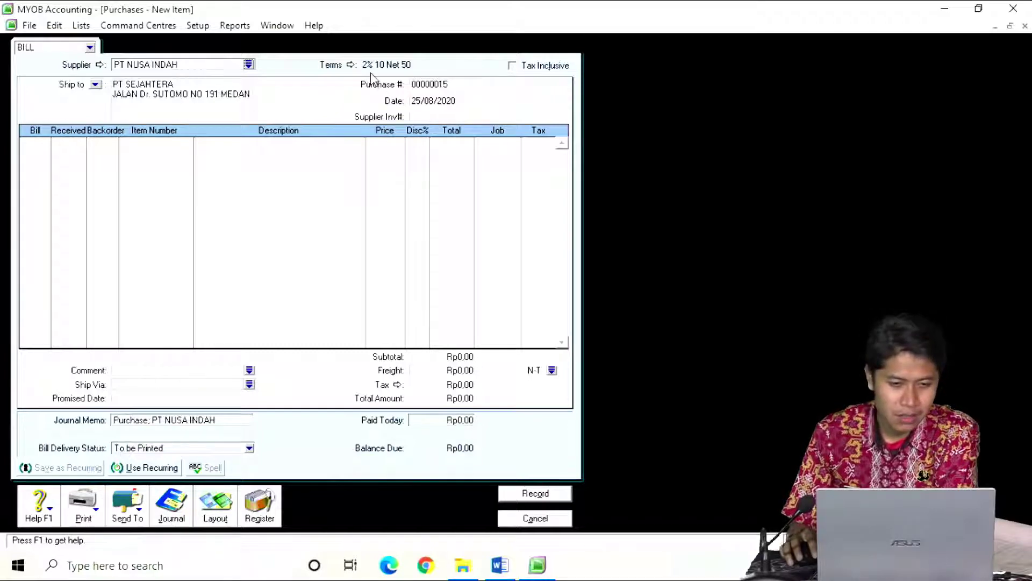
pyautogui.click(500, 565)
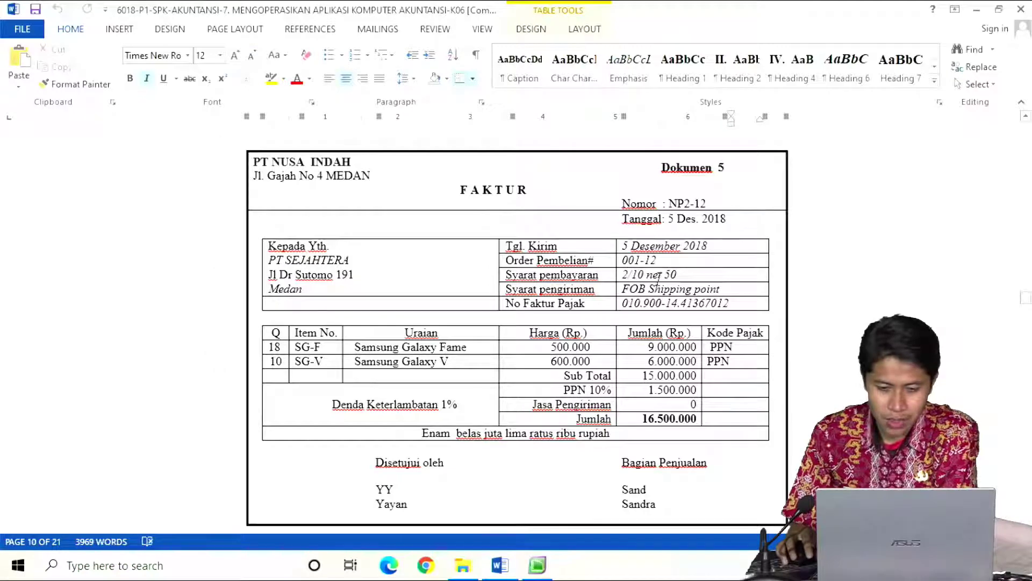
pyautogui.click(538, 565)
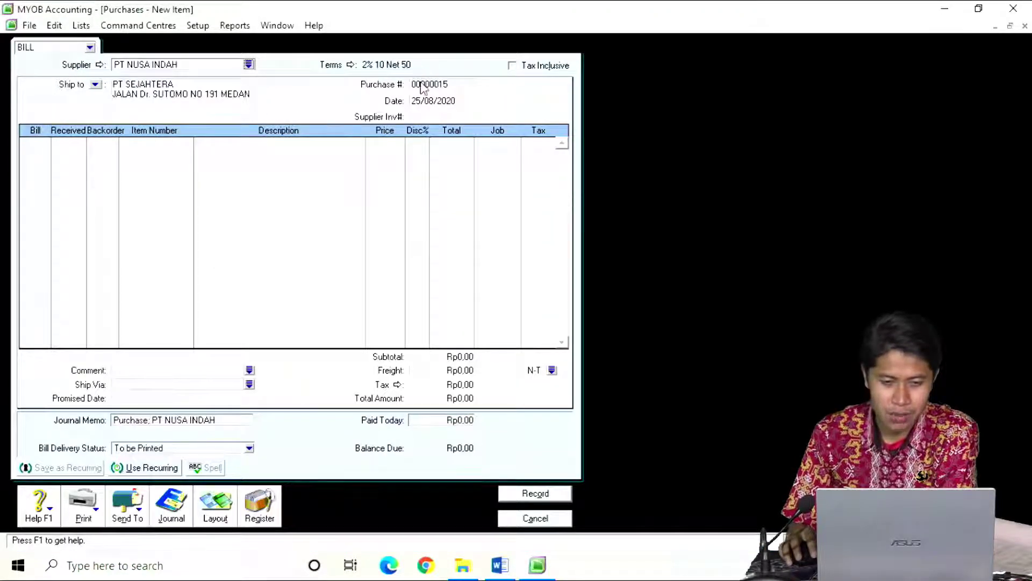
# - Set the purchase number to NP2-12 and the date to 05/12/2018, leaving the supplier invoice number blank
pyautogui.click(444, 86)
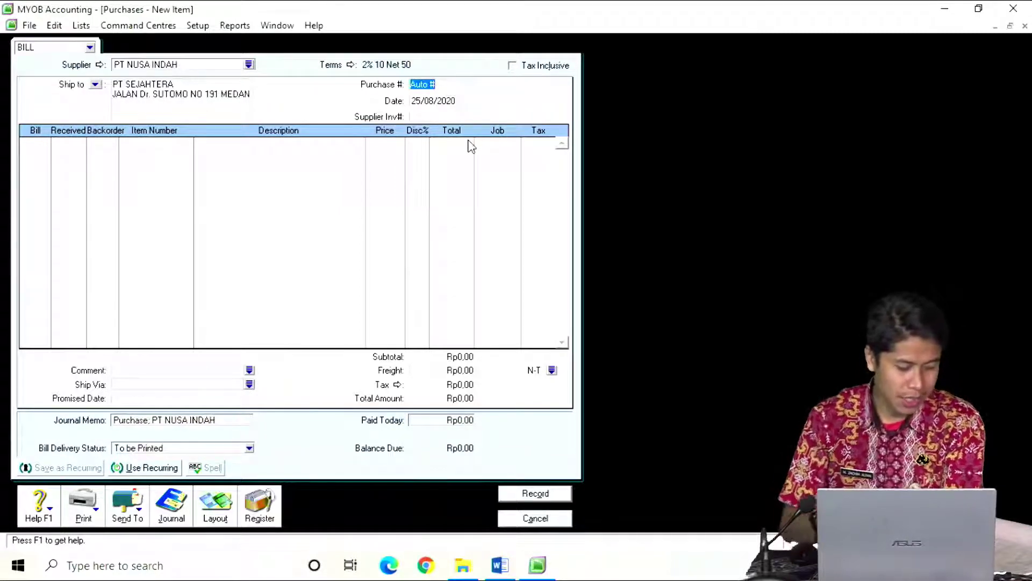
pyautogui.write('N')
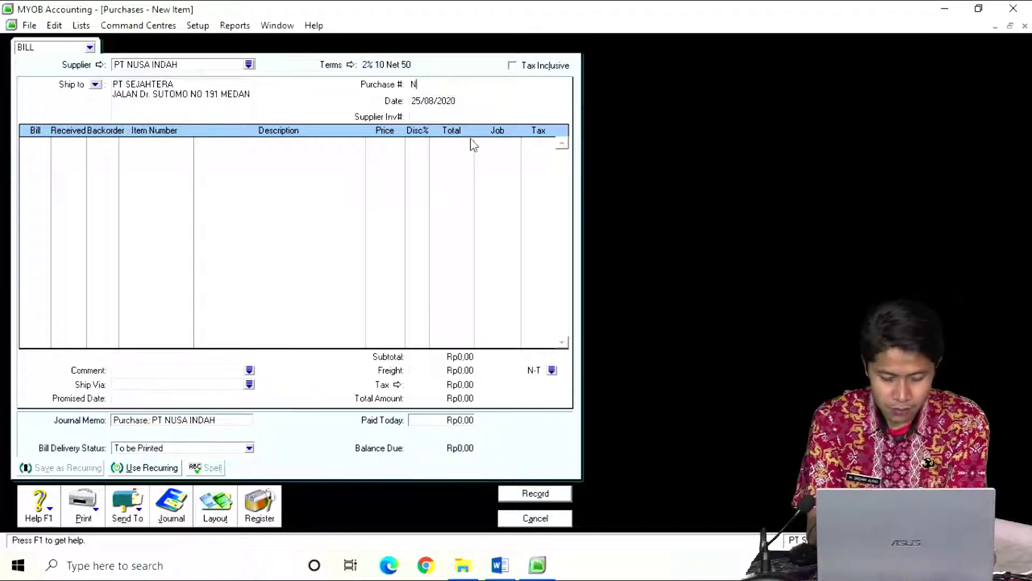
pyautogui.write('P2-12')
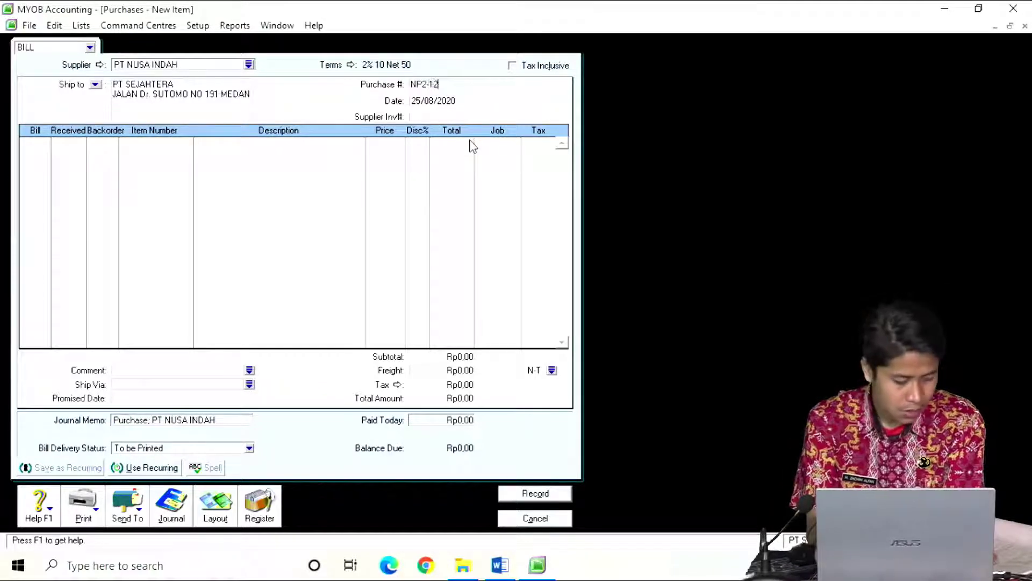
pyautogui.press('Tab')
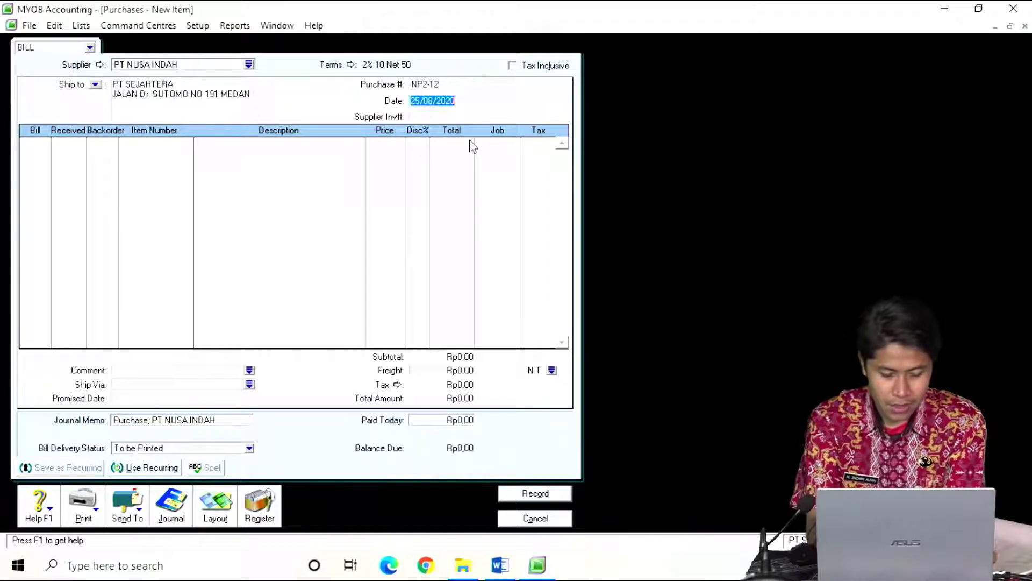
pyautogui.write('5/12')
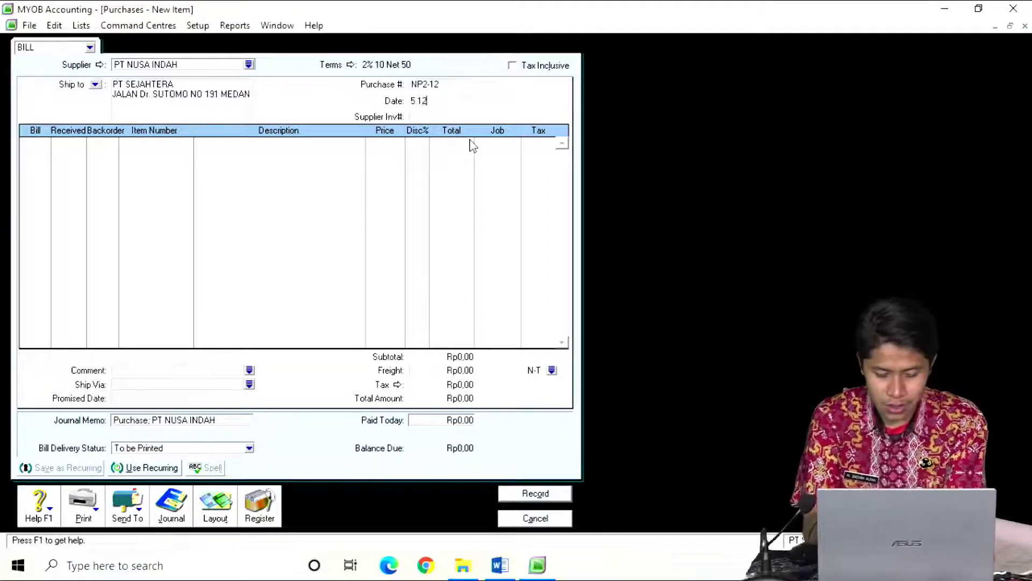
pyautogui.write('/2018')
pyautogui.press('Tab')
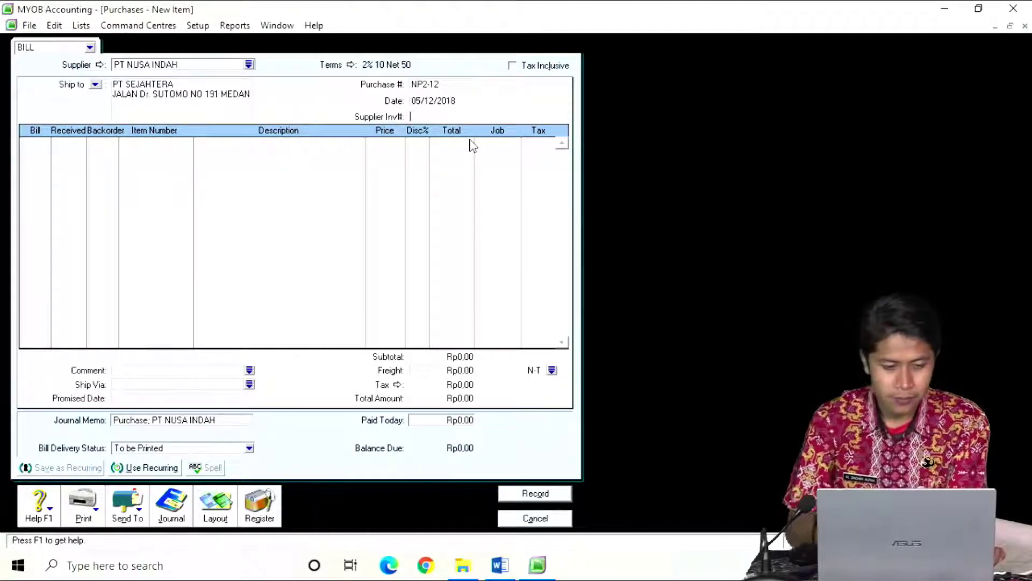
pyautogui.press('Tab')
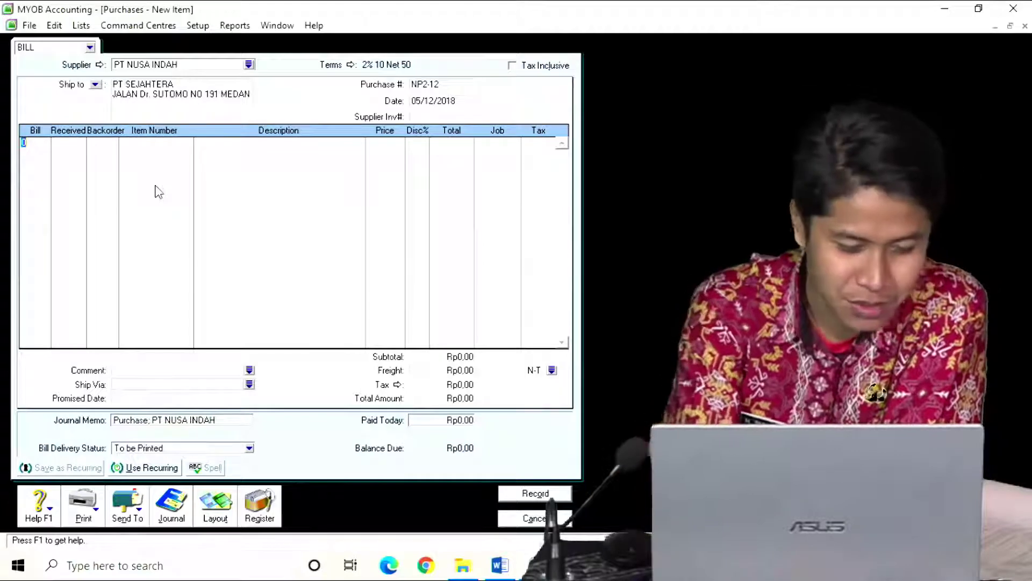
# - Add a bill line for 18 units of item SG-F at a price of 500000 with no discount or job, keeping the VAT tax code
pyautogui.write('18')
pyautogui.press('Tab')
pyautogui.press('Tab')
pyautogui.press('Tab')
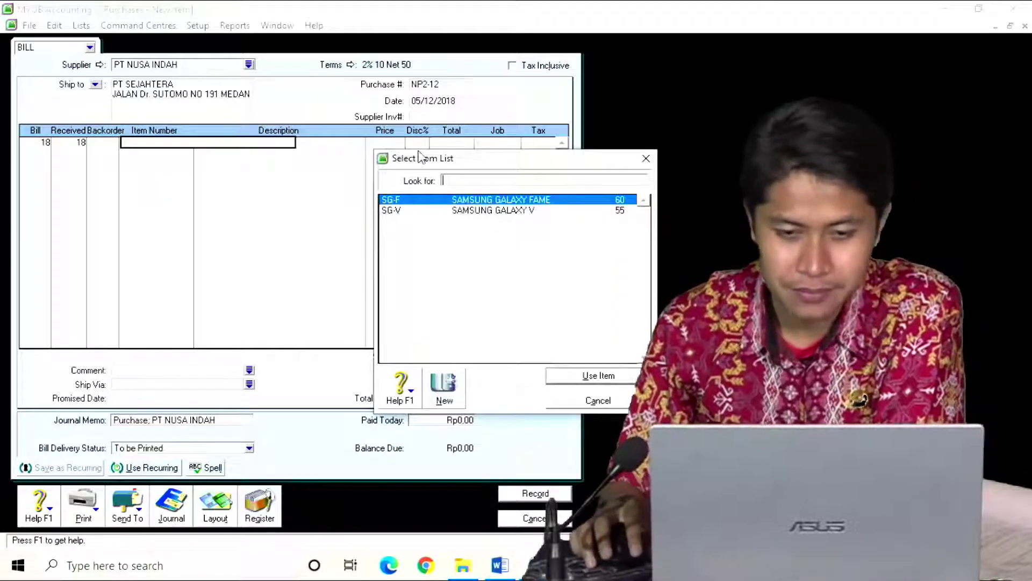
pyautogui.press('Return')
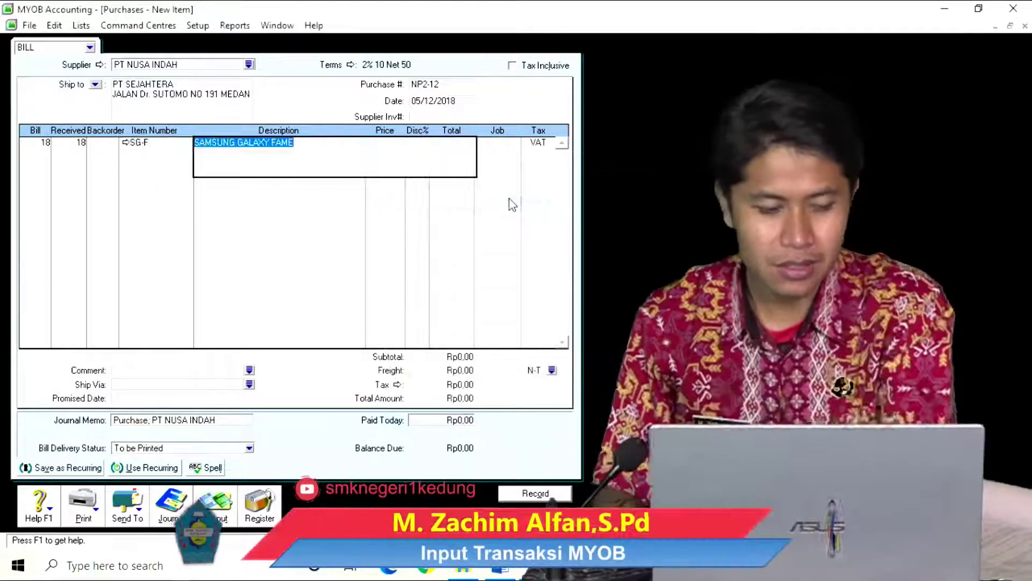
pyautogui.press('Tab')
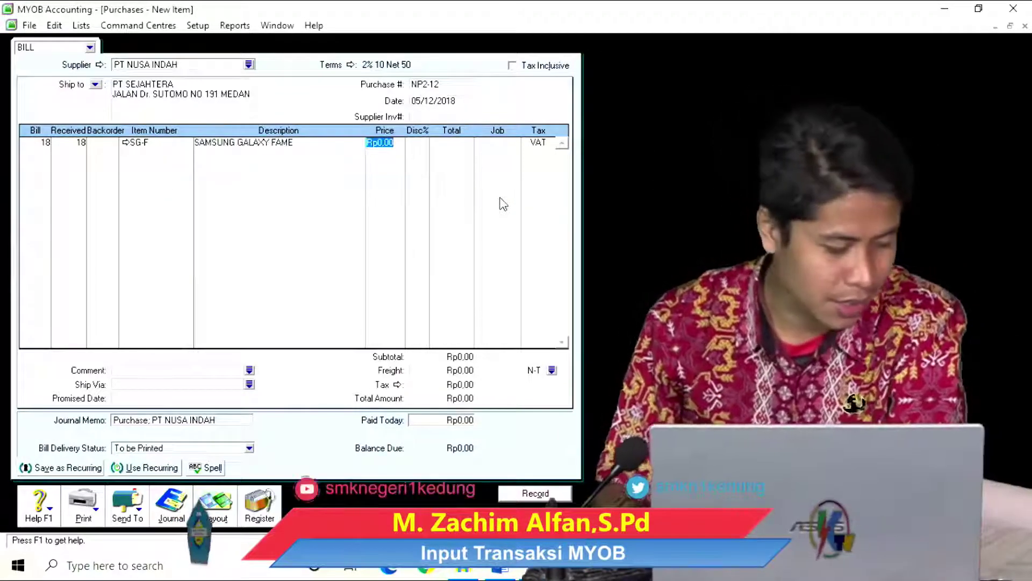
pyautogui.write('500000')
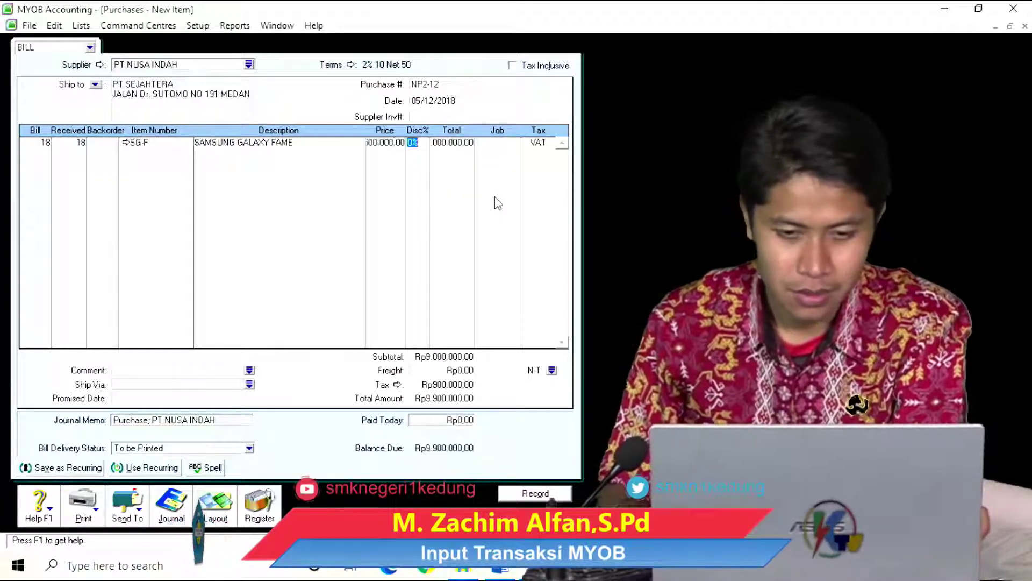
pyautogui.press('Tab')
pyautogui.press('Tab')
pyautogui.click(461, 146)
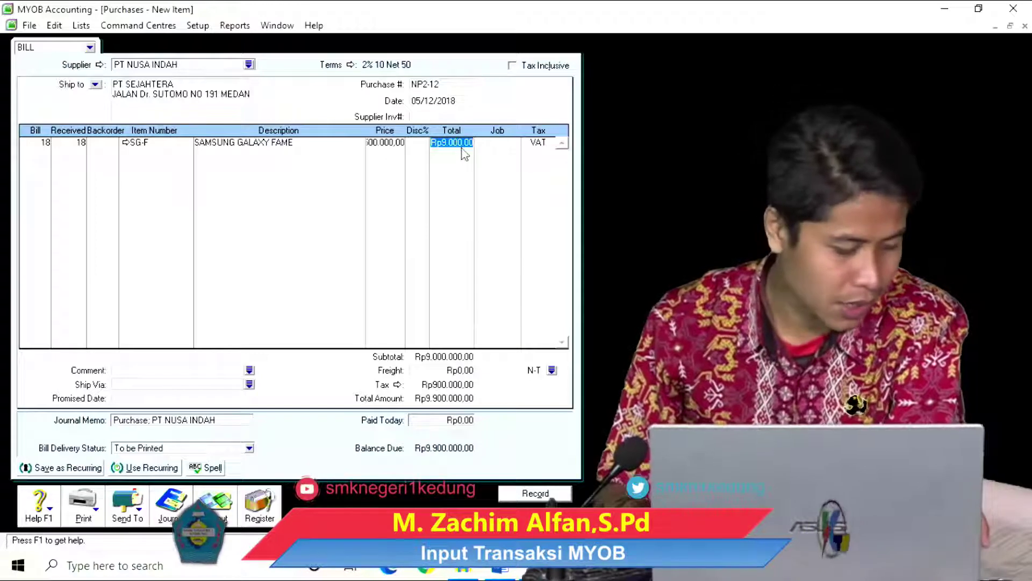
pyautogui.press('Tab')
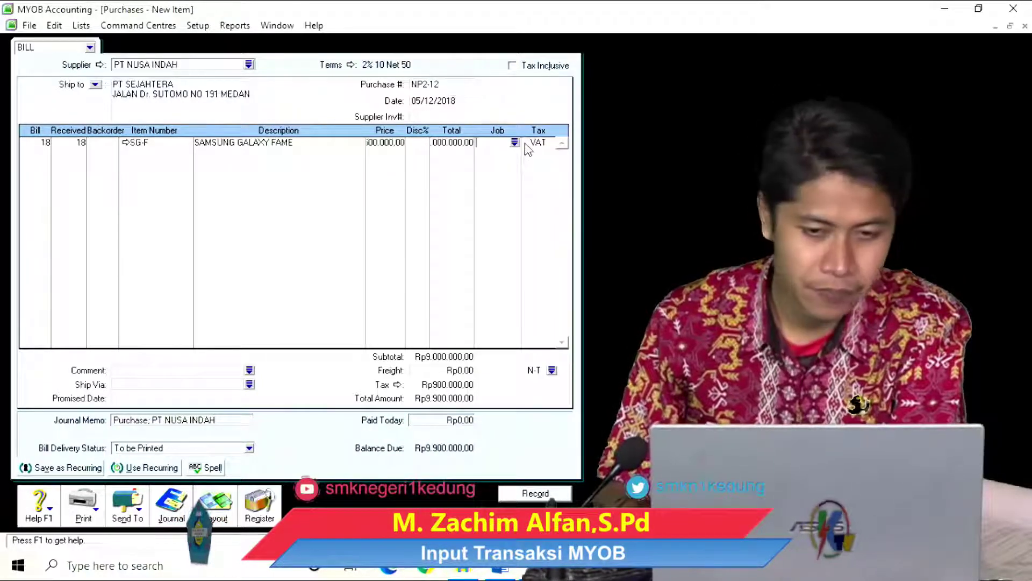
pyautogui.press('Tab')
pyautogui.press('Tab')
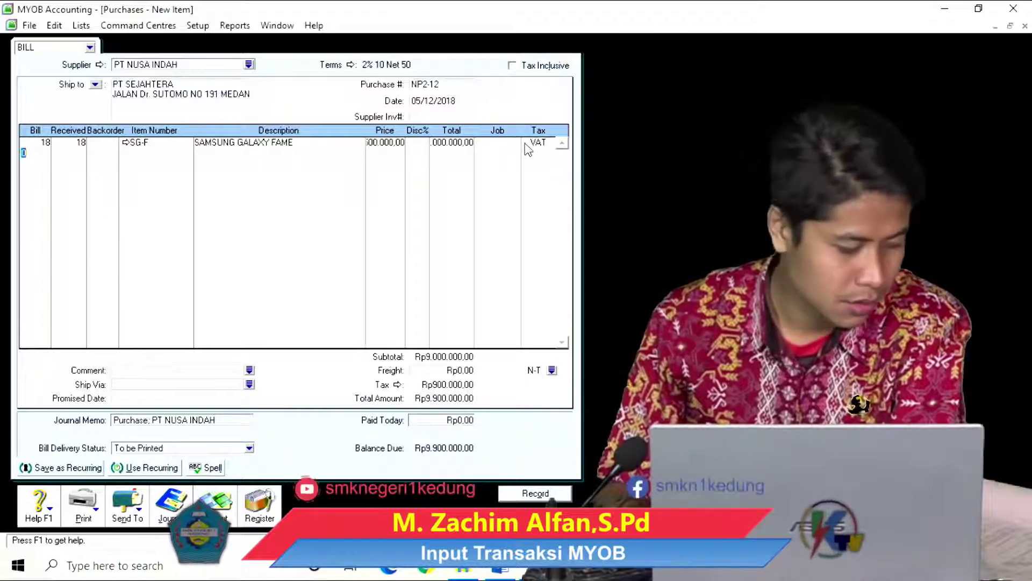
# - Add a second bill line for 10 units of item SG-V at a price of 600000 with no discount or job
pyautogui.write('10')
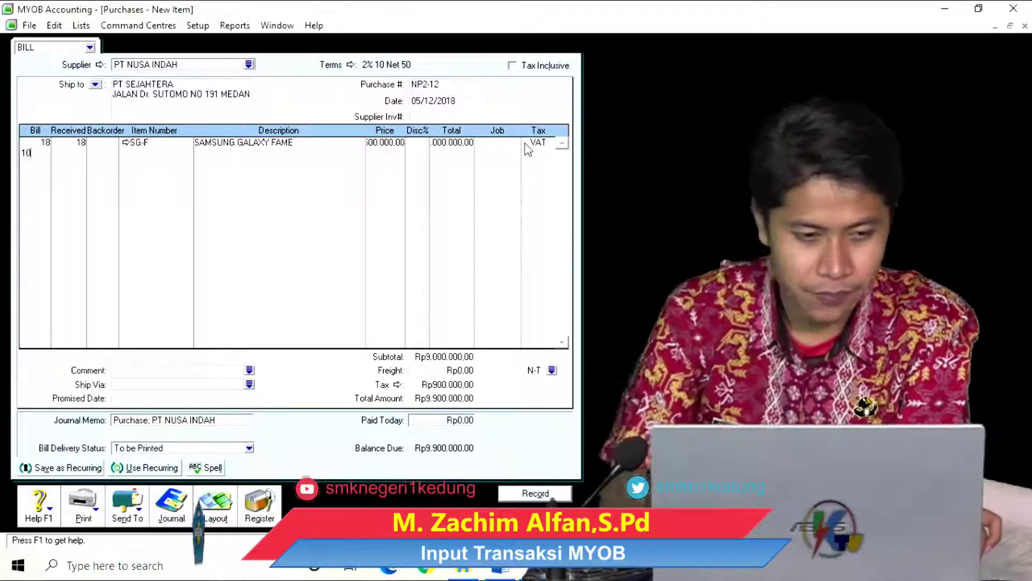
pyautogui.press('Tab')
pyautogui.press('Tab')
pyautogui.press('Tab')
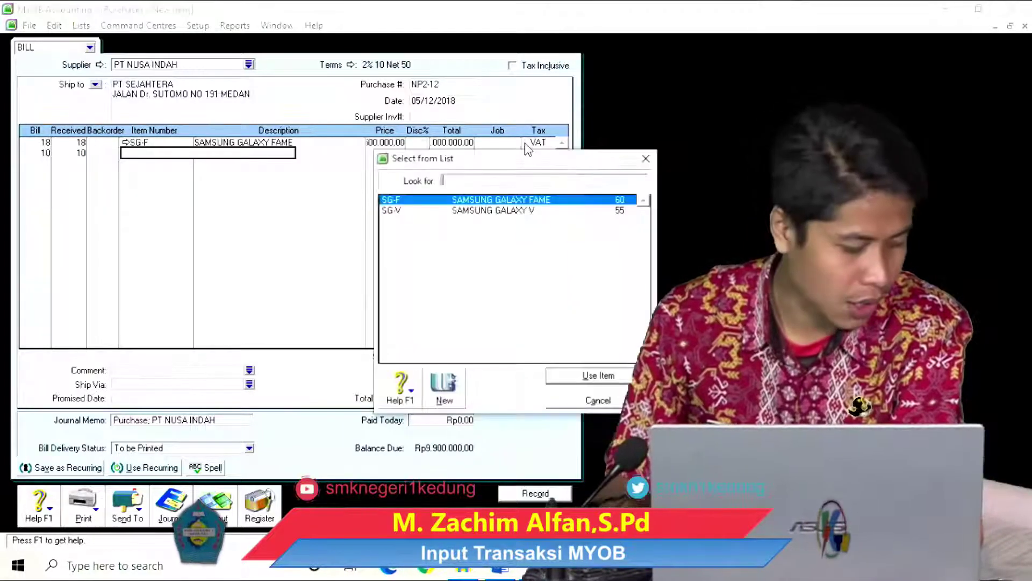
pyautogui.doubleClick(490, 212)
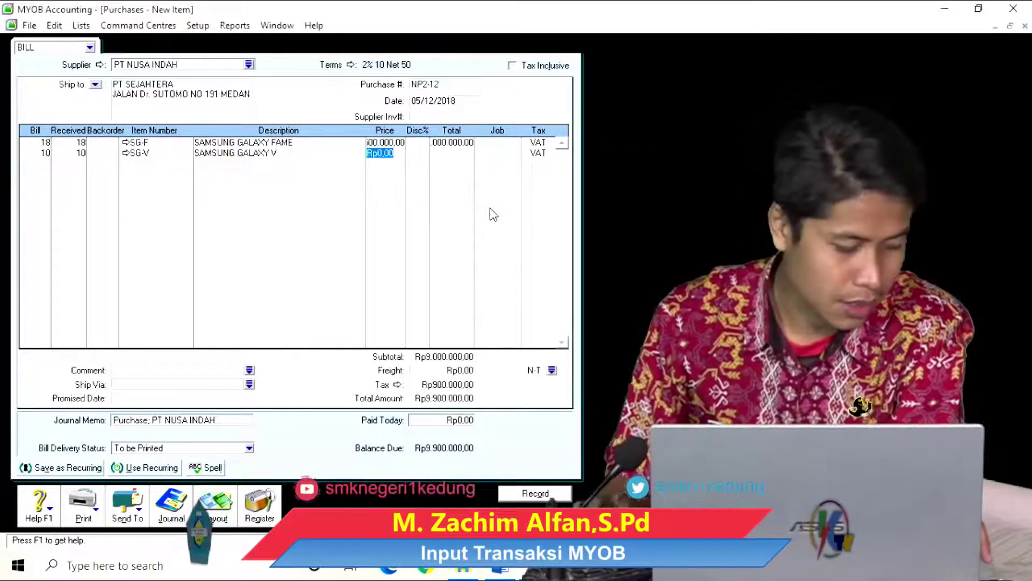
pyautogui.write('6')
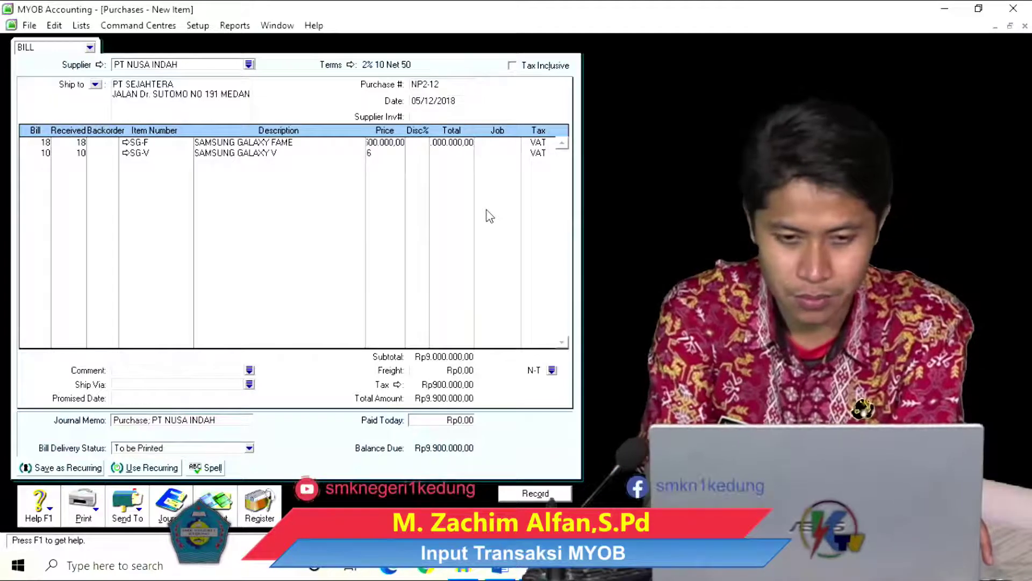
pyautogui.write('00000')
pyautogui.press('Tab')
pyautogui.press('Tab')
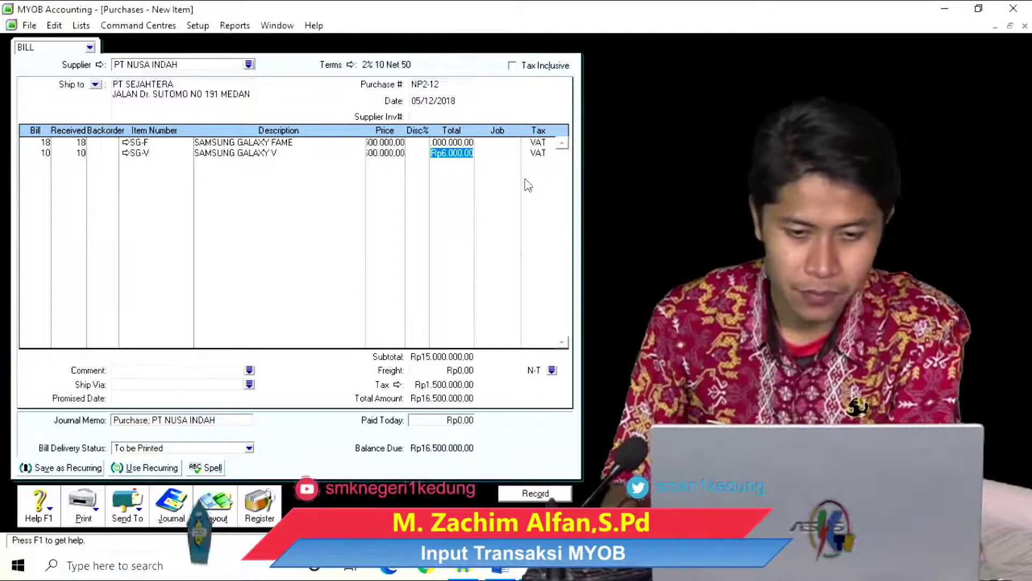
pyautogui.press('Tab')
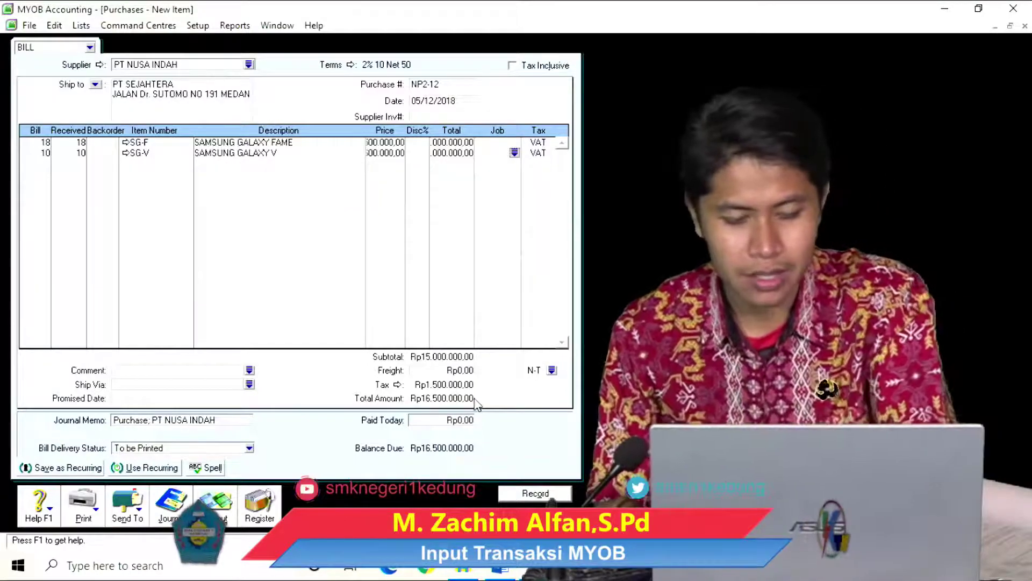
# - Review the journal recap of the PT NUSA INDAH purchase beside the bill, comparing its debits and credits with the bill amounts, and close it
pyautogui.hotkey('ctrl', 'r')
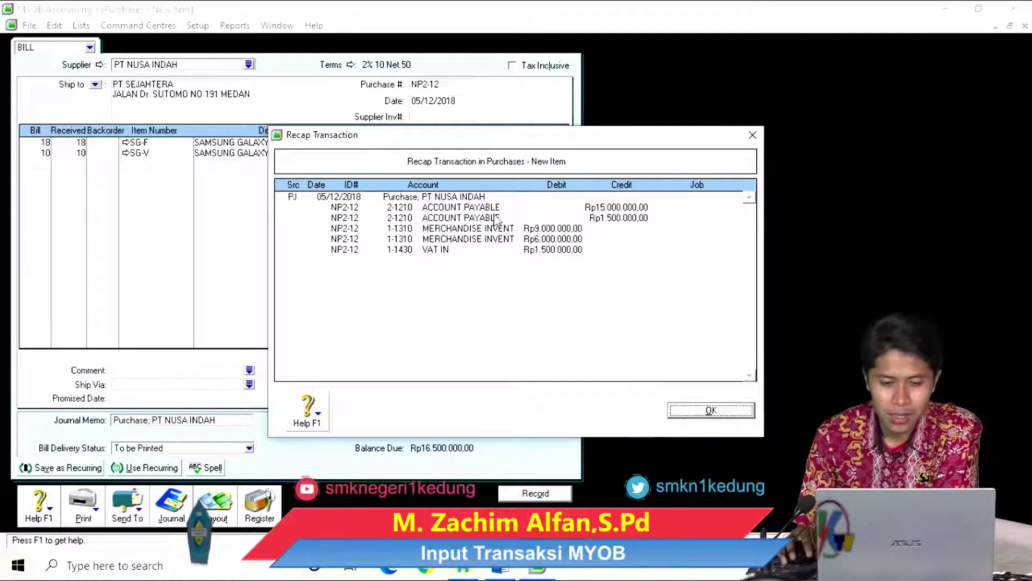
pyautogui.moveTo(503, 140); pyautogui.dragTo(802, 120)
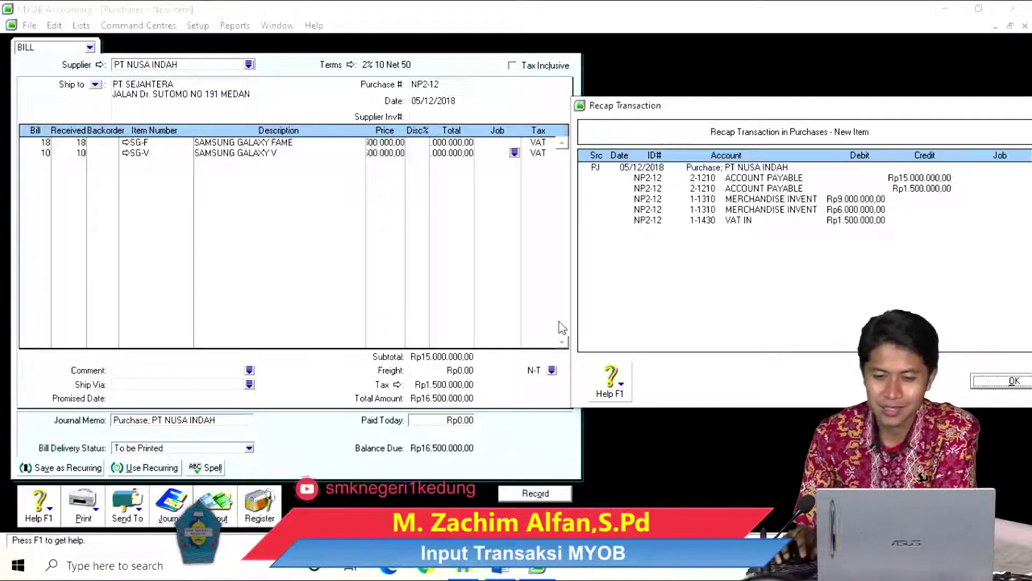
pyautogui.moveTo(817, 115); pyautogui.dragTo(803, 117)
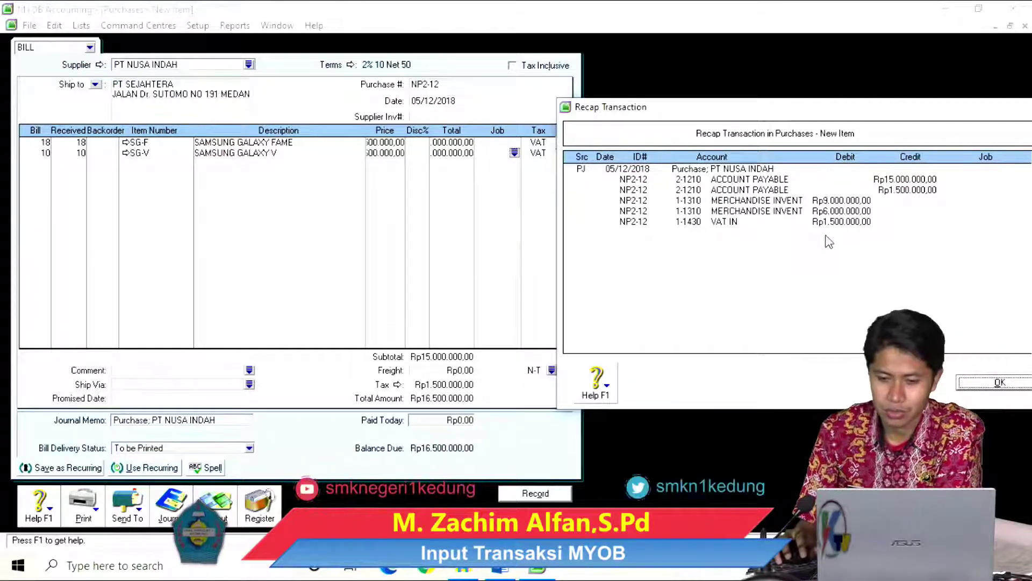
pyautogui.moveTo(852, 114); pyautogui.dragTo(818, 114)
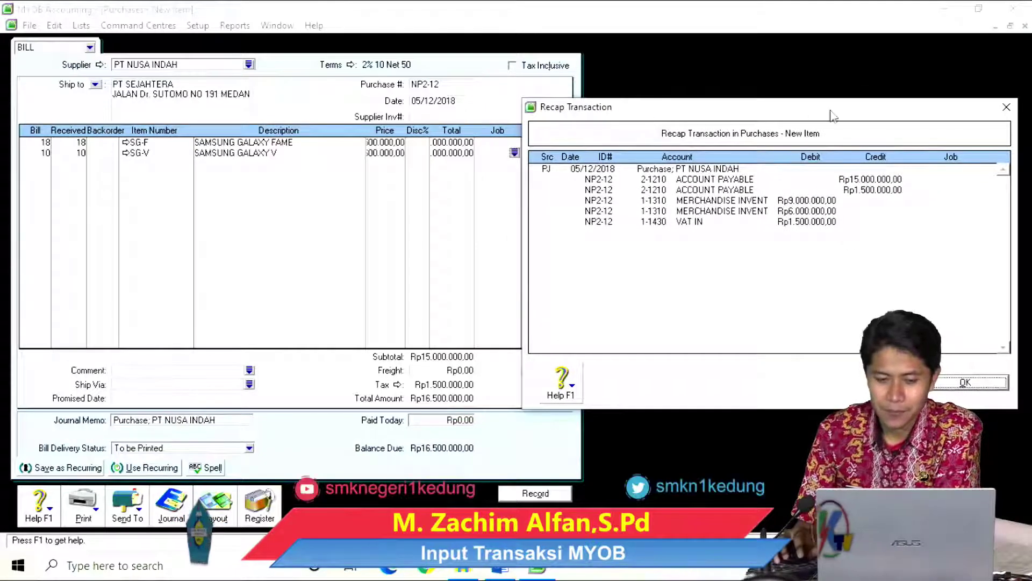
pyautogui.press('Return')
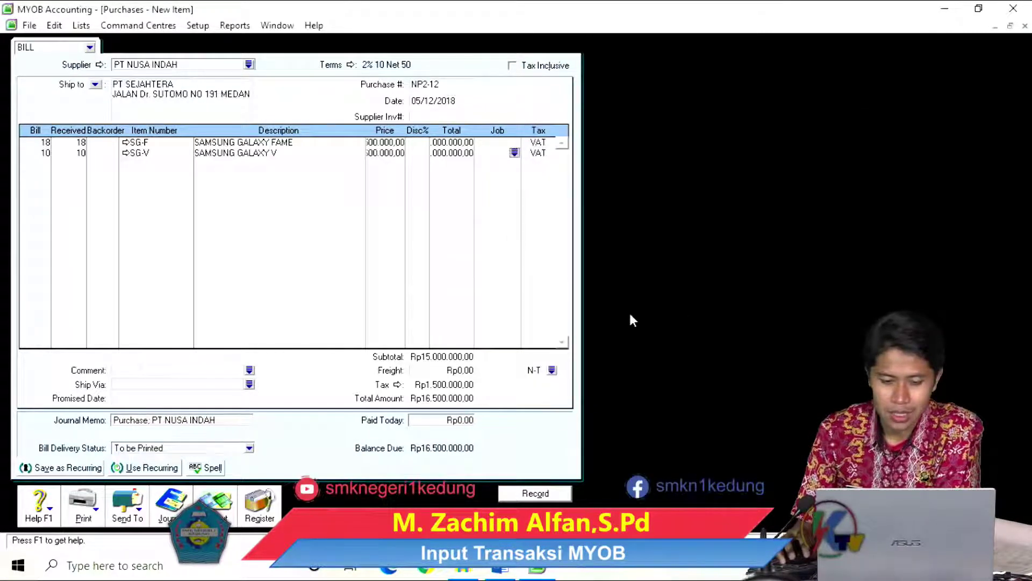
# - Record the PT NUSA INDAH bill, keeping the existing tax code, and close the purchase window
pyautogui.click(527, 498)
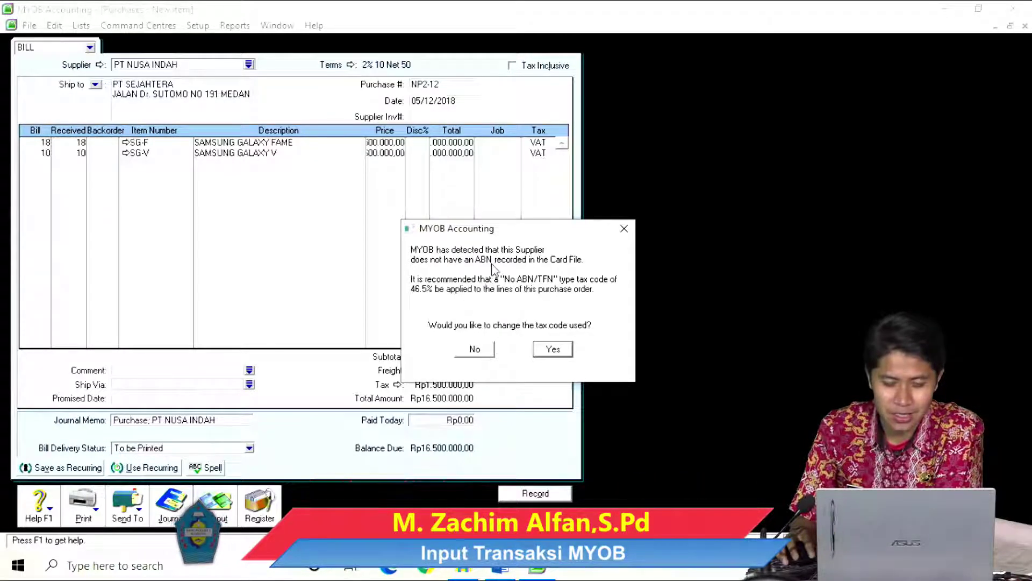
pyautogui.click(476, 348)
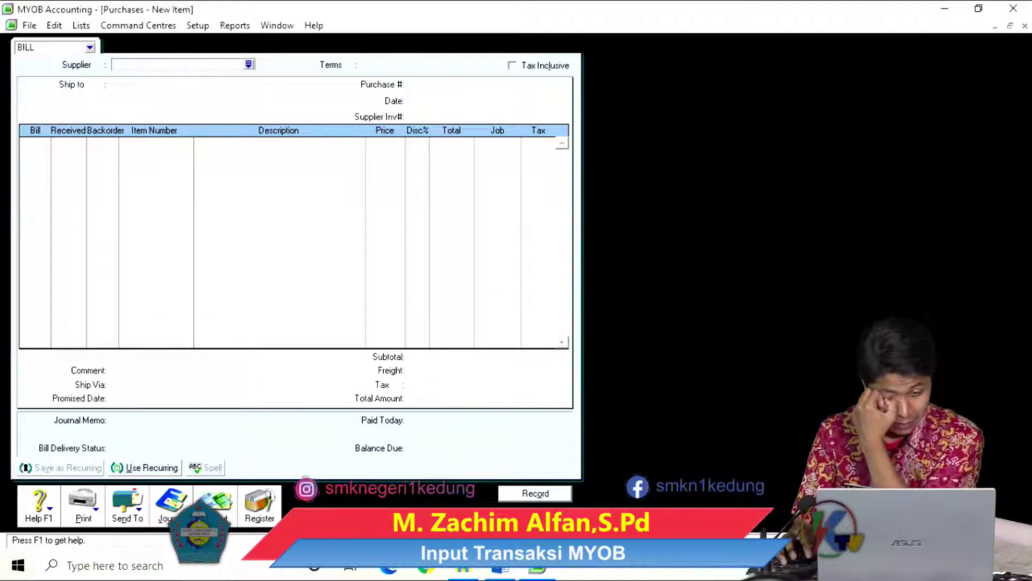
pyautogui.press('Escape')
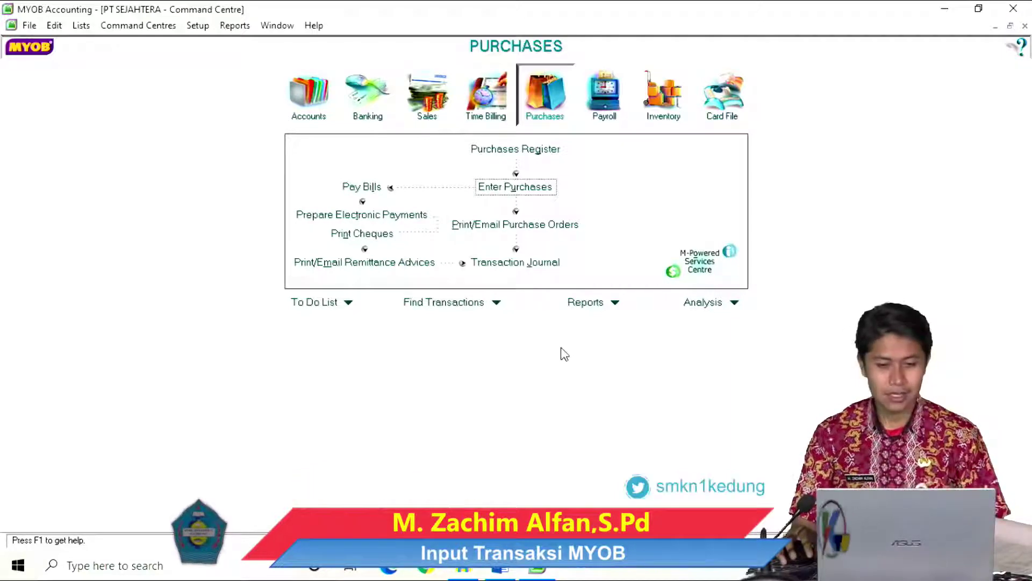
# - Switch to Word and read the Dokumen 6 purchase return memo, comparing its invoice number, items and prices with Dokumen 5
pyautogui.click(496, 570)
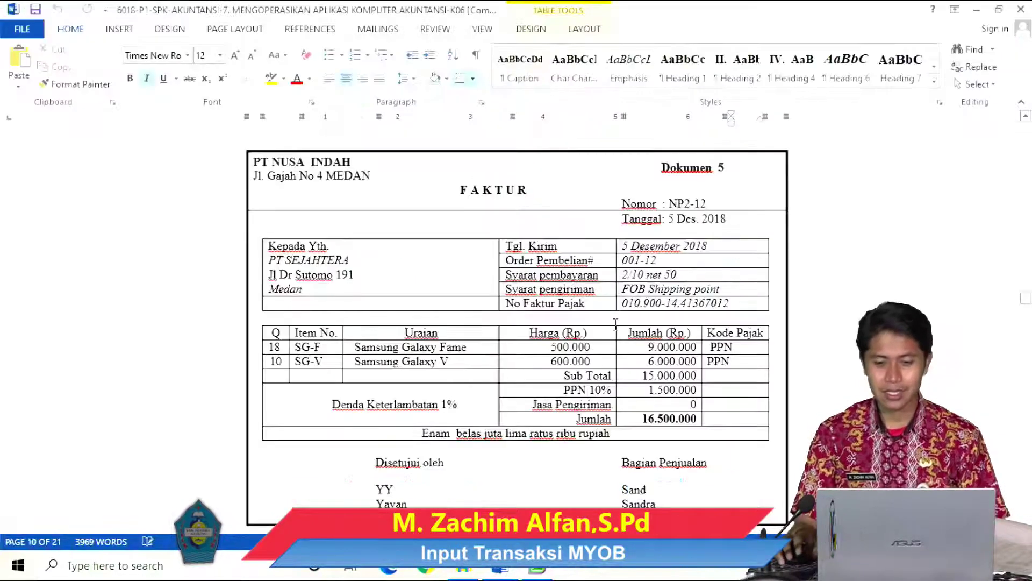
pyautogui.scroll(-8, 640, 299)
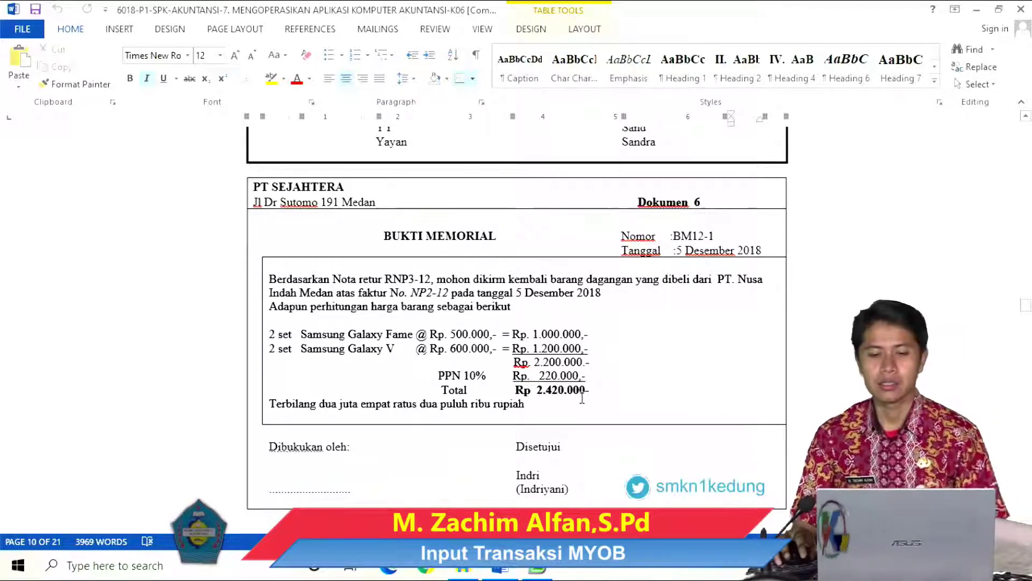
pyautogui.scroll(5, 576, 316)
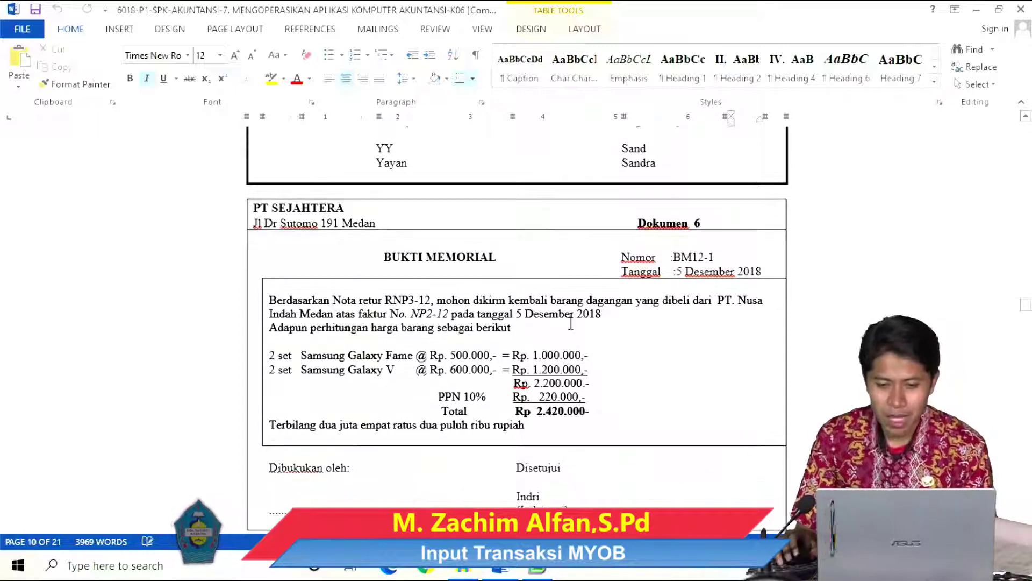
pyautogui.scroll(2, 571, 322)
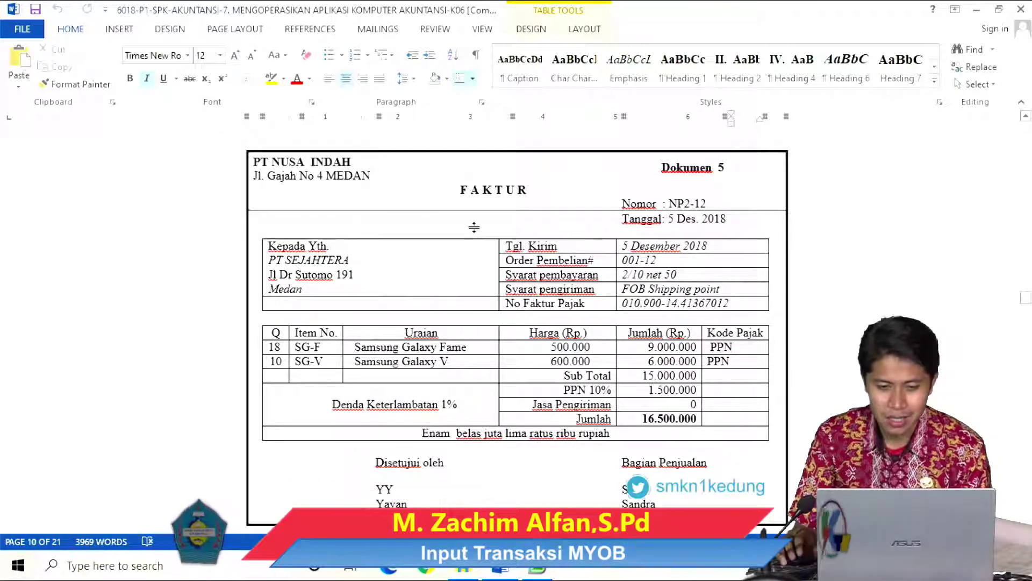
pyautogui.scroll(-10, 474, 225)
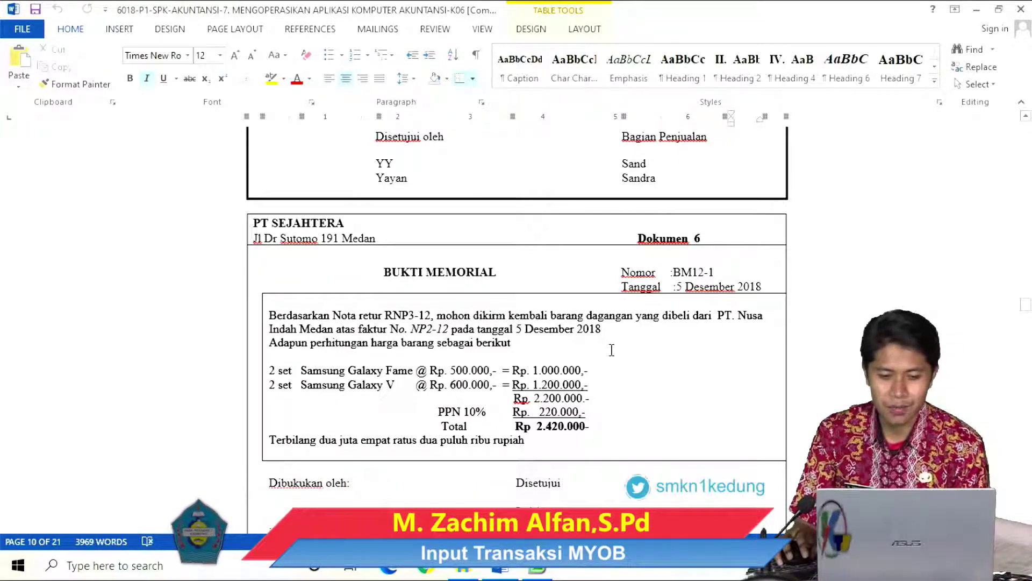
pyautogui.scroll(-1, 610, 351)
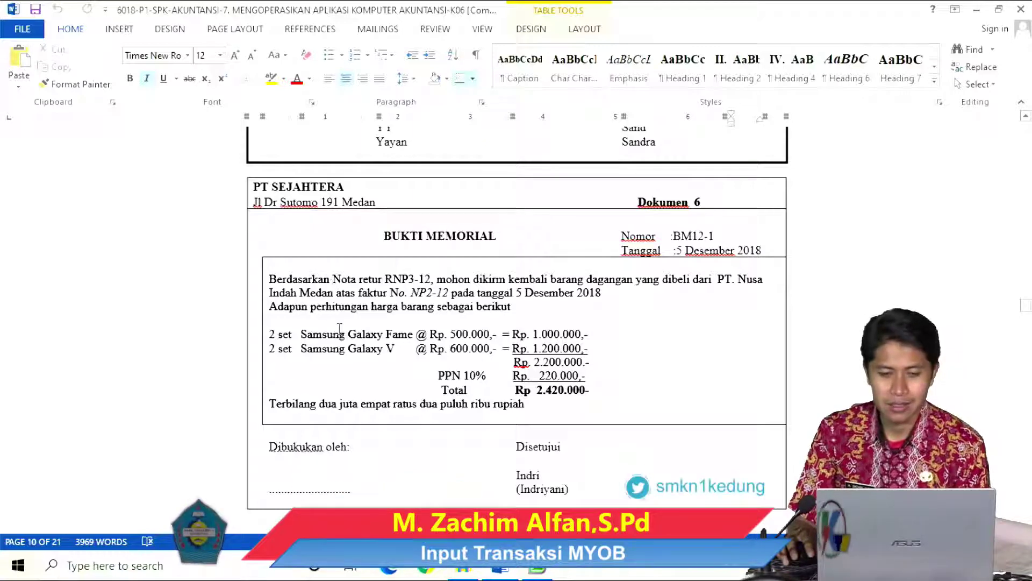
pyautogui.scroll(6, 423, 326)
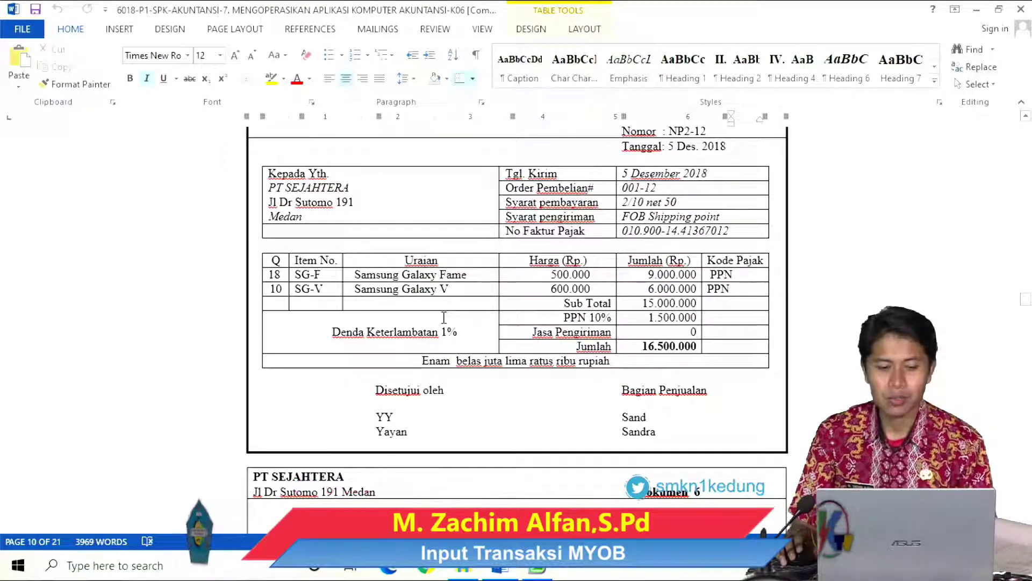
pyautogui.scroll(-5, 444, 318)
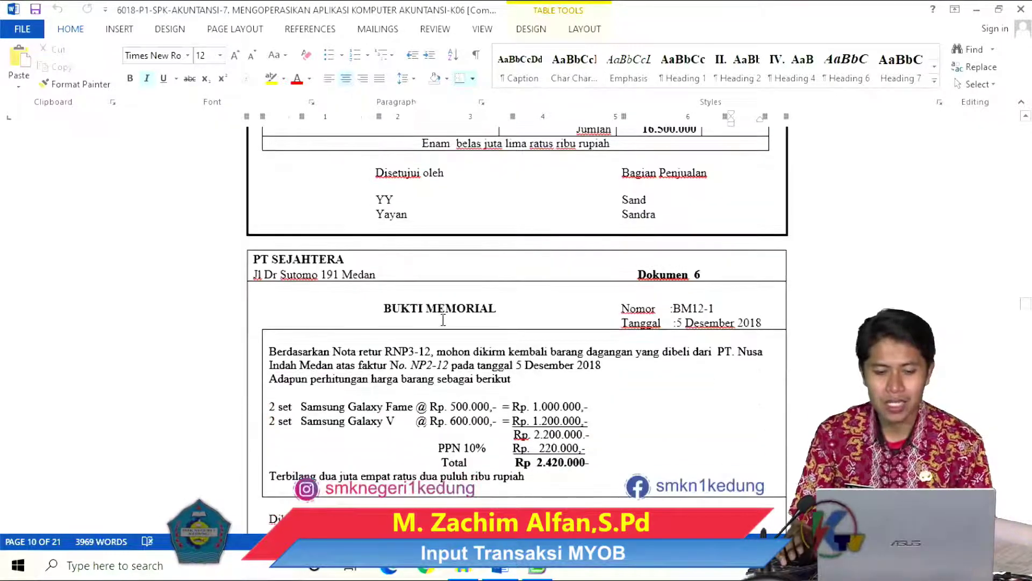
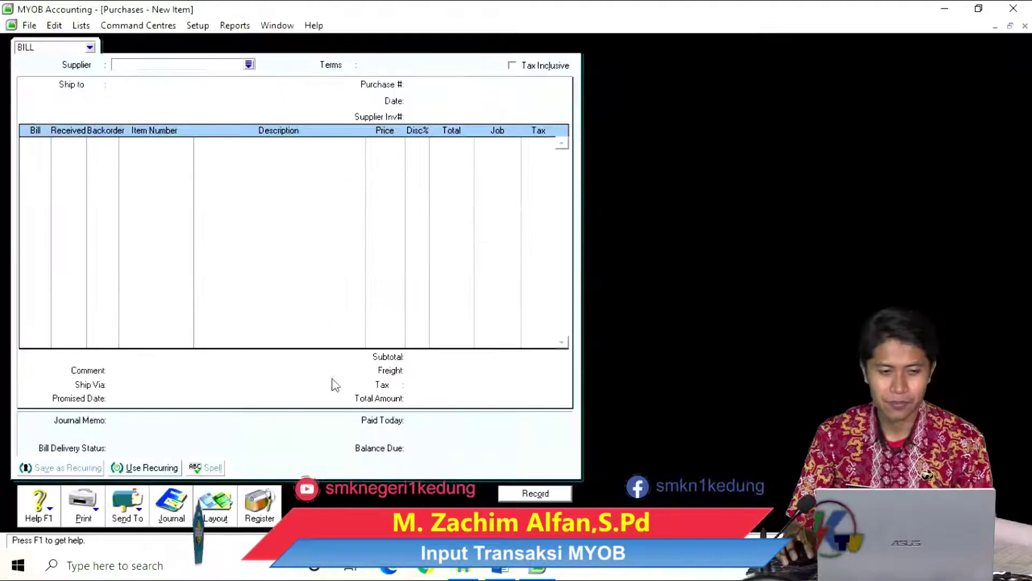
# - On the new purchase bill, choose PT NUSA INDAH as supplier and set the purchase number to BM12-1 and the date to 05/12/2018
pyautogui.click(248, 64)
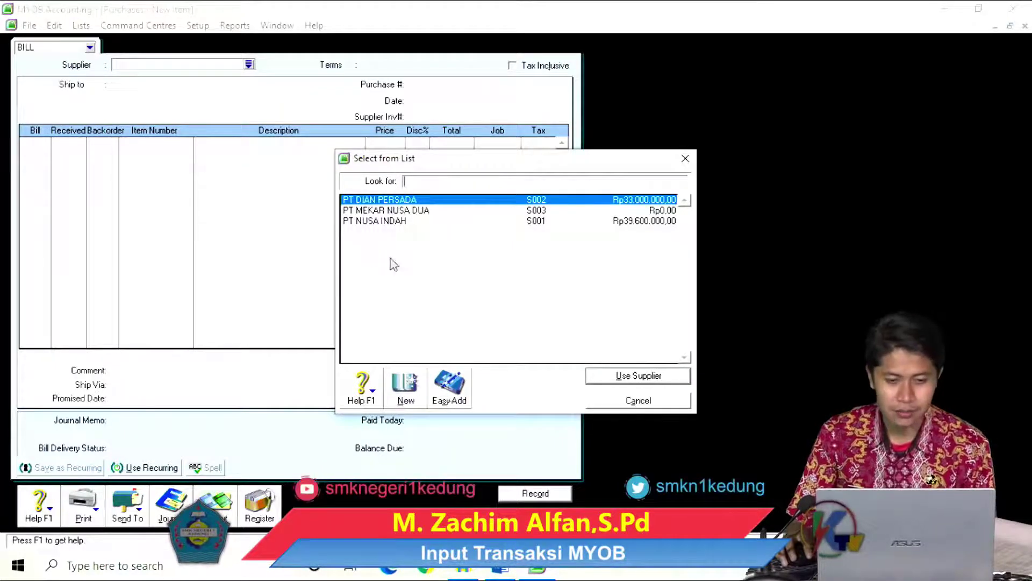
pyautogui.doubleClick(412, 220)
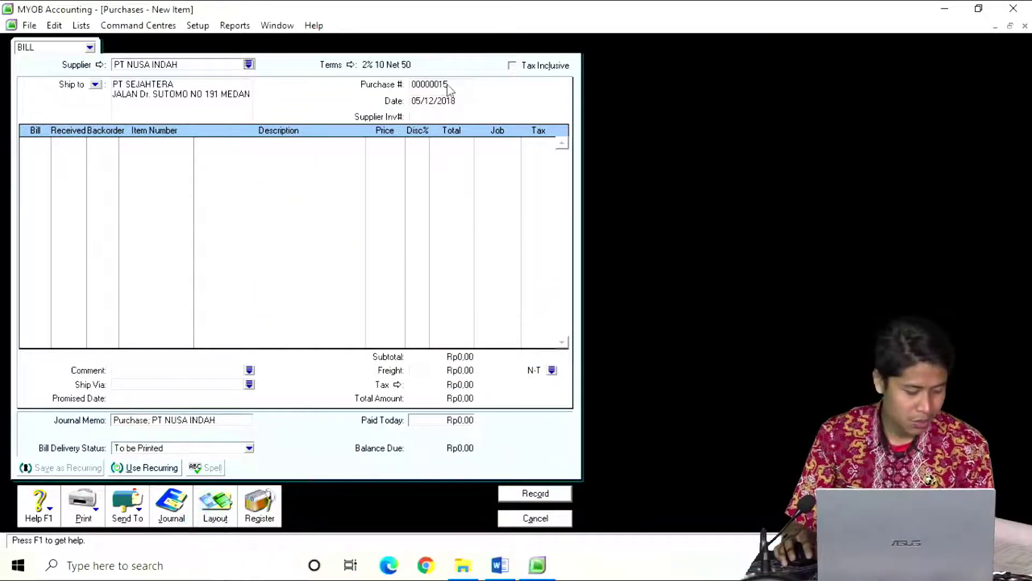
pyautogui.click(446, 85)
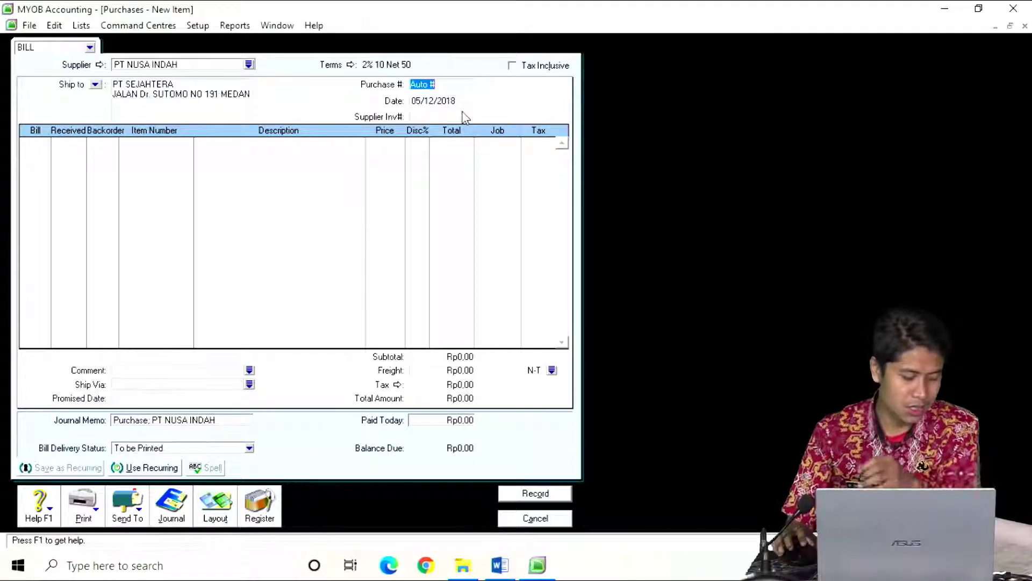
pyautogui.write('BM12-1')
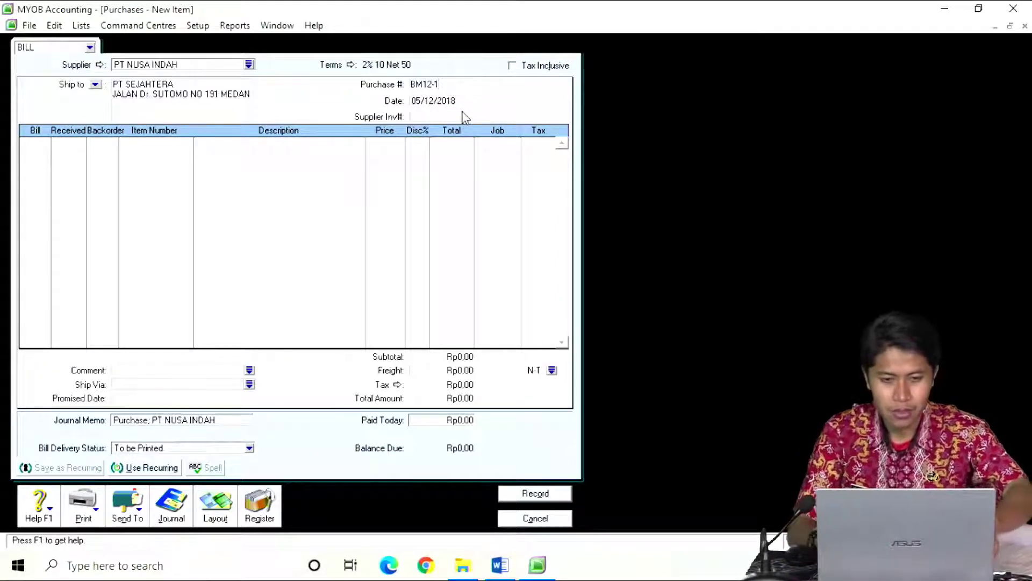
pyautogui.press('Tab')
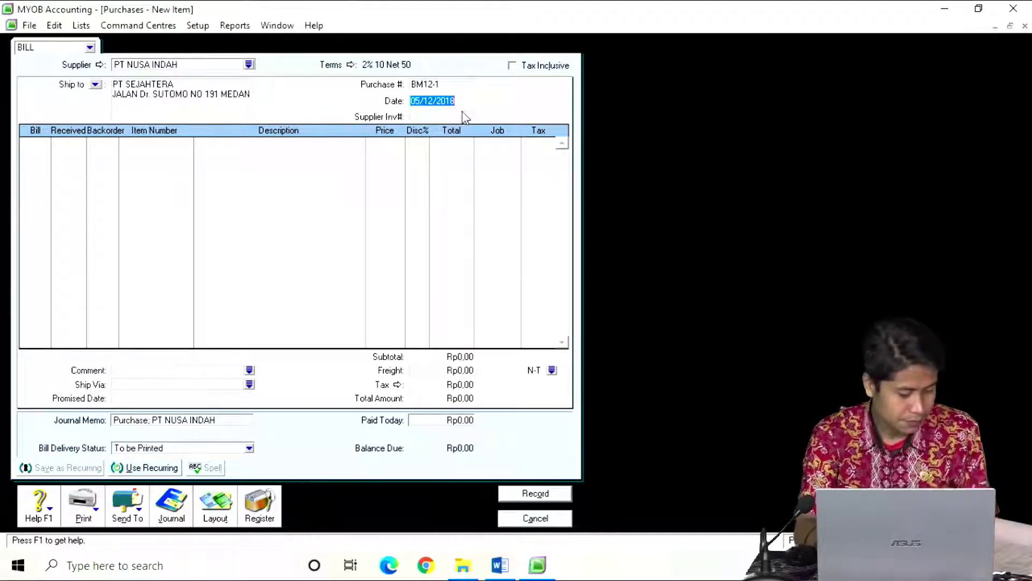
pyautogui.write('5')
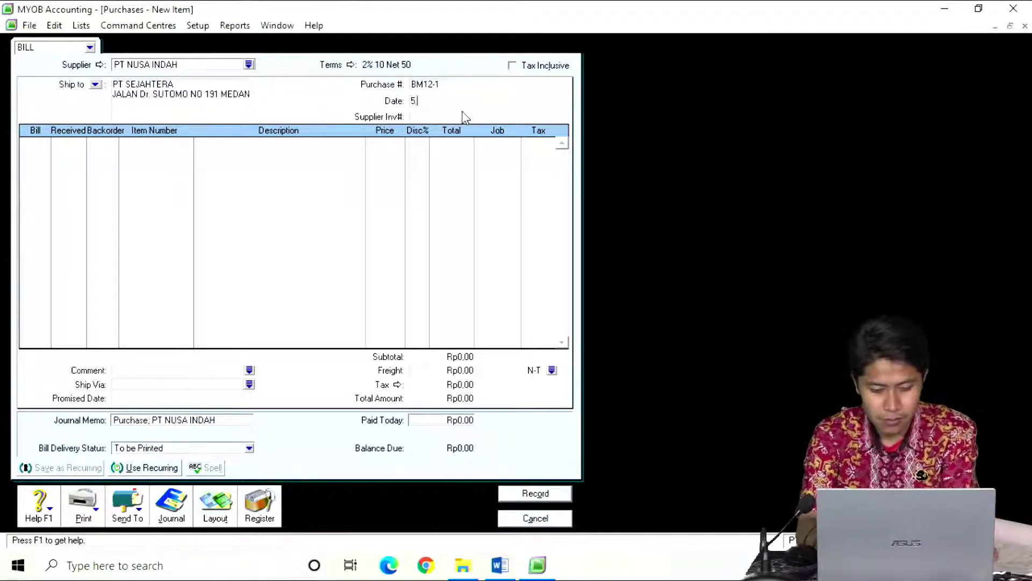
pyautogui.write('.12.18')
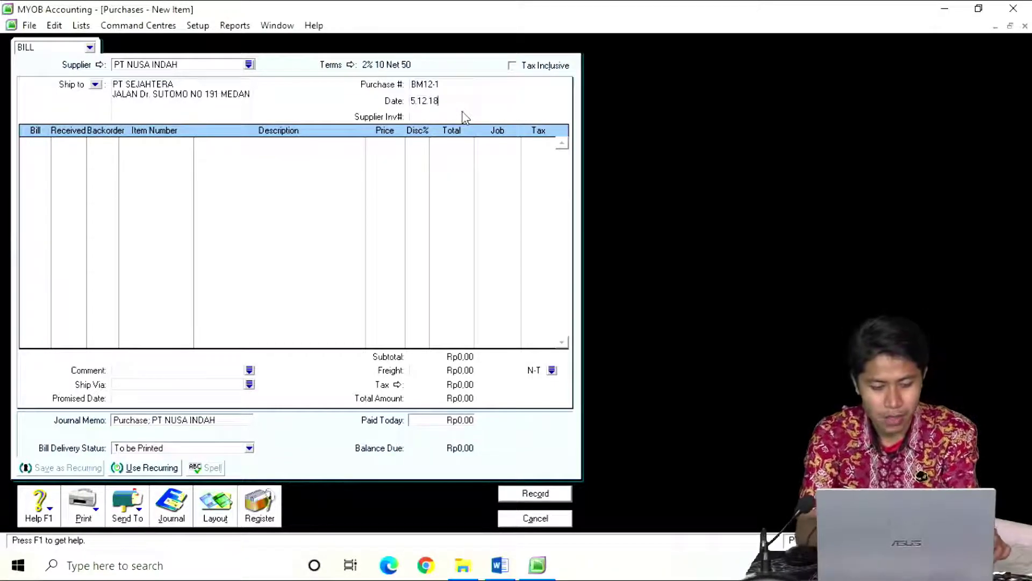
pyautogui.press('Tab')
pyautogui.press('Tab')
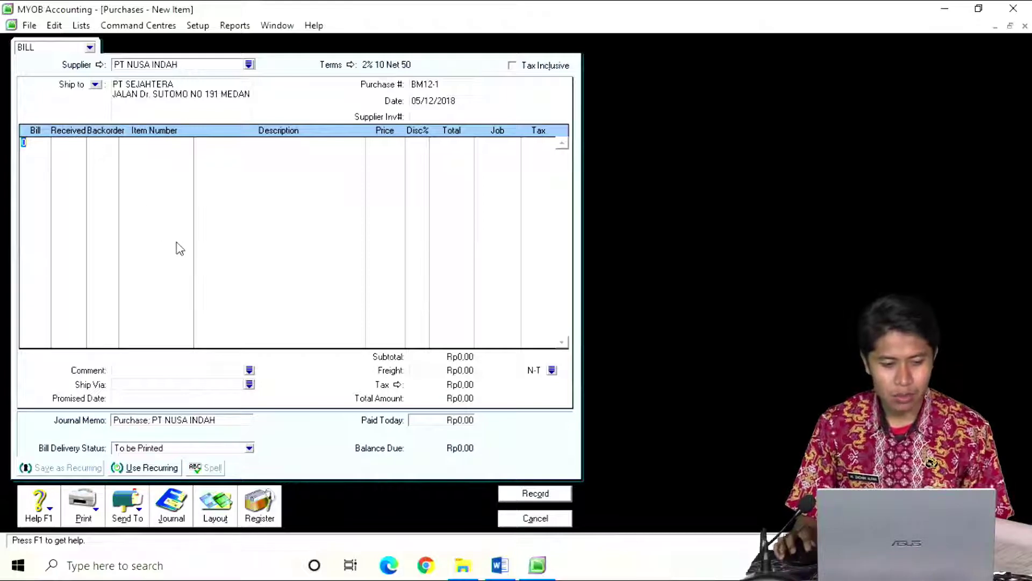
# - Enter the first return line on the bill with quantity -2 of item SG-F, SAMSUNG GALAXY FAME, keeping its price and VAT code
pyautogui.press('space')
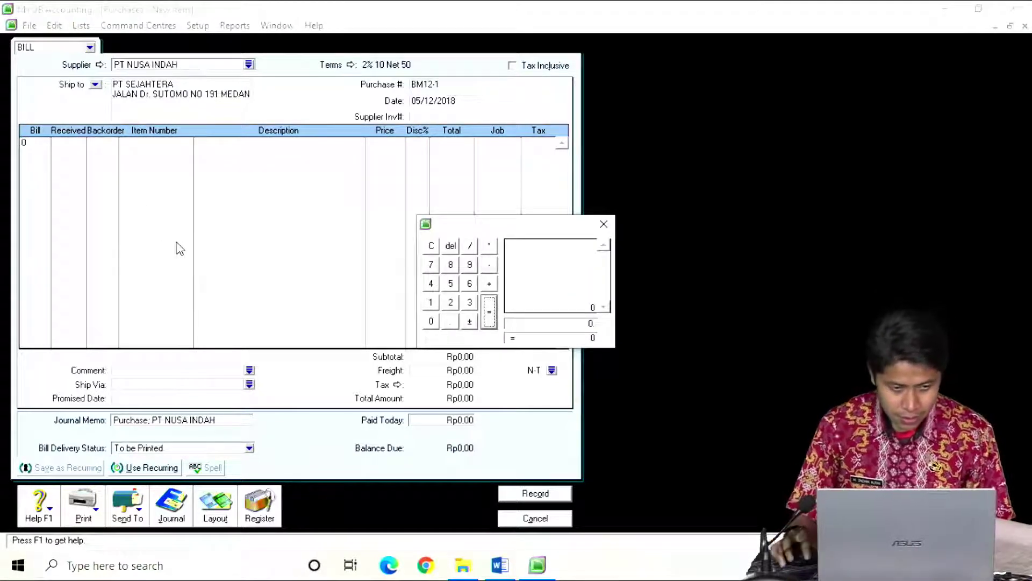
pyautogui.click(609, 232)
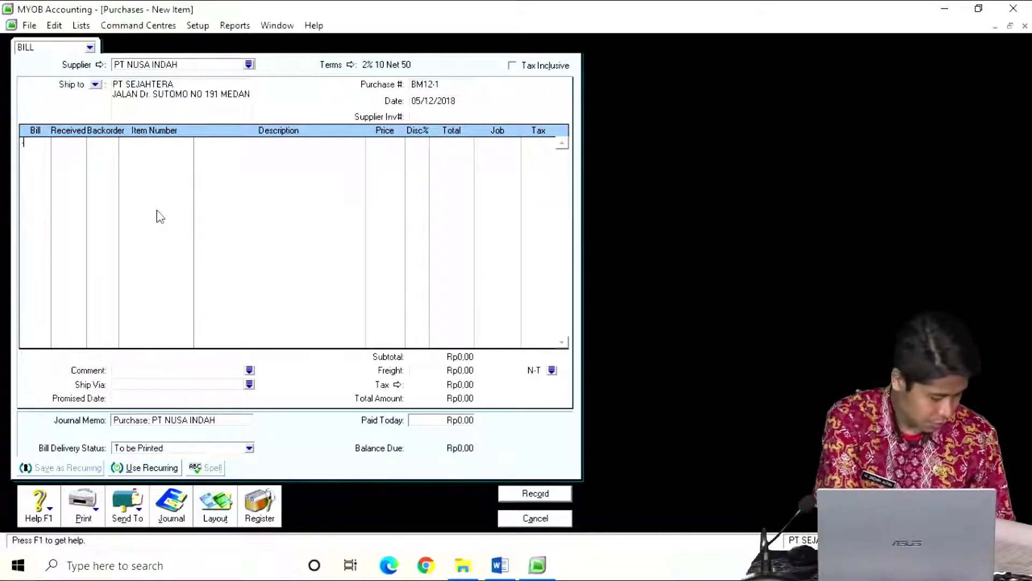
pyautogui.write('-2')
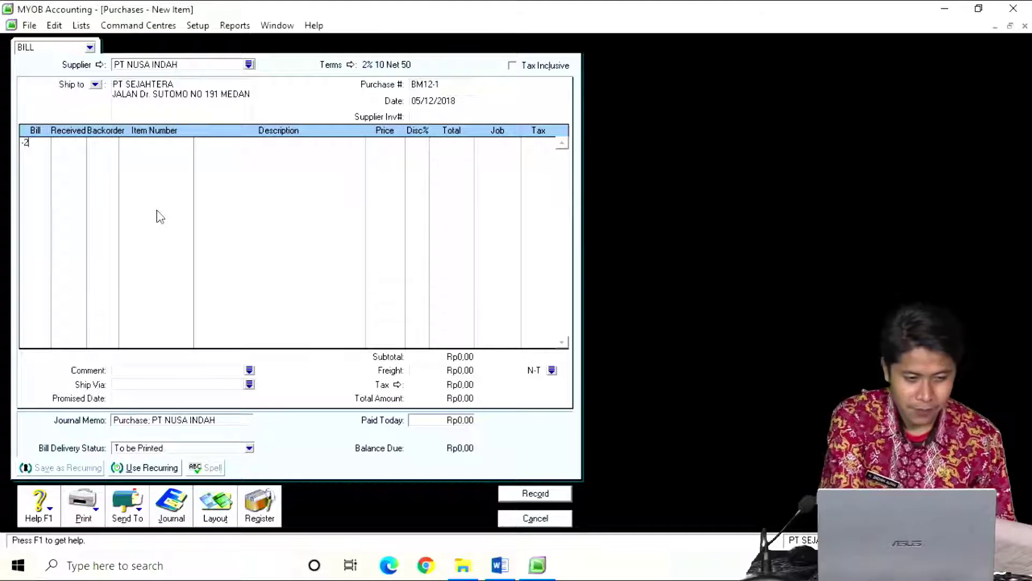
pyautogui.press('Tab')
pyautogui.press('Tab')
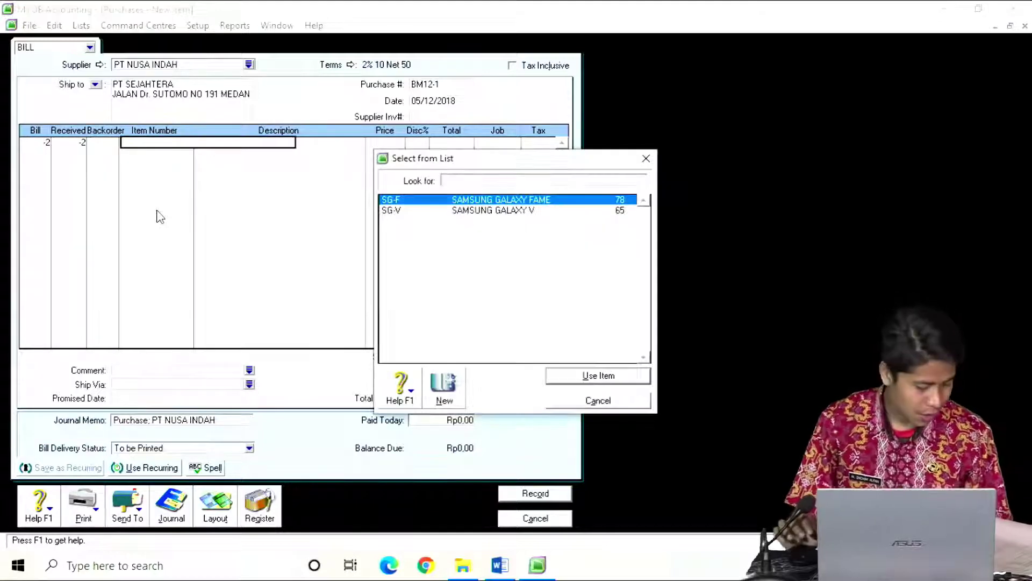
pyautogui.doubleClick(509, 200)
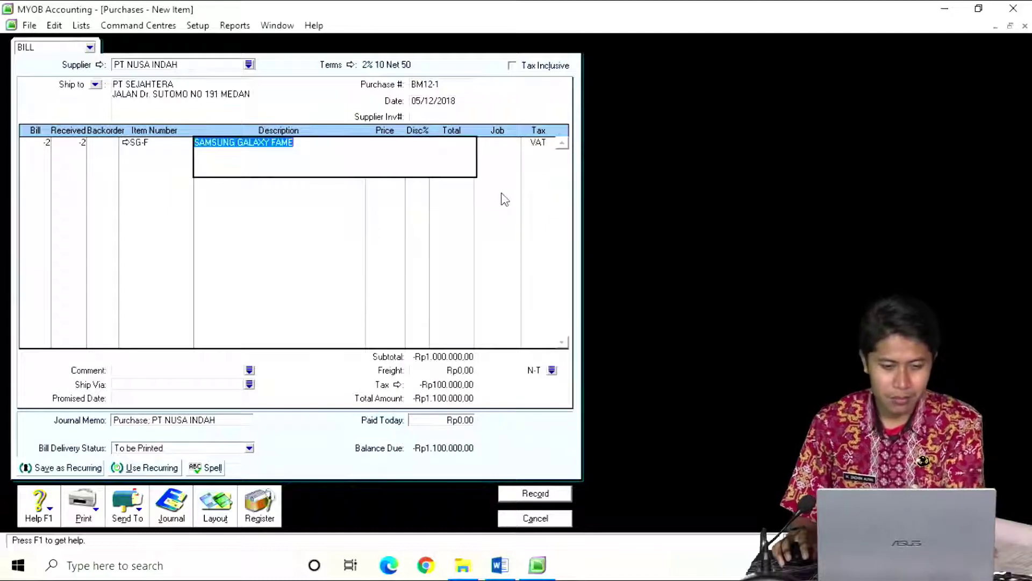
pyautogui.press('Tab')
pyautogui.press('Tab')
pyautogui.press('Tab')
pyautogui.press('Tab')
pyautogui.press('Tab')
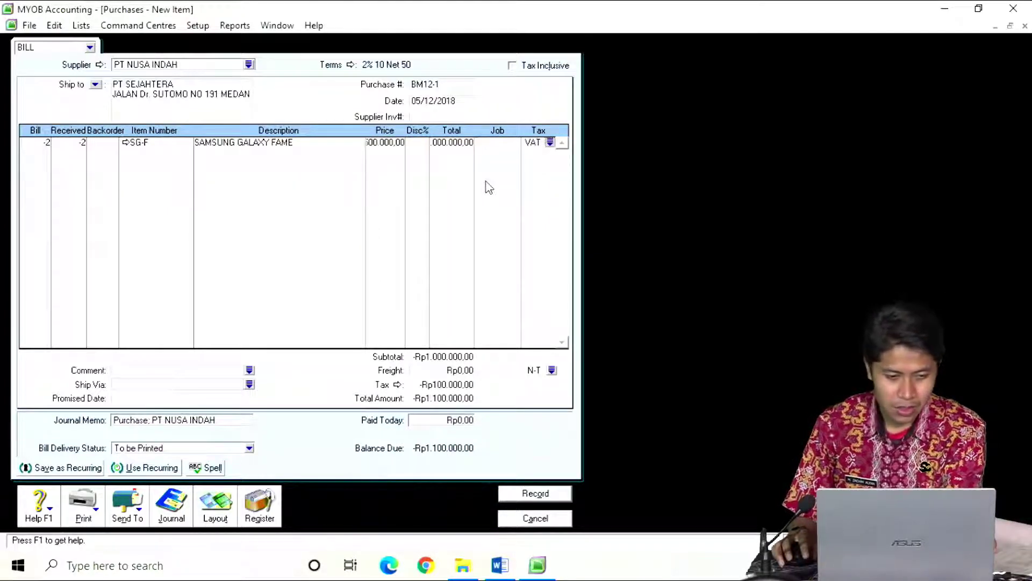
# - Add a second return line with quantity -2 of item SG-V, SAMSUNG GALAXY V, keeping its price and VAT code
pyautogui.press('Tab')
pyautogui.write('-')
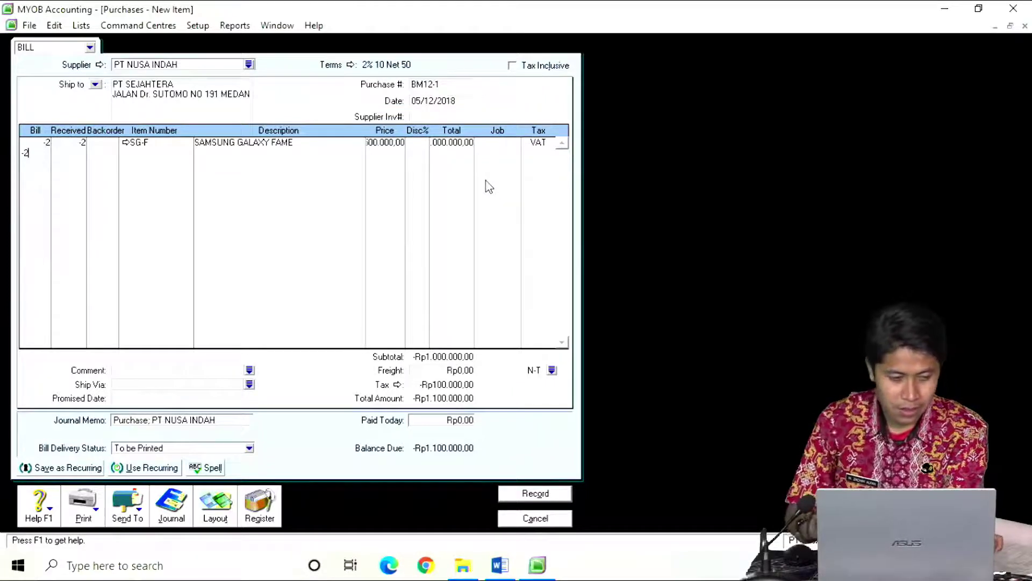
pyautogui.press('Tab')
pyautogui.press('Tab')
pyautogui.press('Tab')
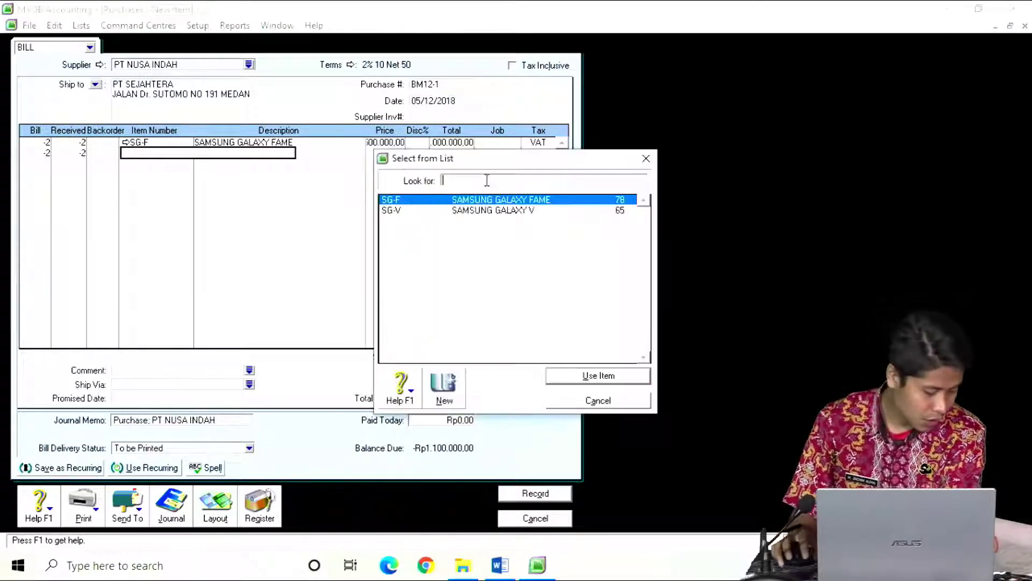
pyautogui.doubleClick(459, 211)
pyautogui.press('Tab')
pyautogui.press('Tab')
pyautogui.press('Tab')
pyautogui.press('Tab')
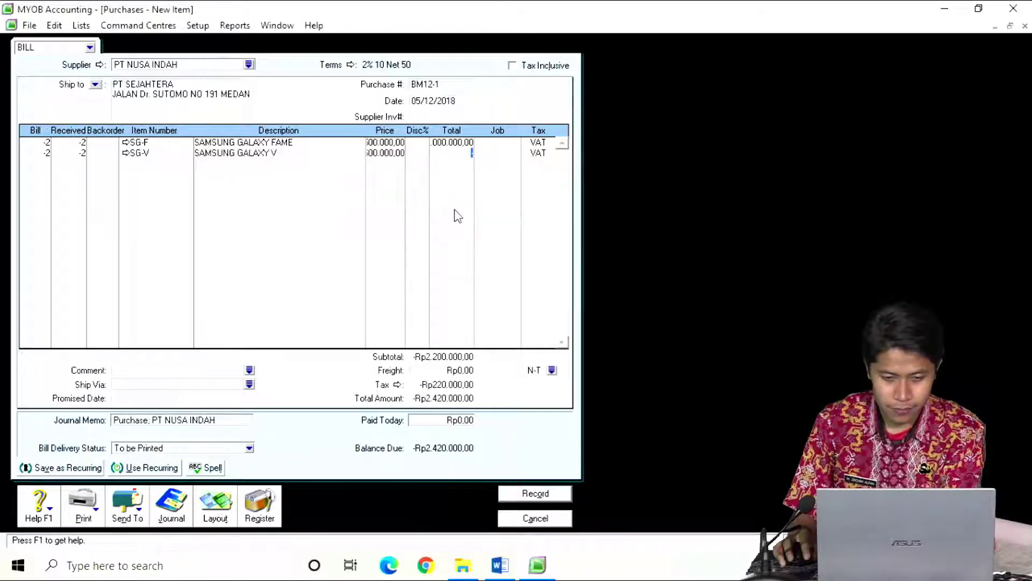
pyautogui.press('Tab')
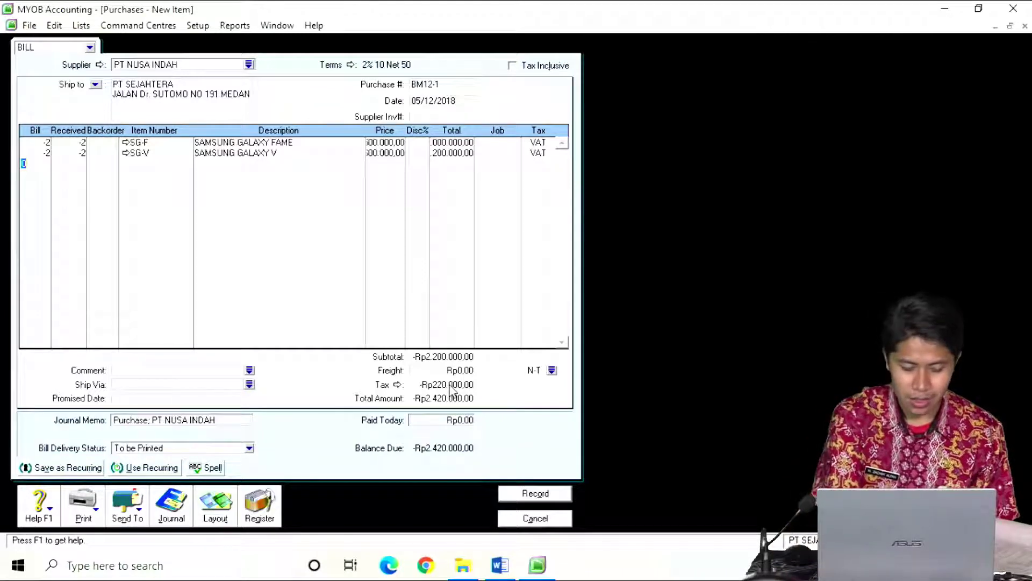
# - Compare the journal recap of the BM12-1 return with the bill amounts, close it, and record the return
pyautogui.hotkey('ctrl', 'r')
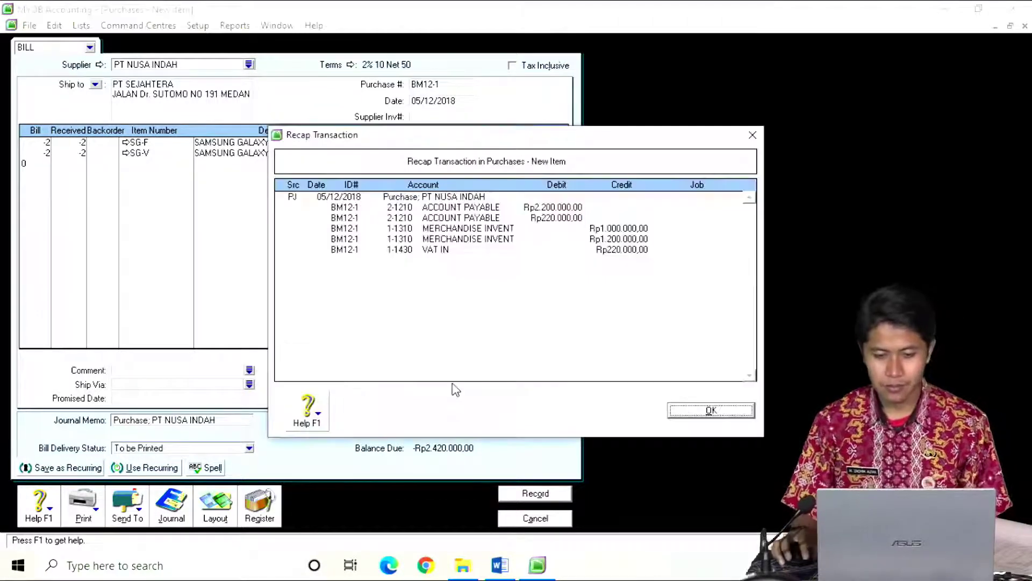
pyautogui.moveTo(498, 142); pyautogui.dragTo(805, 108)
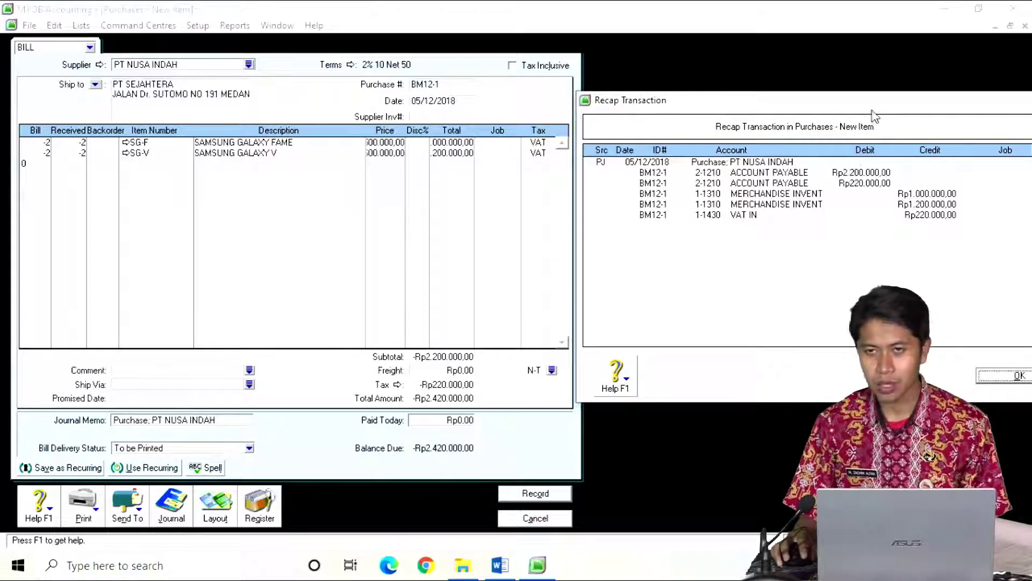
pyautogui.moveTo(875, 116); pyautogui.dragTo(832, 133)
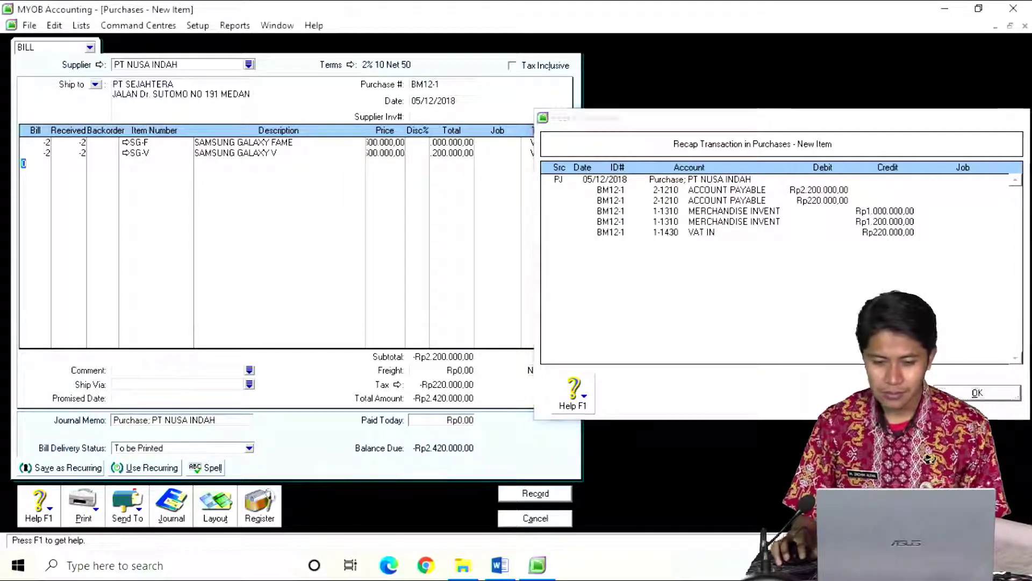
pyautogui.press('Return')
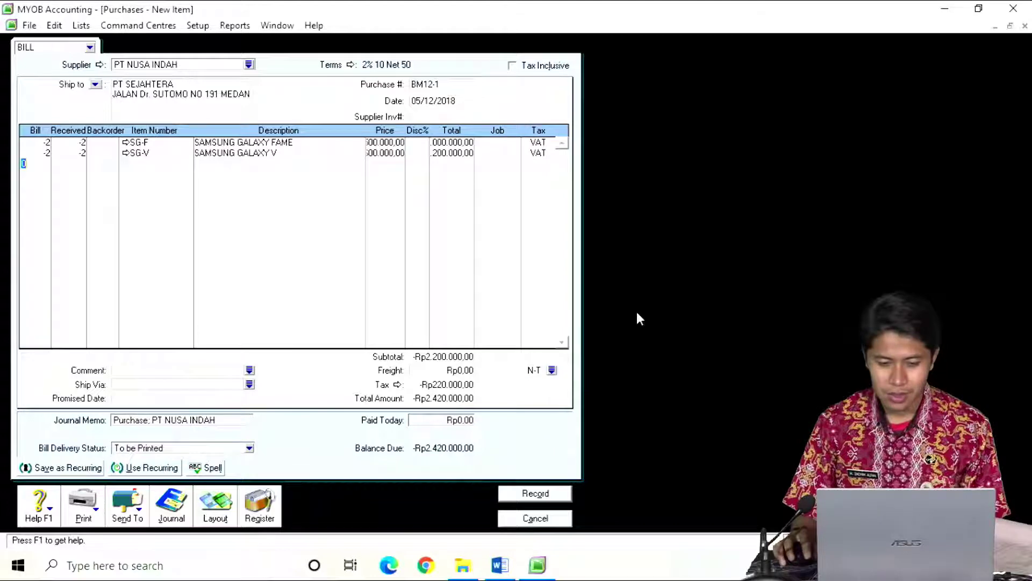
pyautogui.click(533, 493)
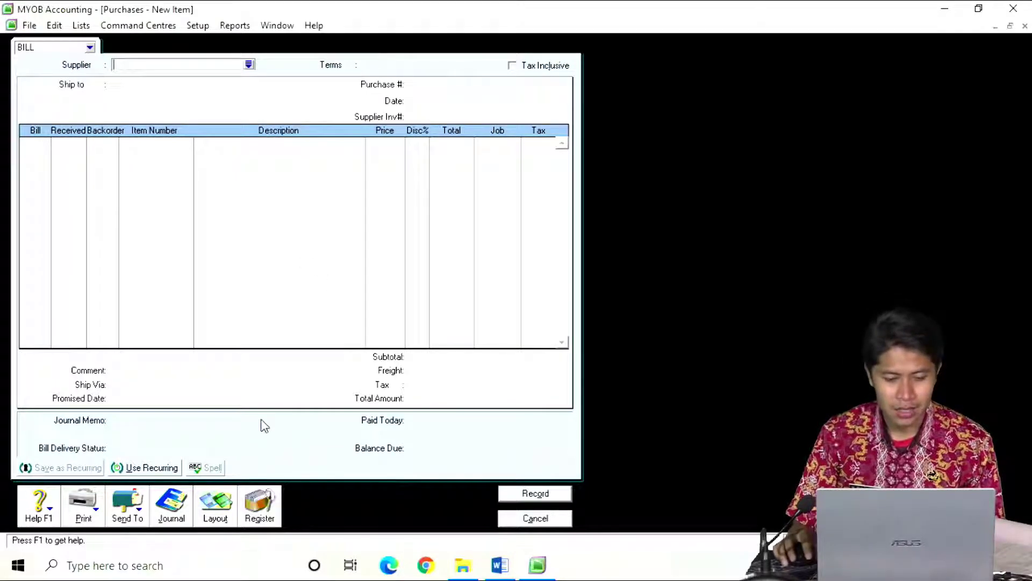
# - Open the purchases register and list all suppliers' purchases dated 01/01/2018 to 30/12/2018
pyautogui.click(261, 504)
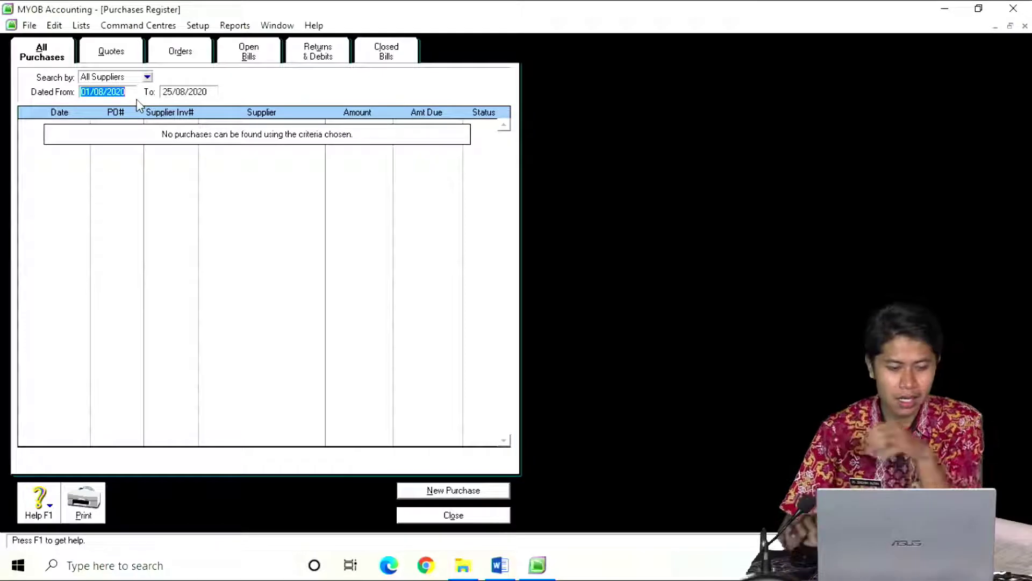
pyautogui.write('1.1.18')
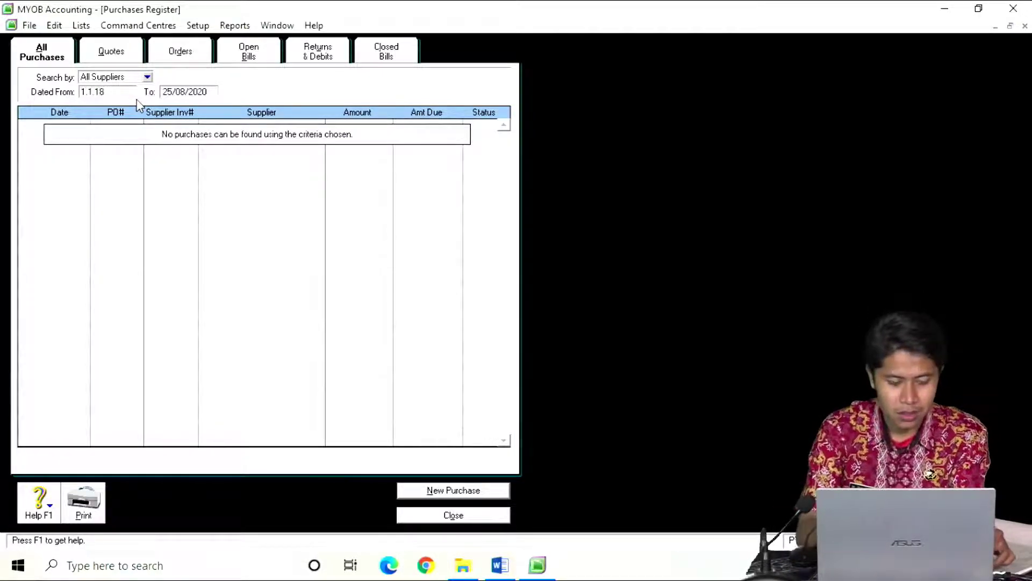
pyautogui.press('Tab')
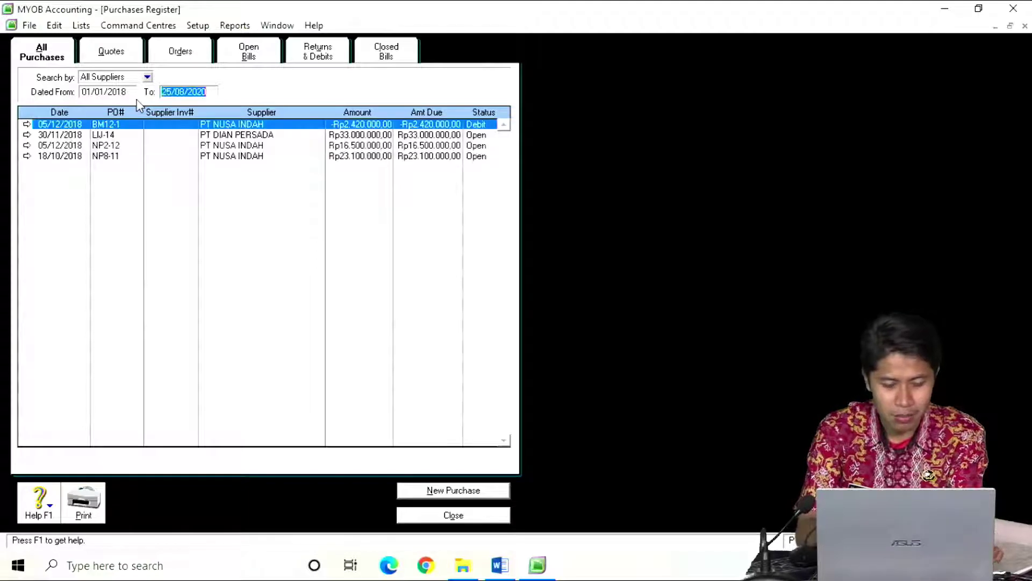
pyautogui.write('3')
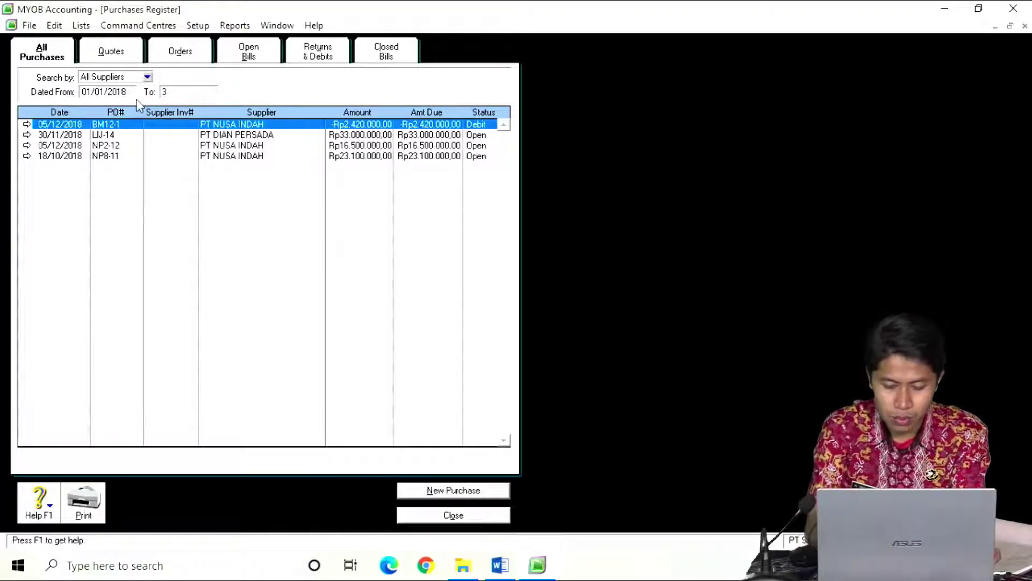
pyautogui.write('0.12.18')
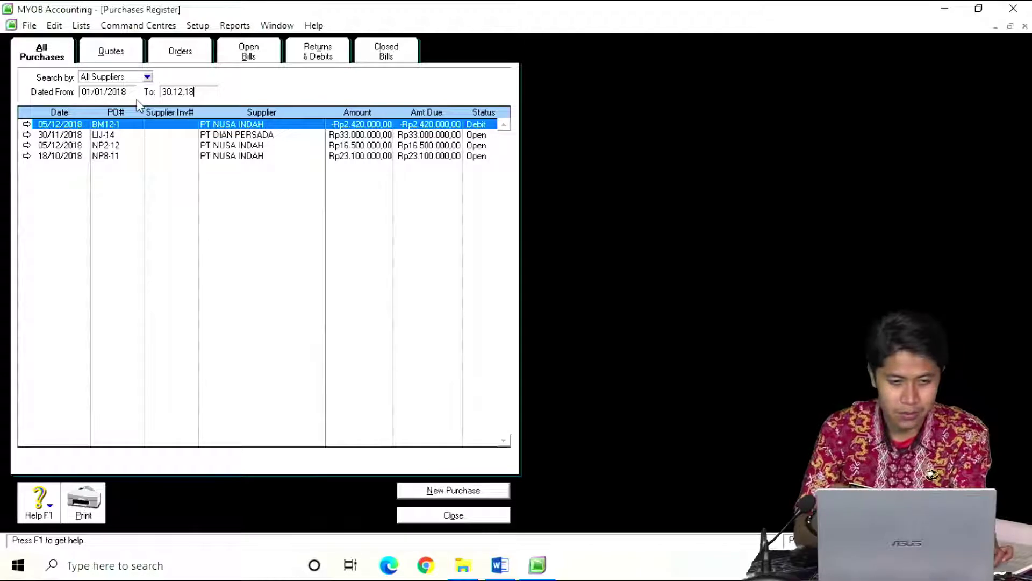
pyautogui.press('Tab')
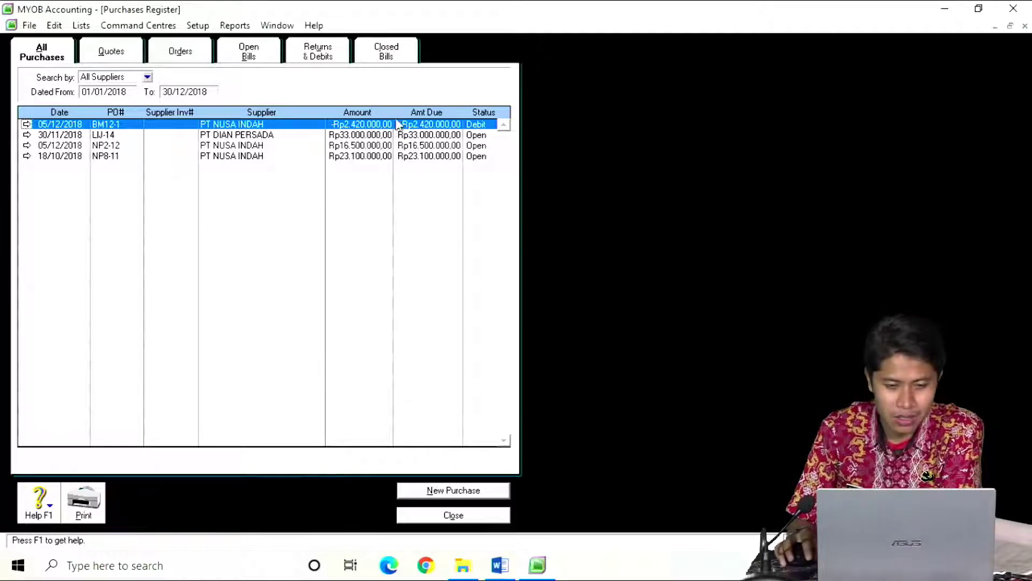
# - Start applying the BM12-1 supplier debit to a purchase, setting the settlement ID to BM12-1 and the date to 05/12/2018
pyautogui.click(321, 60)
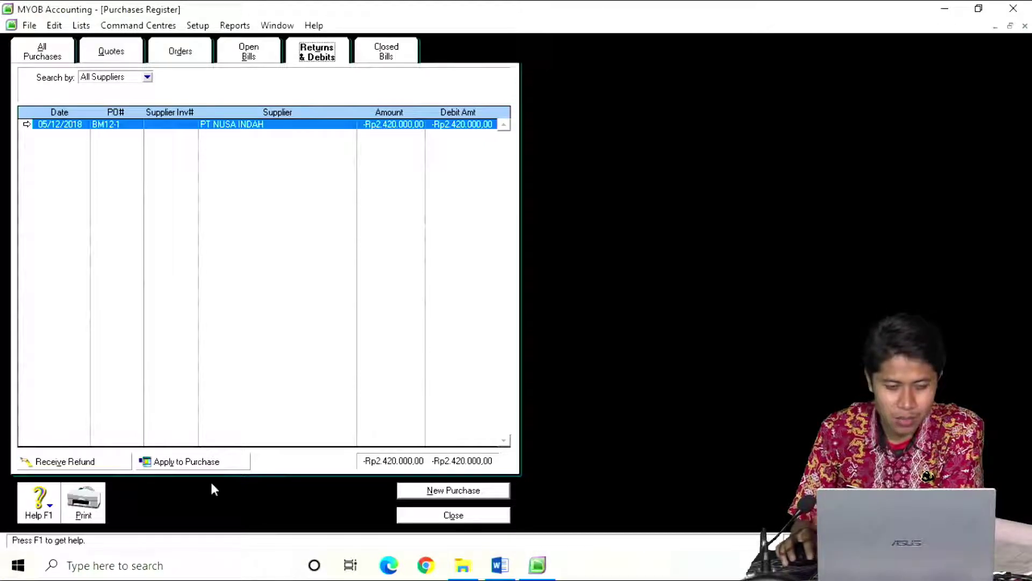
pyautogui.click(196, 463)
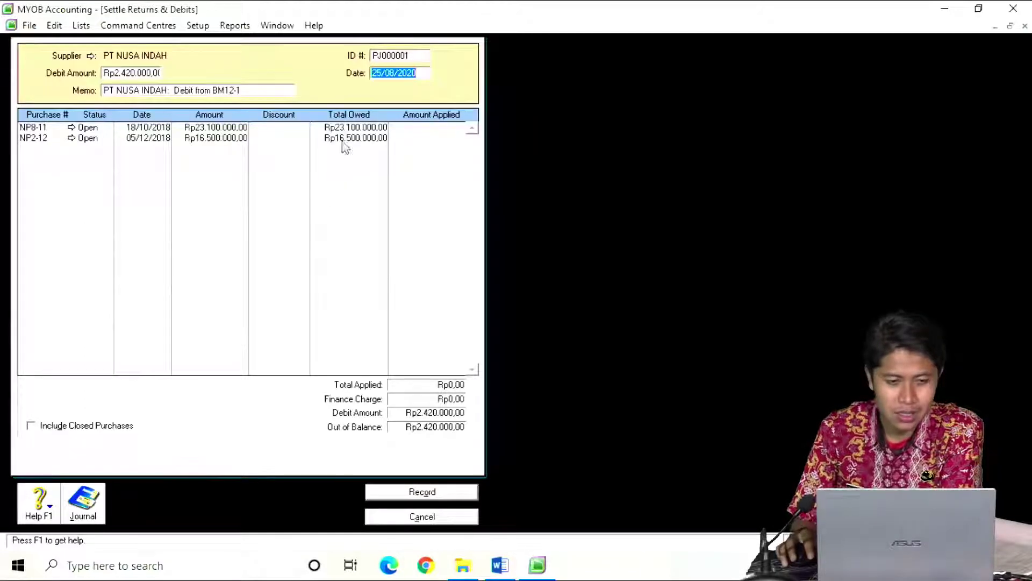
pyautogui.click(412, 56)
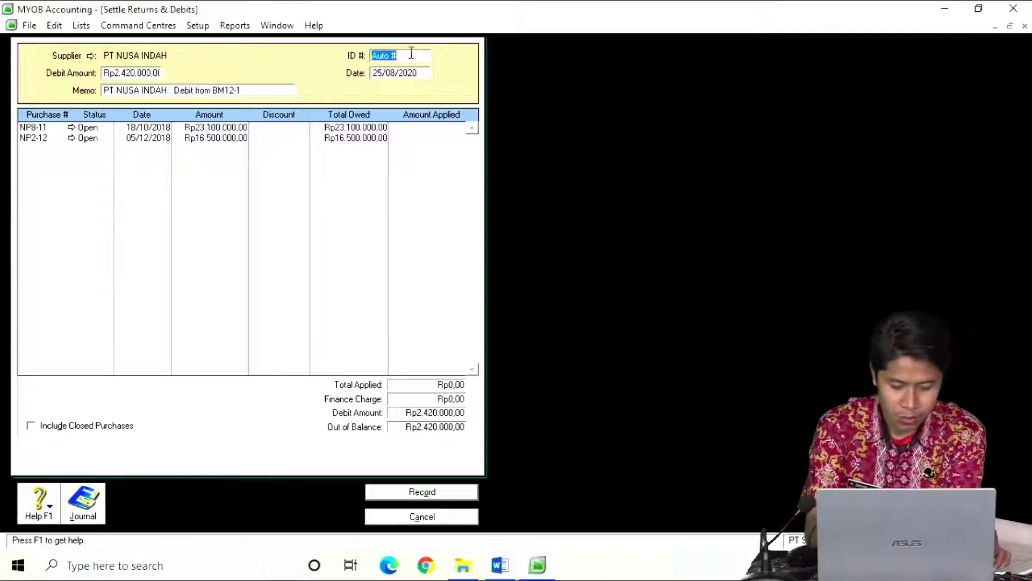
pyautogui.write('BM12')
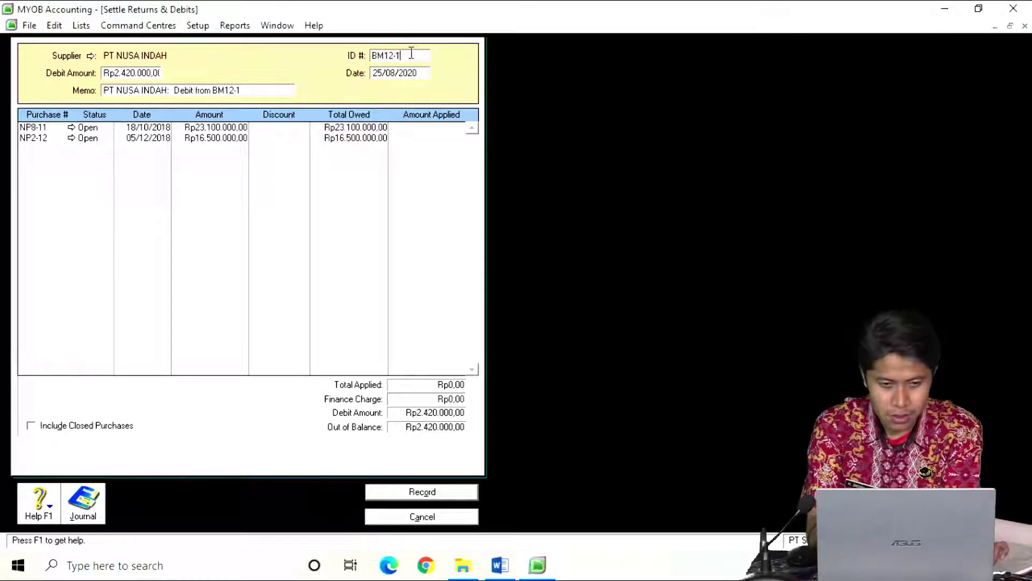
pyautogui.write('-1')
pyautogui.press('Tab')
pyautogui.write('5.12.18')
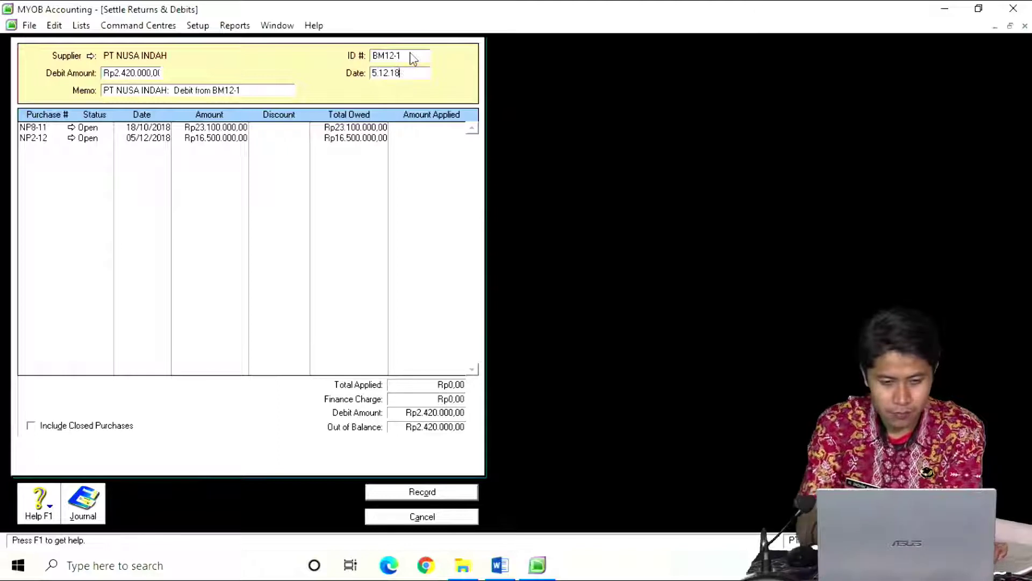
pyautogui.press('Tab')
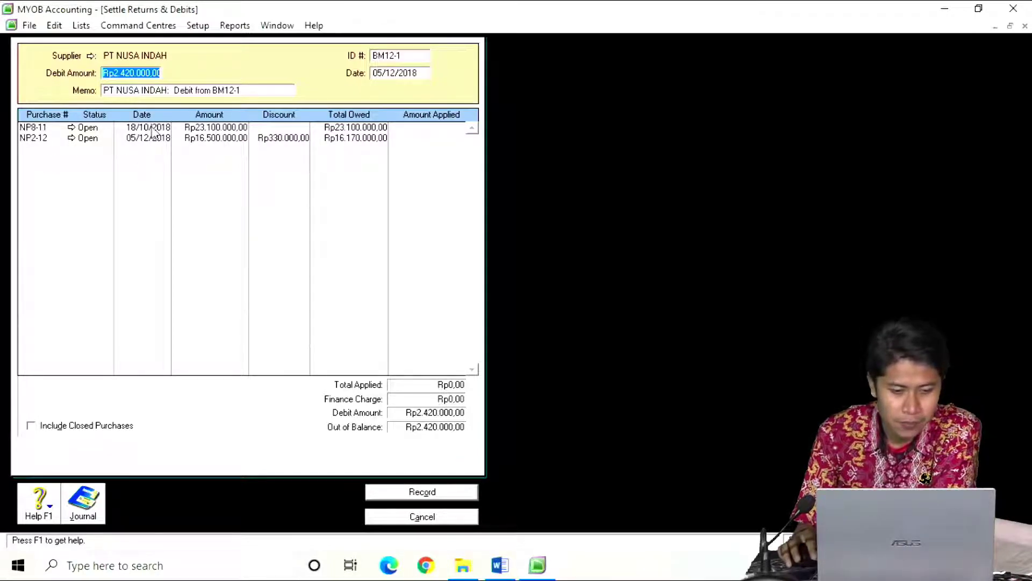
# - Switch to Word, check the invoice number and date in the Dokumen 6 return memo, and return to MYOB Accounting
pyautogui.click(499, 565)
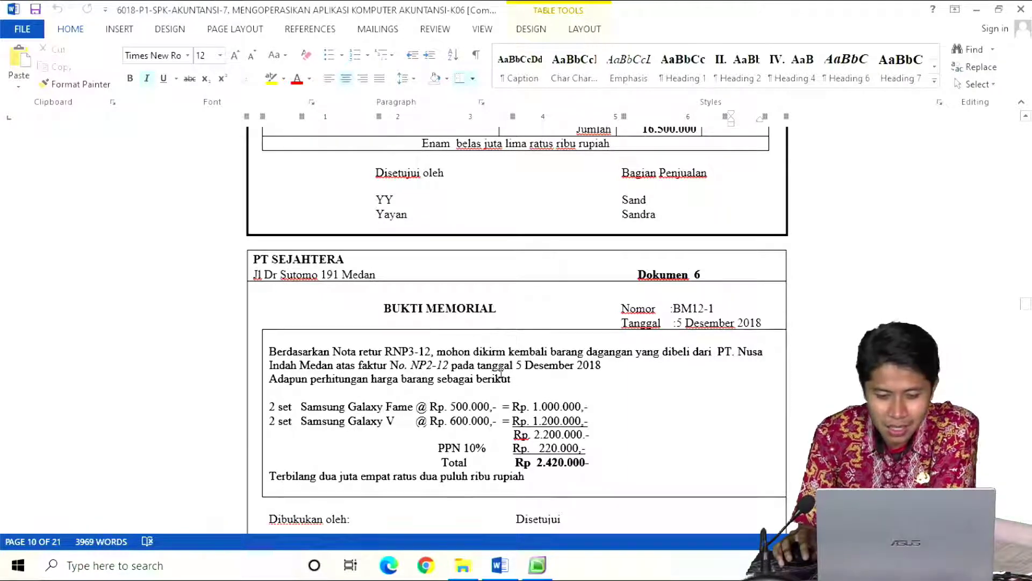
pyautogui.moveTo(517, 369); pyautogui.dragTo(601, 367)
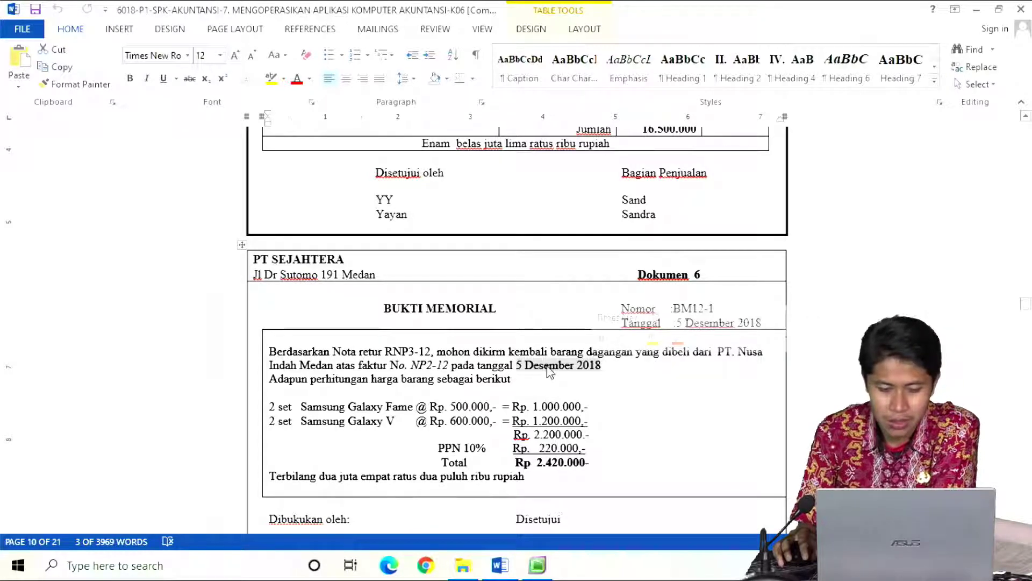
pyautogui.click(537, 566)
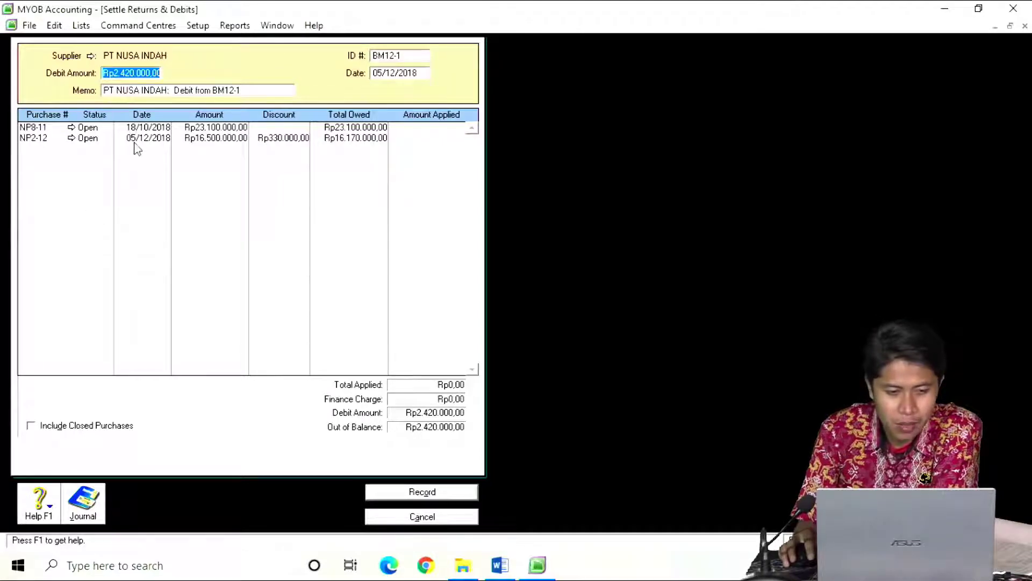
# - Apply the Rp2.420.000,00 debit to purchase NP2-12 and record the settlement after checking its journal recap
pyautogui.click(414, 139)
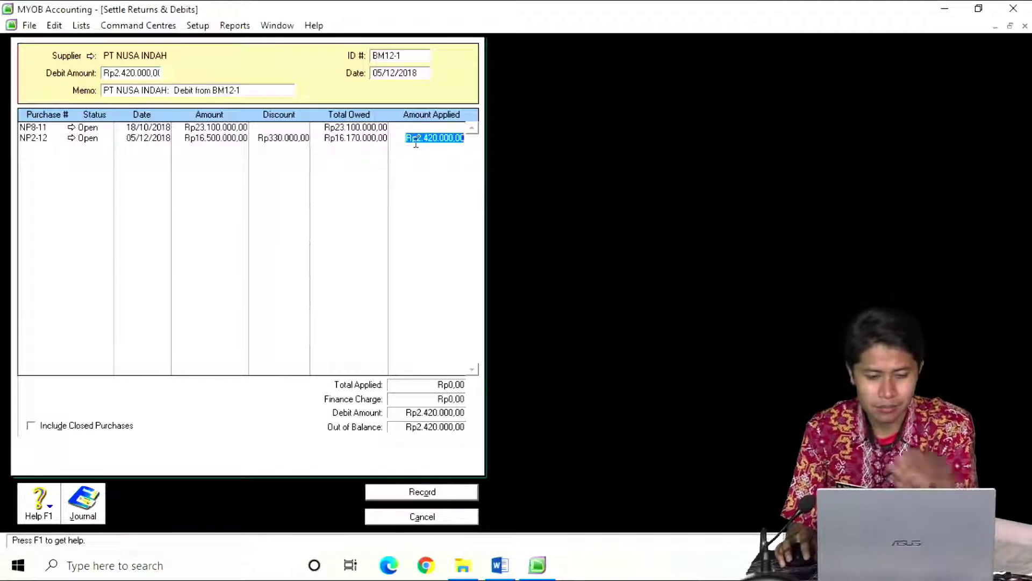
pyautogui.press('Tab')
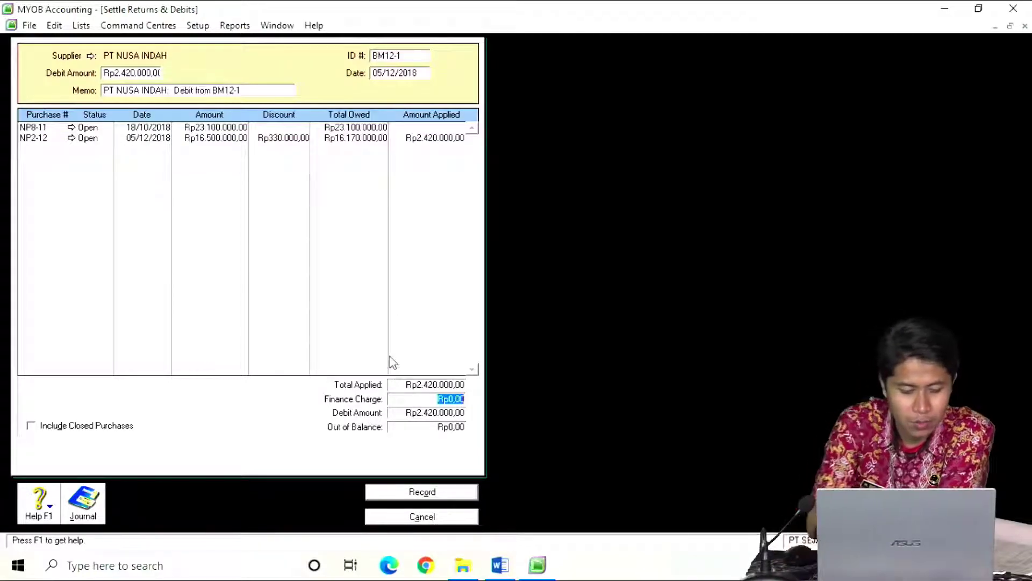
pyautogui.hotkey('ctrl', 'r')
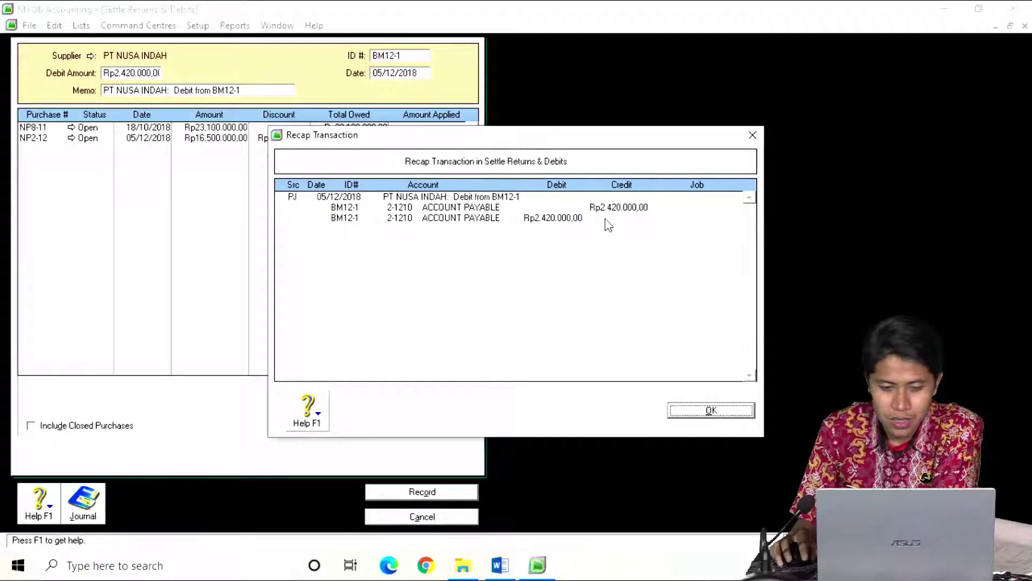
pyautogui.click(677, 415)
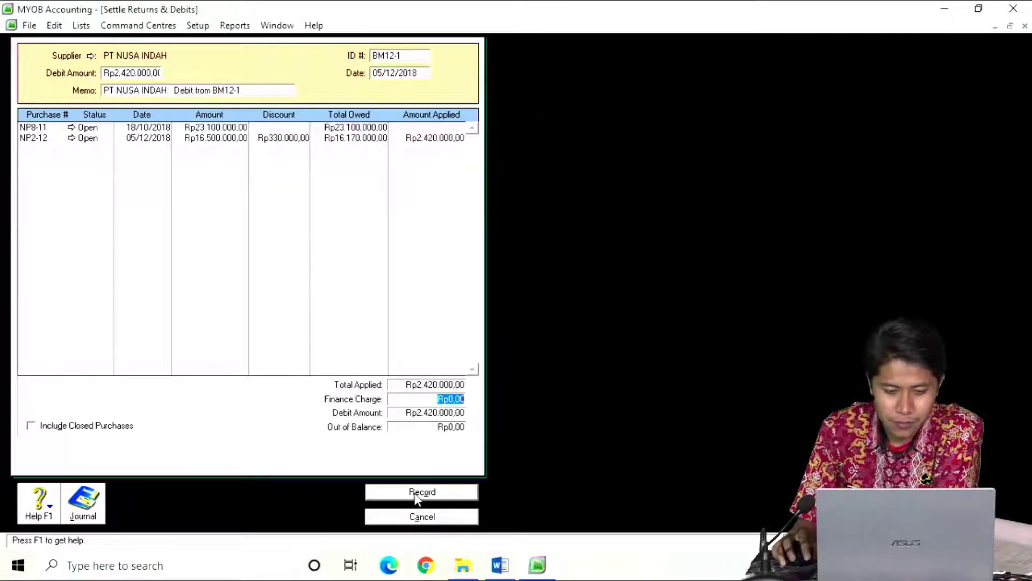
pyautogui.click(421, 492)
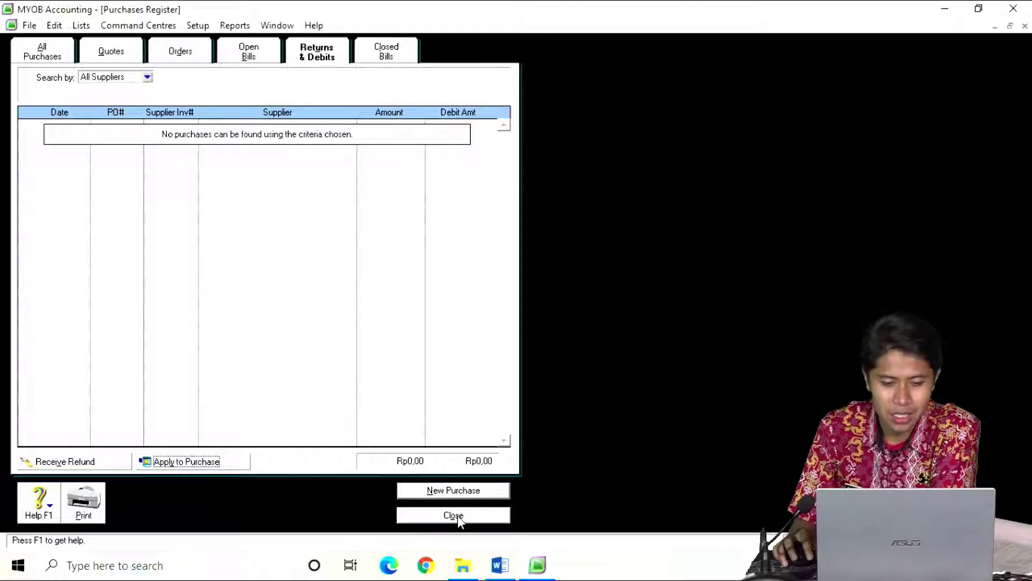
# - Leave the purchases register, switch to Word to read the Dokumen 7 petty cash voucher, and return to MYOB Accounting
pyautogui.click(463, 490)
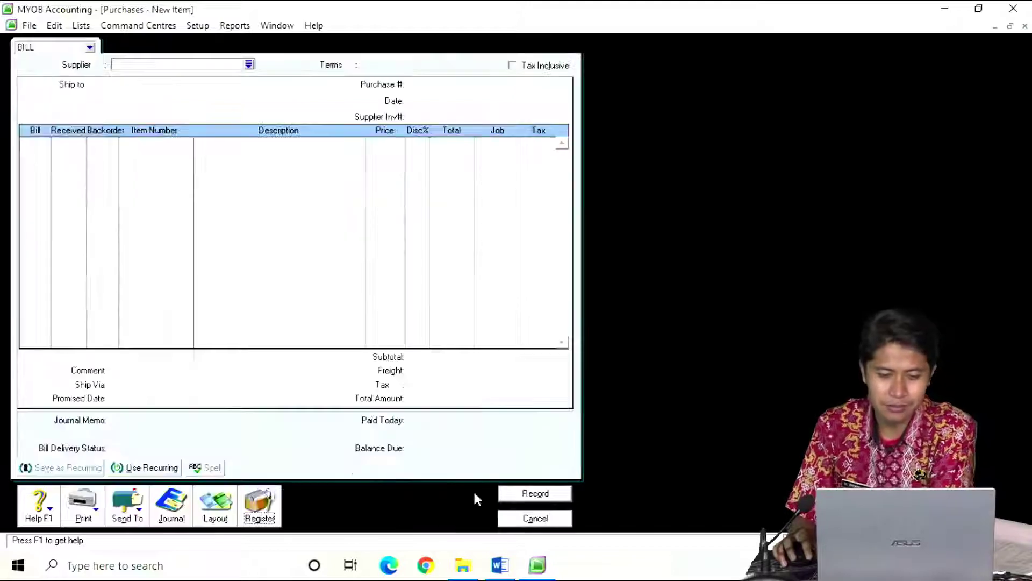
pyautogui.click(520, 519)
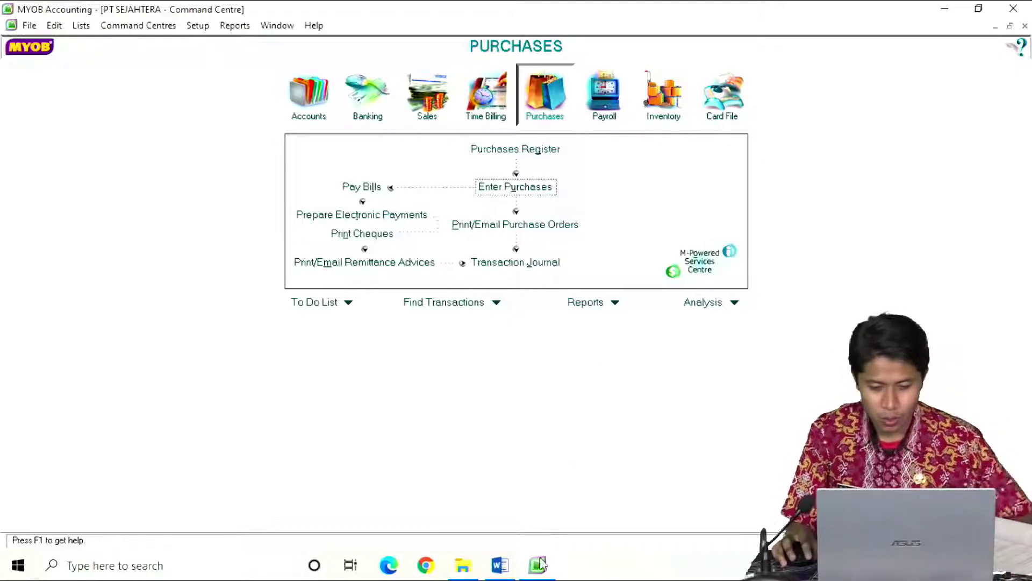
pyautogui.click(500, 565)
pyautogui.scroll(-4, 607, 356)
pyautogui.scroll(-10, 607, 355)
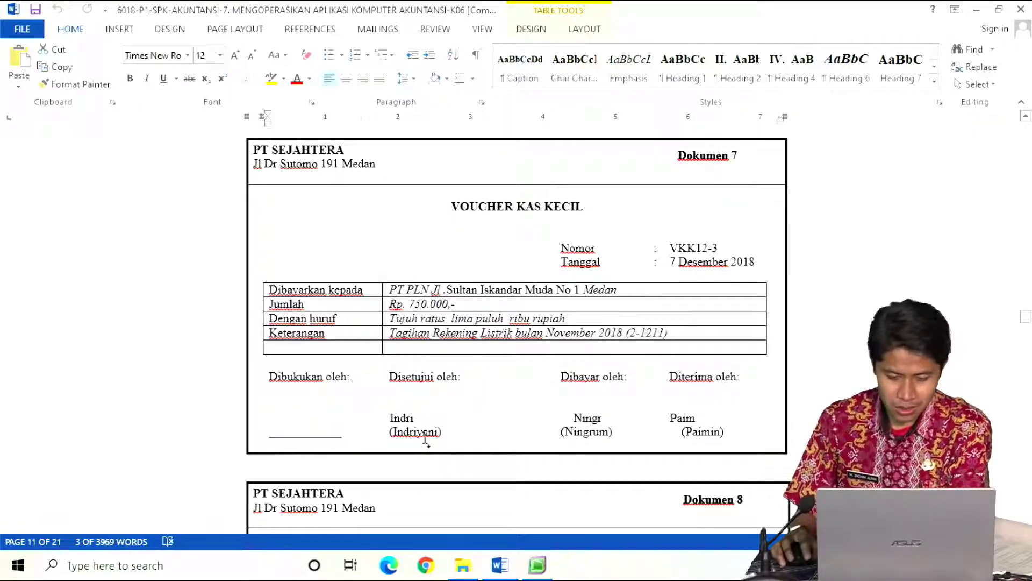
pyautogui.click(537, 565)
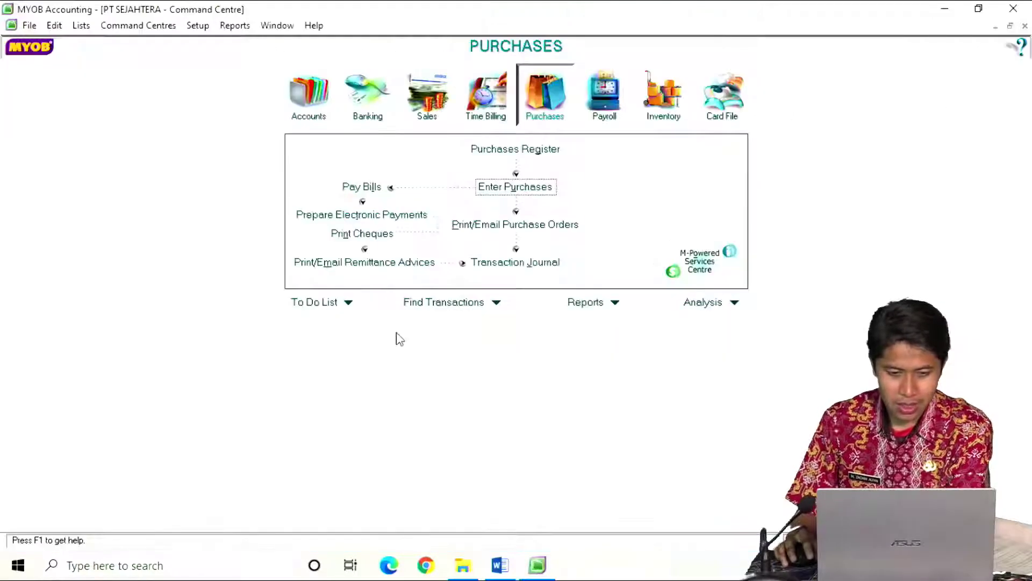
# - Start a Spend Money transaction paid from 1-1110 Petty Cash and set its cheque number to VKK12-3, checking the voucher in Word
pyautogui.click(379, 111)
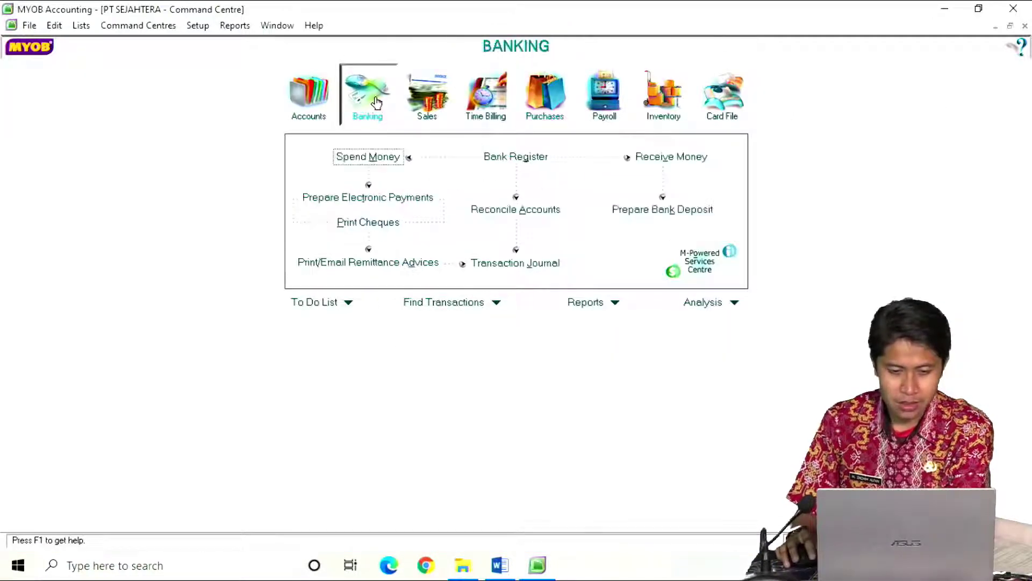
pyautogui.click(366, 161)
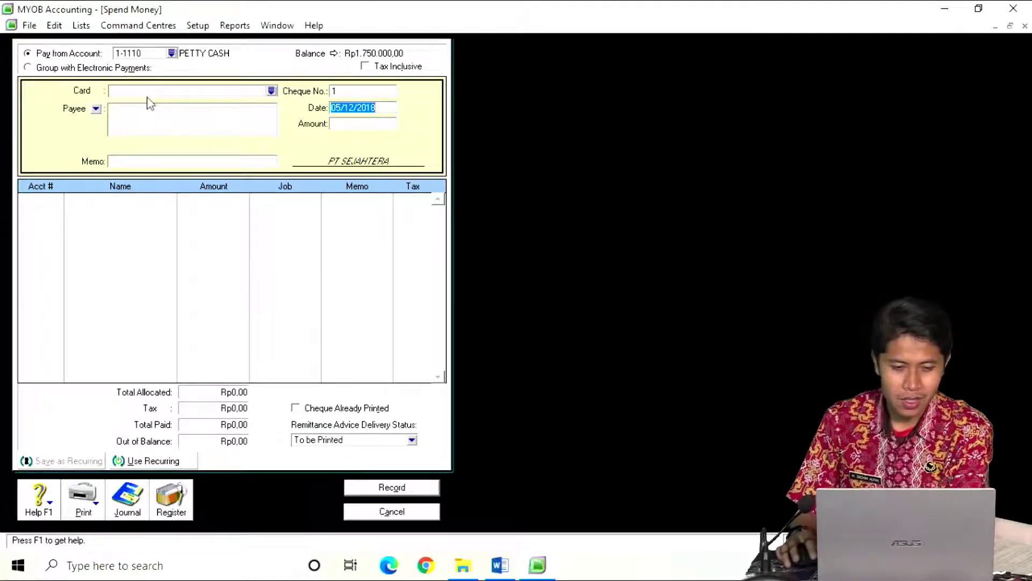
pyautogui.click(371, 92)
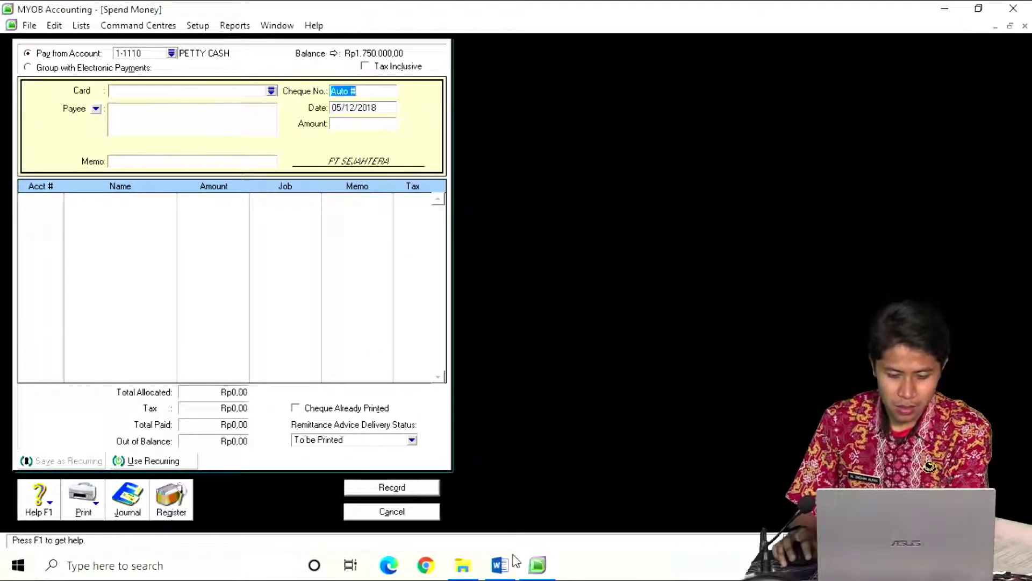
pyautogui.click(509, 568)
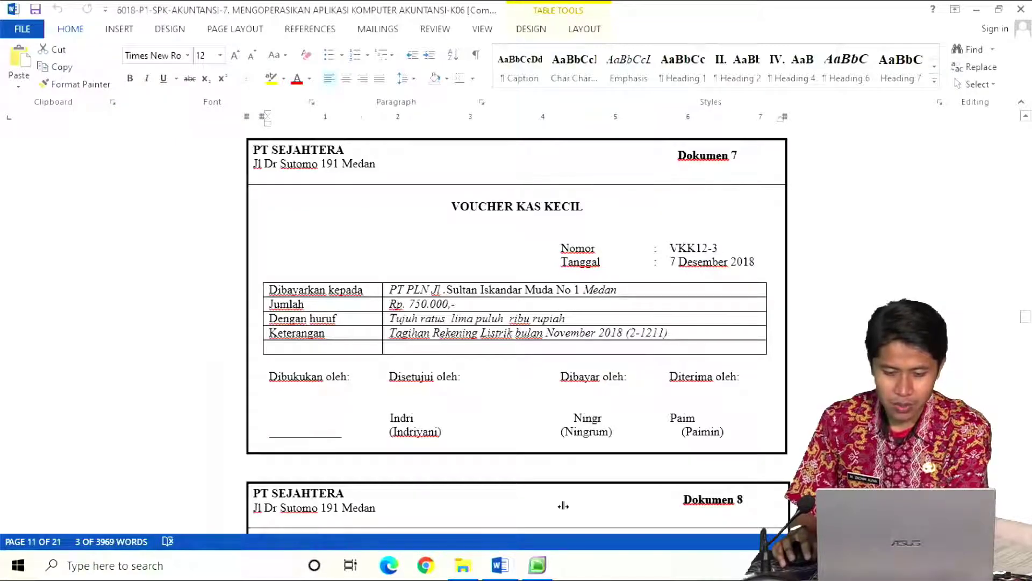
pyautogui.click(537, 566)
pyautogui.write('V')
pyautogui.write('VKK12-2')
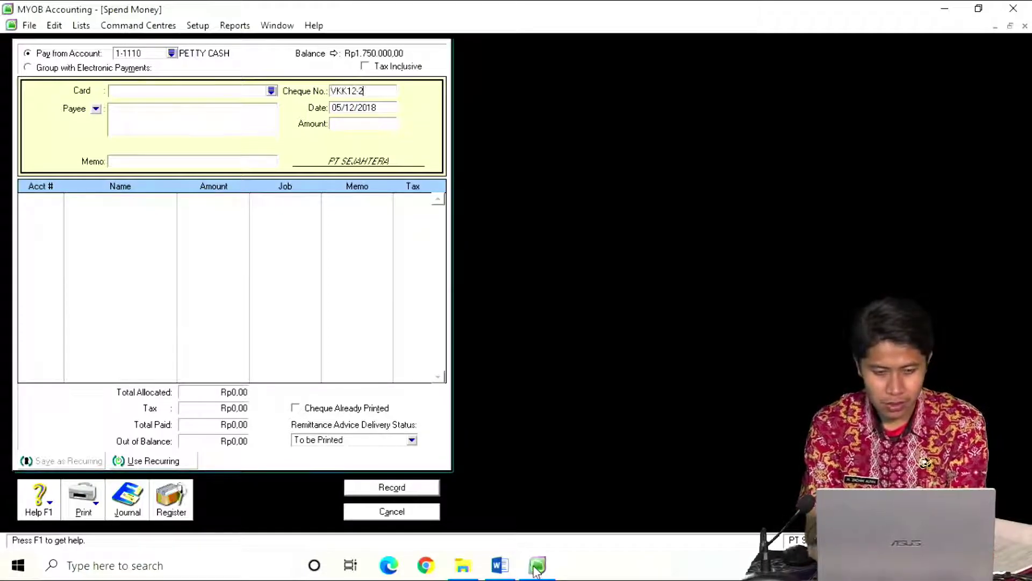
pyautogui.press('BackSpace')
pyautogui.write('3')
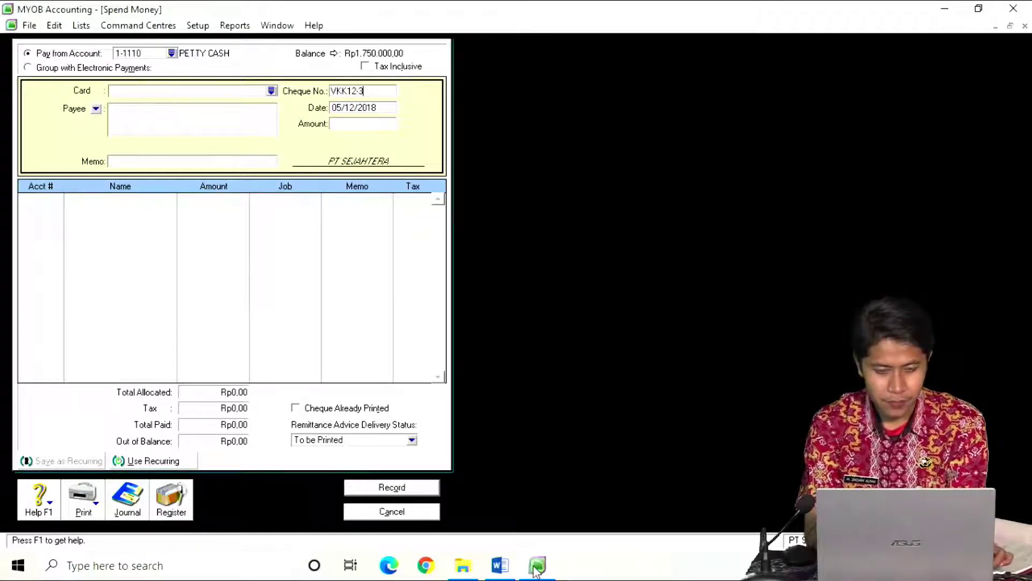
# - Set the payment date to 07/12/2018, the amount to Rp750.000,00 and the memo to PEMBAYARAN LISTRIK BULAN NOVEMBER
pyautogui.press('Tab')
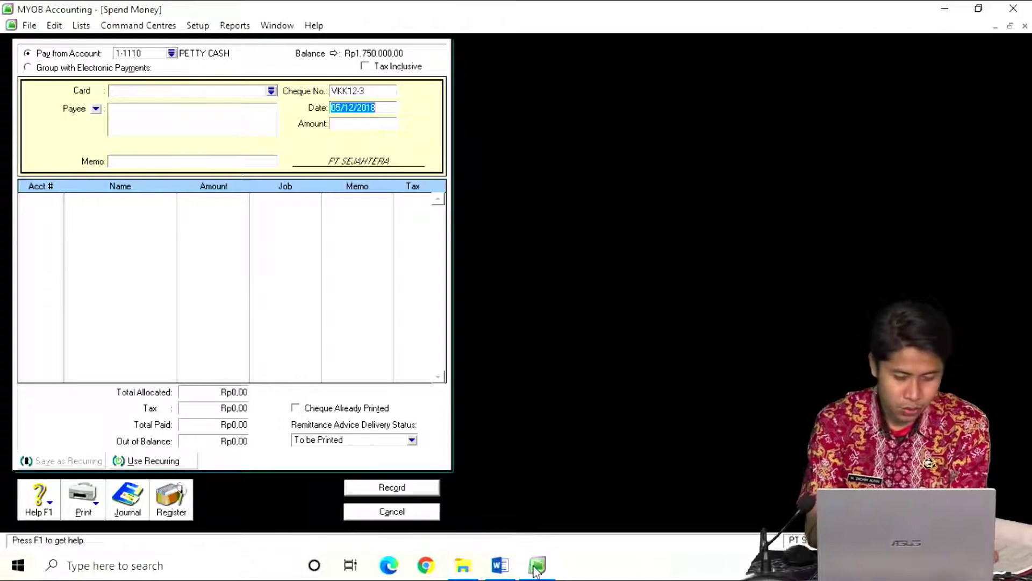
pyautogui.write('7.12.18')
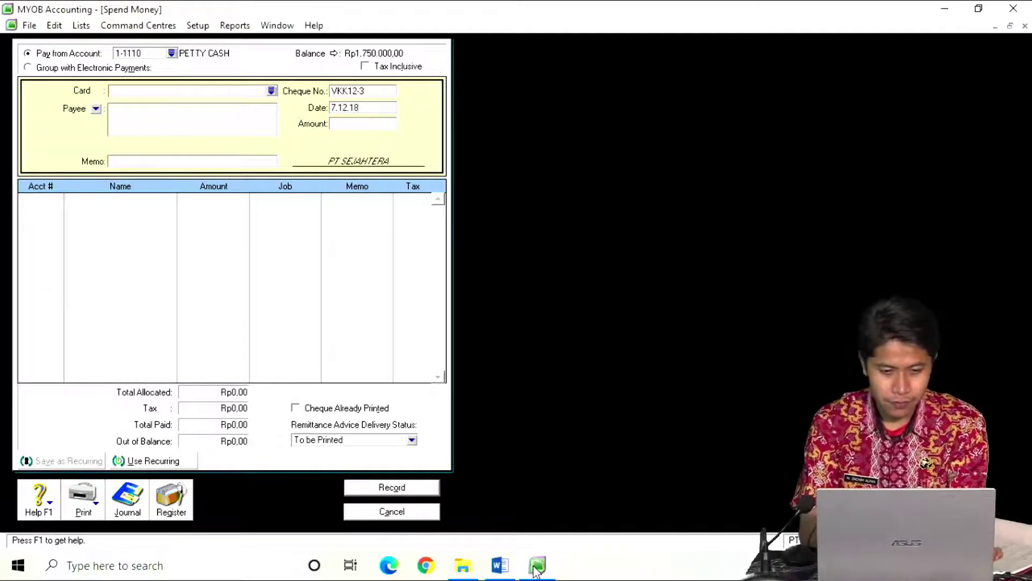
pyautogui.press('Tab')
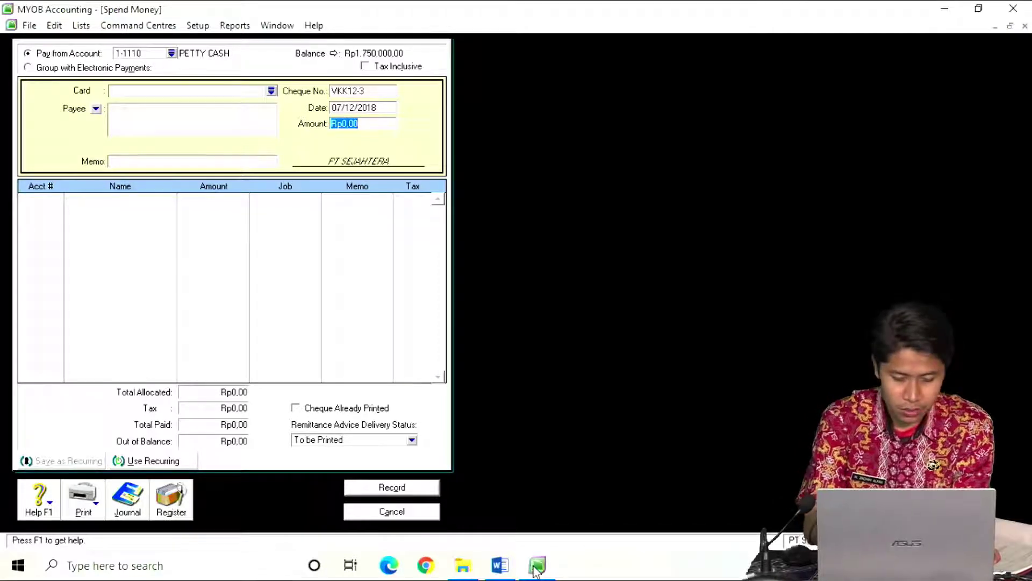
pyautogui.write('750000')
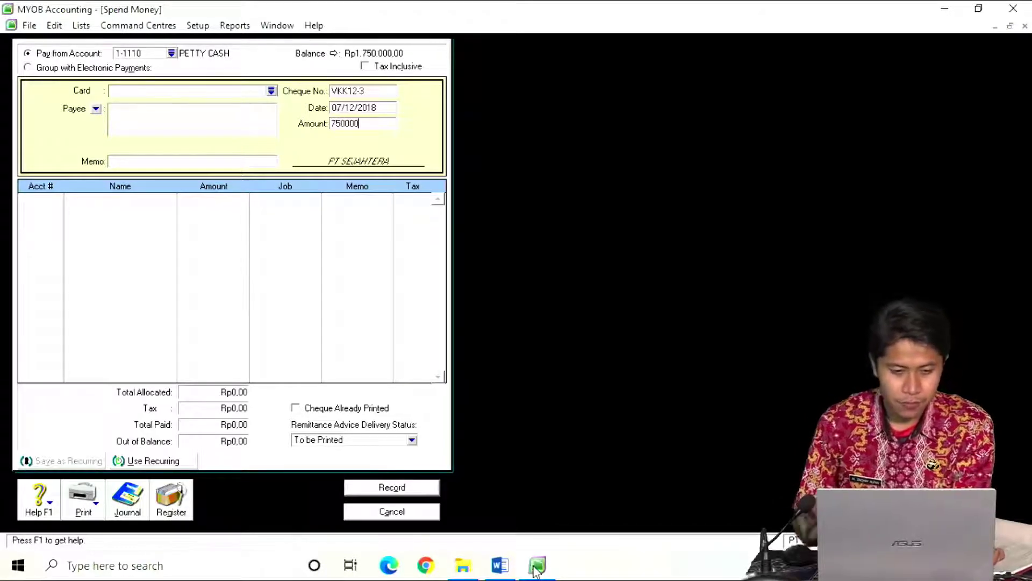
pyautogui.press('Tab')
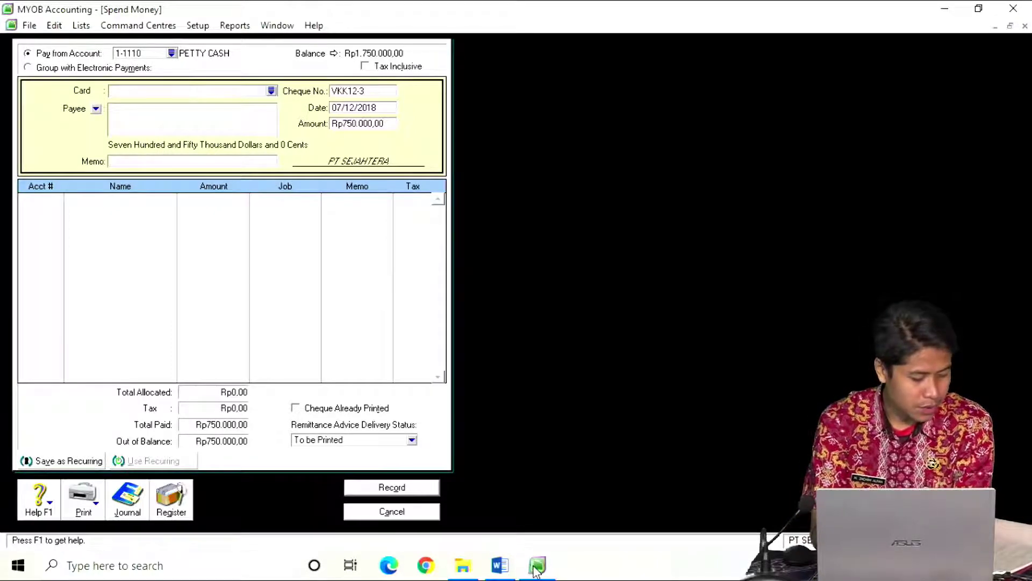
pyautogui.write('PEMBAYARAN LISTRIK BULAN')
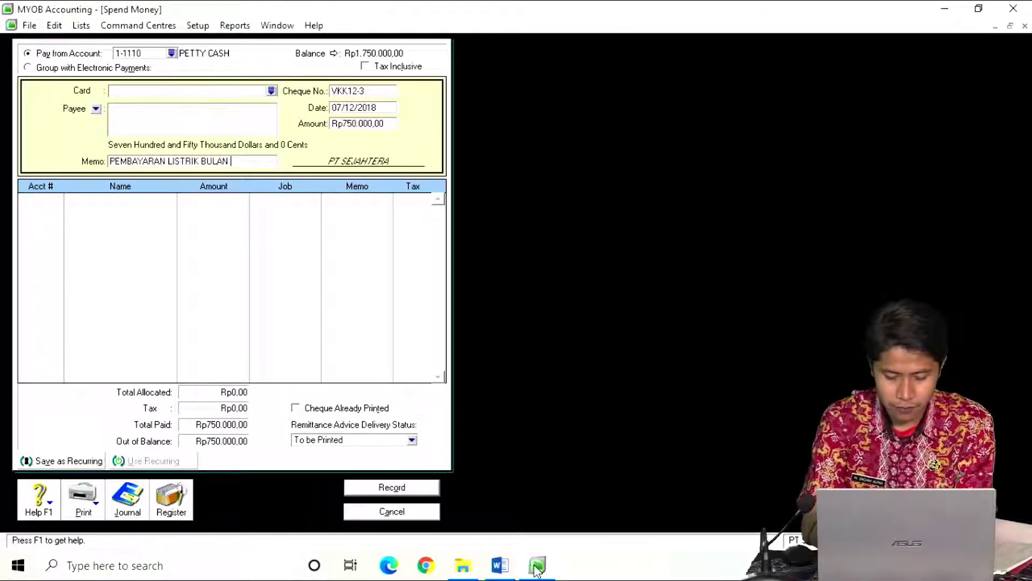
pyautogui.write(' NOVEMBER')
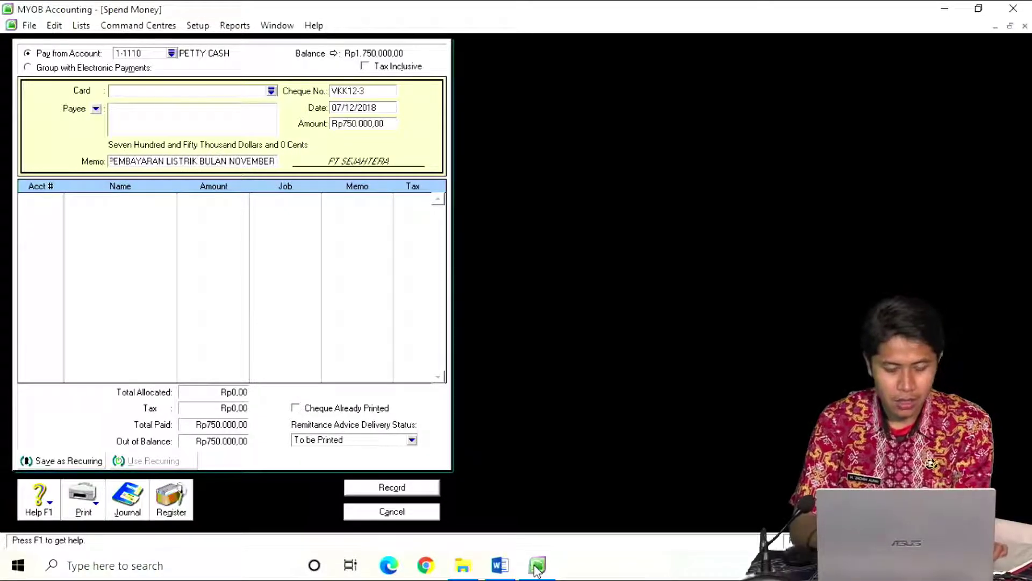
# - Allocate the electricity payment to account 2-1211 ACCRUED EXPENSE
pyautogui.press('Tab')
pyautogui.write('6')
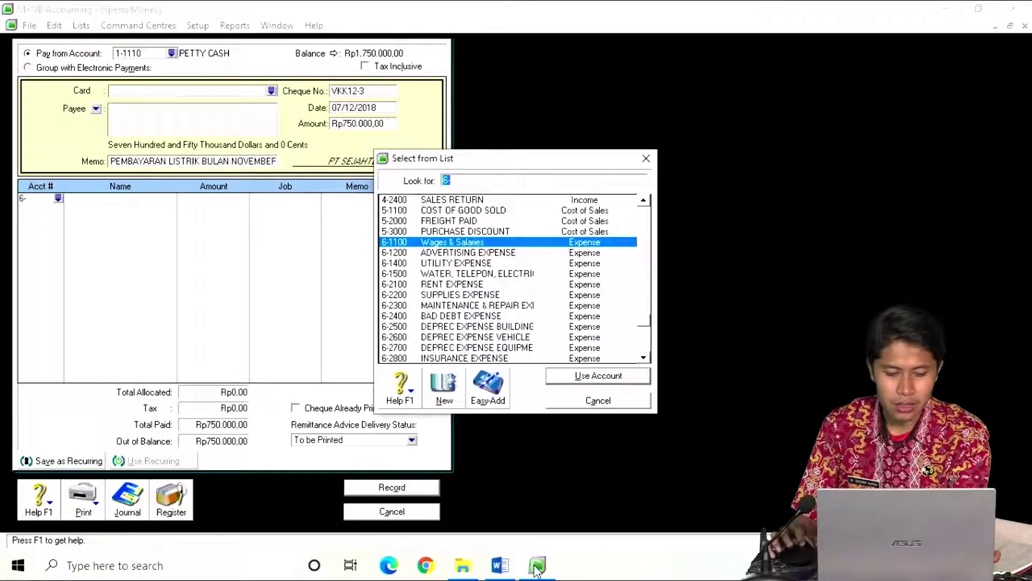
pyautogui.write('2')
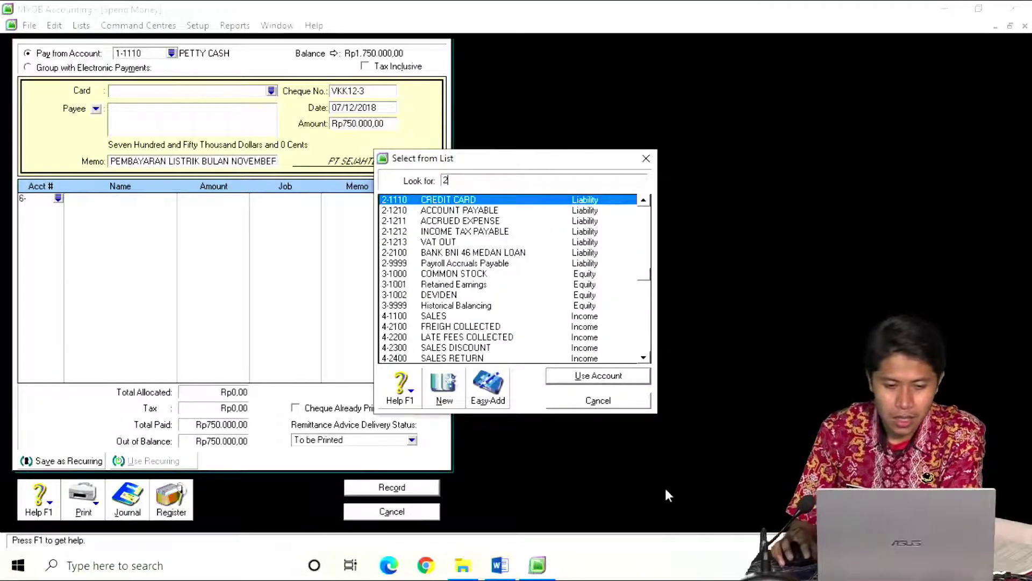
pyautogui.doubleClick(490, 221)
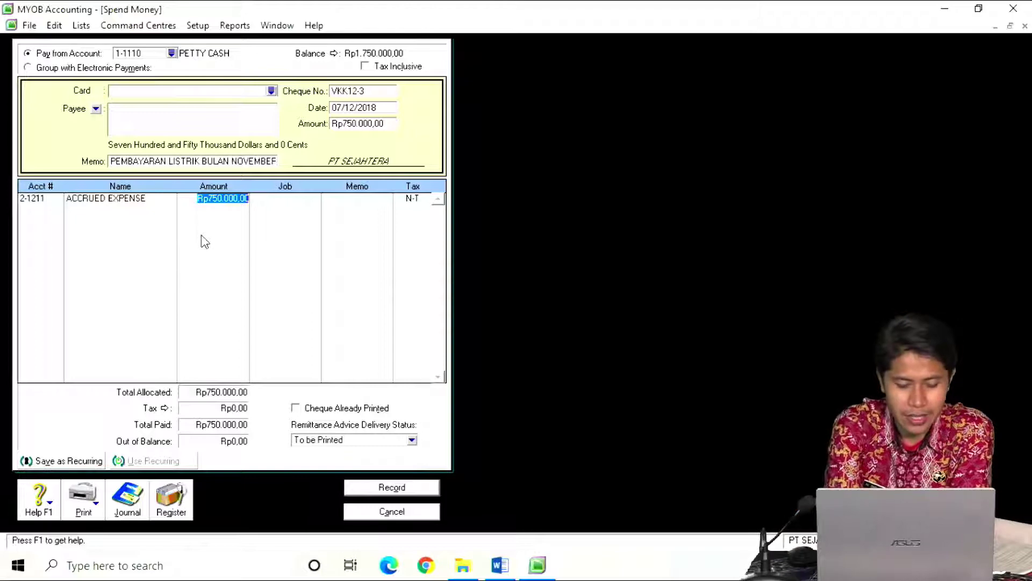
# - Check the journal recap of payment VKK12-3 and record the transaction
pyautogui.hotkey('ctrl', 'r')
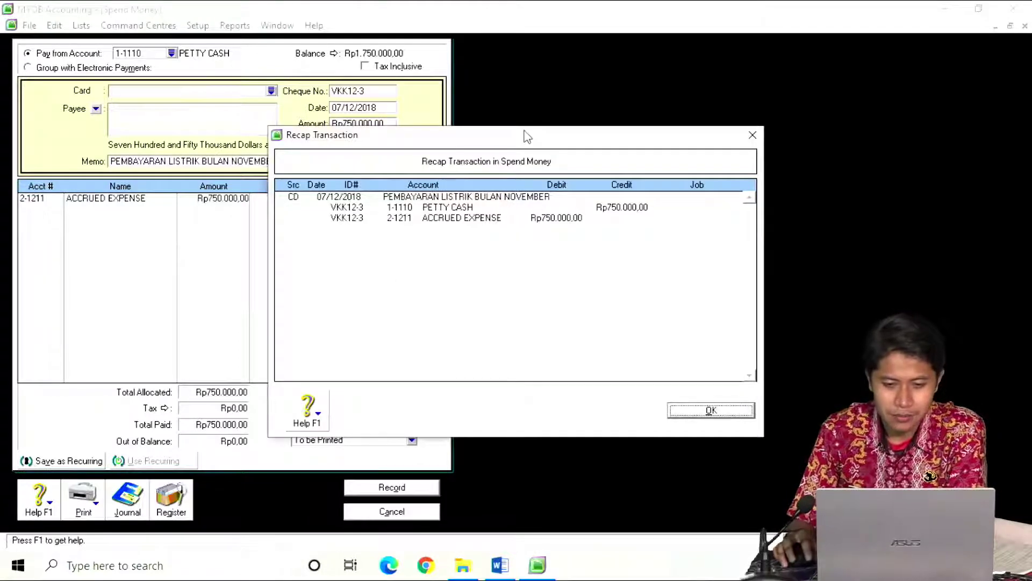
pyautogui.moveTo(469, 145); pyautogui.dragTo(633, 98)
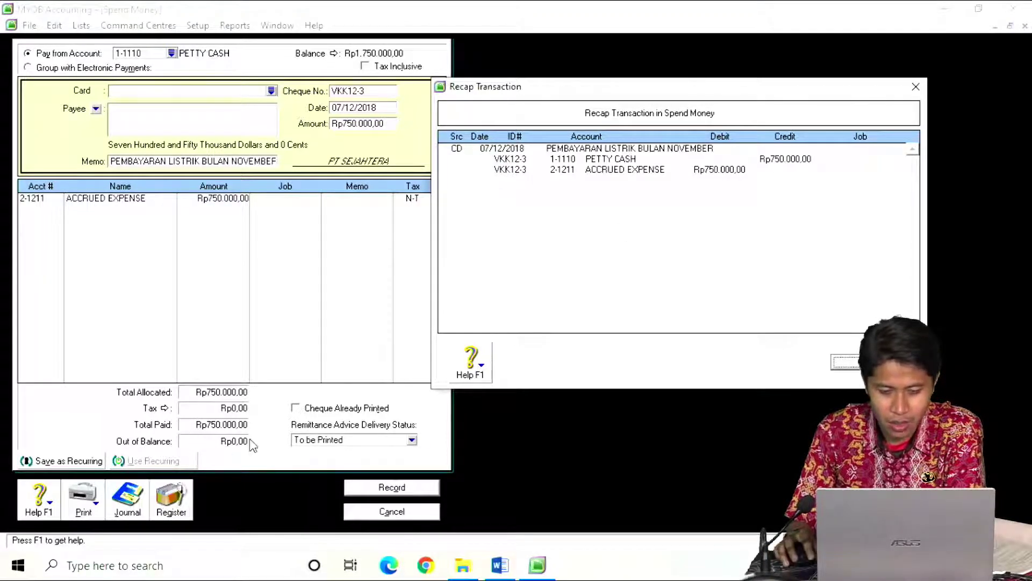
pyautogui.click(854, 366)
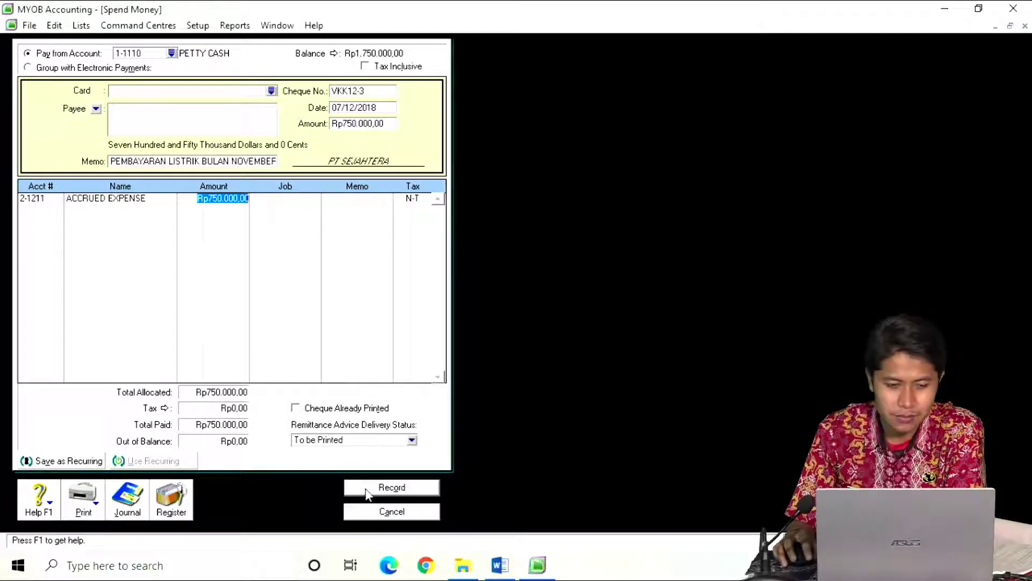
pyautogui.click(366, 490)
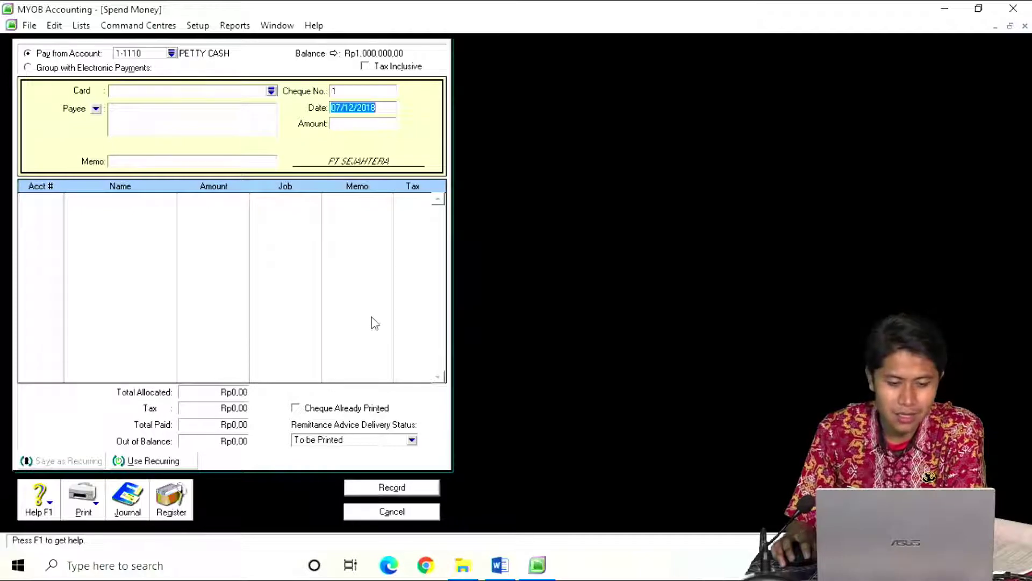
# - Switch to Word, read the number, date, amount and account in the Dokumen 8 petty cash voucher, and return to MYOB Accounting
pyautogui.click(508, 564)
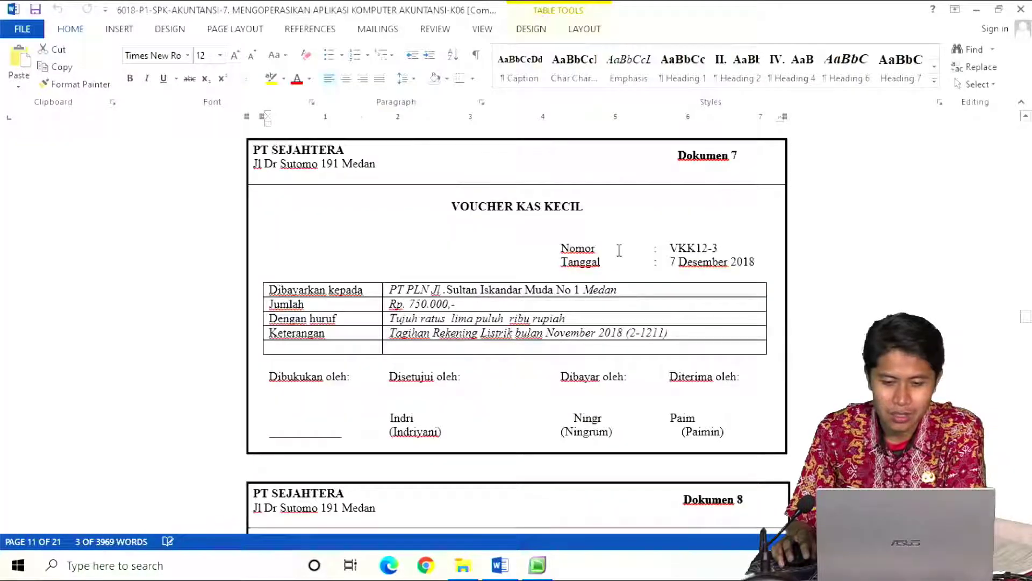
pyautogui.click(632, 223)
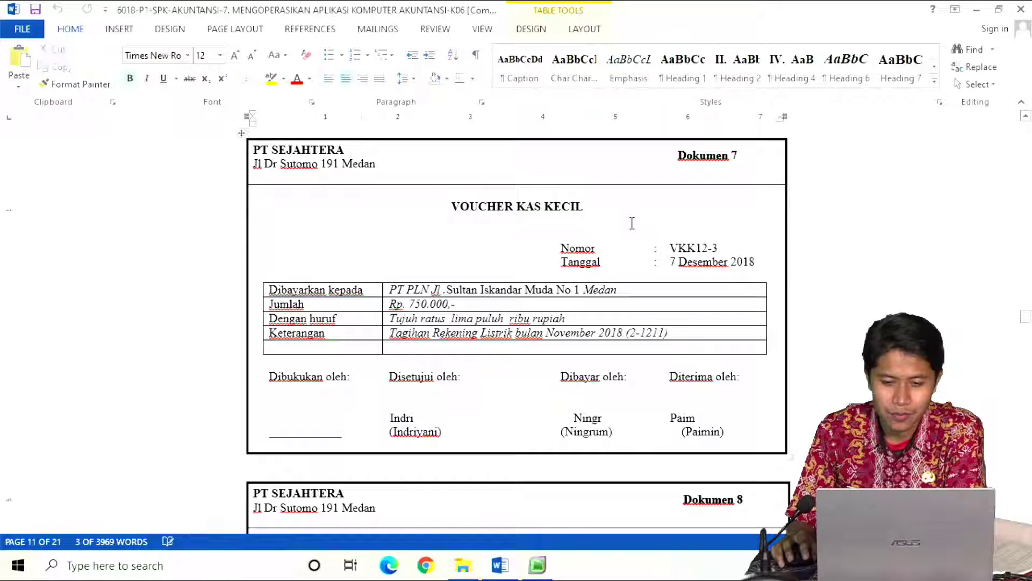
pyautogui.scroll(-1, 632, 223)
pyautogui.scroll(-4, 632, 223)
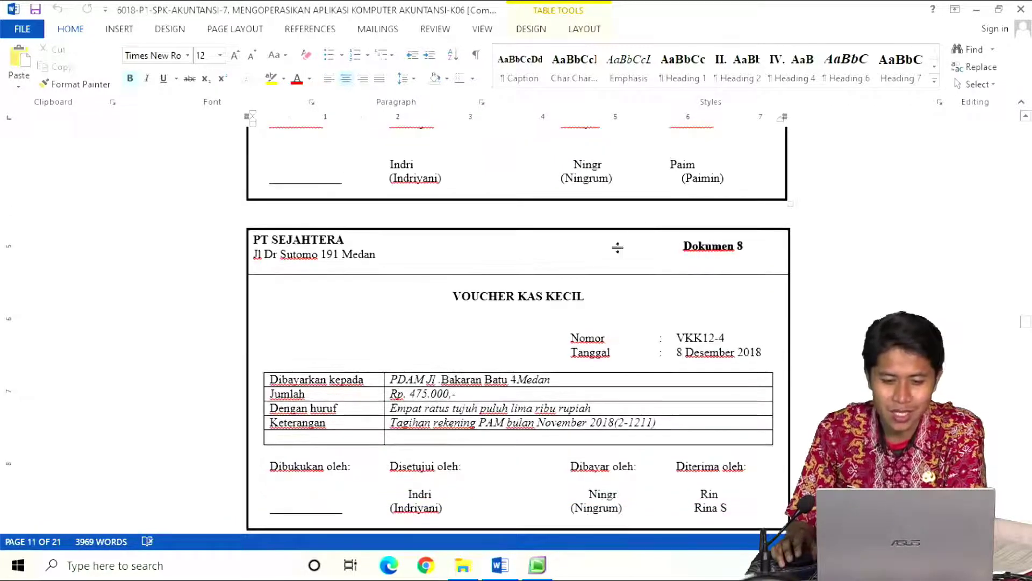
pyautogui.scroll(-1, 602, 299)
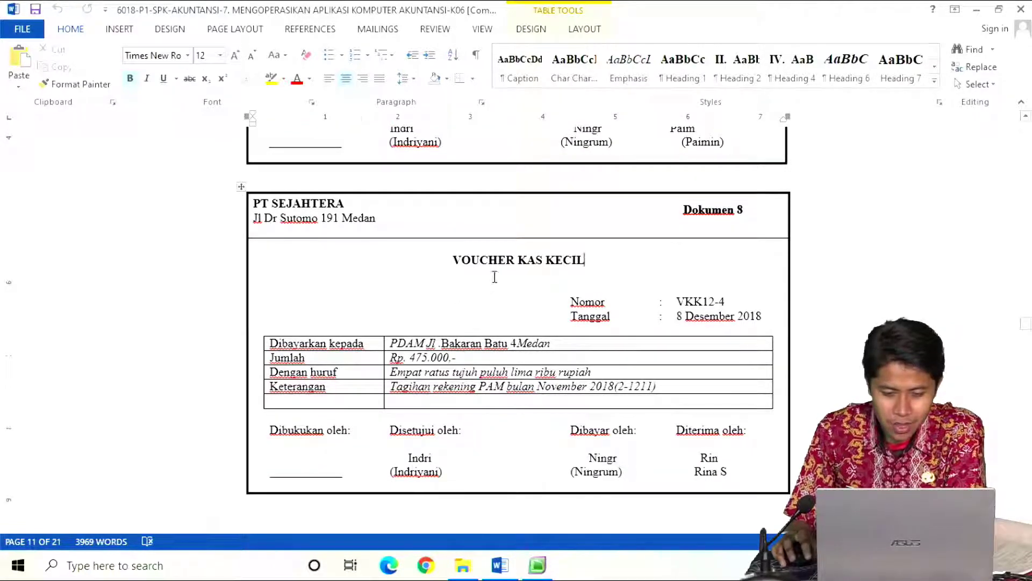
pyautogui.click(538, 566)
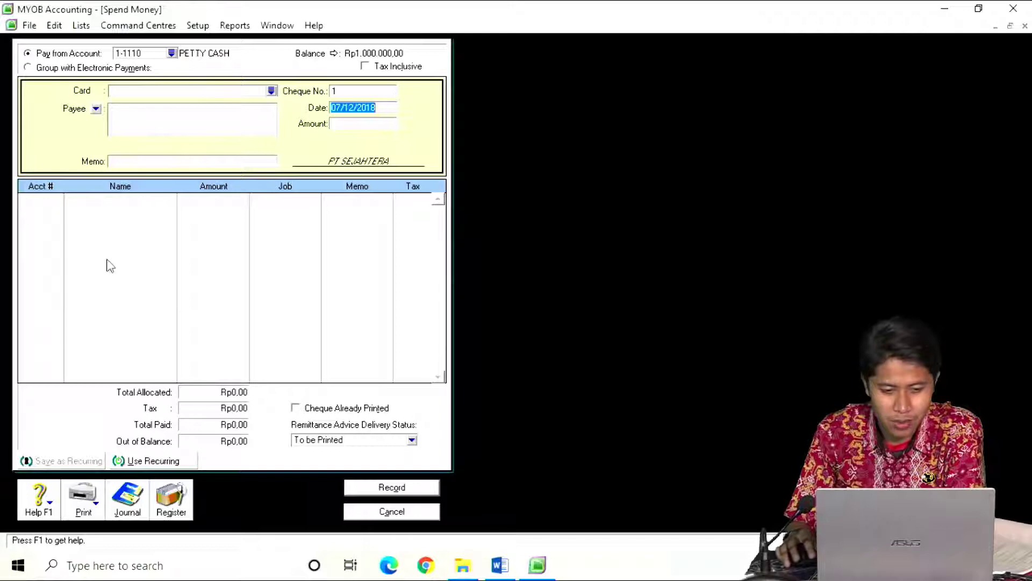
pyautogui.click(500, 564)
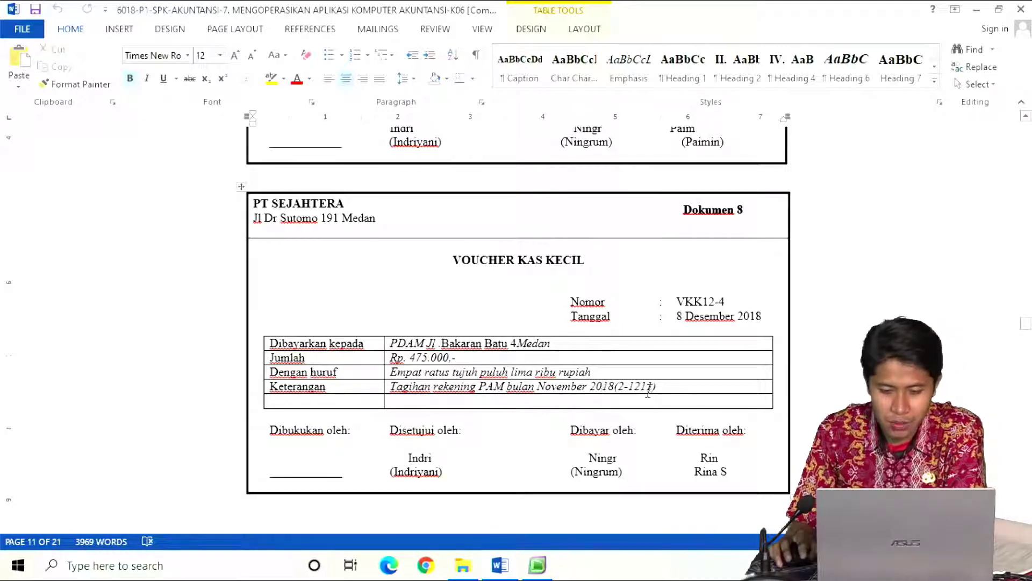
pyautogui.scroll(3, 656, 390)
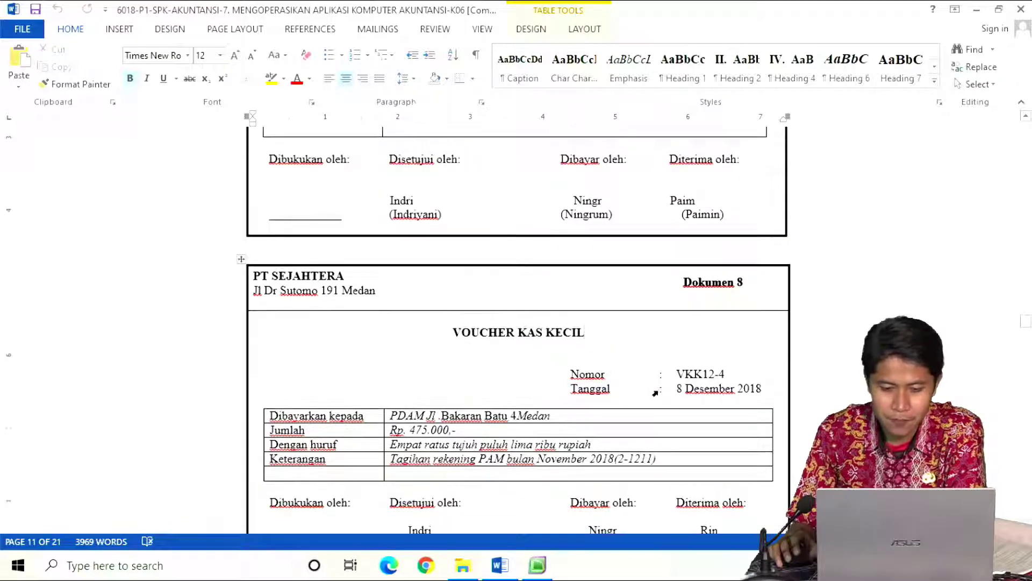
pyautogui.scroll(-3, 655, 393)
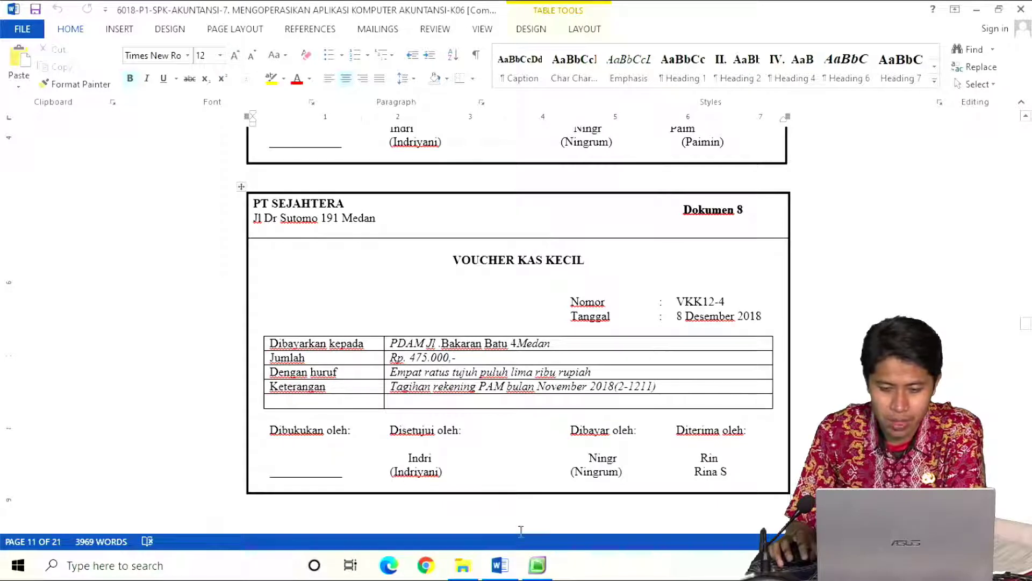
pyautogui.click(538, 565)
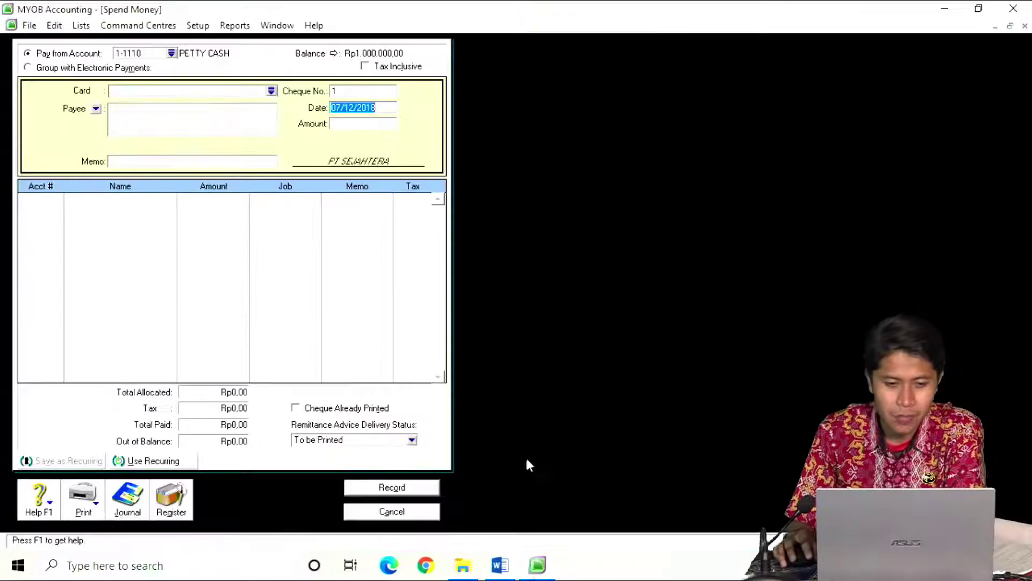
# - Set the petty cash payment's cheque number to VKK12-4, the date to 08/12/2018 and the amount to Rp475.000,00
pyautogui.click(371, 93)
pyautogui.write('VKK12-4')
pyautogui.press('Tab')
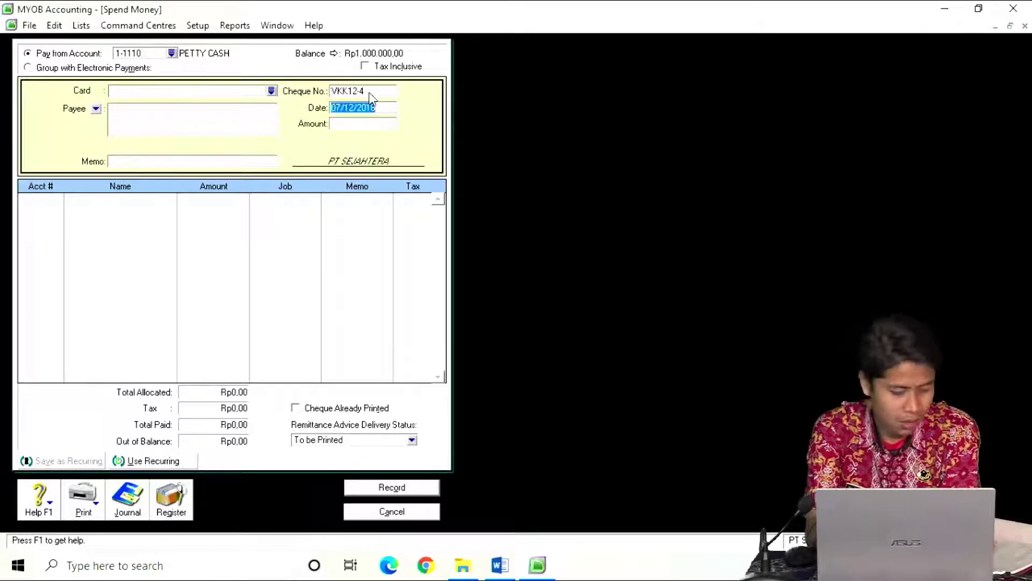
pyautogui.write('8.12.1')
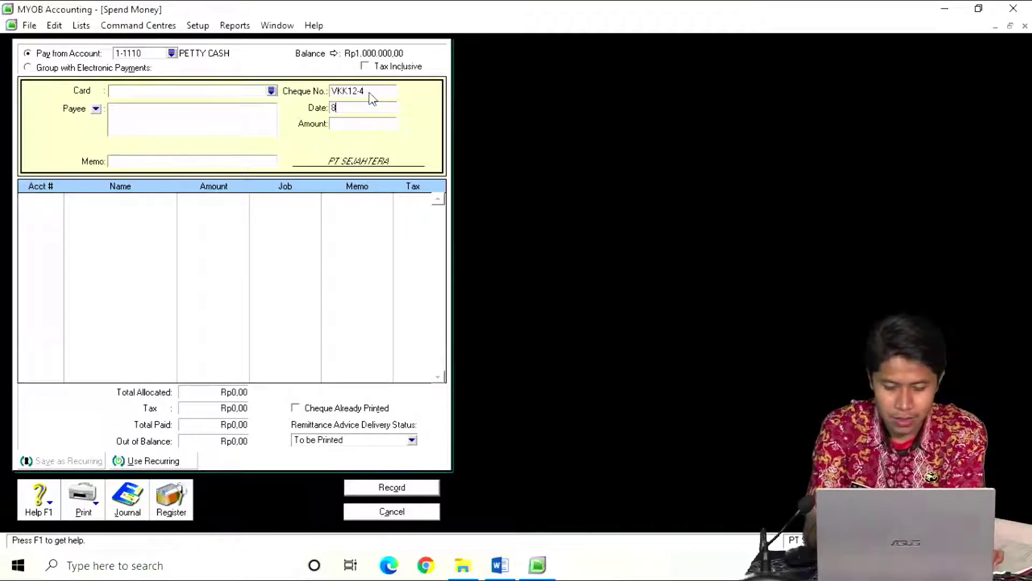
pyautogui.write('8')
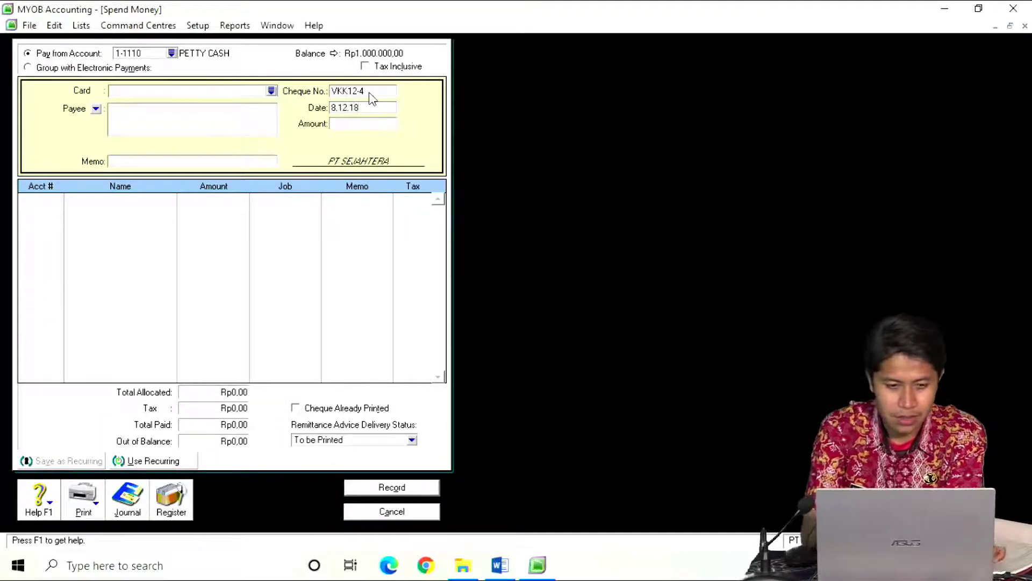
pyautogui.press('Tab')
pyautogui.write('475.000')
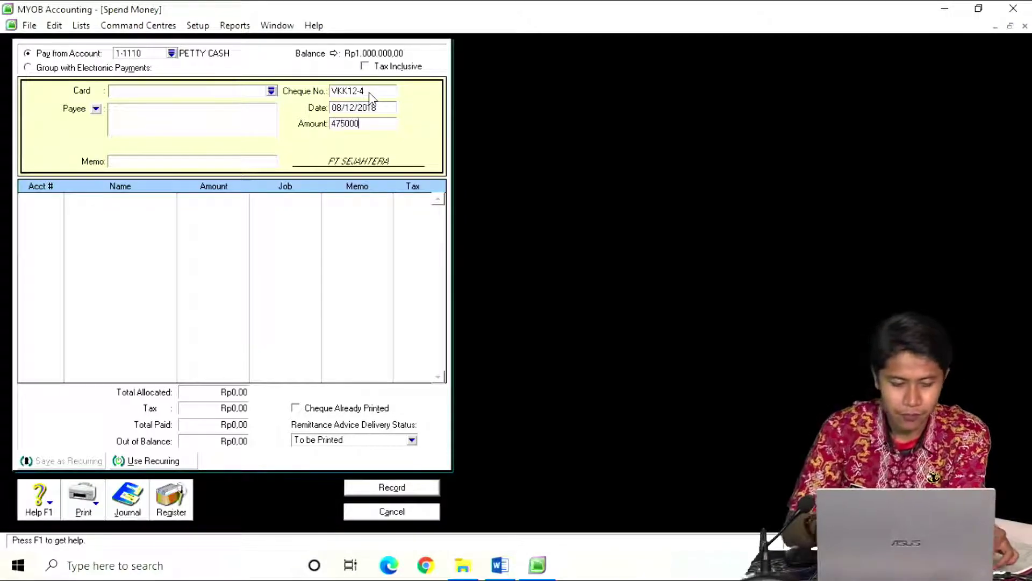
pyautogui.press('Tab')
pyautogui.press('Tab')
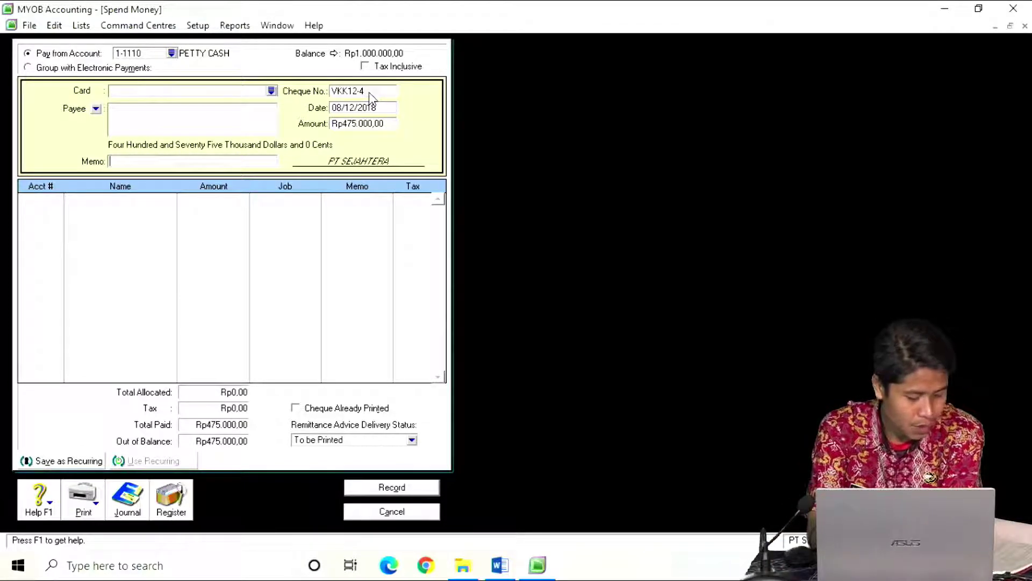
# - Enter PEMBAYARAN TAGIHAN PAM BULAN NOVEMBER as the payment's memo
pyautogui.write('PEMBA')
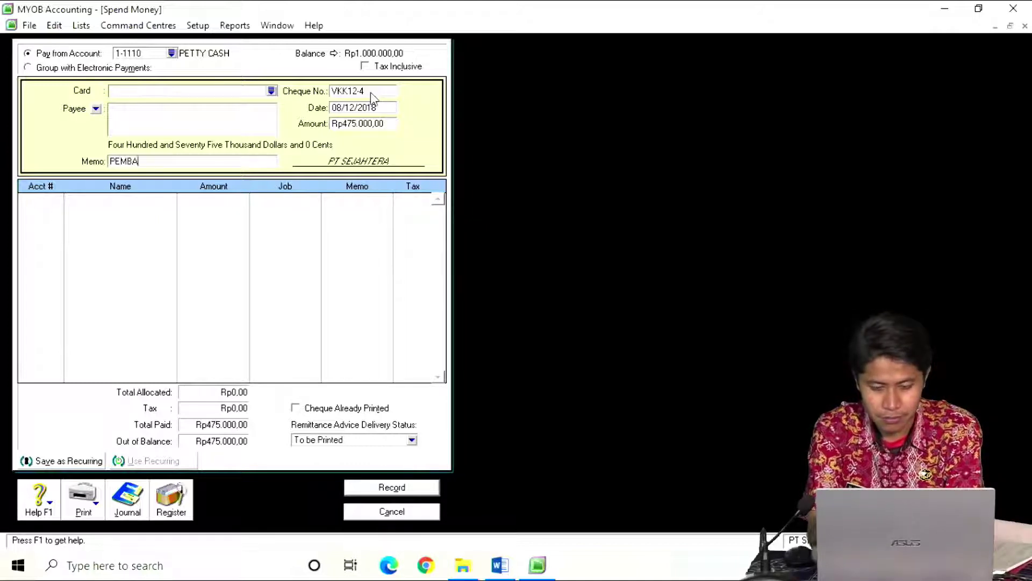
pyautogui.write('YARAN TA')
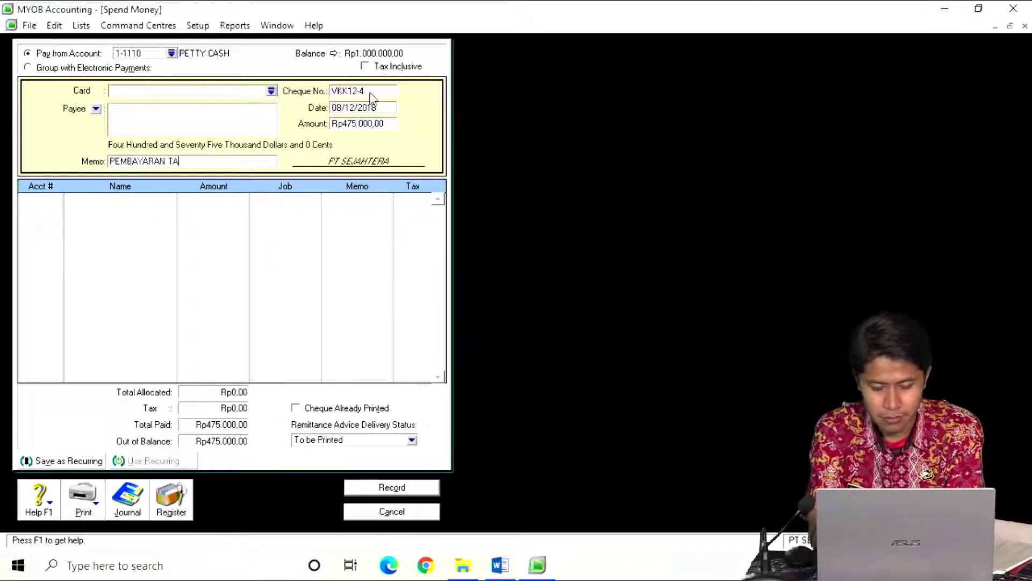
pyautogui.write('GIHAN PAM')
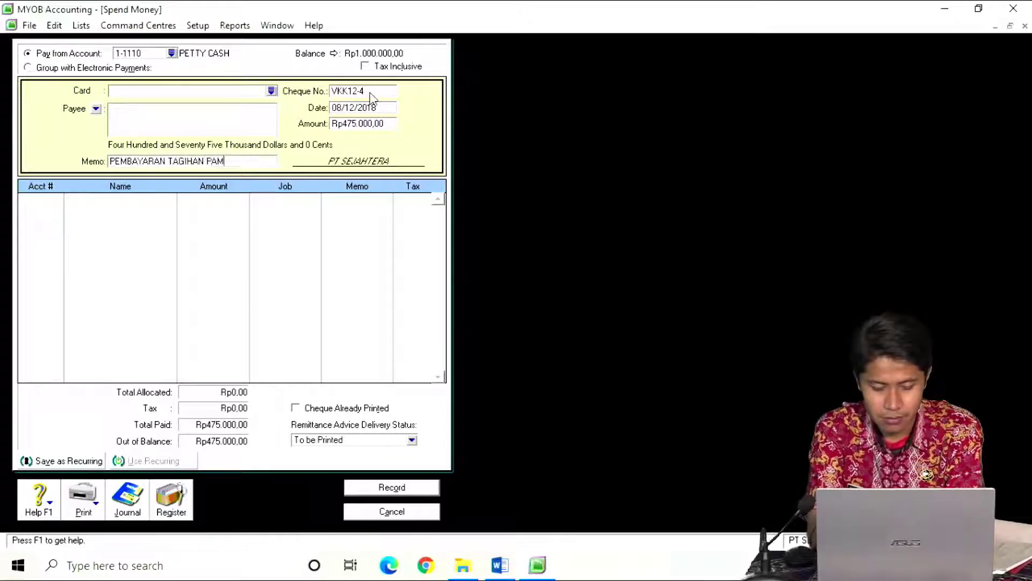
pyautogui.write(' BULAN NOVEMBER')
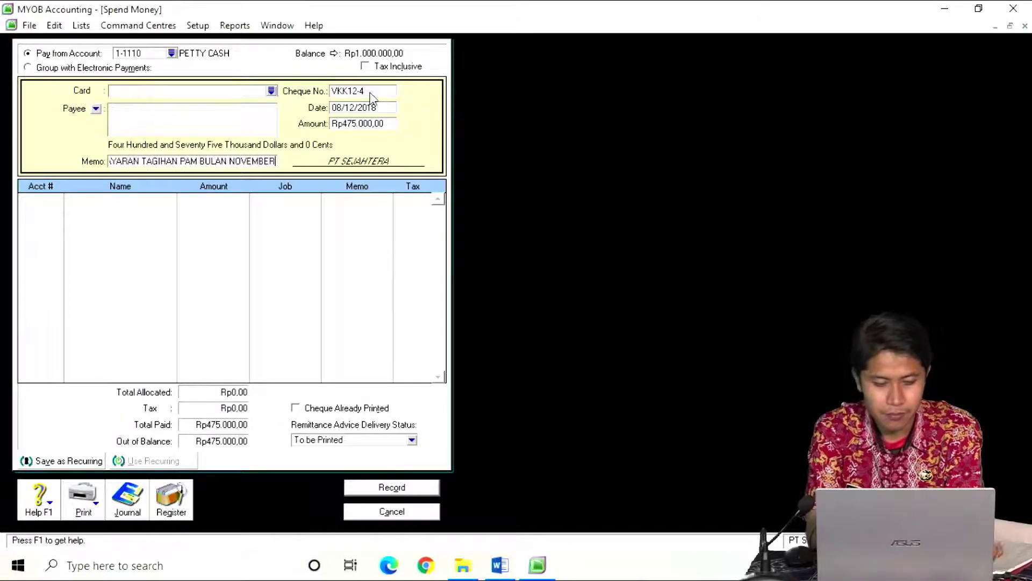
pyautogui.press('Tab')
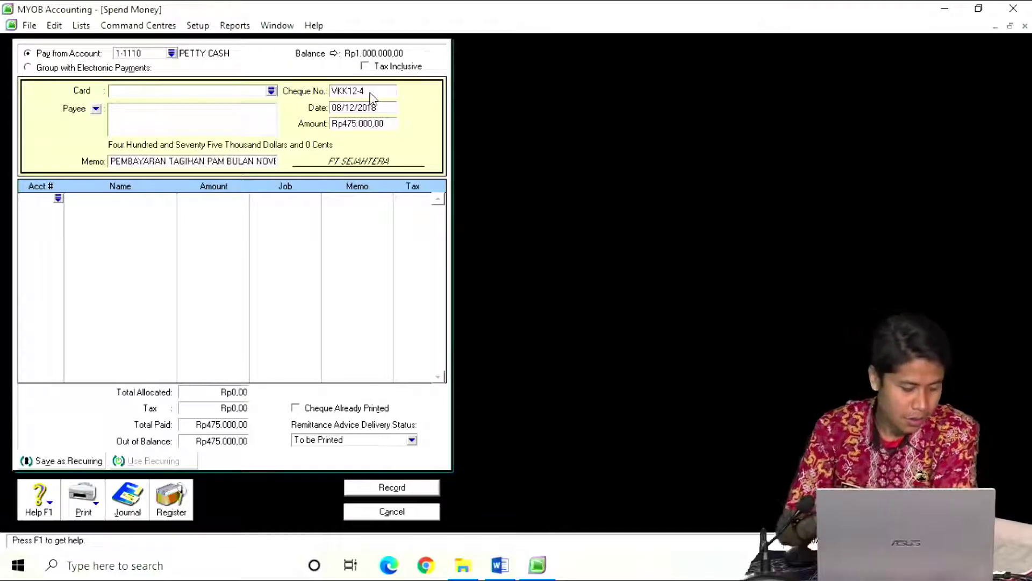
# - Allocate the PAM bill payment to account 2-1211 ACCRUED EXPENSE
pyautogui.write('6-')
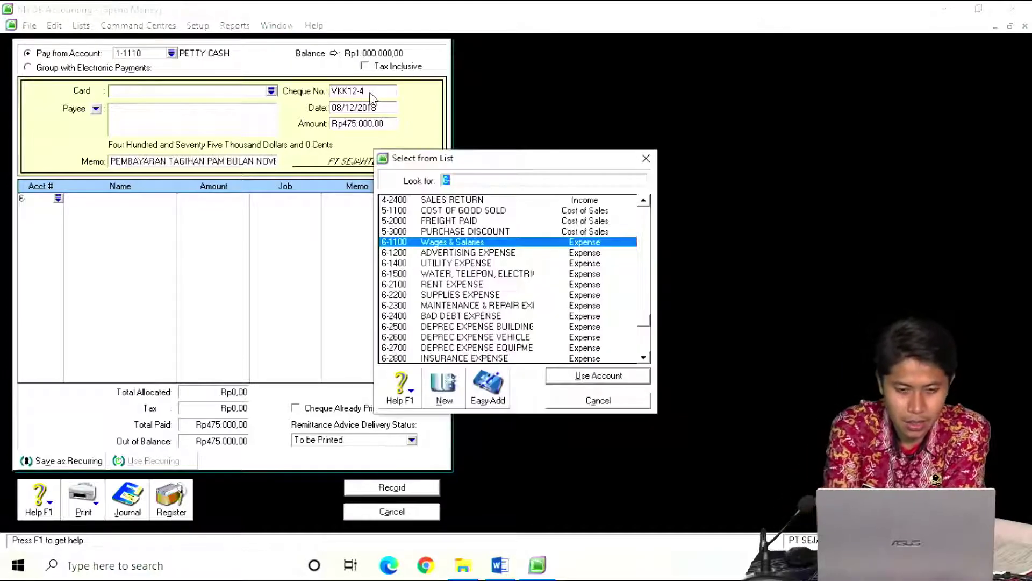
pyautogui.write('2')
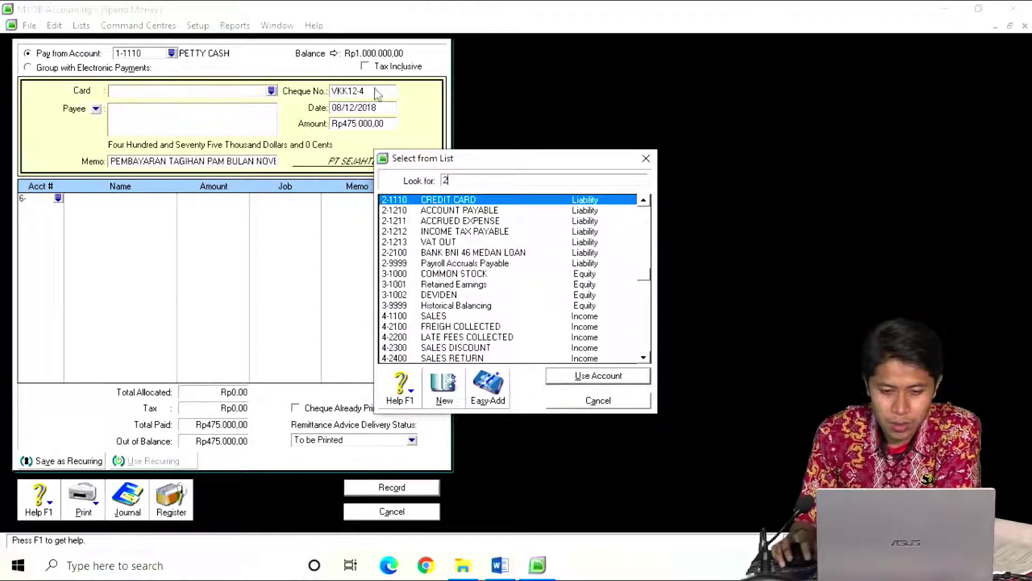
pyautogui.doubleClick(428, 221)
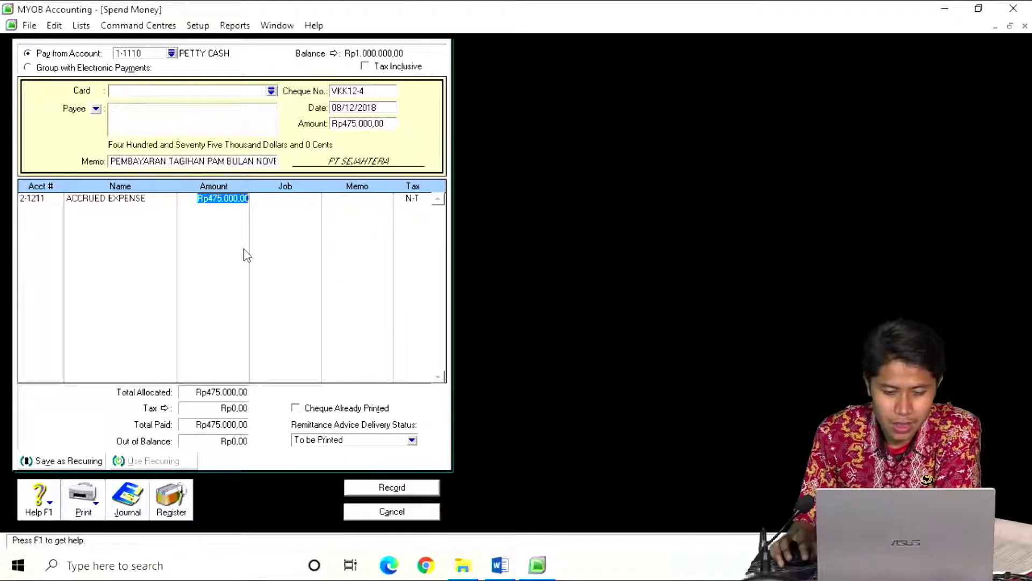
# - Switch to Word, check the description and account code in the Dokumen 8 voucher, and return to MYOB Accounting
pyautogui.click(497, 571)
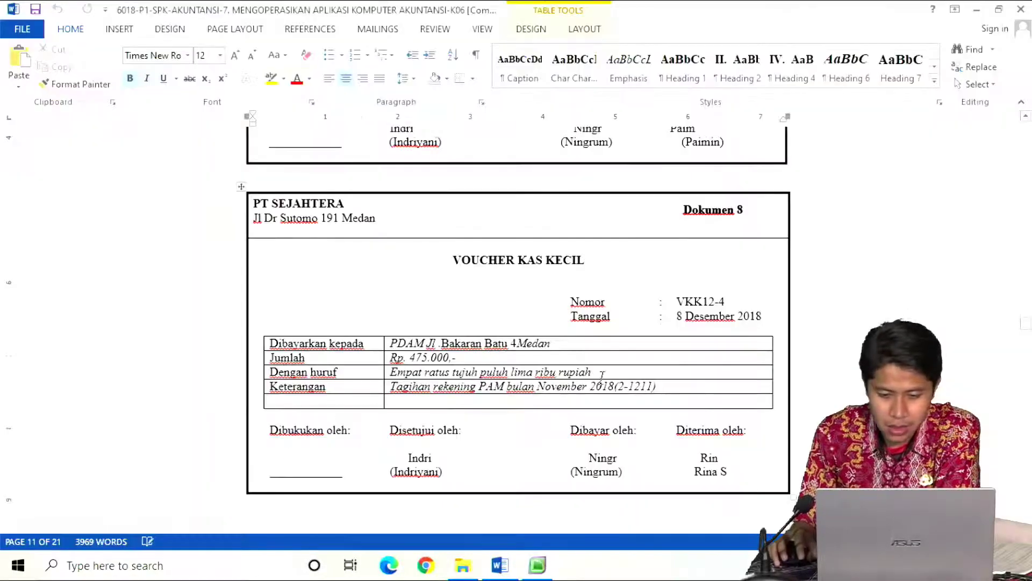
pyautogui.moveTo(660, 388); pyautogui.dragTo(620, 383)
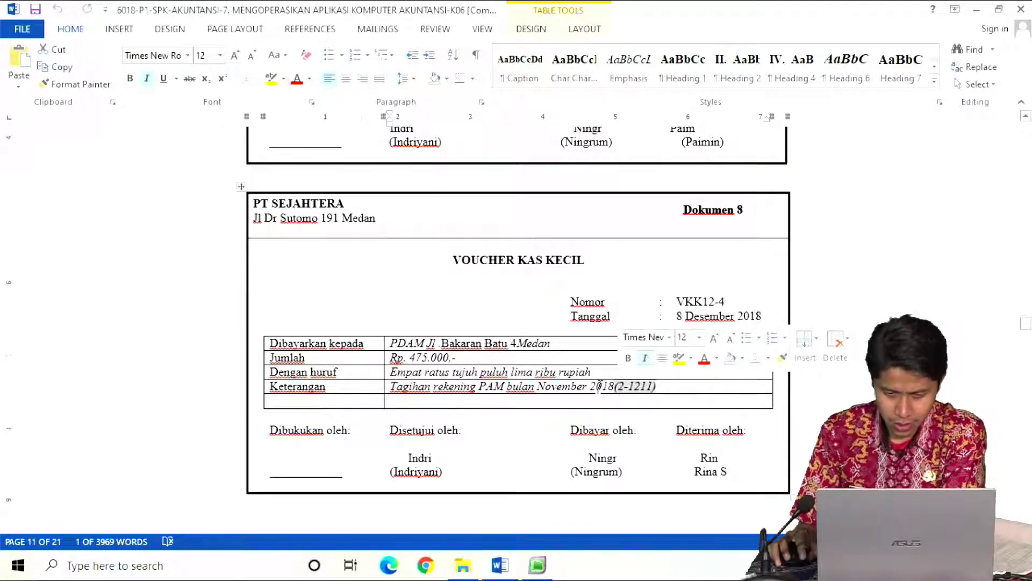
pyautogui.click(599, 386)
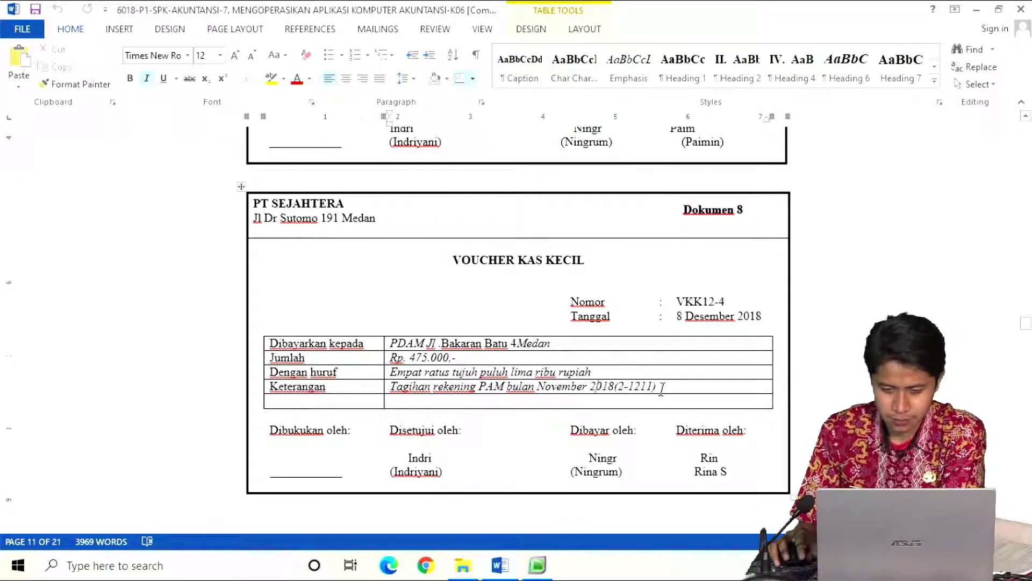
pyautogui.hotkey('alt', 'Tab')
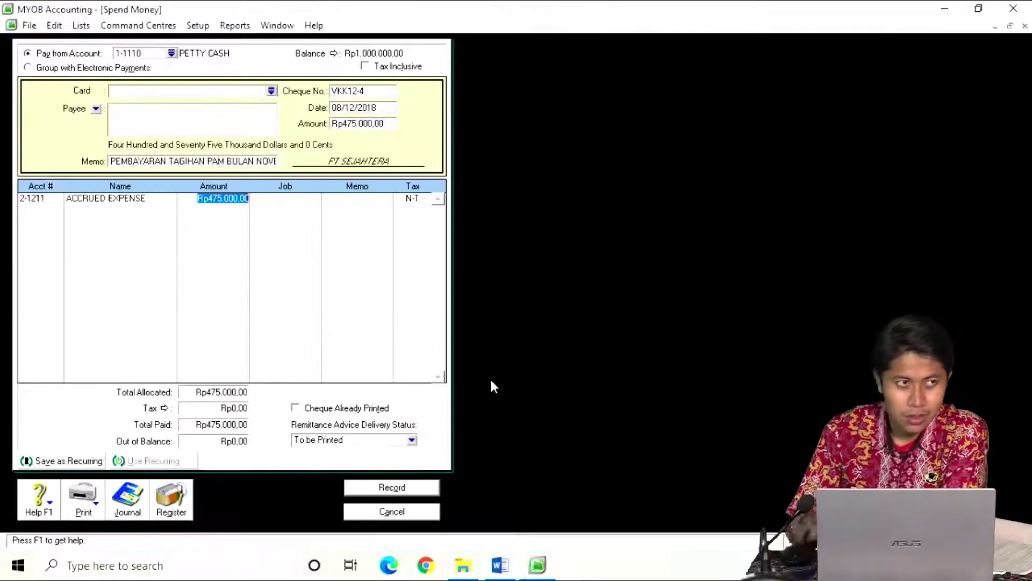
# - Check the journal recap of payment VKK12-4, then record the transaction and leave the payment form
pyautogui.hotkey('ctrl', 'r')
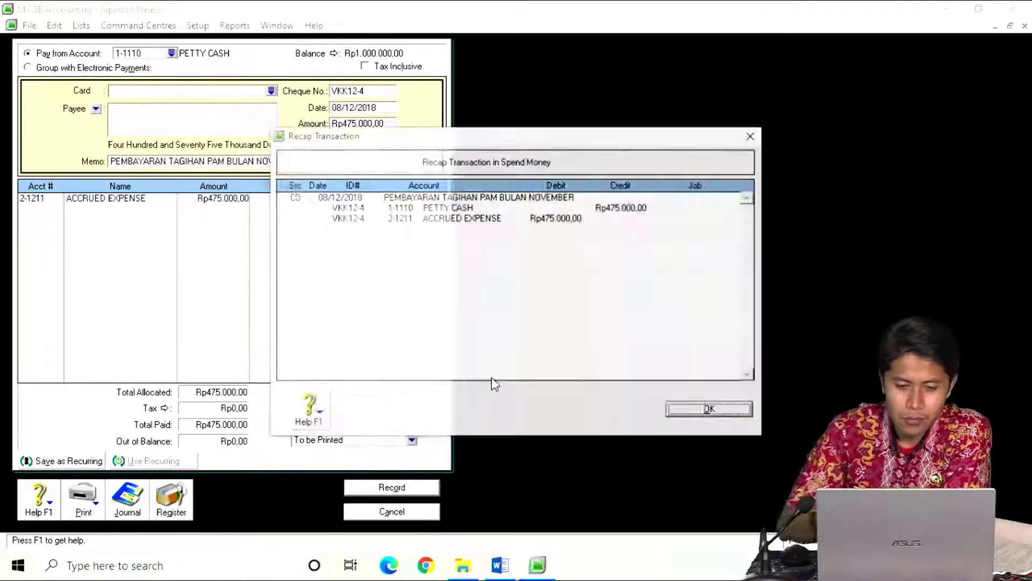
pyautogui.moveTo(492, 138); pyautogui.dragTo(697, 114)
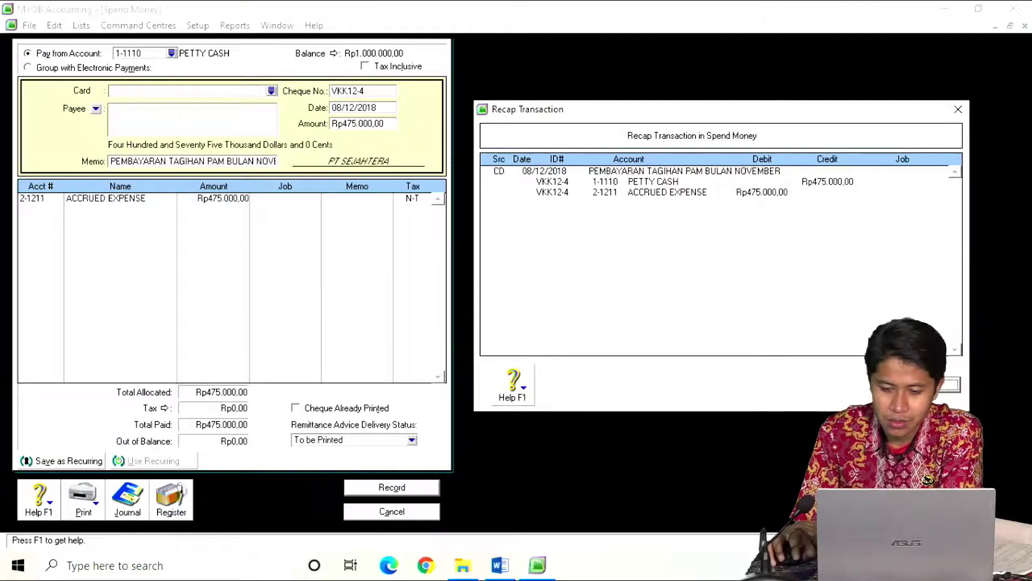
pyautogui.press('Escape')
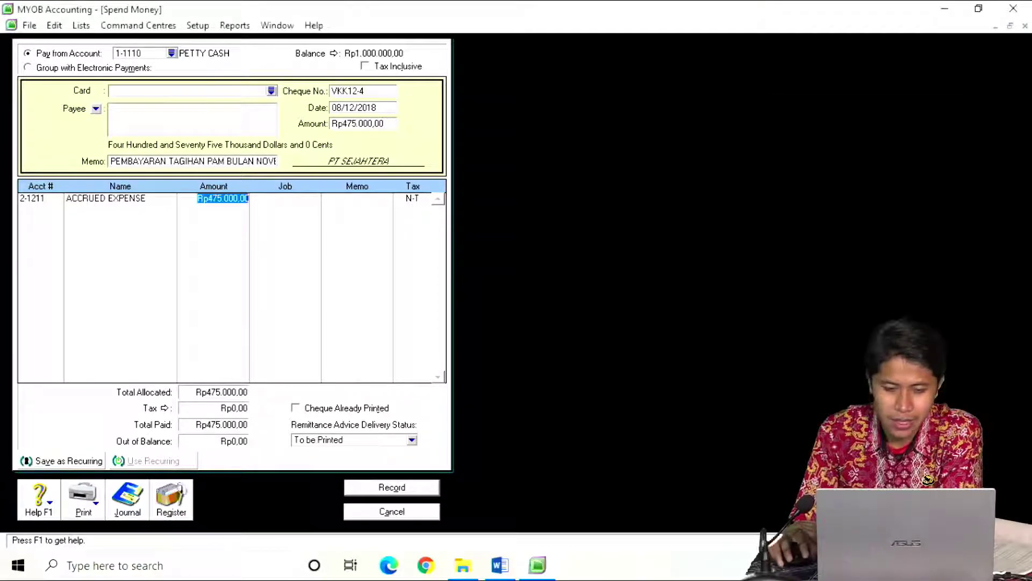
pyautogui.click(391, 488)
pyautogui.click(389, 512)
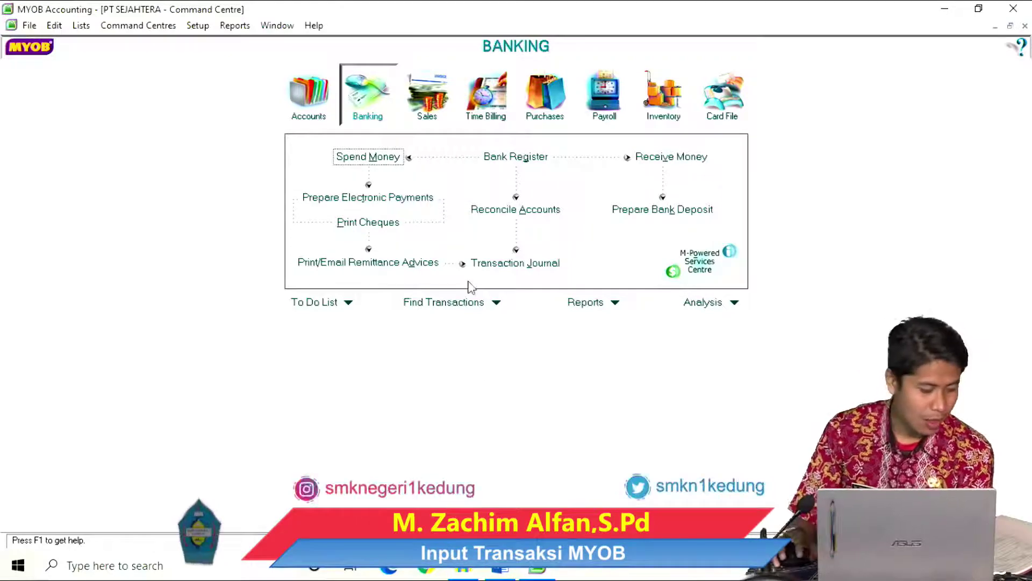
# - Switch to Word and read the Dokumen 9 sales invoice to Toko Serasi
pyautogui.hotkey('alt', 'Tab')
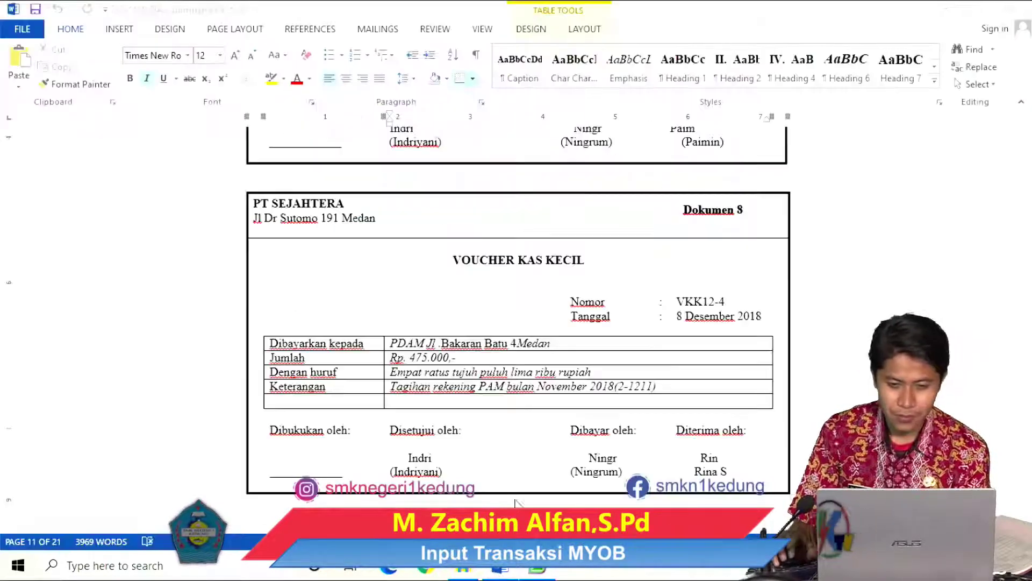
pyautogui.scroll(-3, 549, 300)
pyautogui.scroll(-10, 549, 300)
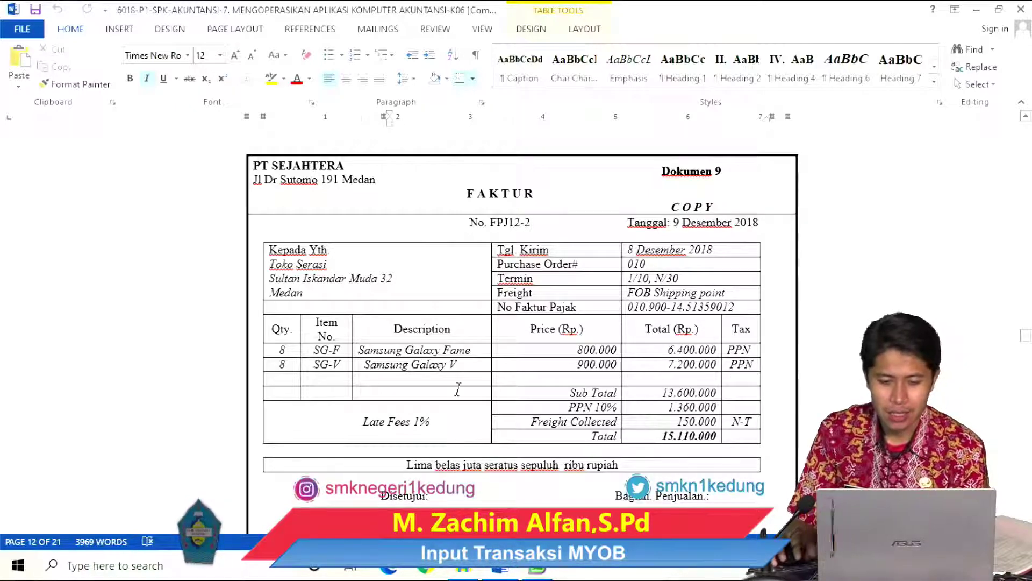
# - Switch back to MYOB Accounting and open a blank sales invoice
pyautogui.click(536, 568)
pyautogui.click(427, 94)
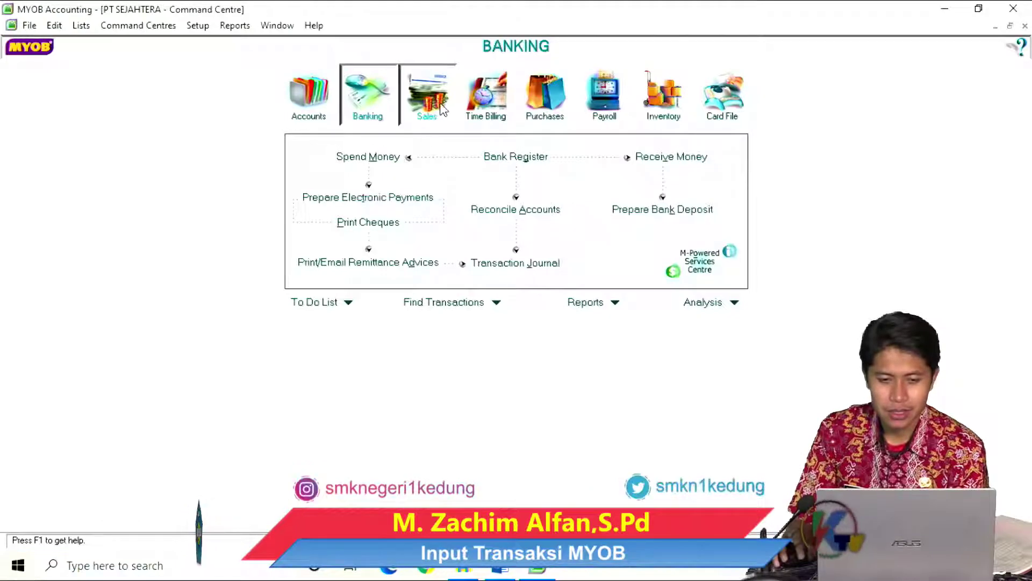
pyautogui.click(512, 190)
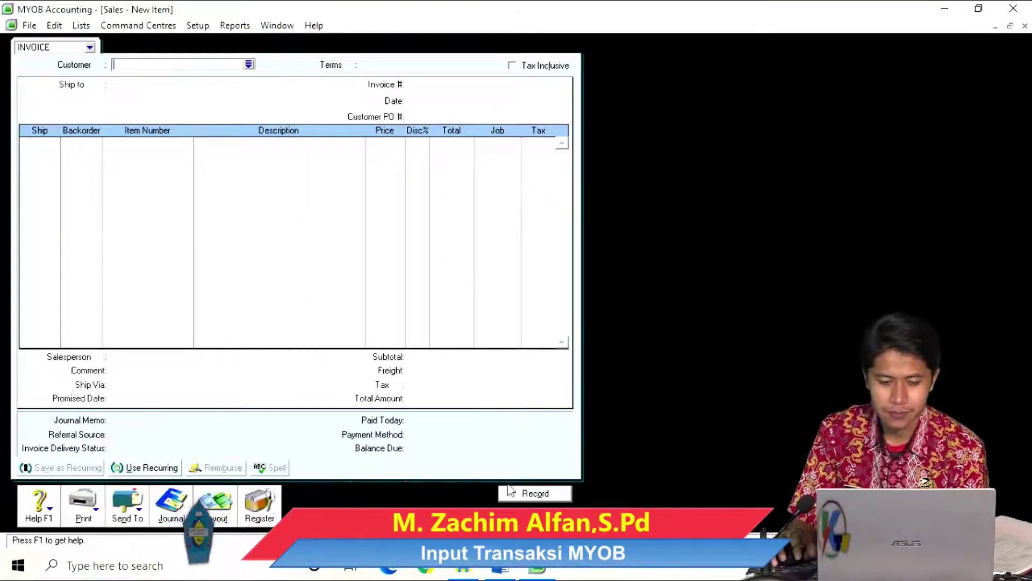
# - Switch to Word, review the terms, items, tax and freight in the Dokumen 9 invoice, and return to MYOB Accounting
pyautogui.click(502, 569)
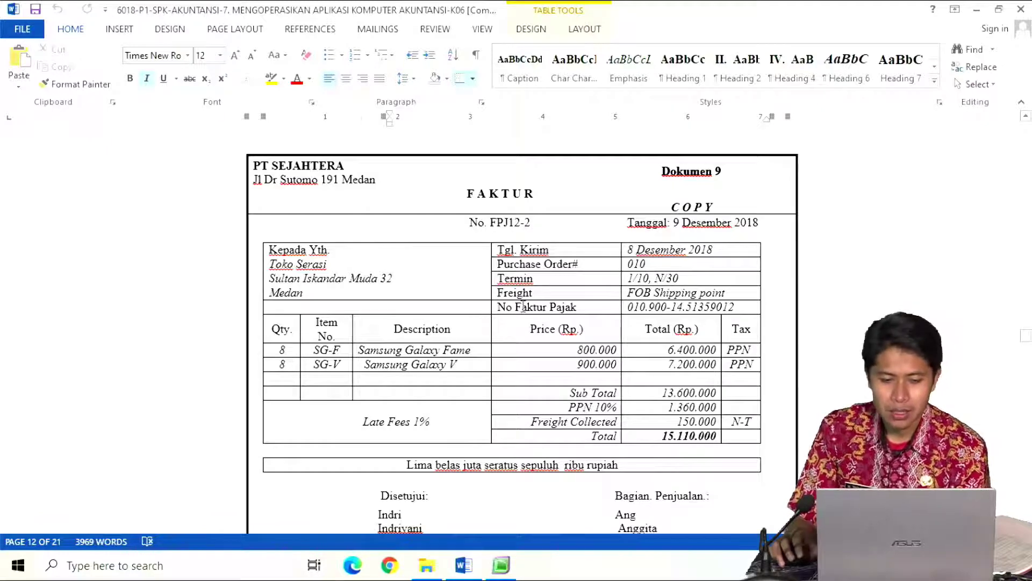
pyautogui.scroll(-3, 436, 343)
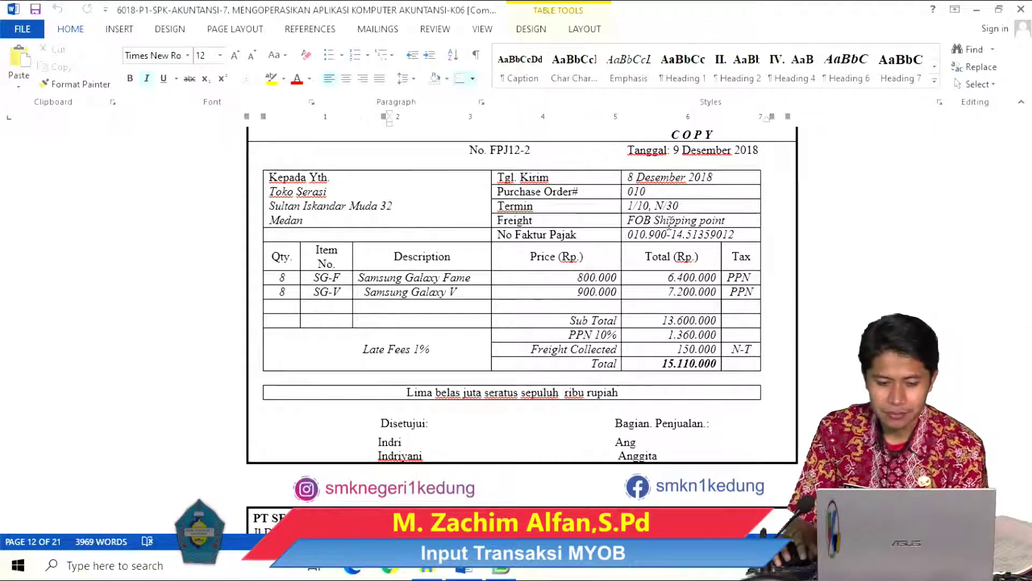
pyautogui.click(504, 569)
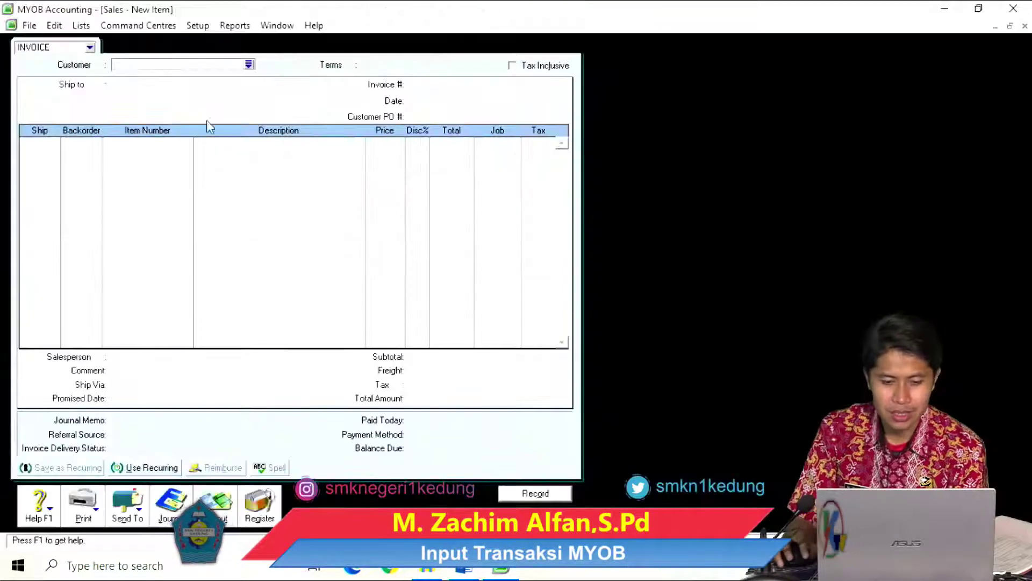
# - Reopen a blank sales invoice for customer TOKO SERASI and set its invoice number to FPJ12-2
pyautogui.press('Escape')
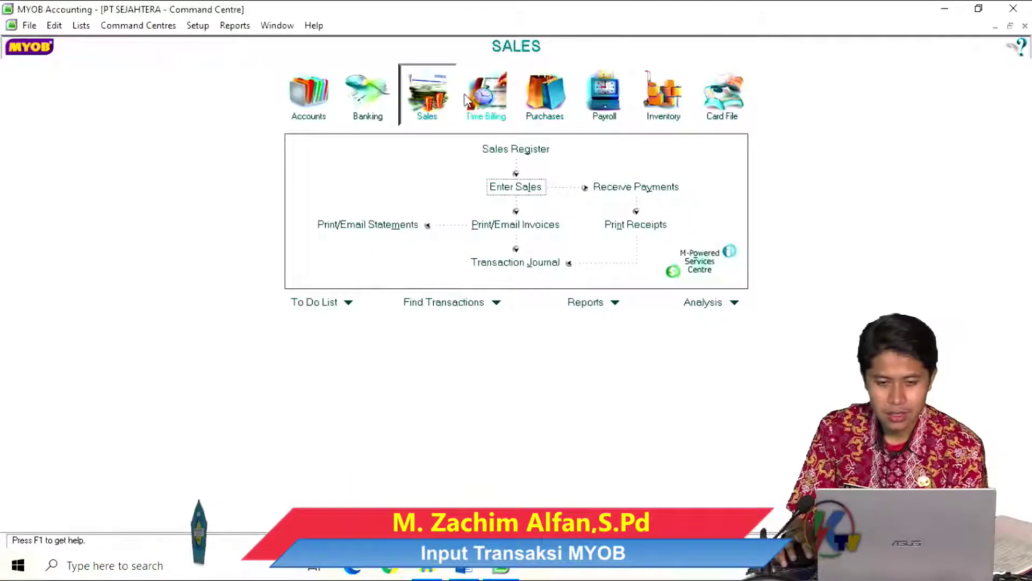
pyautogui.click(510, 192)
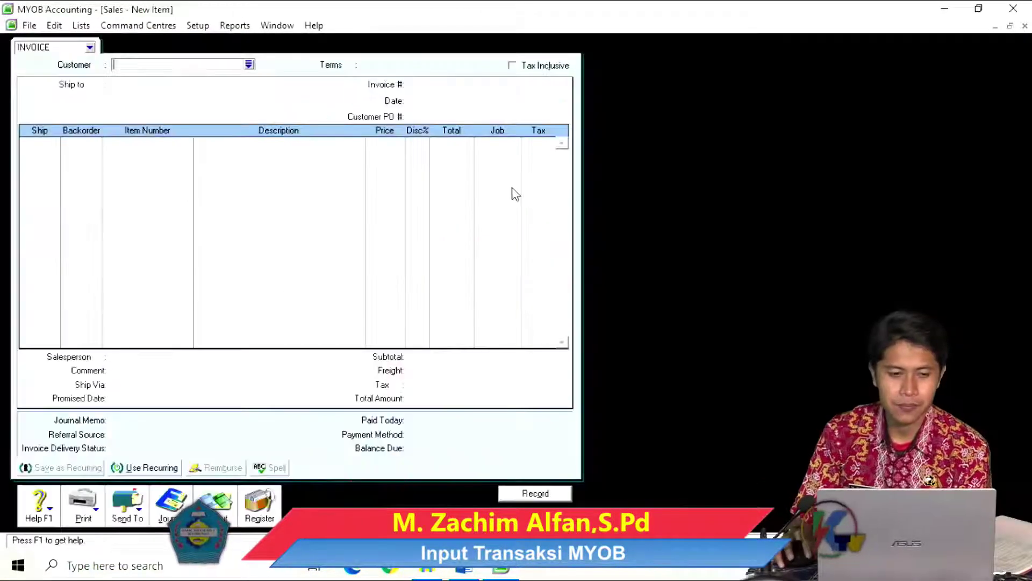
pyautogui.click(249, 65)
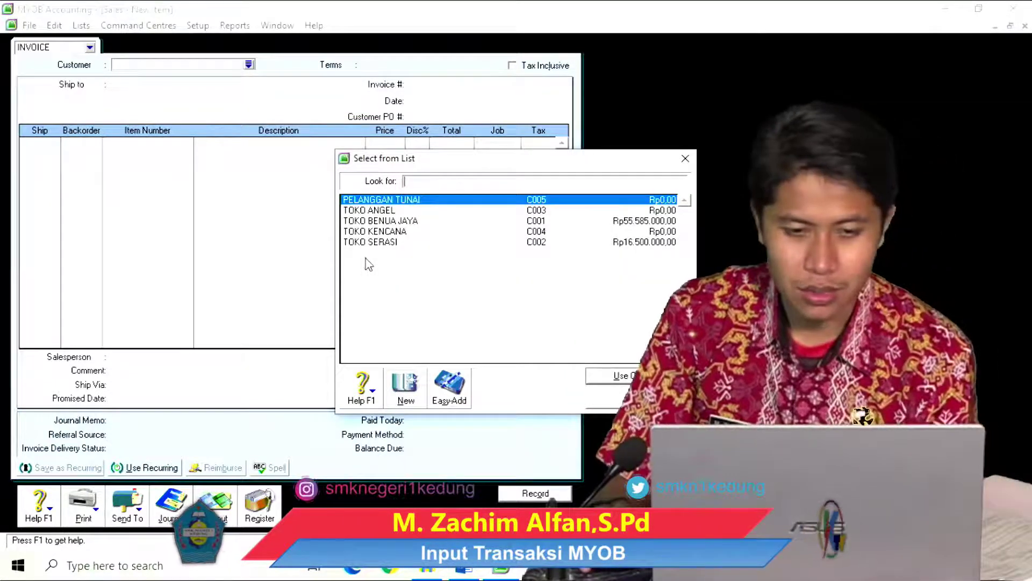
pyautogui.doubleClick(377, 243)
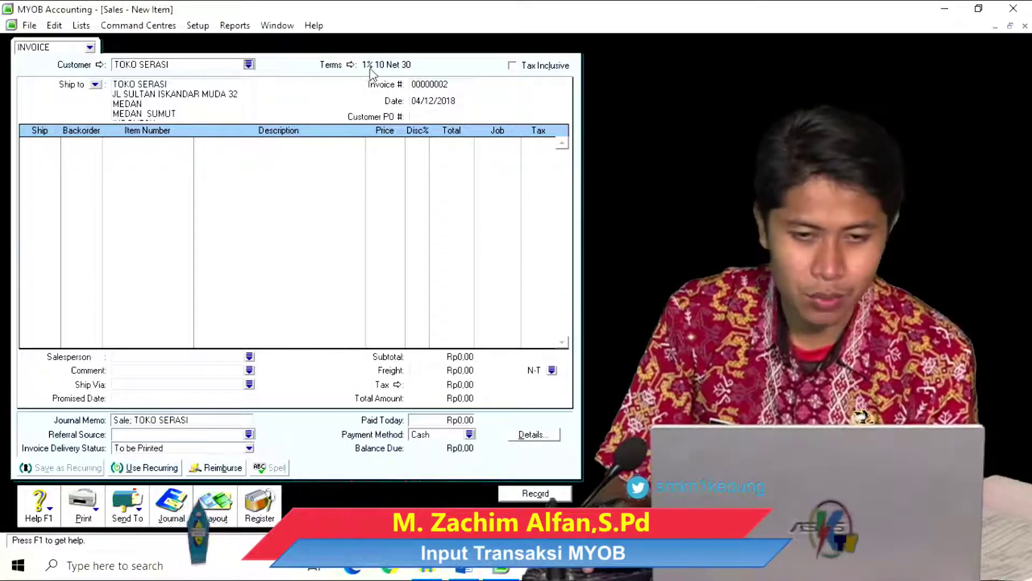
pyautogui.click(436, 86)
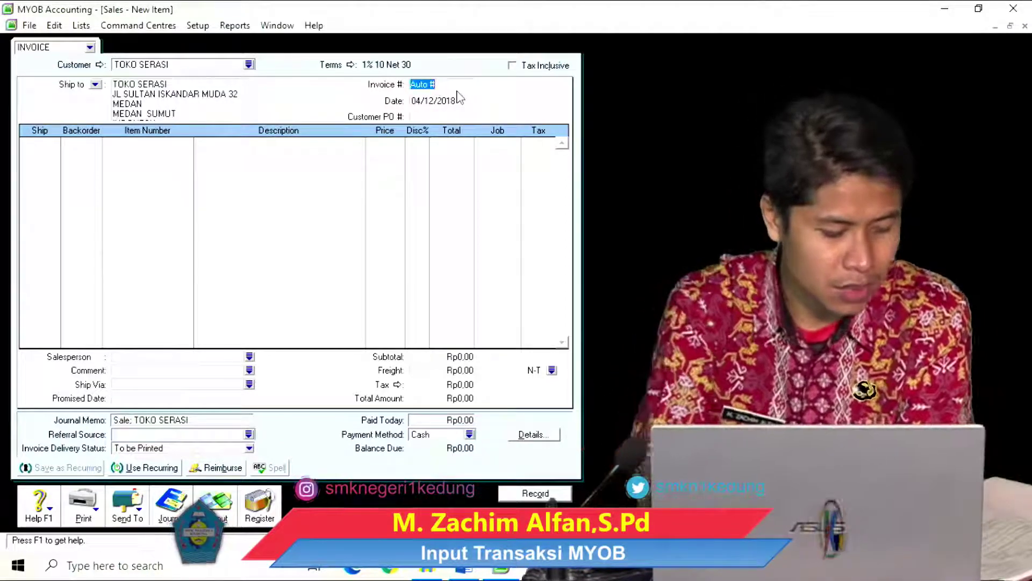
pyautogui.write('F')
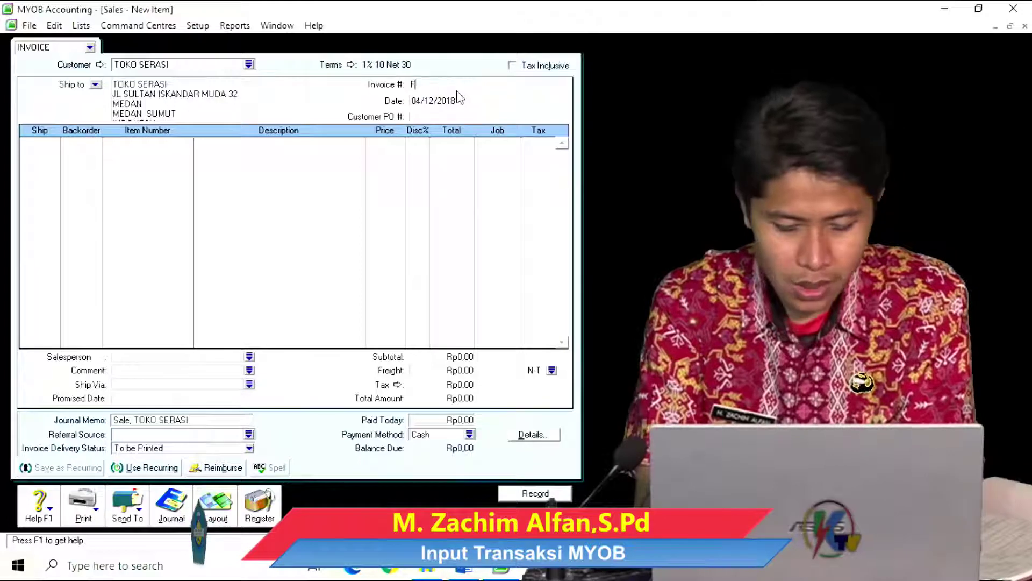
pyautogui.write('PJ12-2')
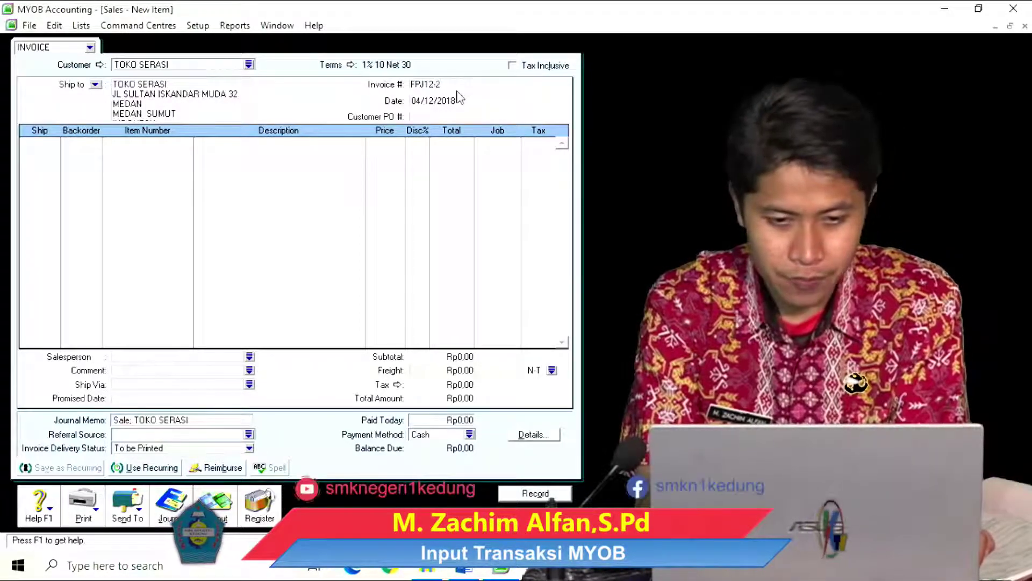
# - Date the Toko Serasi invoice 09/12/2018 and fill in the customer's purchase order number
pyautogui.press('Tab')
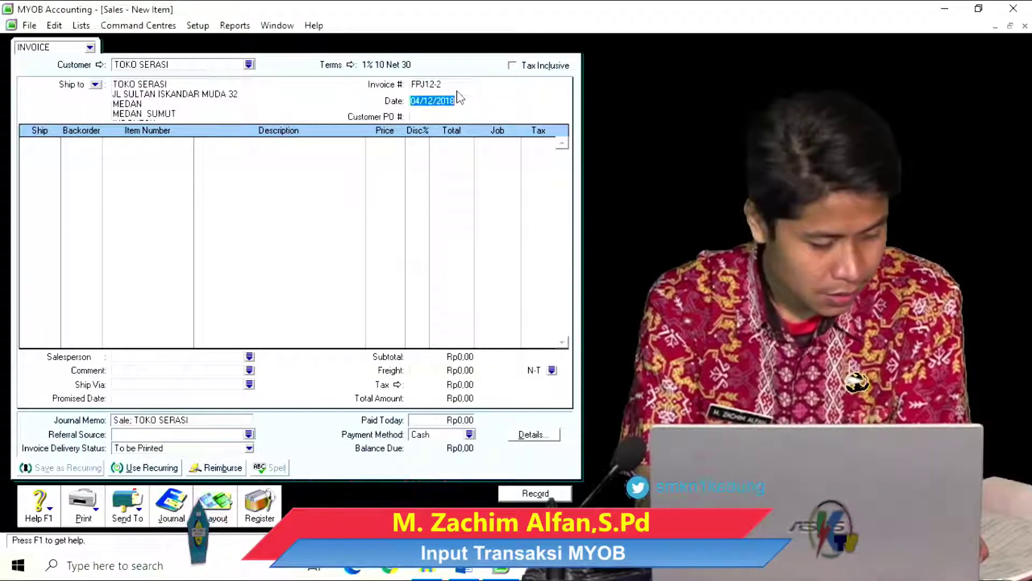
pyautogui.write('9')
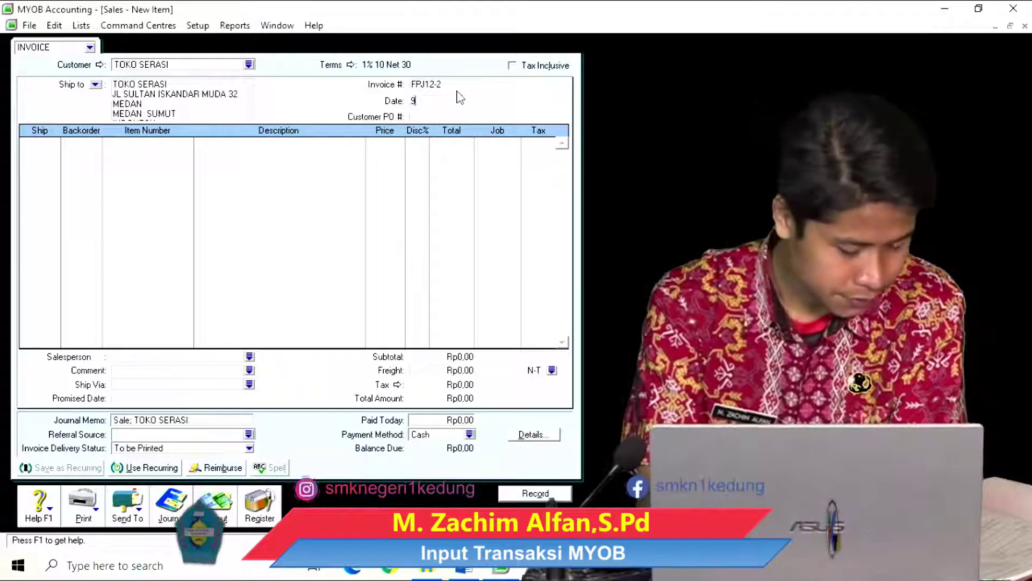
pyautogui.write('/12/2018')
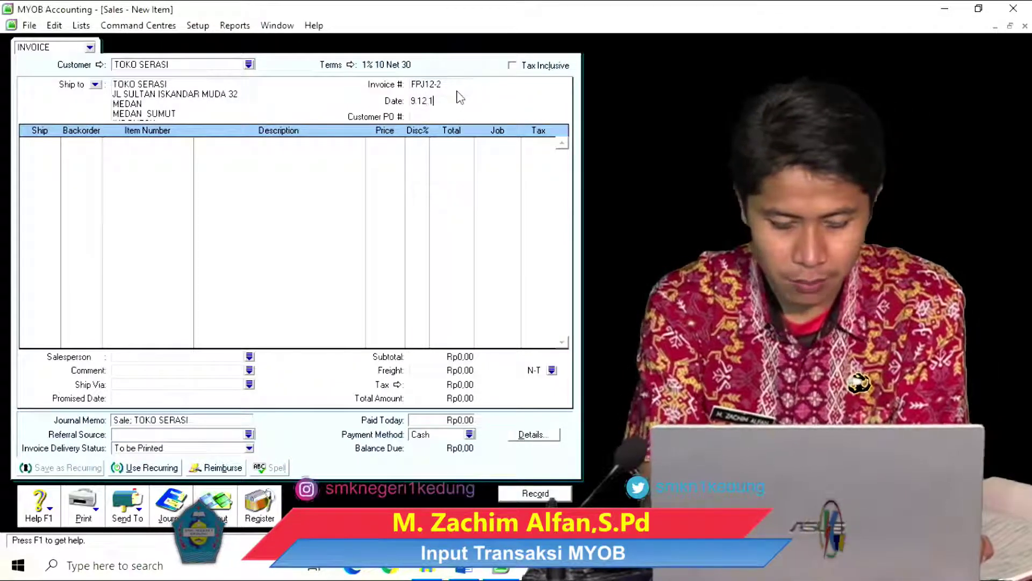
pyautogui.press('Tab')
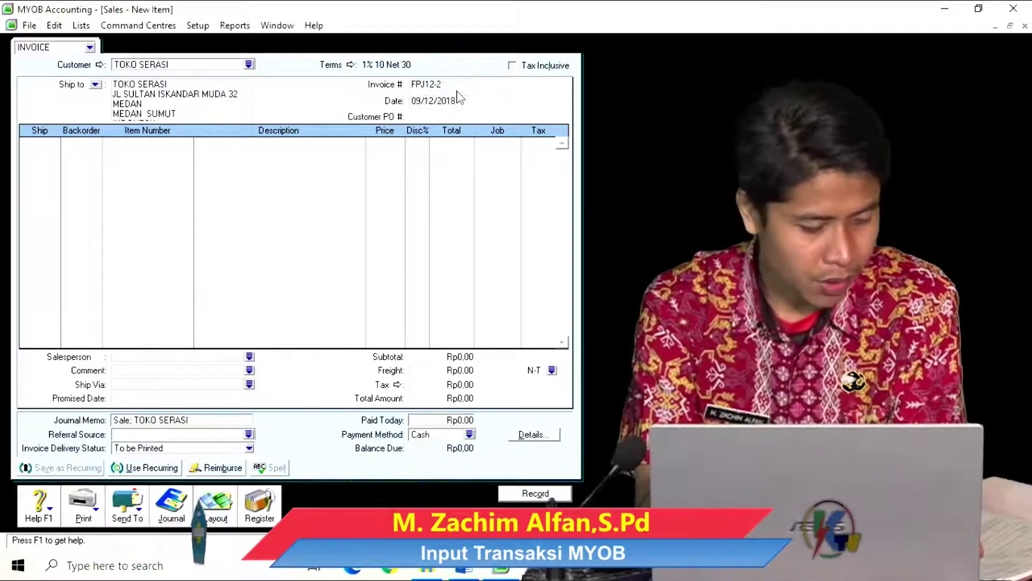
pyautogui.write('010')
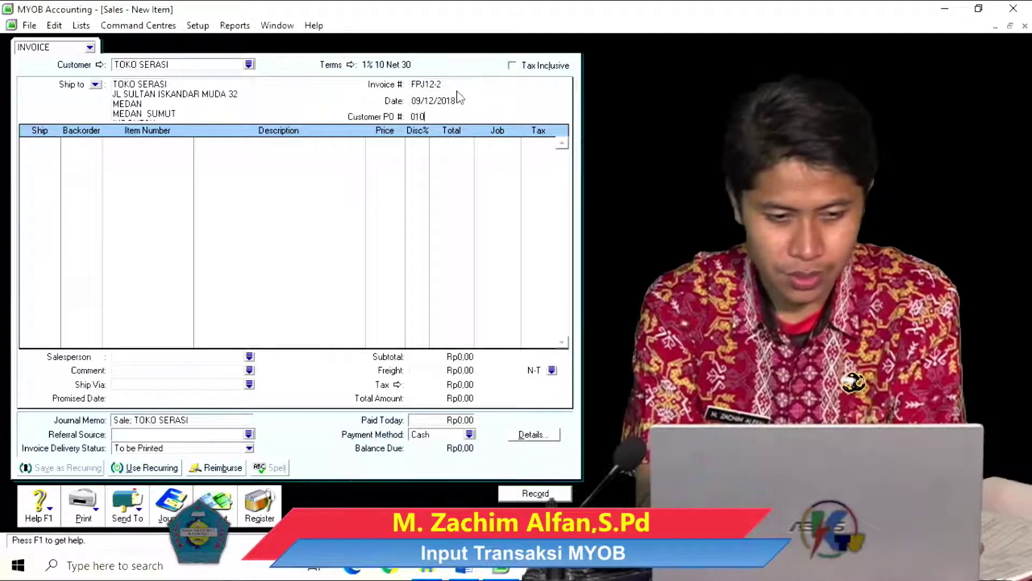
pyautogui.press('Tab')
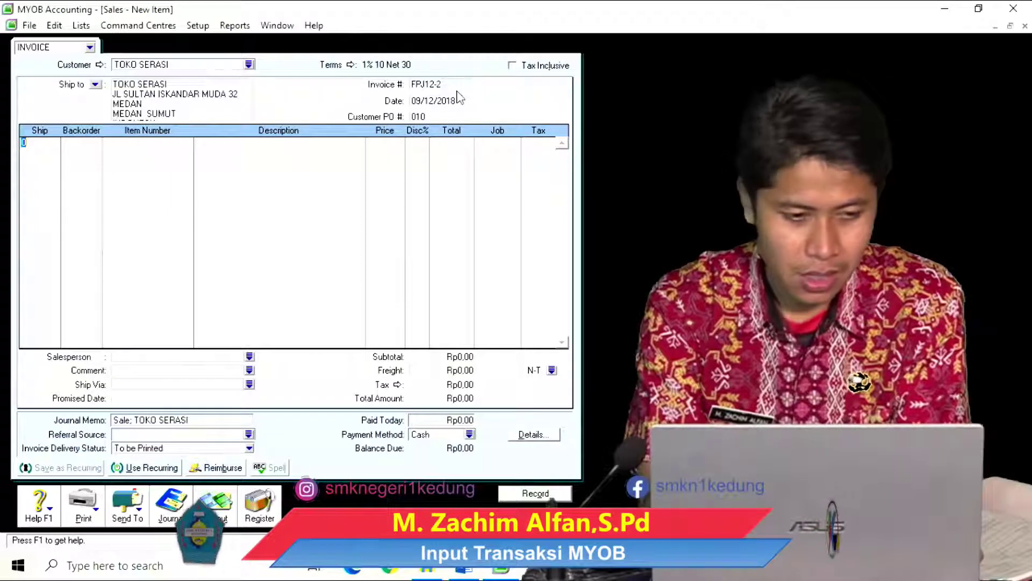
# - Add an invoice line for 8 units of item SG-F, Samsung Galaxy Fame, priced at Rp800.000 with VAT
pyautogui.write('8')
pyautogui.press('Tab')
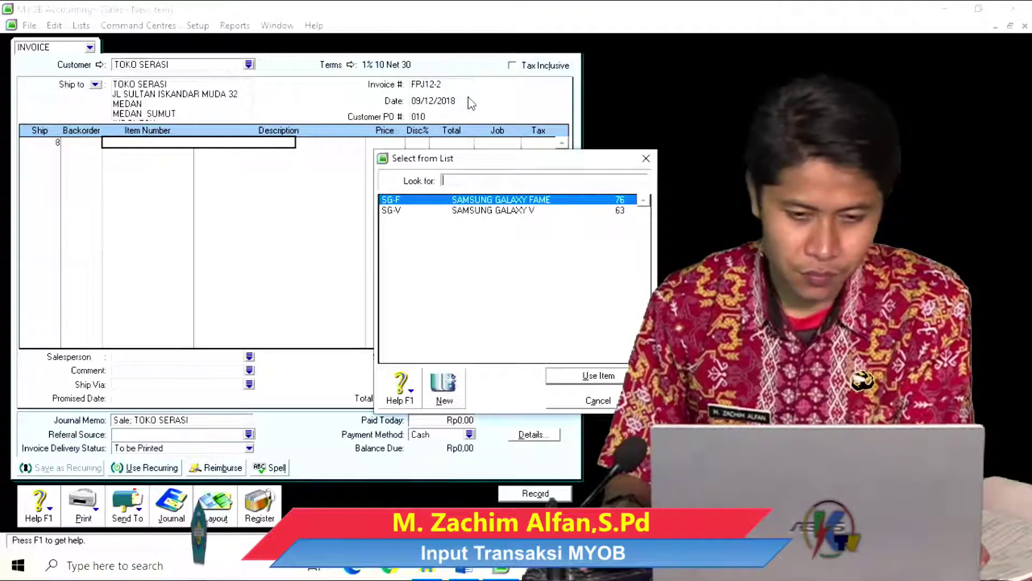
pyautogui.click(573, 374)
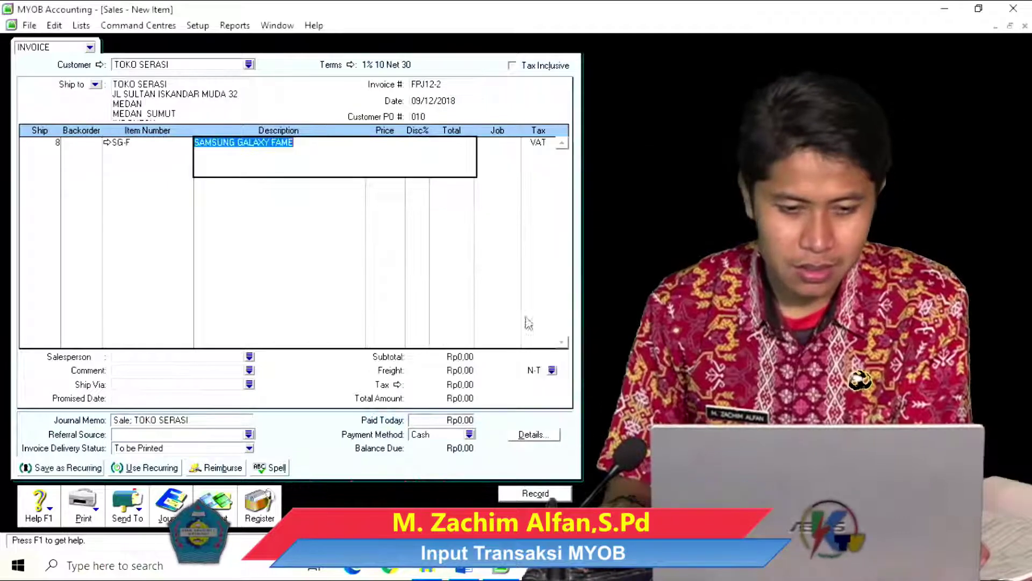
pyautogui.press('Tab')
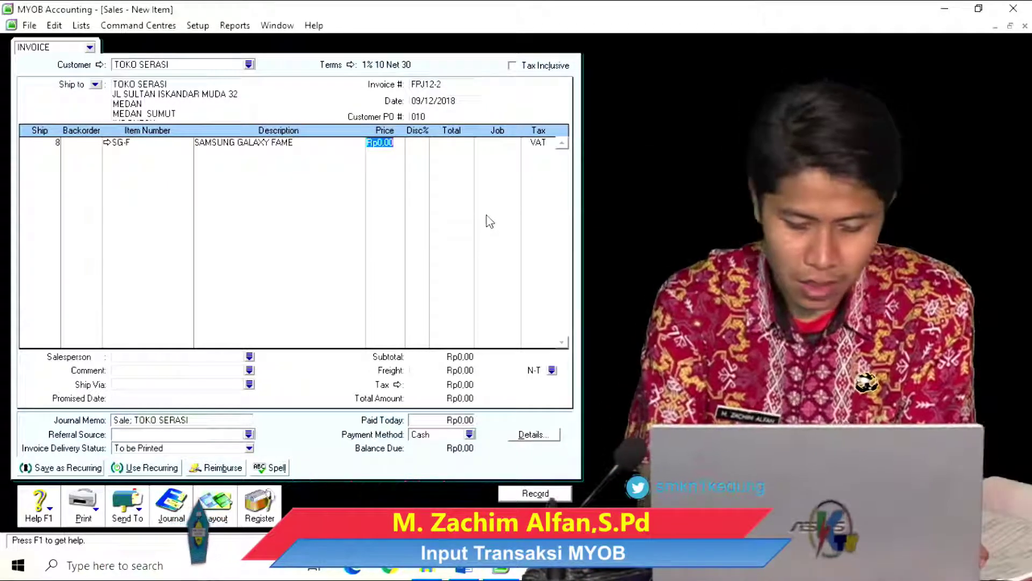
pyautogui.write('800000')
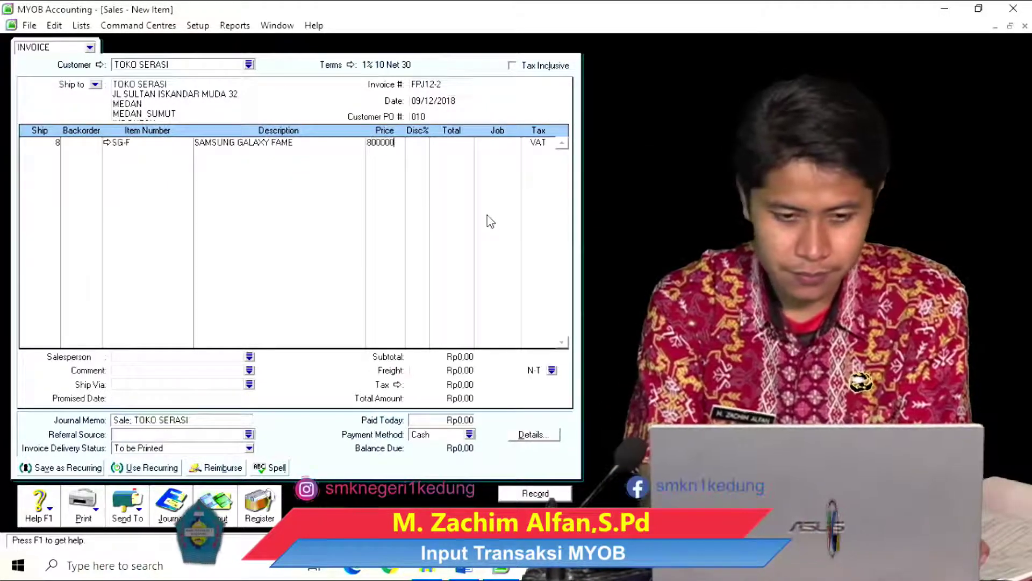
pyautogui.press('Tab')
pyautogui.press('Tab')
pyautogui.press('Tab')
pyautogui.press('Tab')
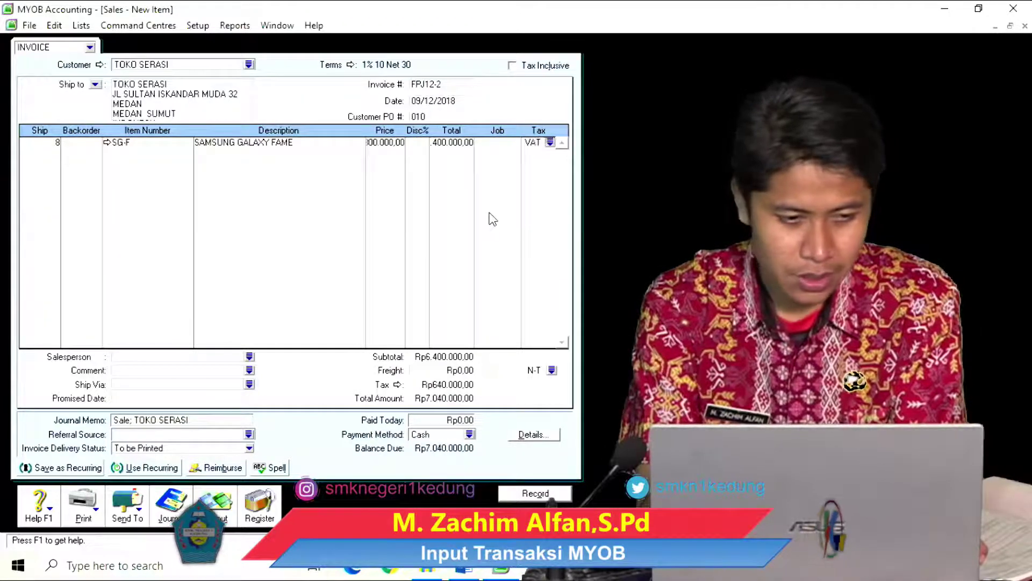
pyautogui.press('Tab')
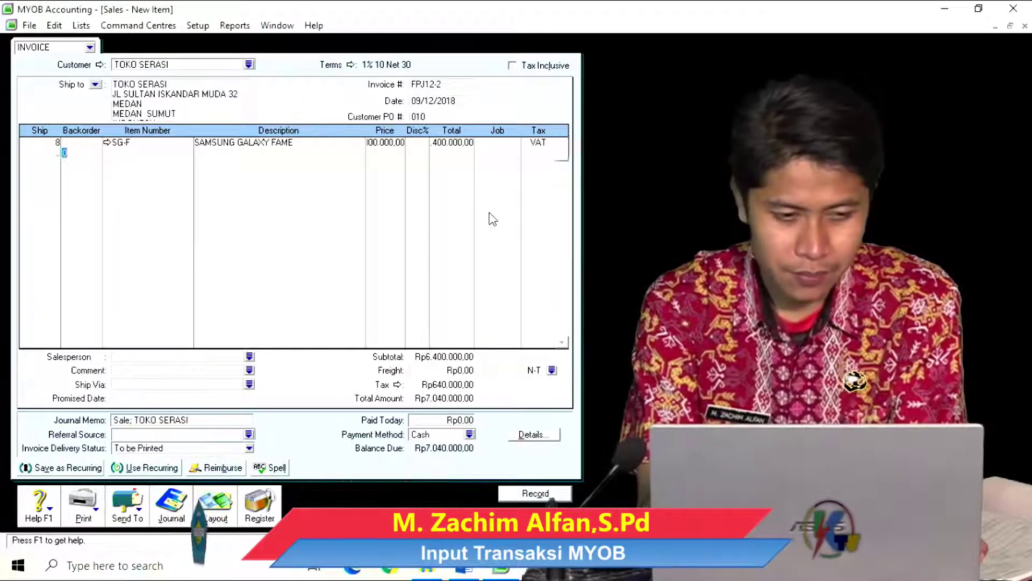
# - Add a second invoice line for 8 units of item SG-V, Samsung Galaxy V, priced at Rp900.000 with VAT
pyautogui.write('8')
pyautogui.press('Tab')
pyautogui.press('Tab')
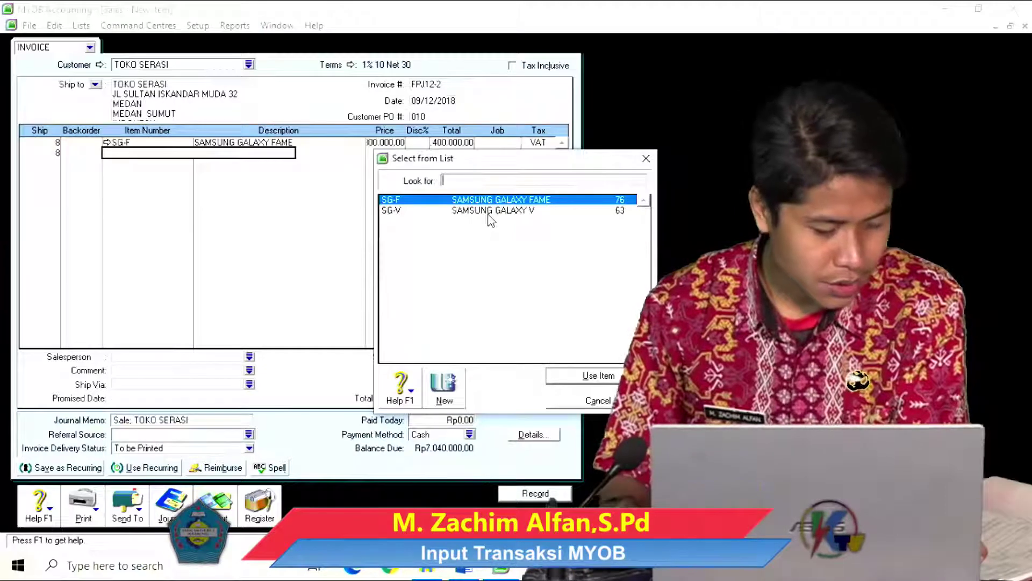
pyautogui.doubleClick(517, 211)
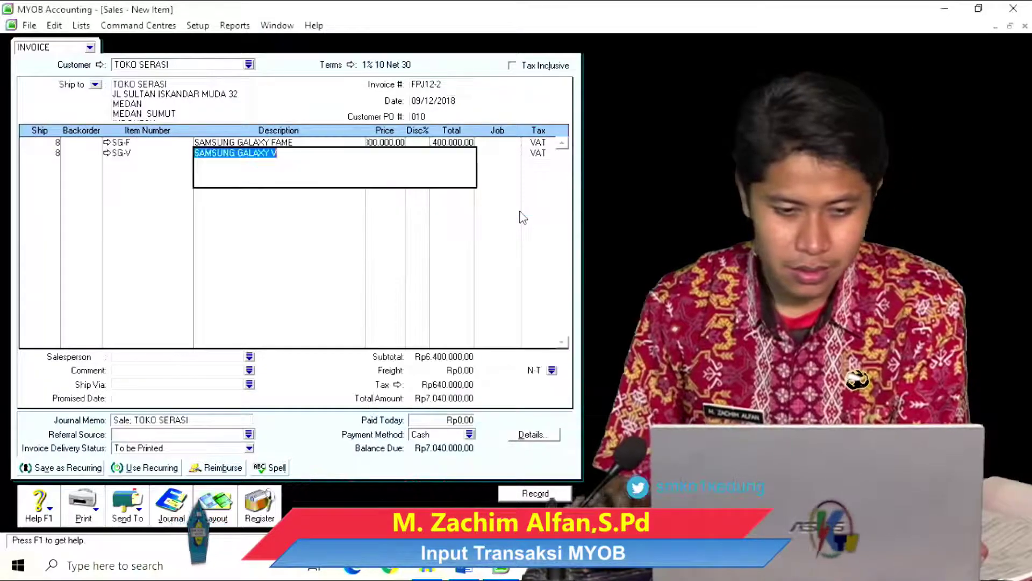
pyautogui.press('Tab')
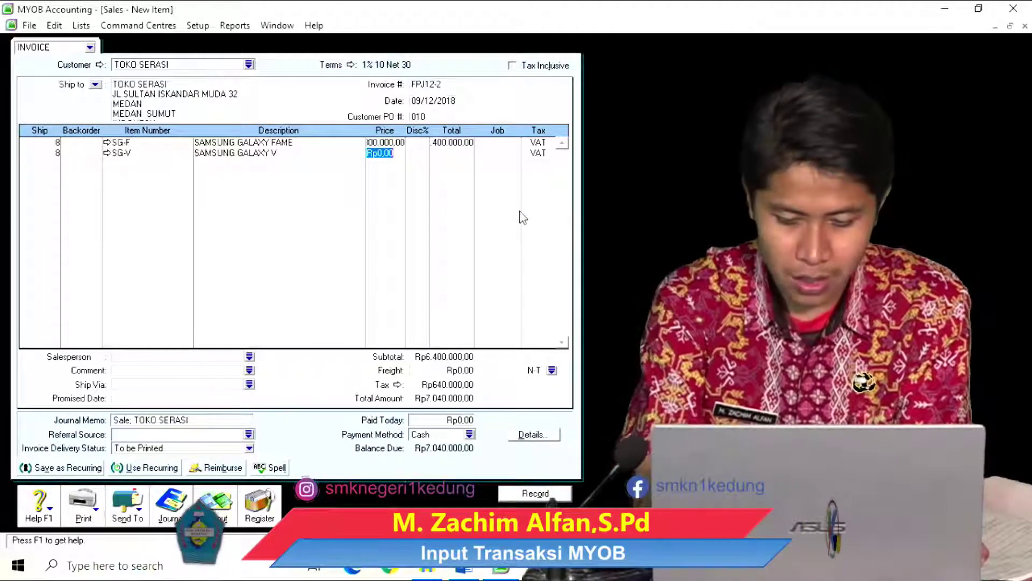
pyautogui.write('900')
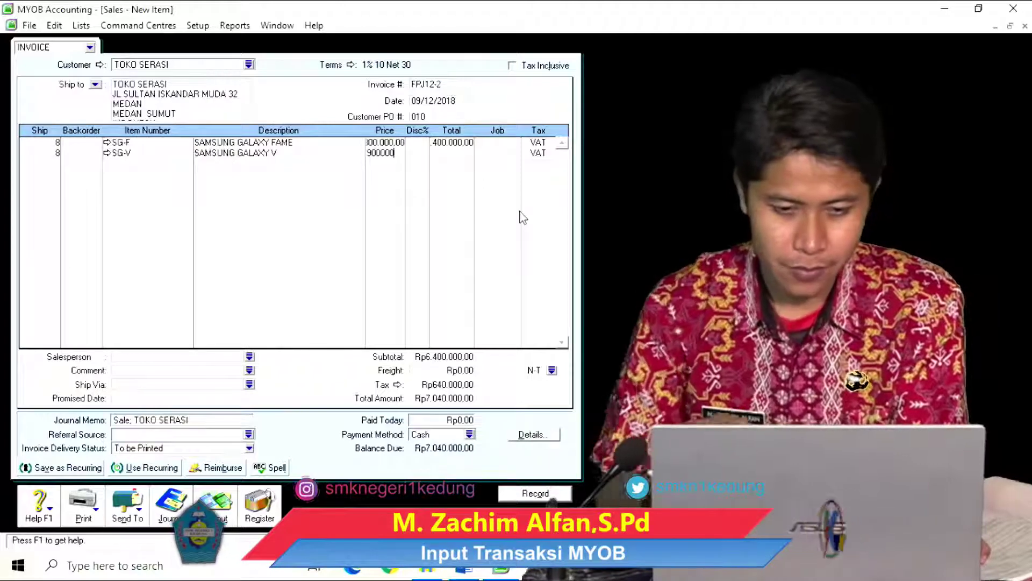
pyautogui.write('000')
pyautogui.press('Tab')
pyautogui.press('Tab')
pyautogui.press('Tab')
pyautogui.press('Tab')
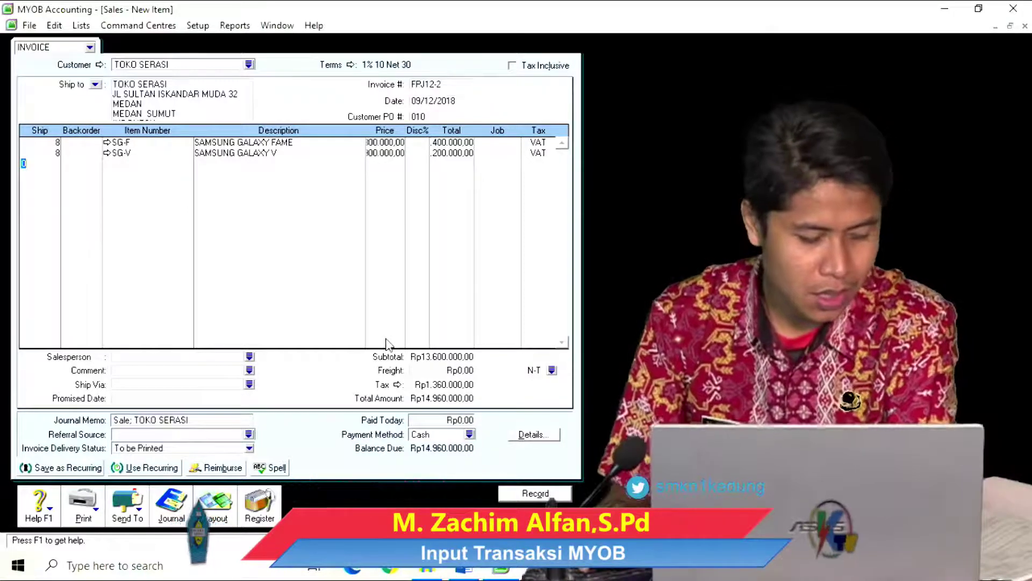
# - Set the invoice's freight to Rp150.000, keeping the N-T tax code
pyautogui.click(456, 371)
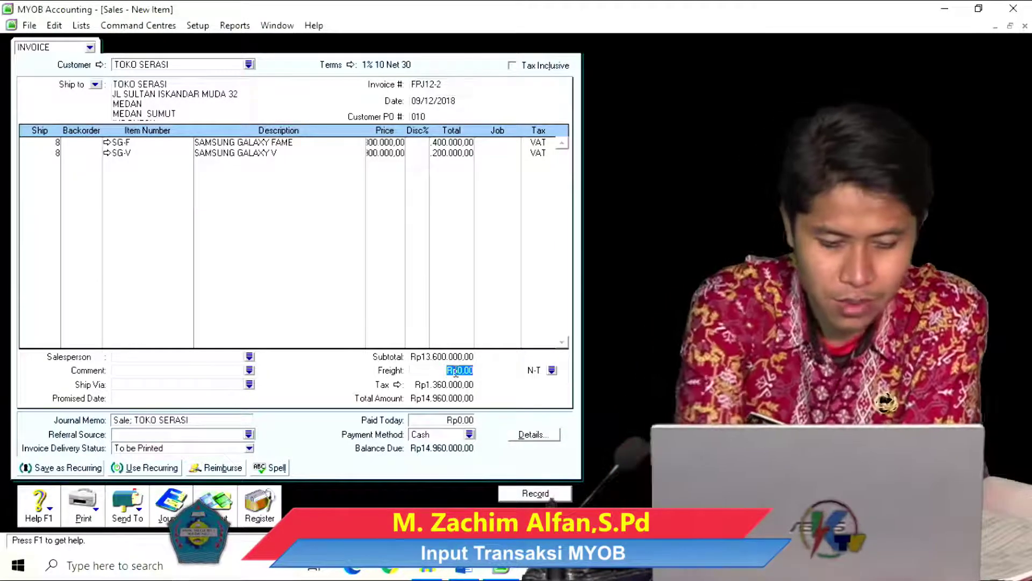
pyautogui.write('150.000')
pyautogui.press('Tab')
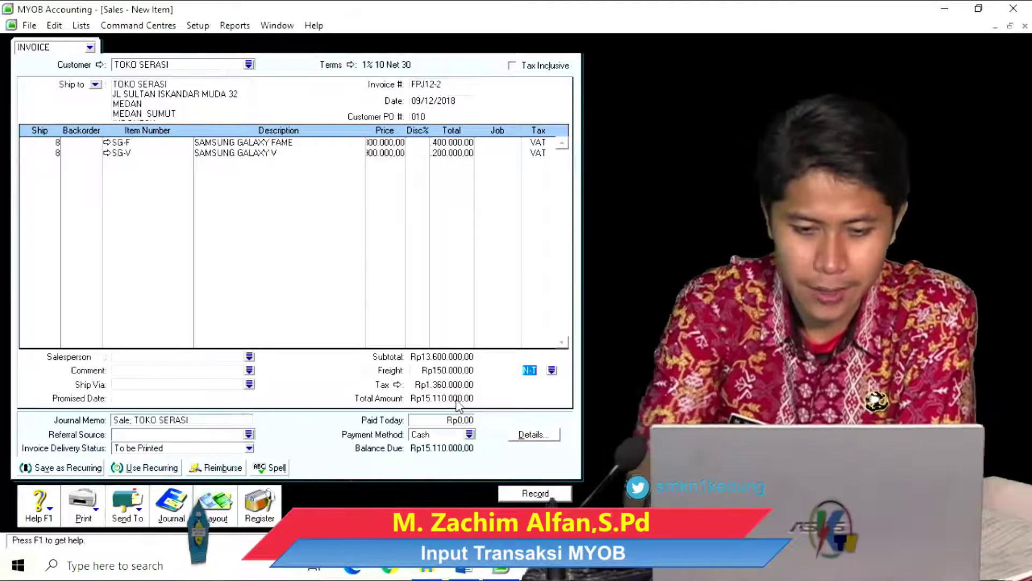
# - Review the recap of the invoice's journal entries, then record the sale and close the sales window
pyautogui.hotkey('ctrl', 'r')
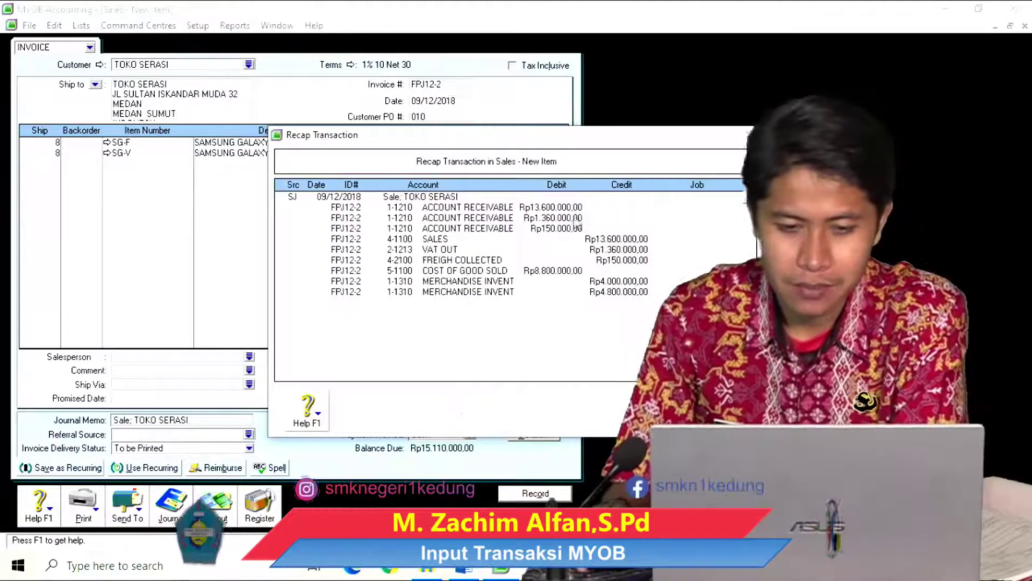
pyautogui.moveTo(488, 144); pyautogui.dragTo(792, 95)
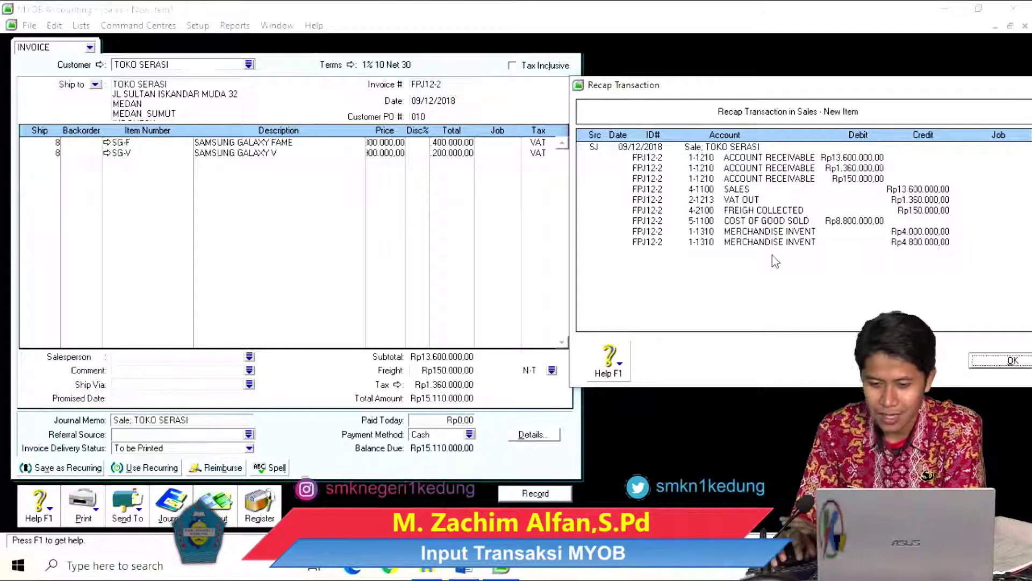
pyautogui.click(1005, 361)
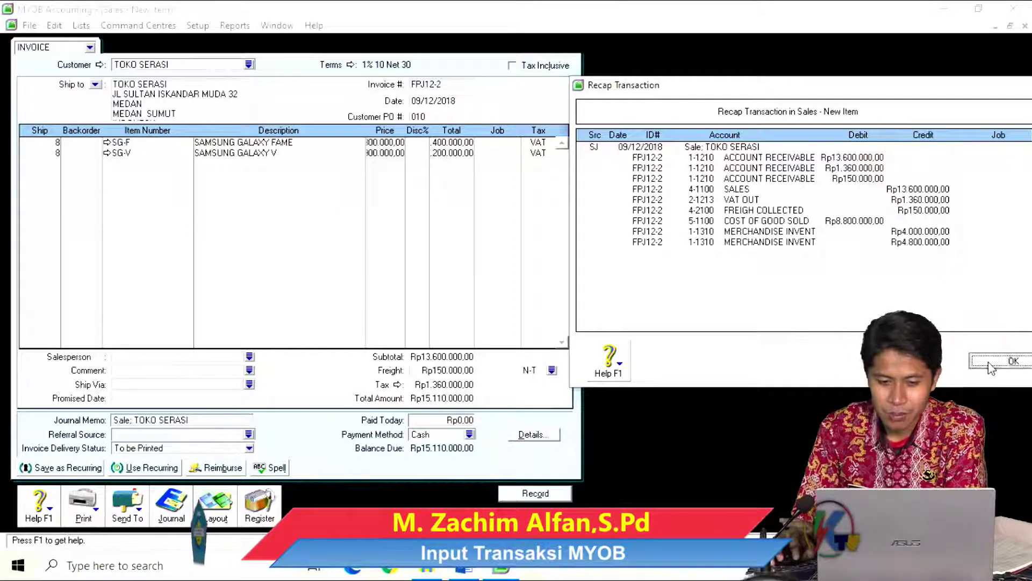
pyautogui.click(518, 498)
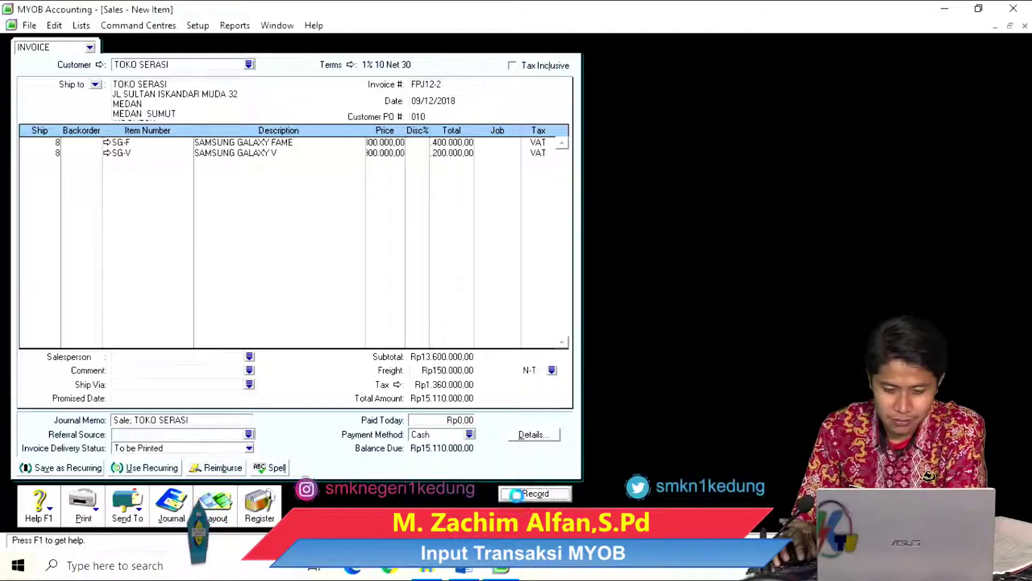
pyautogui.press('Escape')
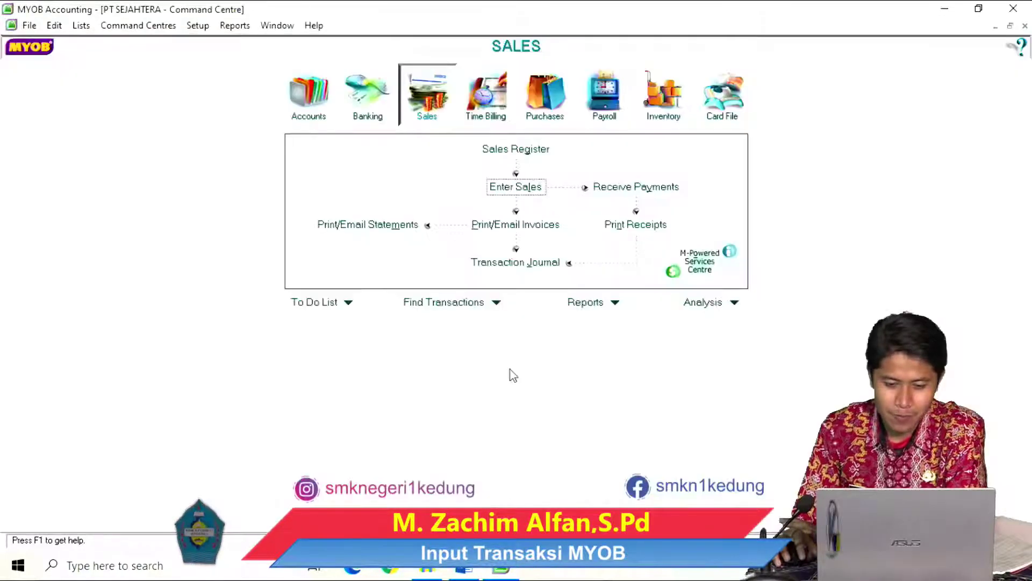
# - Switch to Word and read the Dokumen 10 cash disbursement voucher to PT Dian Persada, including the invoice and date being settled
pyautogui.click(464, 570)
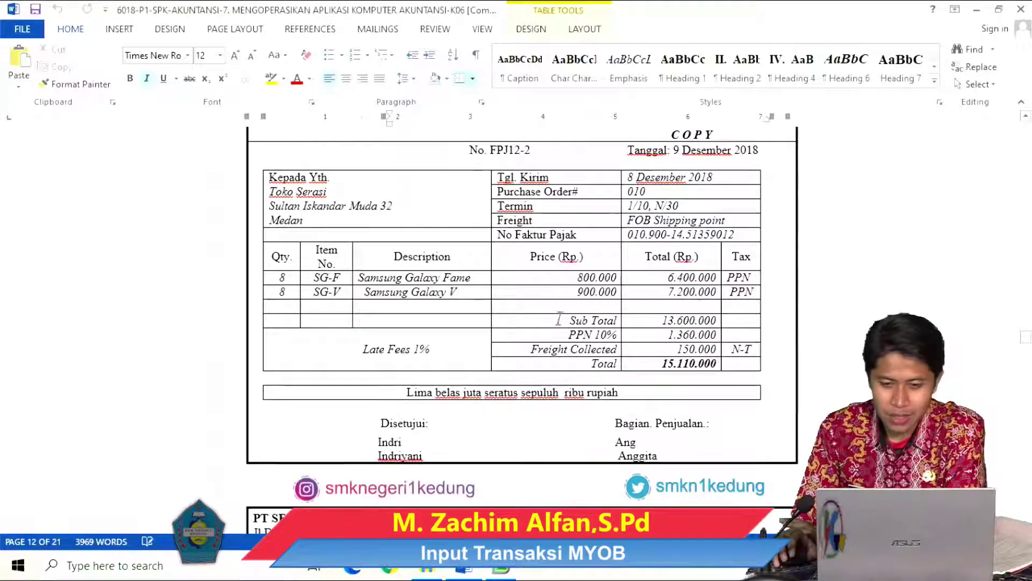
pyautogui.scroll(-6, 572, 306)
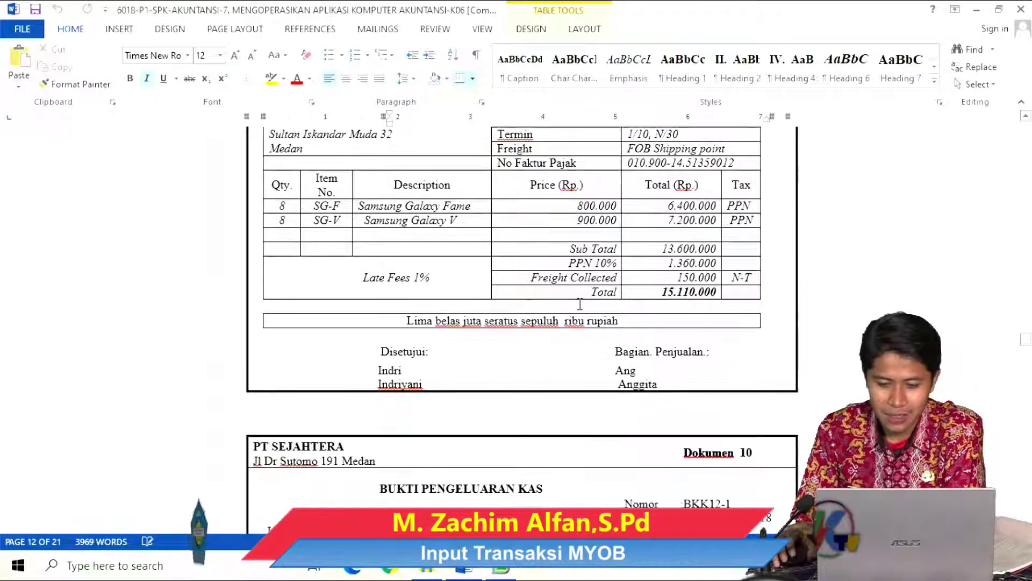
pyautogui.scroll(-1, 583, 300)
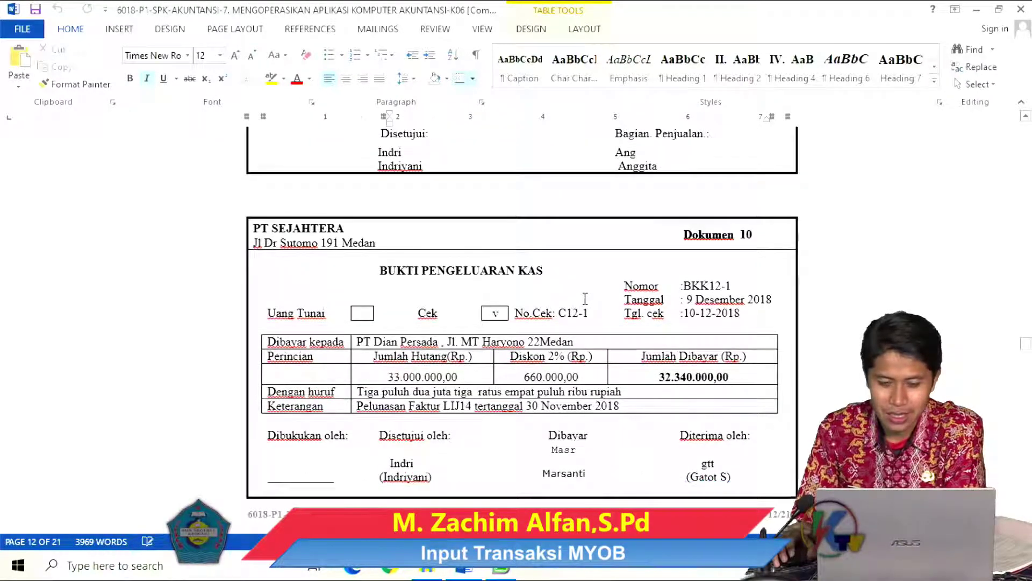
pyautogui.scroll(1, 586, 299)
pyautogui.scroll(-1, 586, 299)
pyautogui.scroll(-1, 585, 299)
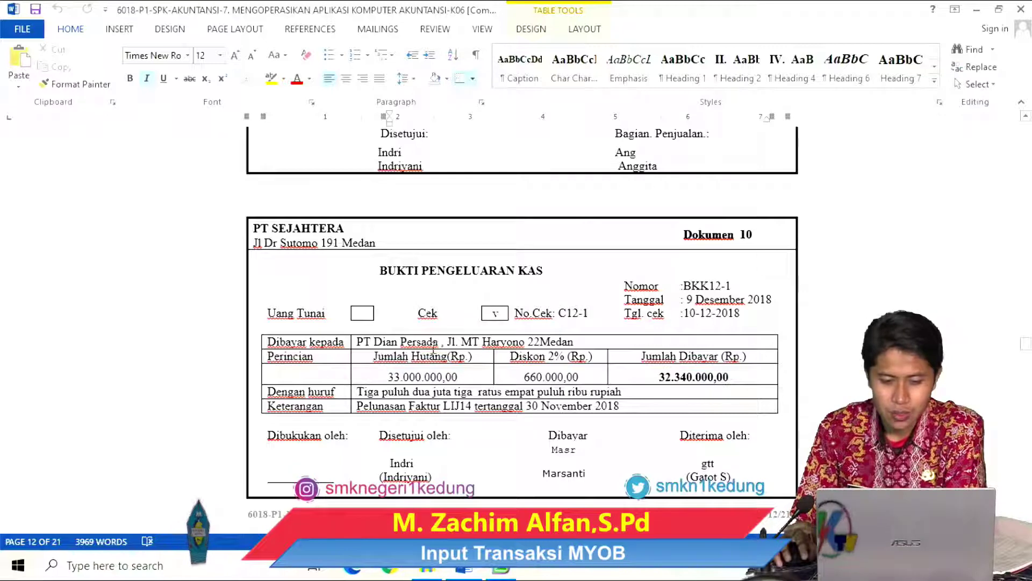
pyautogui.scroll(-1, 423, 354)
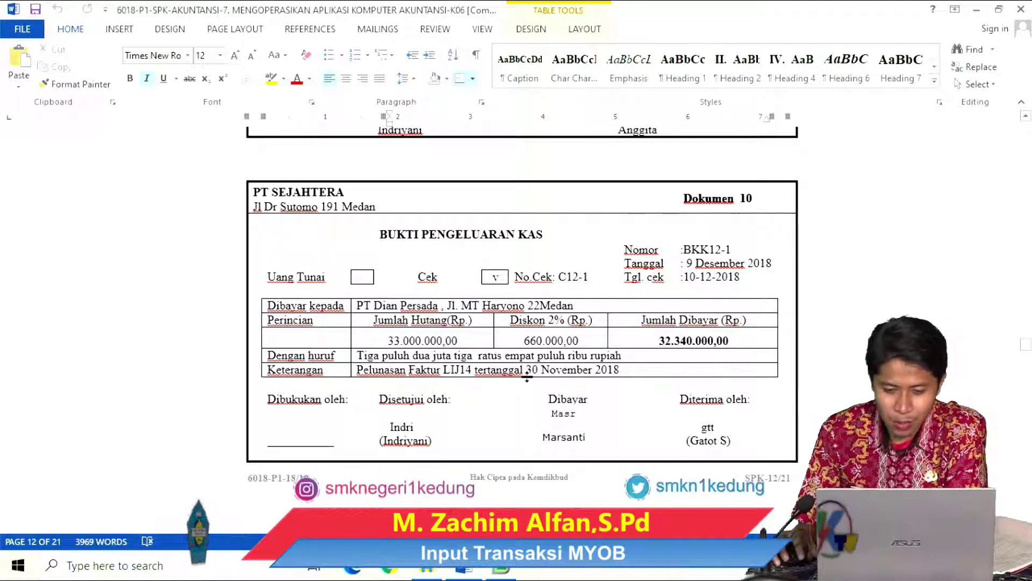
pyautogui.moveTo(527, 370); pyautogui.dragTo(621, 371)
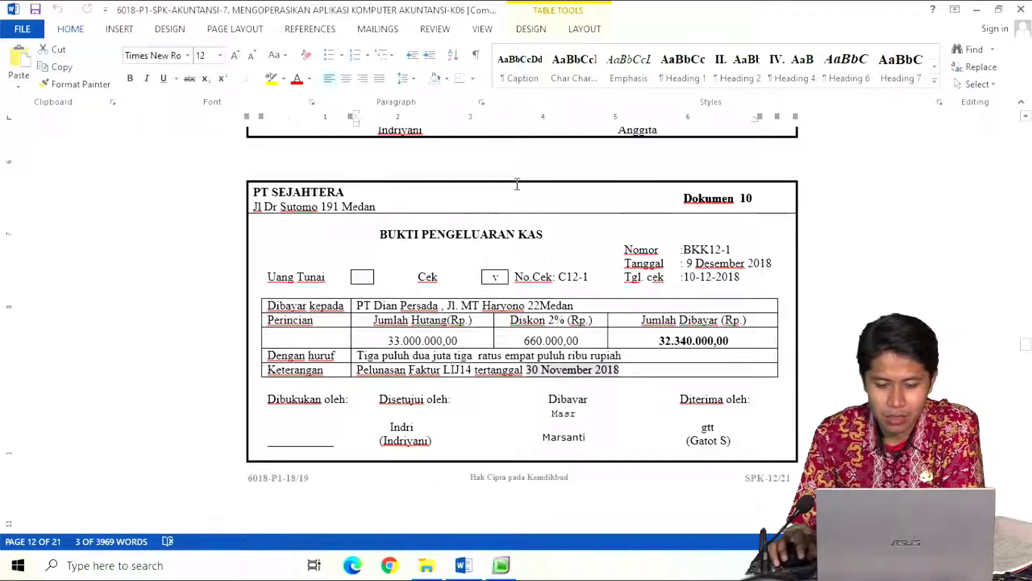
# - Switch back to MYOB Accounting and open a blank Pay Bills form from the Purchases command centre
pyautogui.click(497, 565)
pyautogui.click(550, 110)
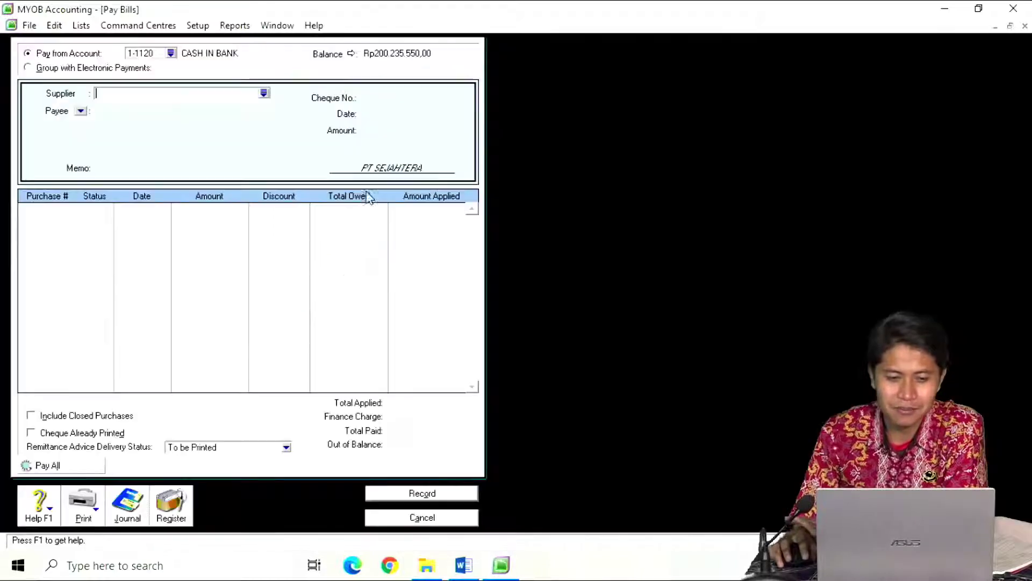
pyautogui.click(364, 189)
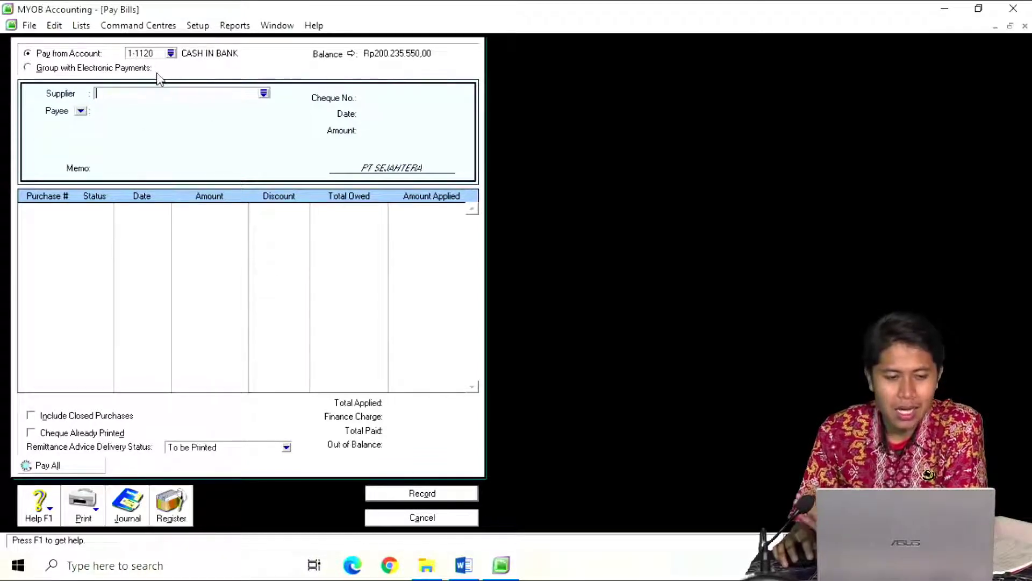
# - Switch to Word, check the amount paid in the Dokumen 10 voucher, and return to the Pay Bills form in MYOB Accounting
pyautogui.click(467, 567)
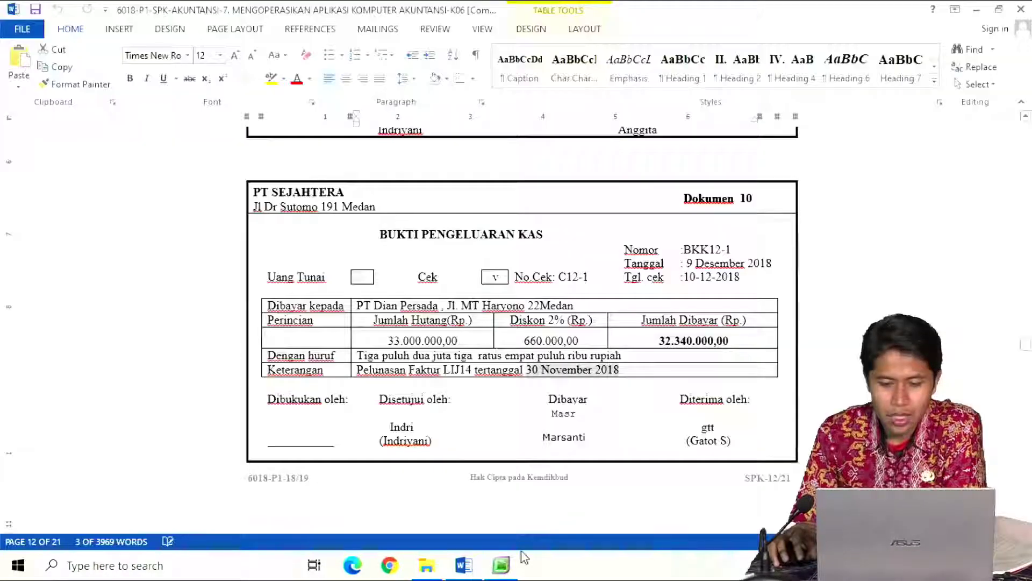
pyautogui.moveTo(661, 340); pyautogui.dragTo(690, 340)
pyautogui.click(662, 342)
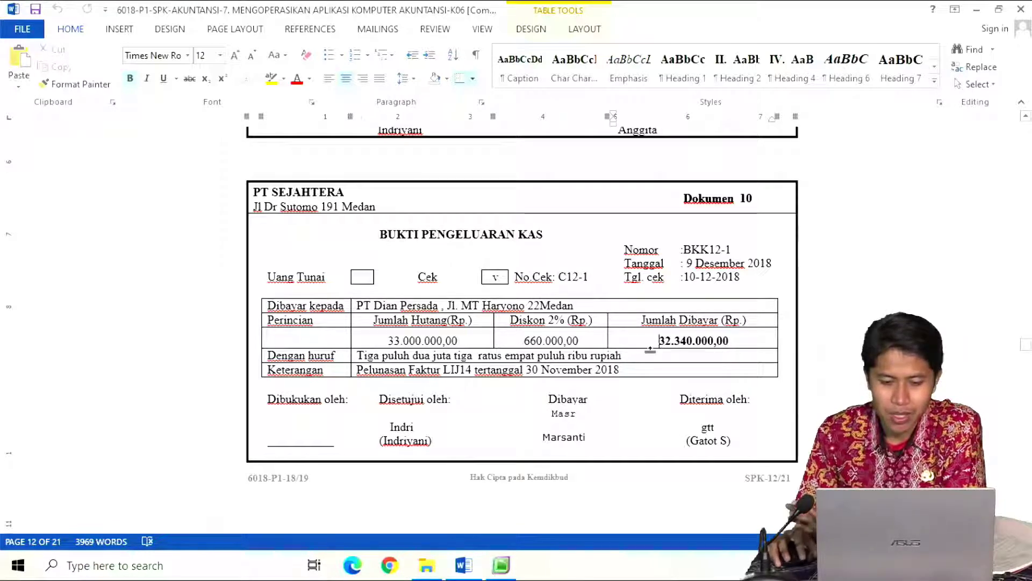
pyautogui.click(502, 566)
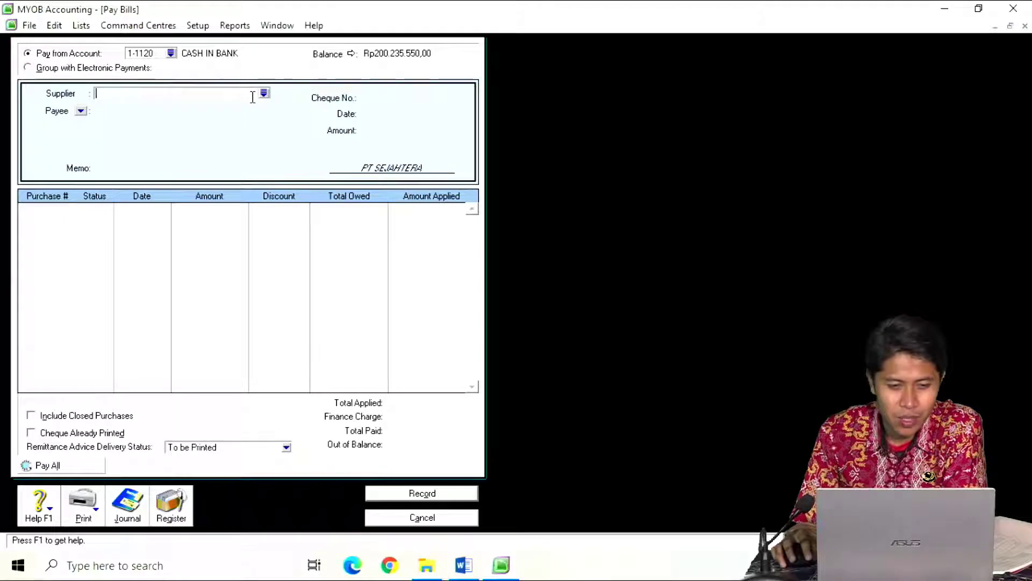
# - Choose PT DIAN PERSADA as the supplier, set the cheque number to BKK12-1 and date the payment 09/12/2018
pyautogui.click(264, 94)
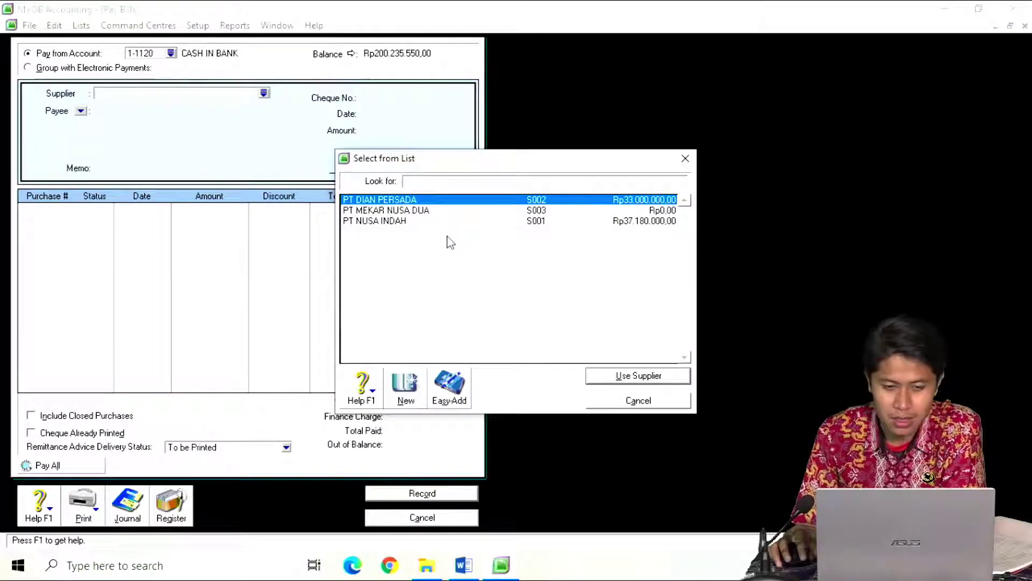
pyautogui.doubleClick(434, 200)
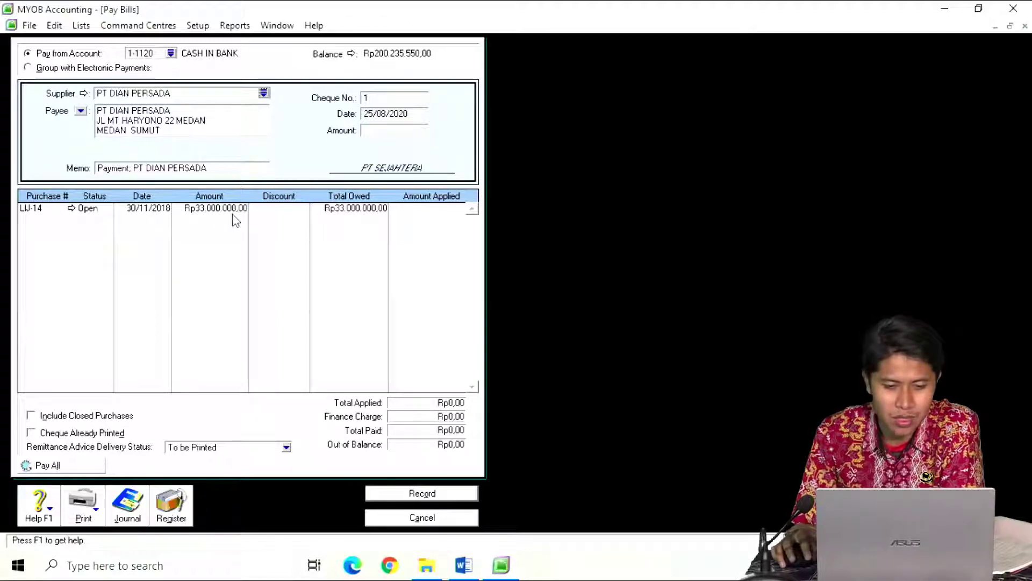
pyautogui.click(410, 99)
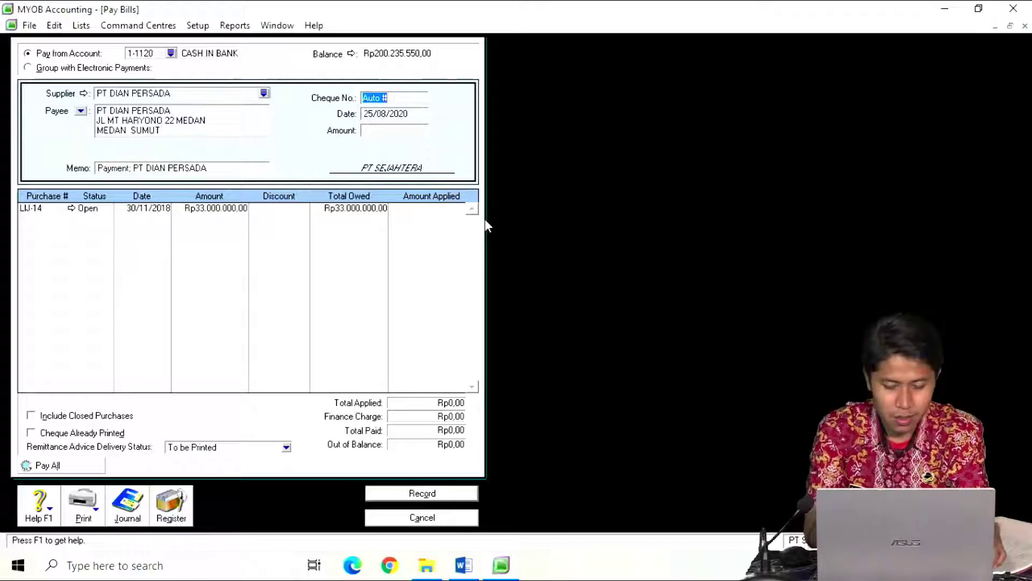
pyautogui.write('BKK12')
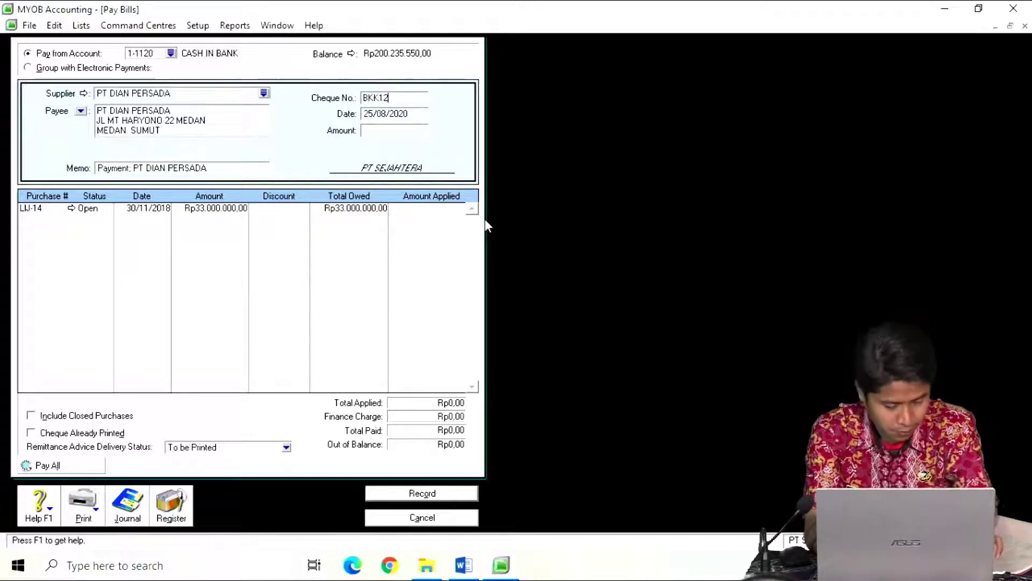
pyautogui.write('-1')
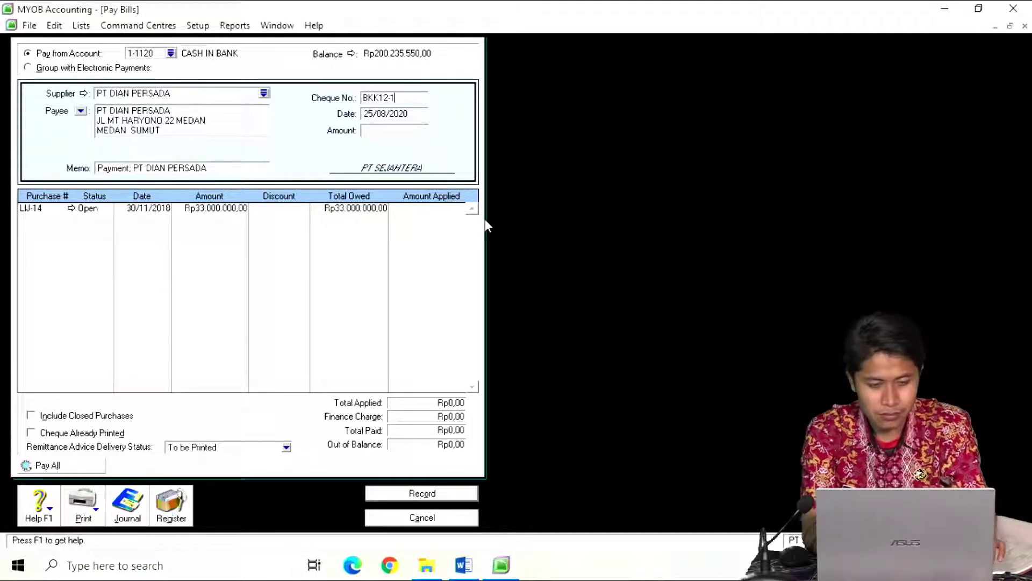
pyautogui.press('Tab')
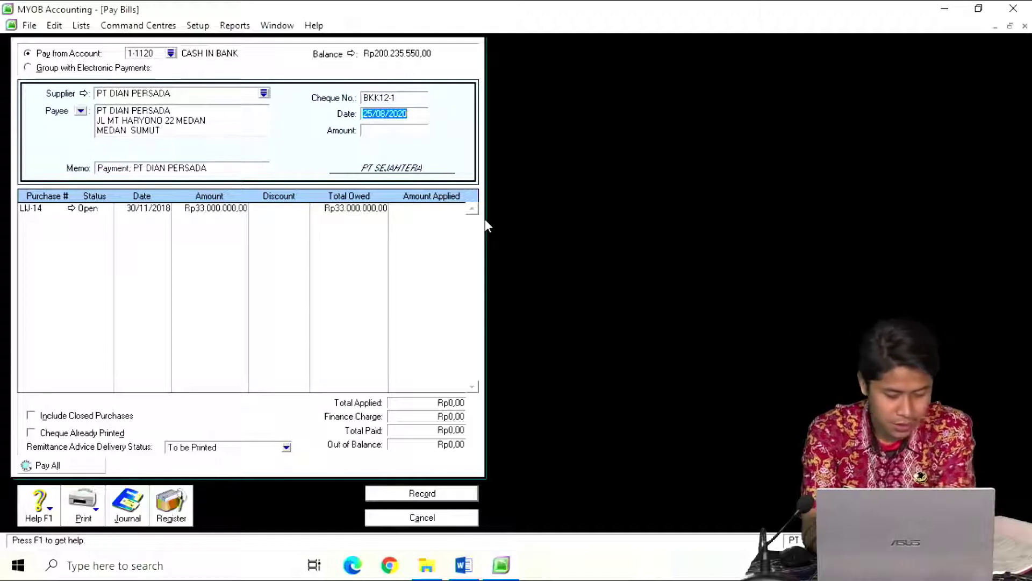
pyautogui.write('9')
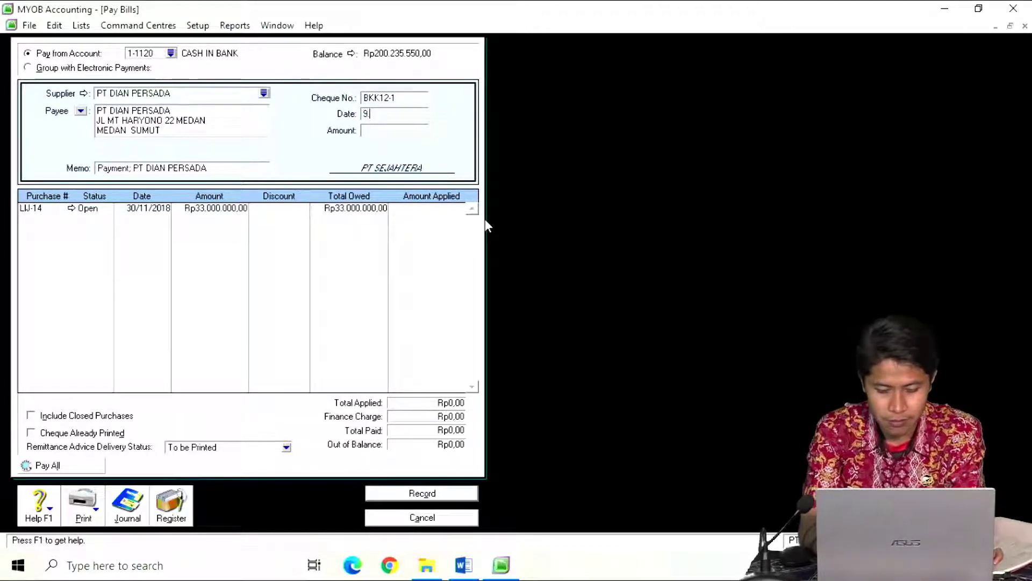
pyautogui.write('/12/2018')
pyautogui.press('Tab')
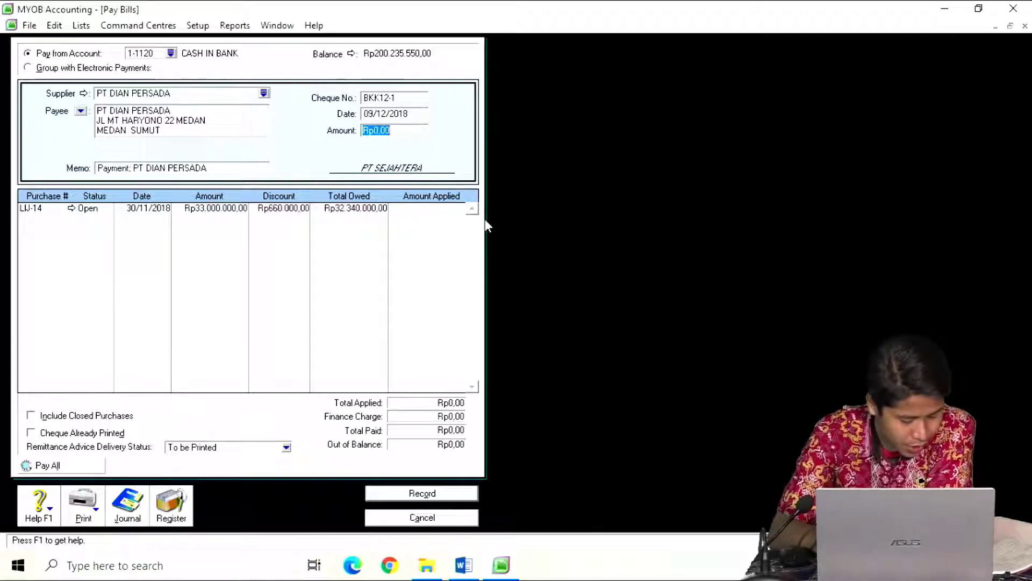
# - Enter a payment amount of Rp32.340.000 and apply it in full to purchase LIJ-14
pyautogui.write('32340000')
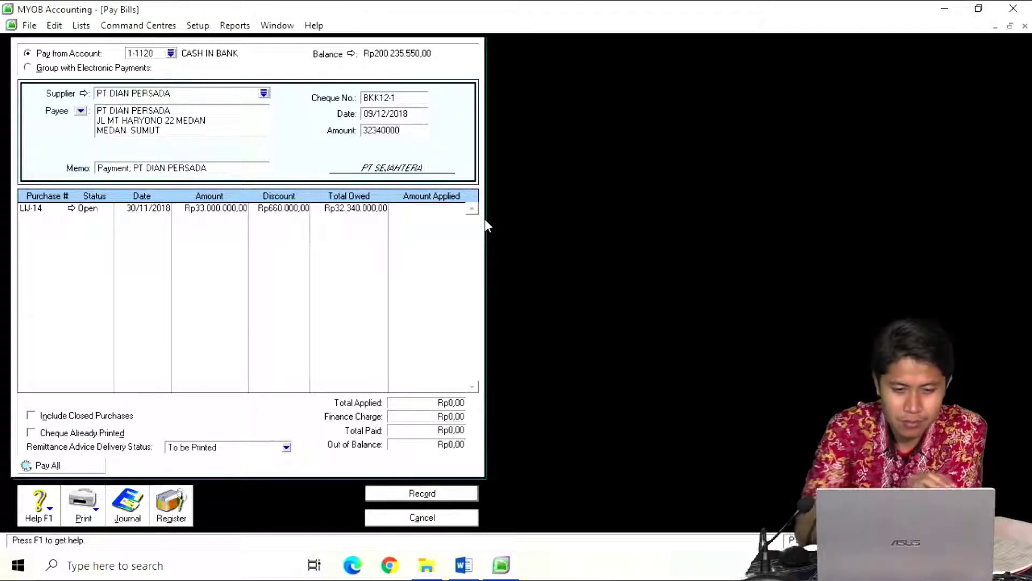
pyautogui.press('Tab')
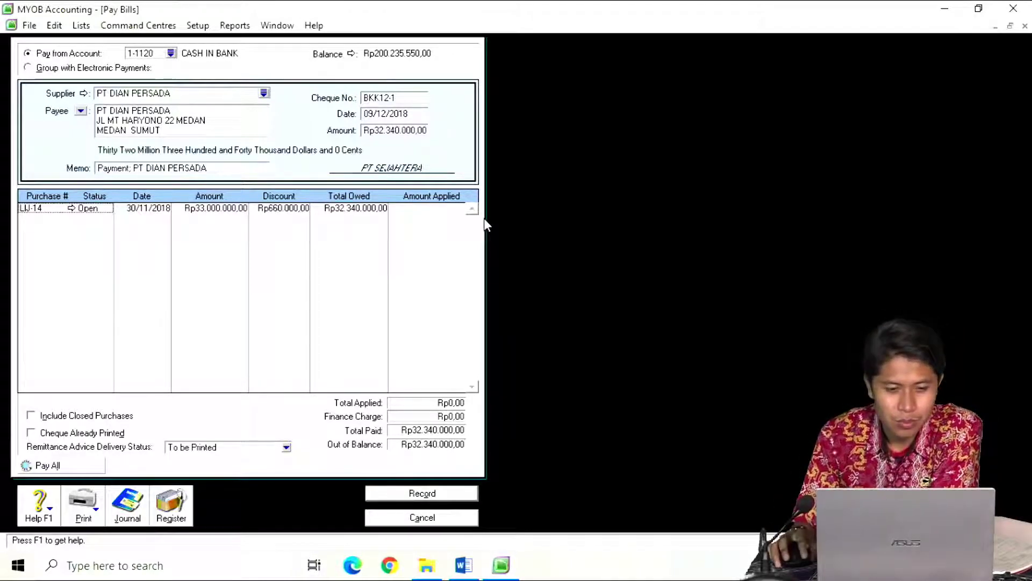
pyautogui.click(431, 209)
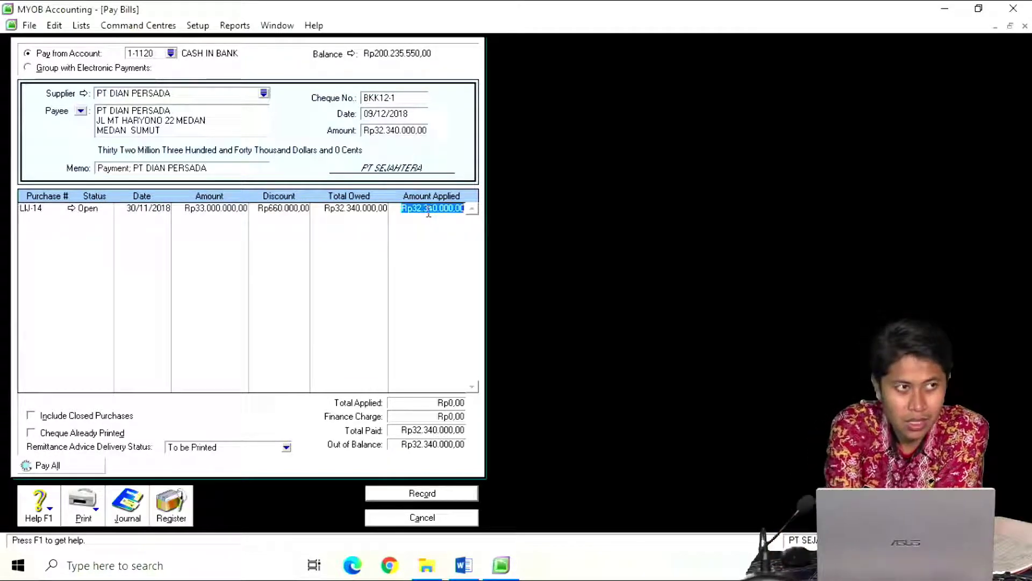
pyautogui.press('Tab')
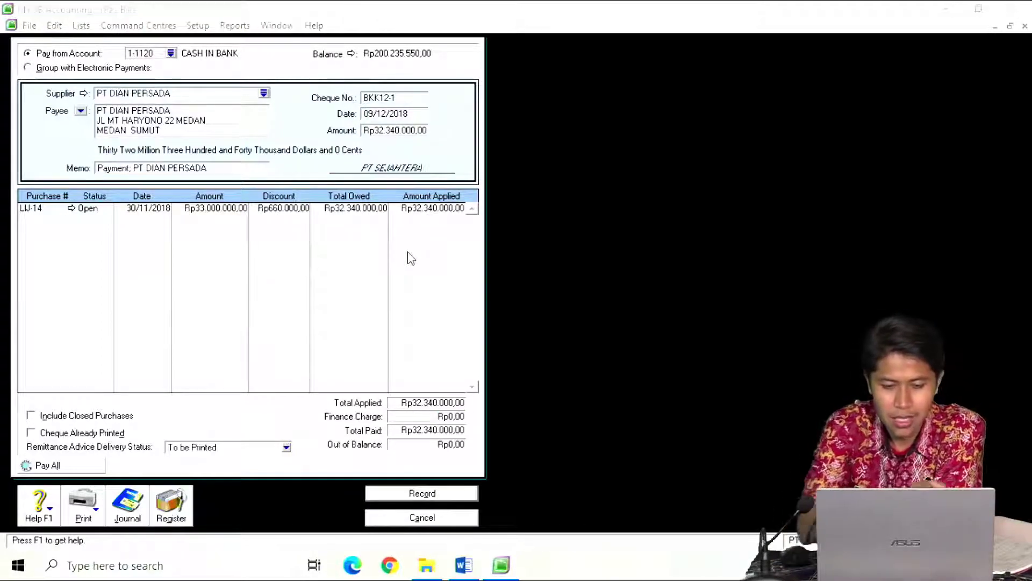
# - Review the recap of the payment's journal entries, checking which accounts the discount is posted to
pyautogui.hotkey('ctrl', 'r')
pyautogui.moveTo(500, 141); pyautogui.dragTo(733, 95)
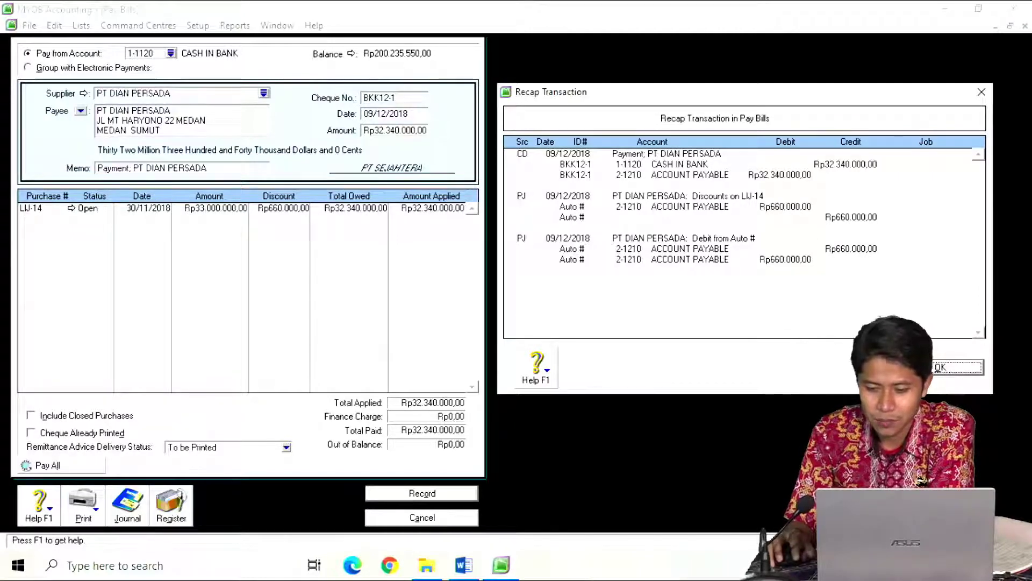
pyautogui.click(957, 367)
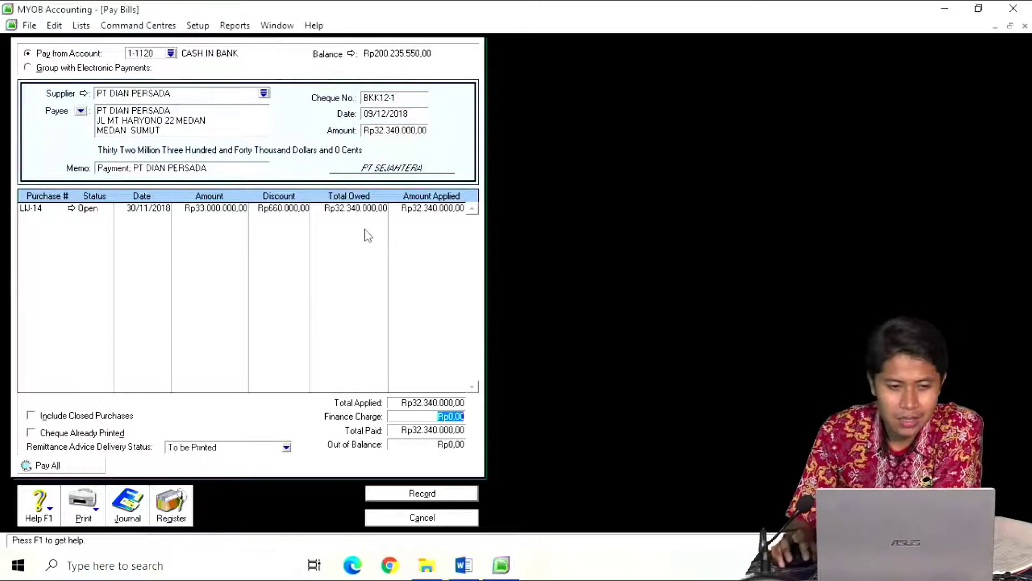
# - In the purchases linked accounts, enable discounts for early payment and link them to account 5-3000 PURCHASE DISCOUNT
pyautogui.click(203, 28)
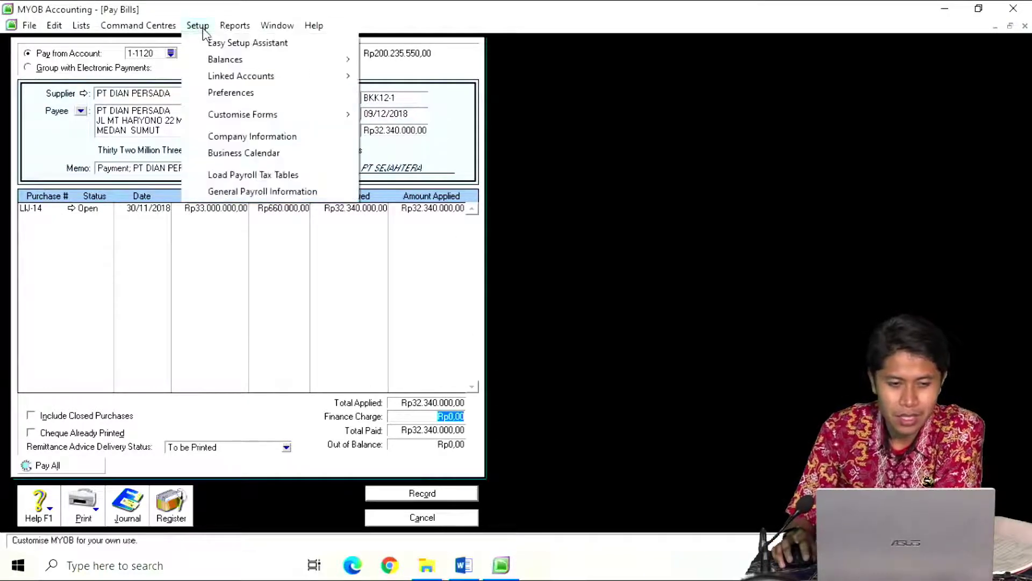
pyautogui.moveTo(221, 78)
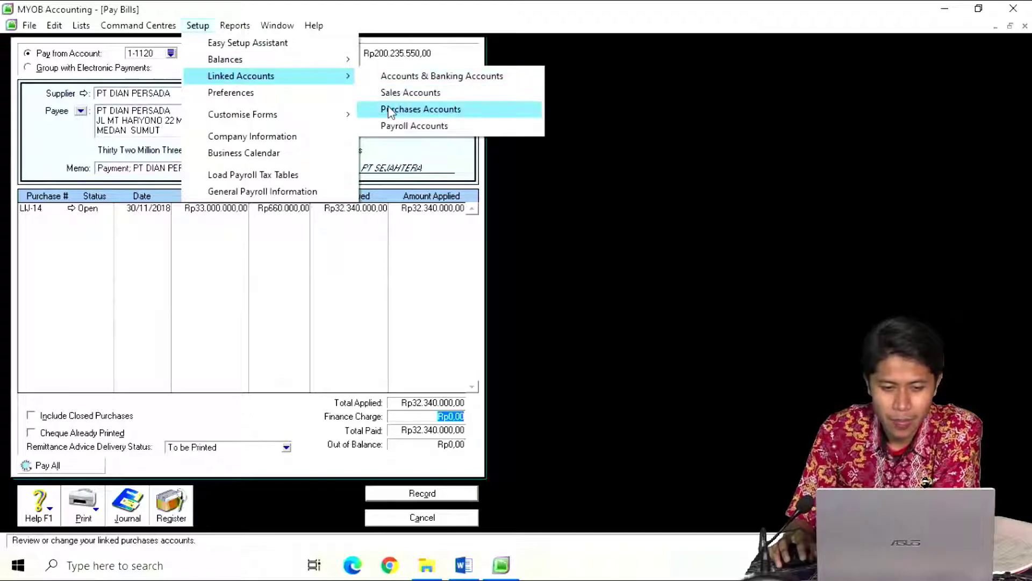
pyautogui.click(421, 109)
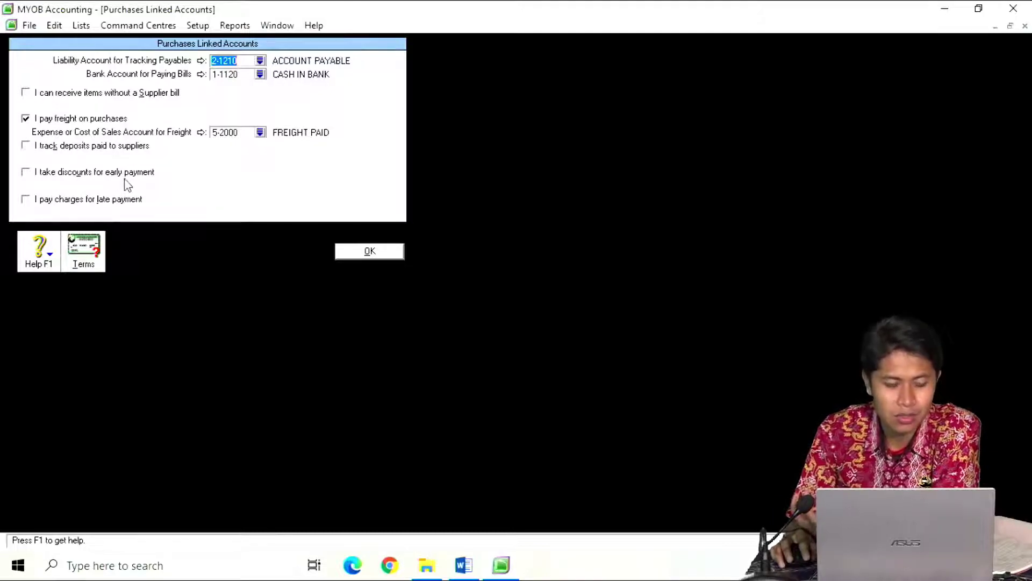
pyautogui.click(26, 172)
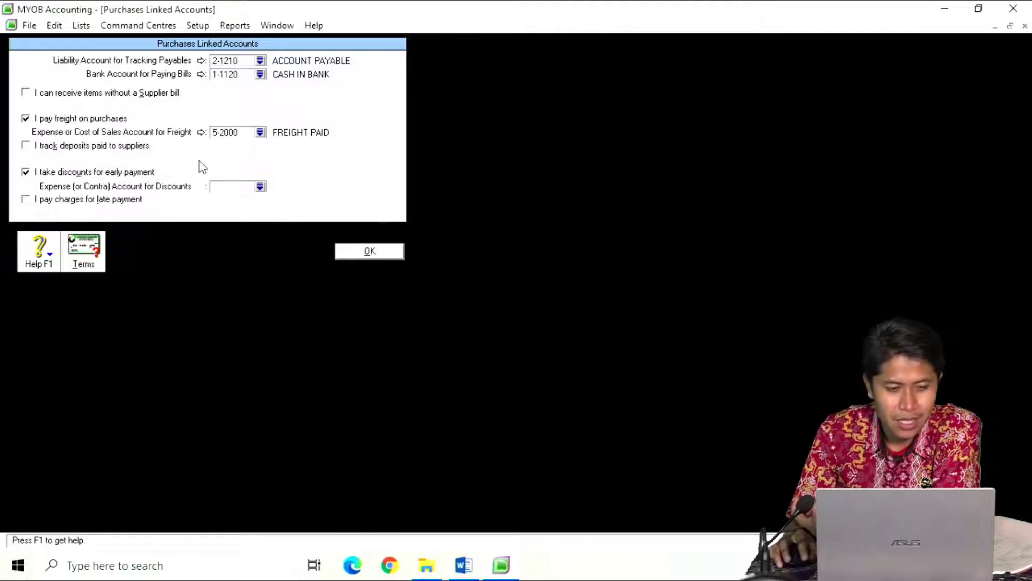
pyautogui.click(260, 187)
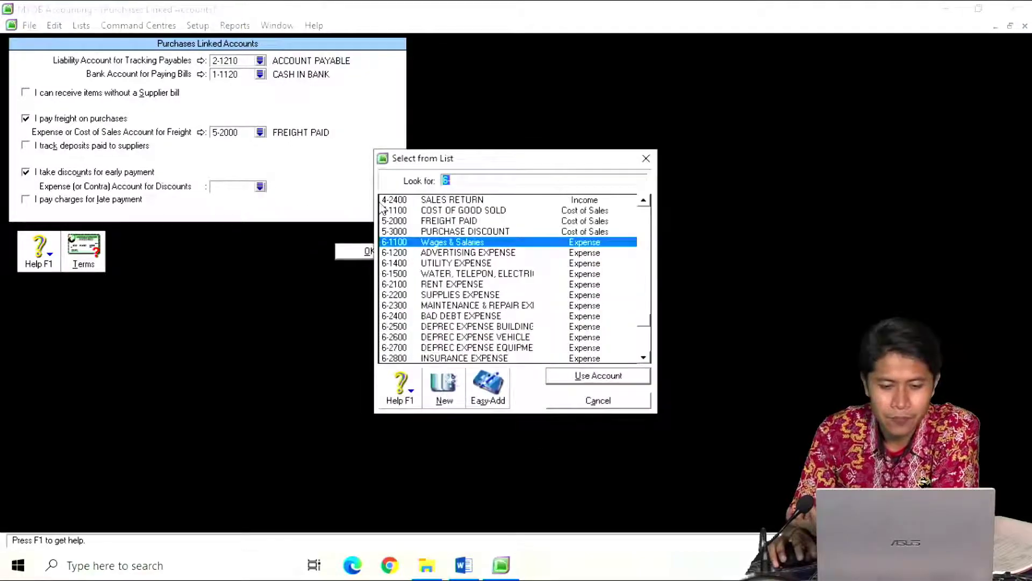
pyautogui.click(466, 230)
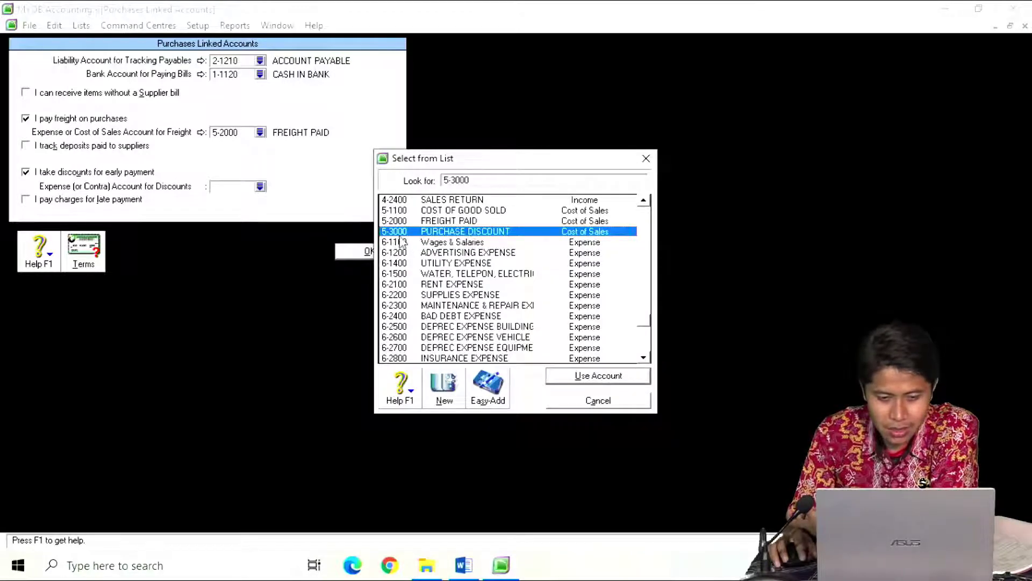
pyautogui.click(573, 375)
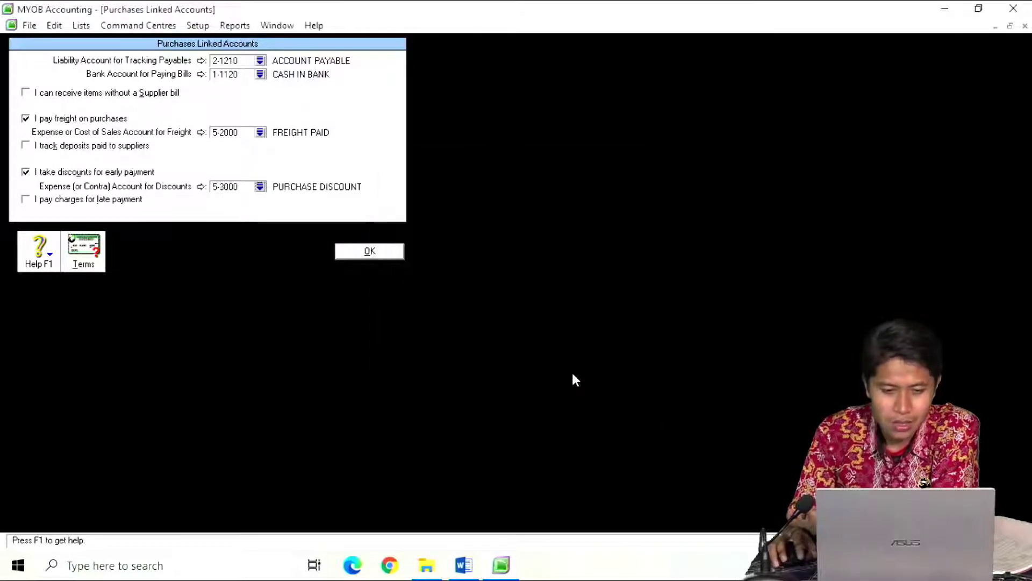
pyautogui.click(379, 251)
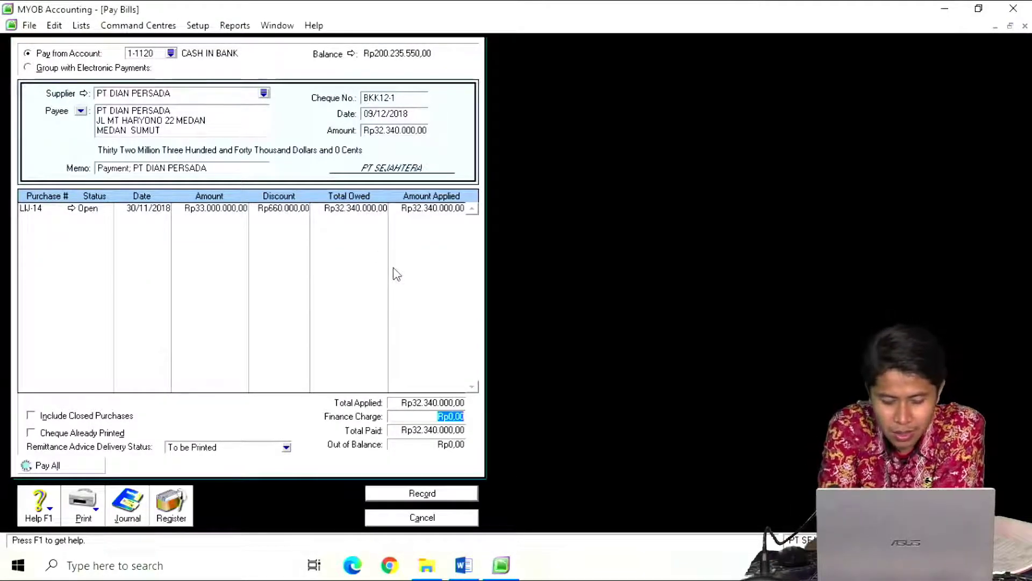
# - Recheck the bill payment's journal recap for the purchase discount posting, then close the recap
pyautogui.hotkey('ctrl', 'r')
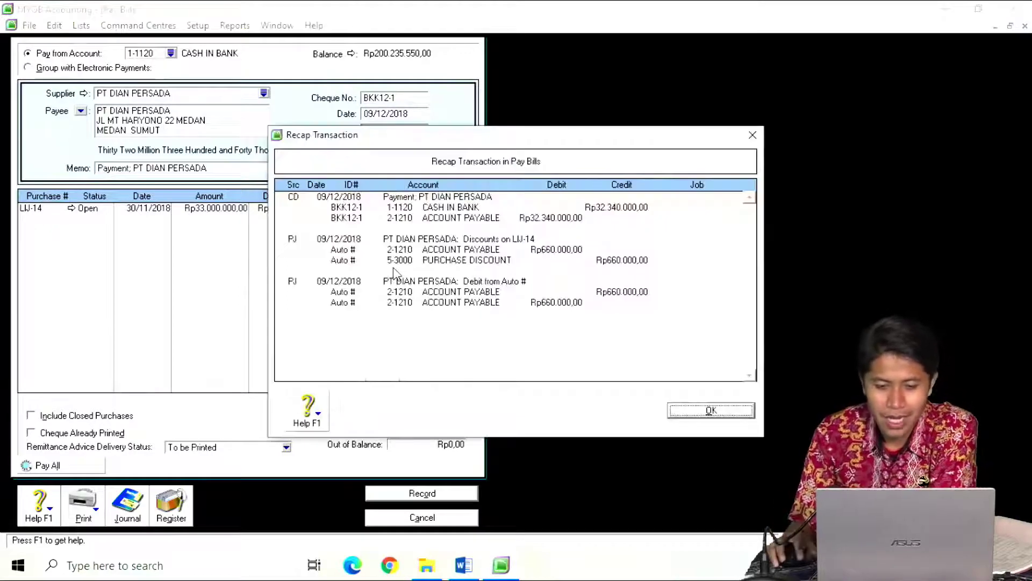
pyautogui.moveTo(471, 138); pyautogui.dragTo(695, 97)
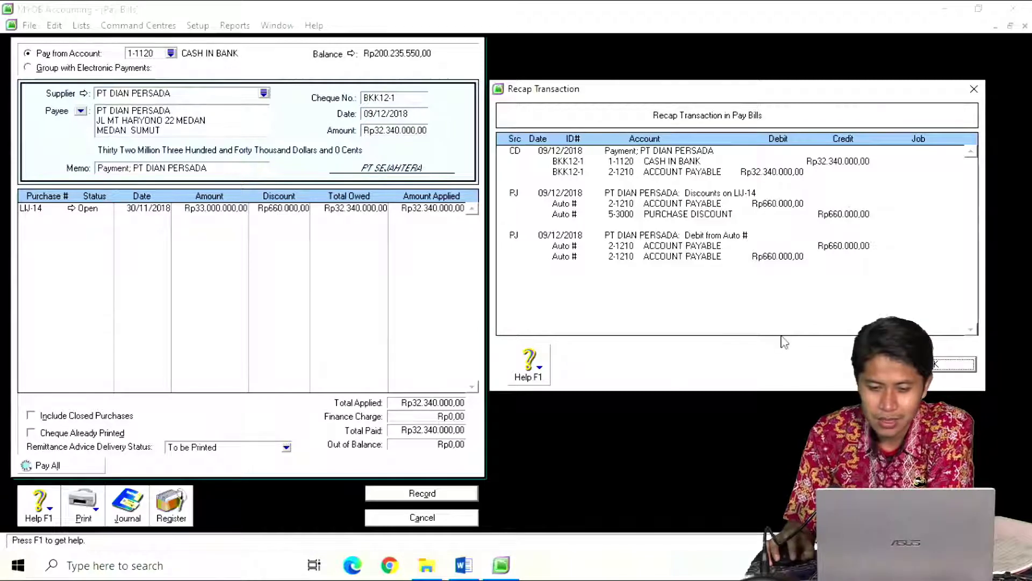
pyautogui.click(954, 364)
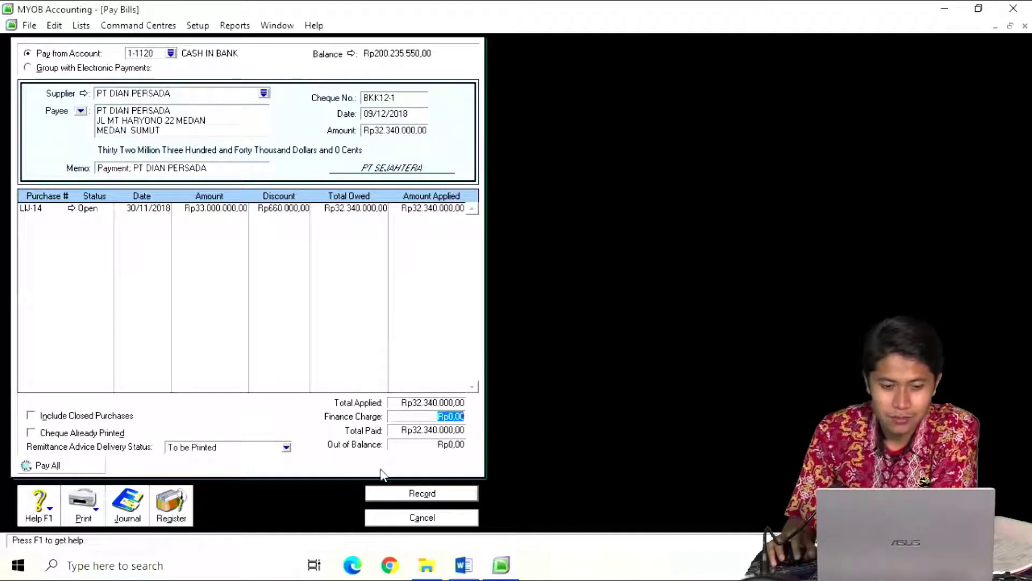
# - Record the payment to PT Dian Persada, leaving the debit purchase order for later printing, and close the Pay Bills form
pyautogui.click(398, 494)
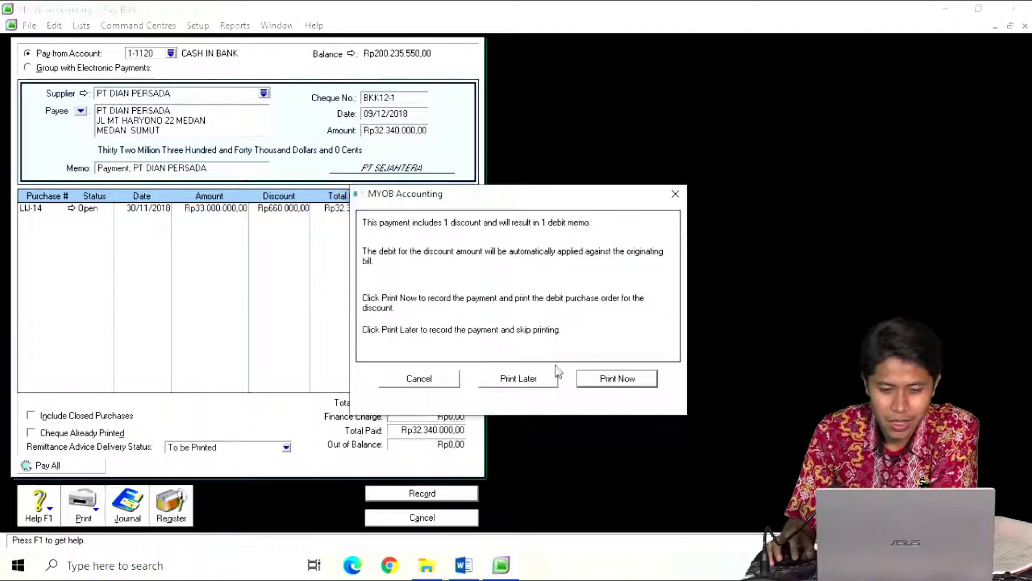
pyautogui.click(522, 379)
pyautogui.click(402, 518)
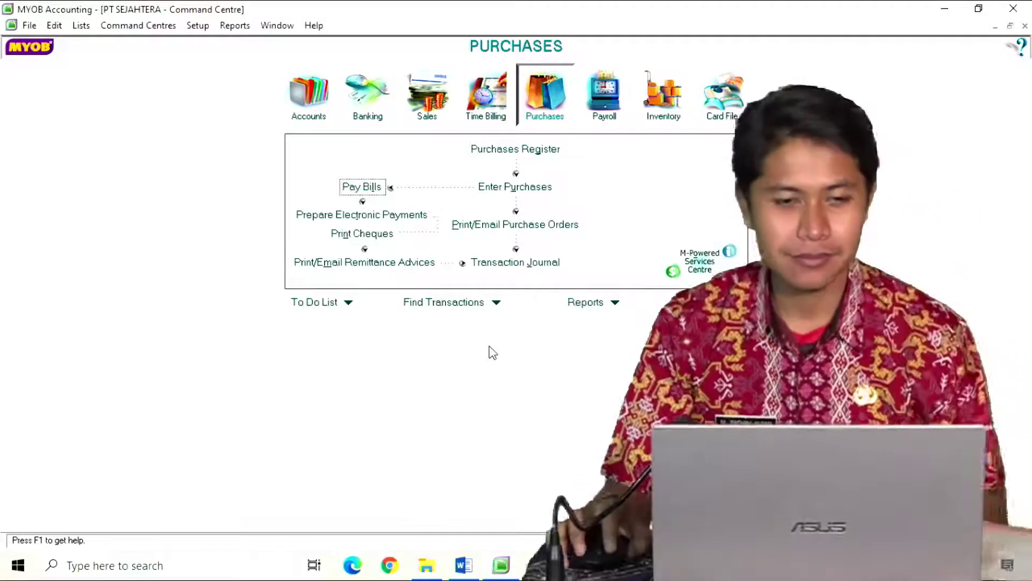
# - Quit MYOB Accounting without producing a session report or backing up the company file
pyautogui.click(1013, 9)
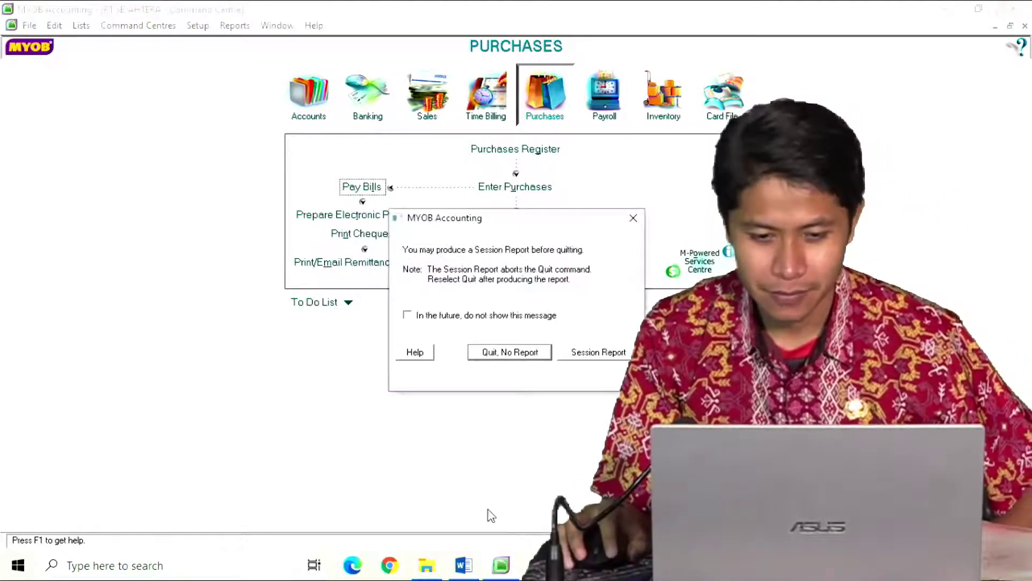
pyautogui.click(524, 364)
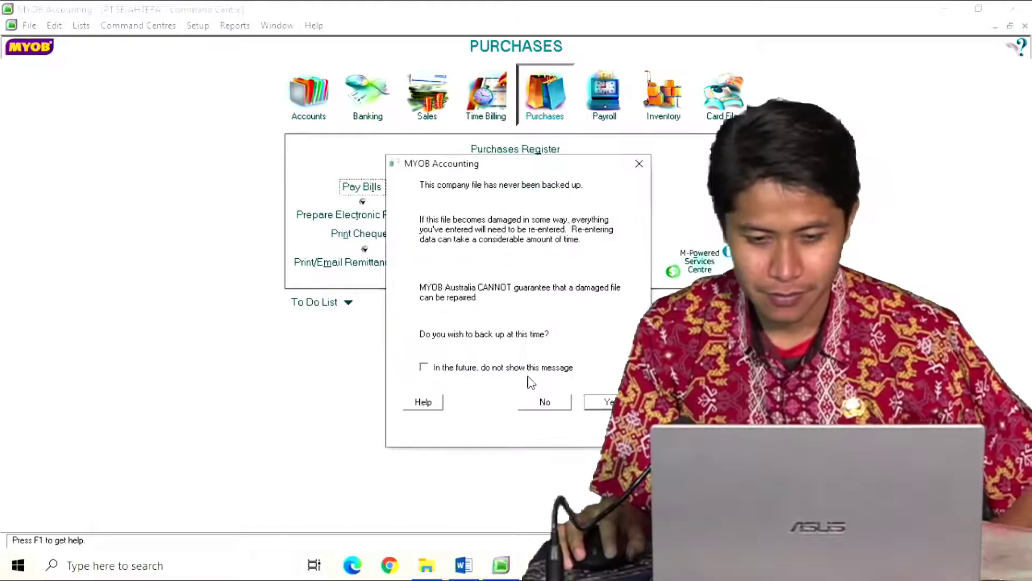
pyautogui.click(539, 401)
# - Close the Word exam document and switch to File Explorer to show the LATIHAN PT SEJAHTERA folder
pyautogui.click(1021, 8)
pyautogui.click(427, 565)
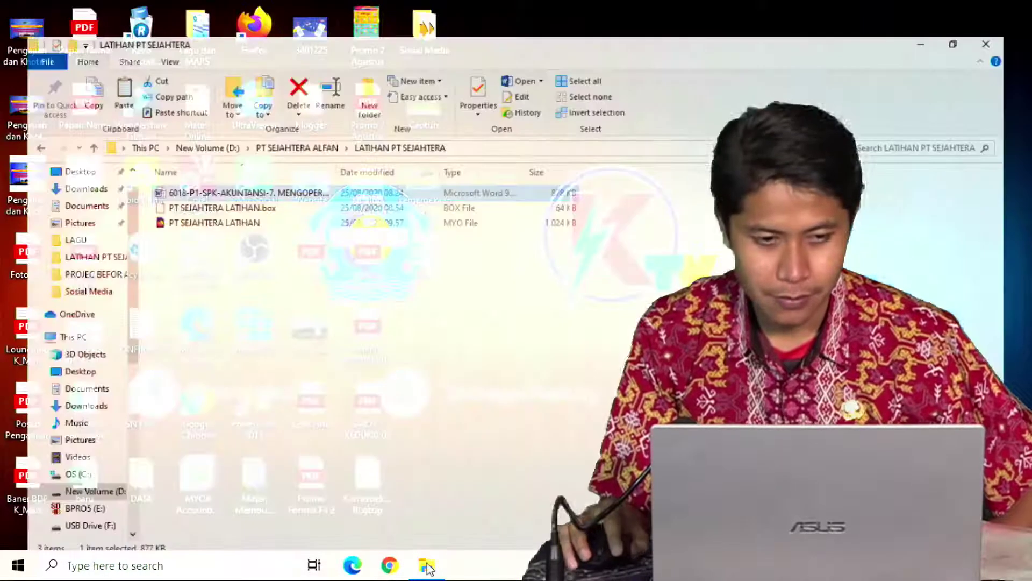